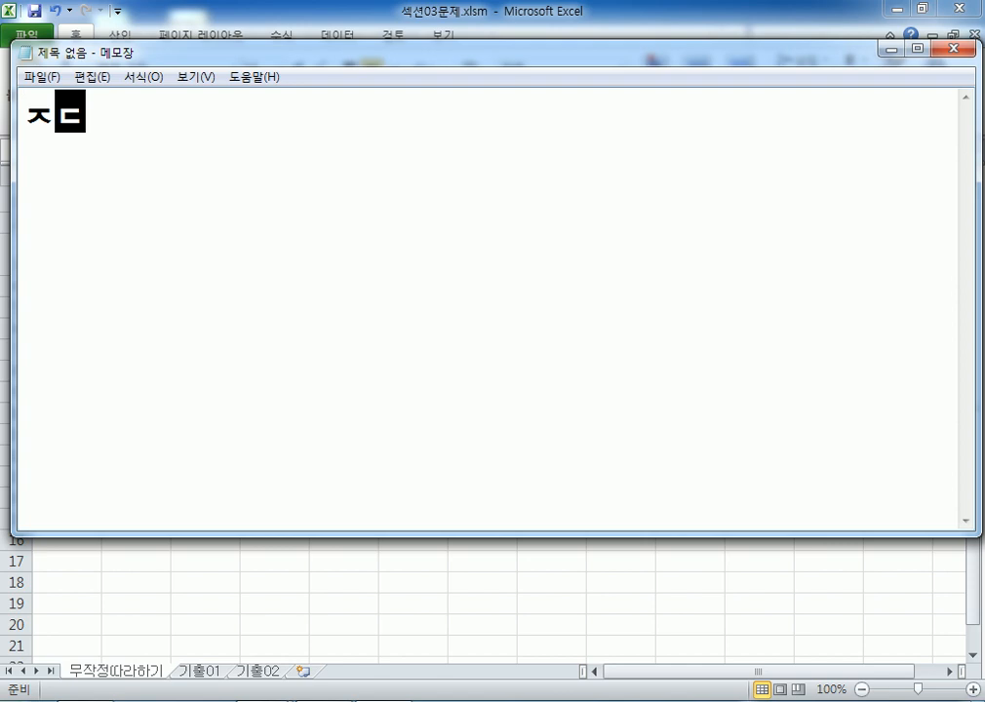
Write the heading "조건부 서식" and beneath it the line "일반적으로 셀서식 : 셀에 사용자가 직접 서식을 지정하는 경우"
{"action": "type", "text": "조건ㅂ부 서식"}
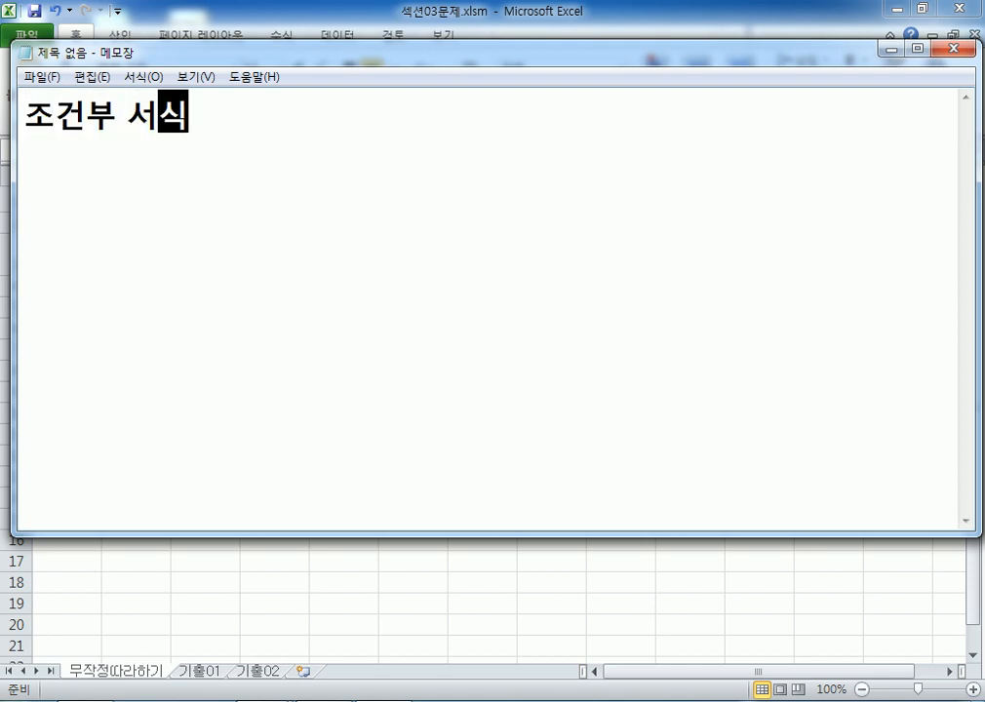
{"action": "key", "text": "Return"}
{"action": "type", "text": "일반적으로 세"}
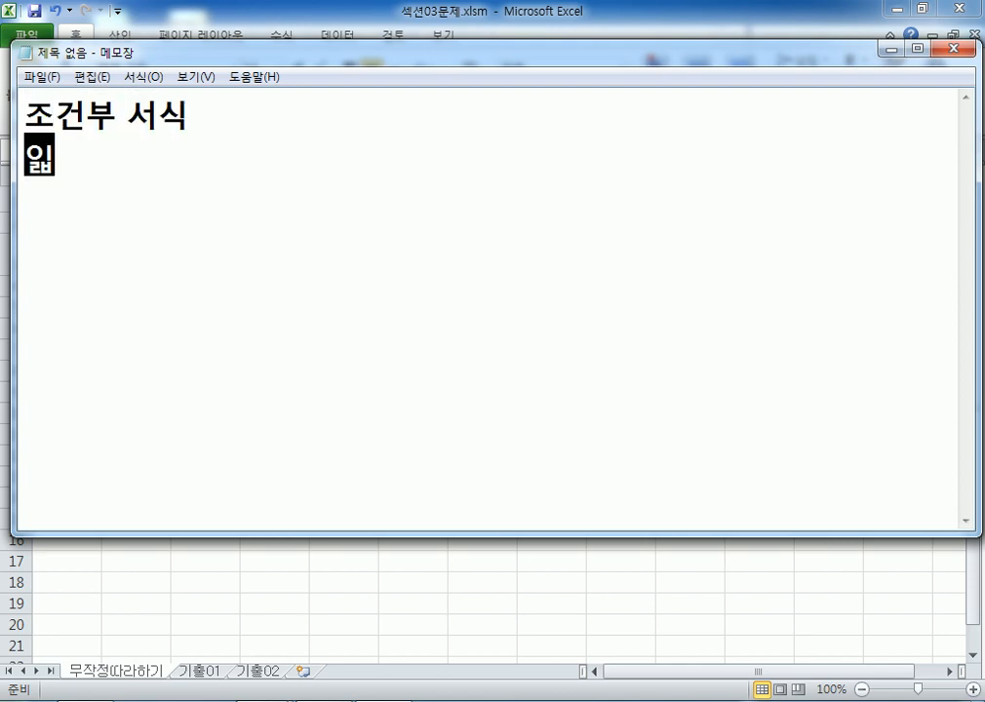
{"action": "type", "text": "ㄹ석"}
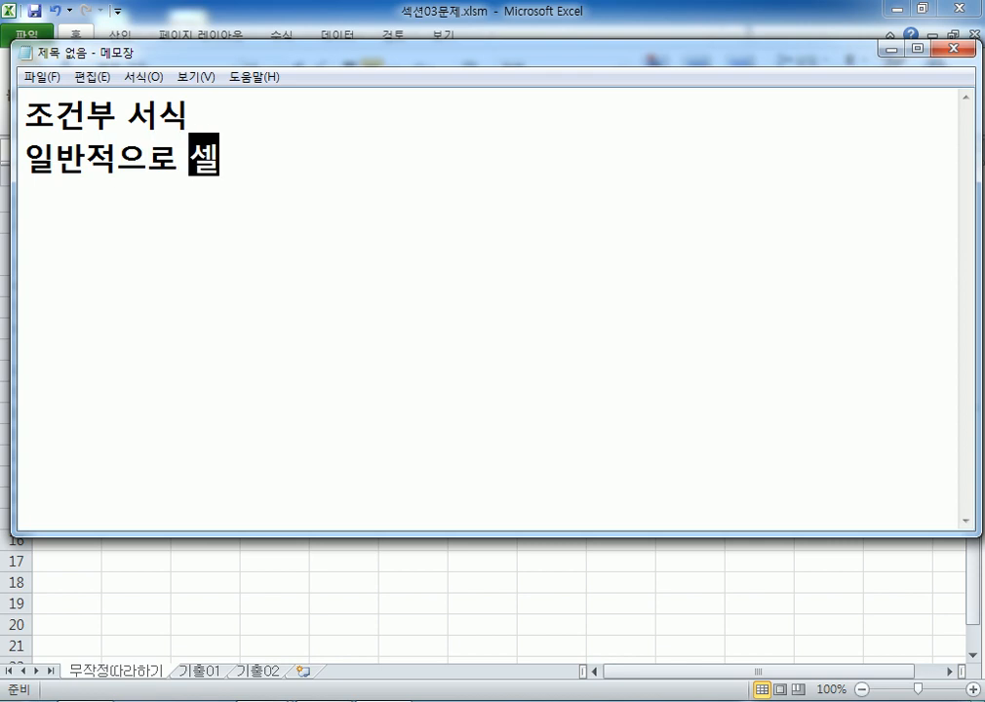
{"action": "key", "text": "BackSpace"}
{"action": "type", "text": "식 : 셀"}
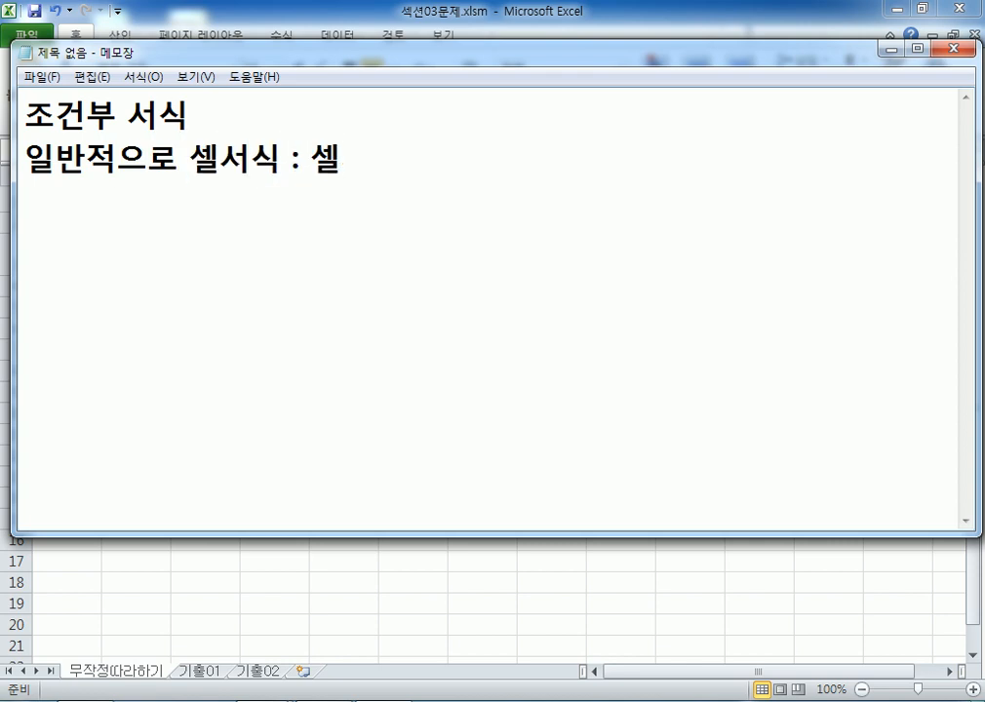
{"action": "type", "text": "에 사용자가"}
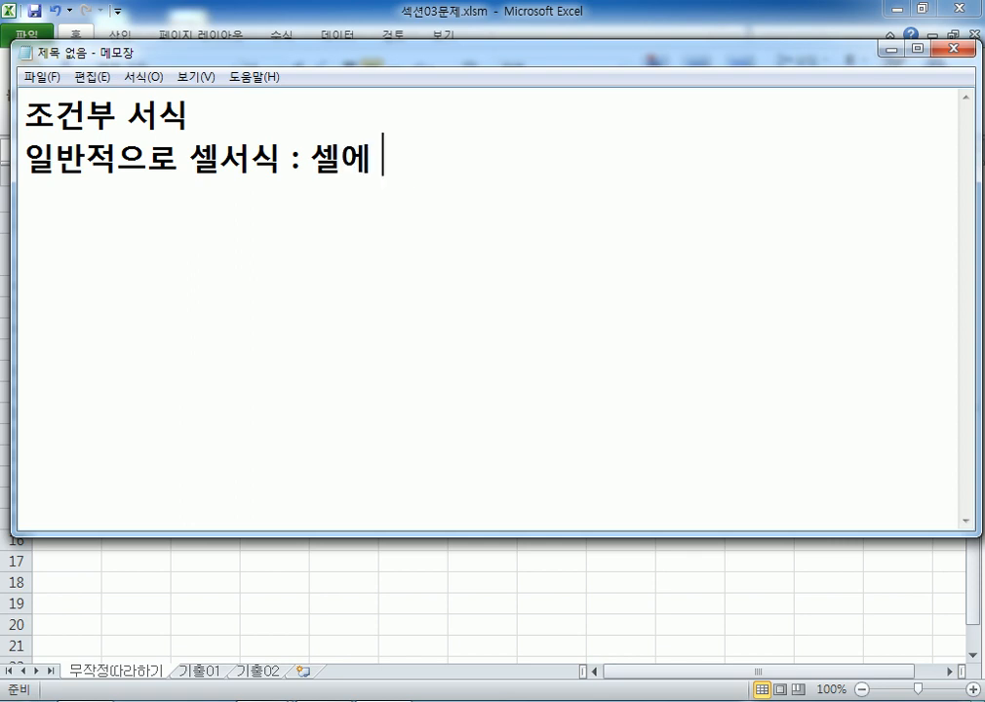
{"action": "type", "text": " 지거"}
{"action": "key", "text": "BackSpace"}
{"action": "key", "text": "BackSpace"}
{"action": "type", "text": "ㅐㄱ"}
{"action": "key", "text": "BackSpace"}
{"action": "key", "text": "BackSpace"}
{"action": "key", "text": "BackSpace"}
{"action": "type", "text": "직접 "}
{"action": "type", "text": "서식을 짓"}
{"action": "type", "text": "정하는 경우"}
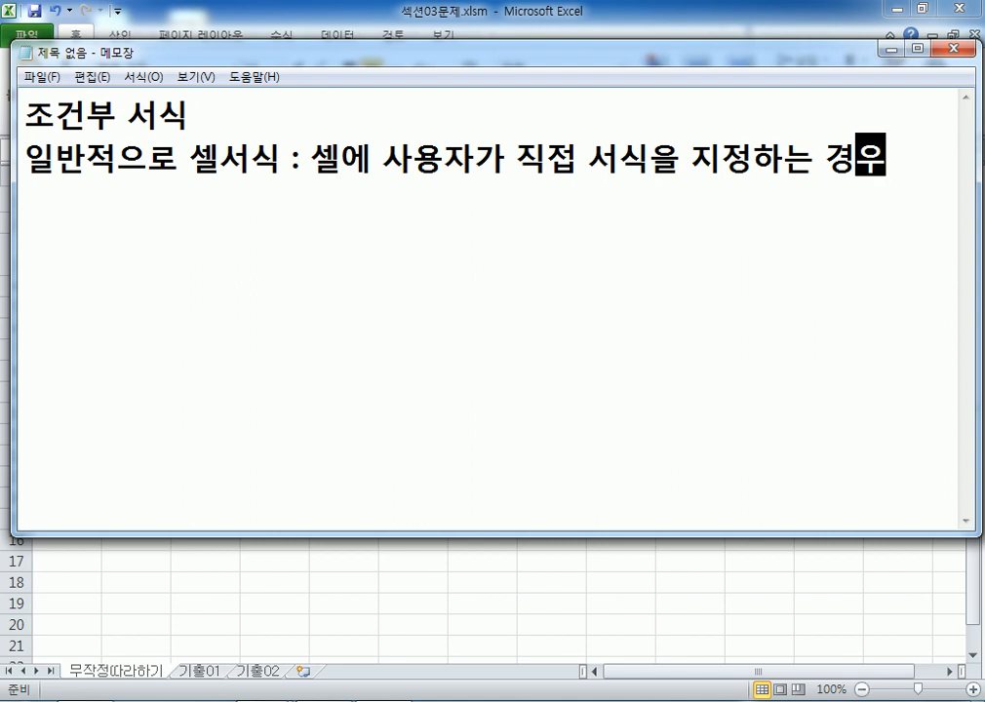
{"action": "key", "text": "Return"}
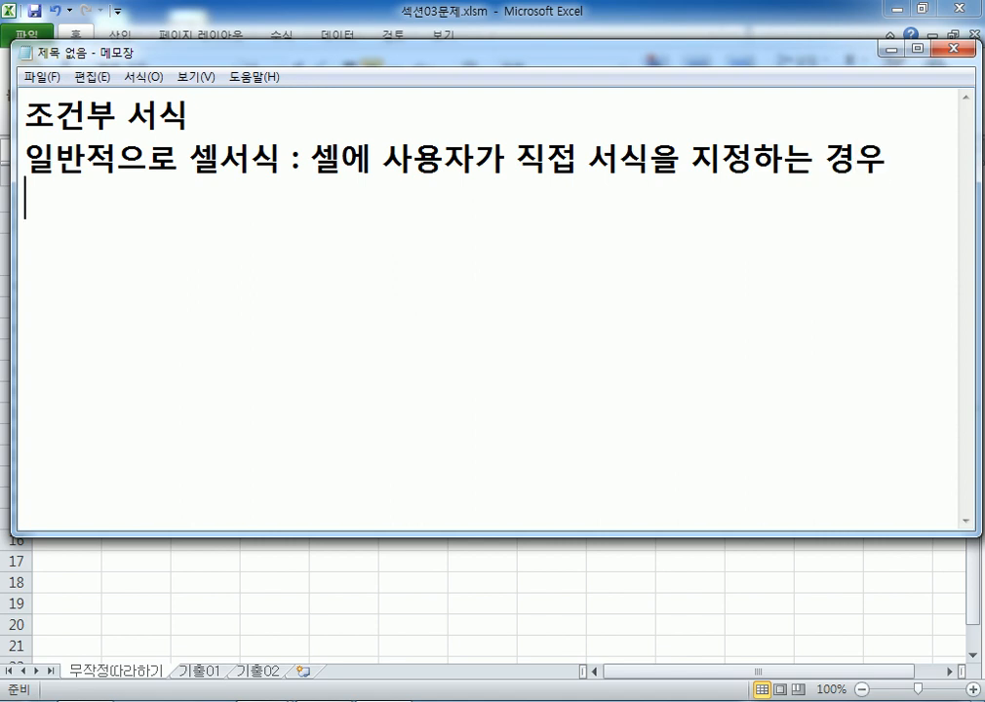
Add the definition line "조건부 서식 : 조건에 따라서 자동으로 서식이 변경되는 경우" below the cell formatting line
{"action": "type", "text": "조건부 서식"}
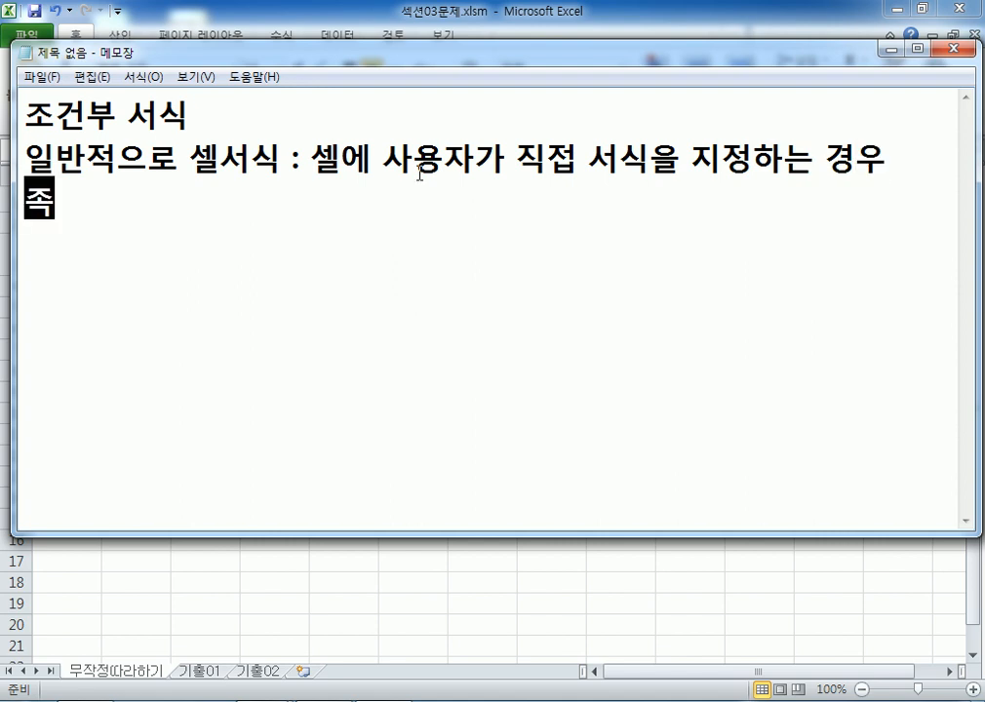
{"action": "type", "text": " : "}
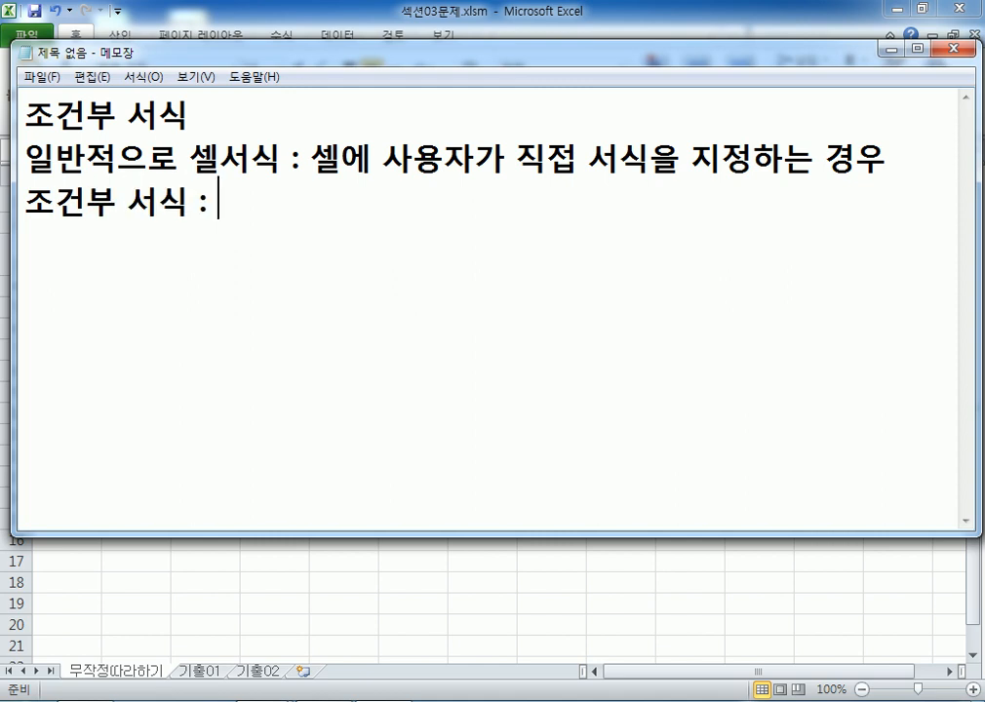
{"action": "type", "text": "조건에 ㄷㅏ라서 자동ㅇ"}
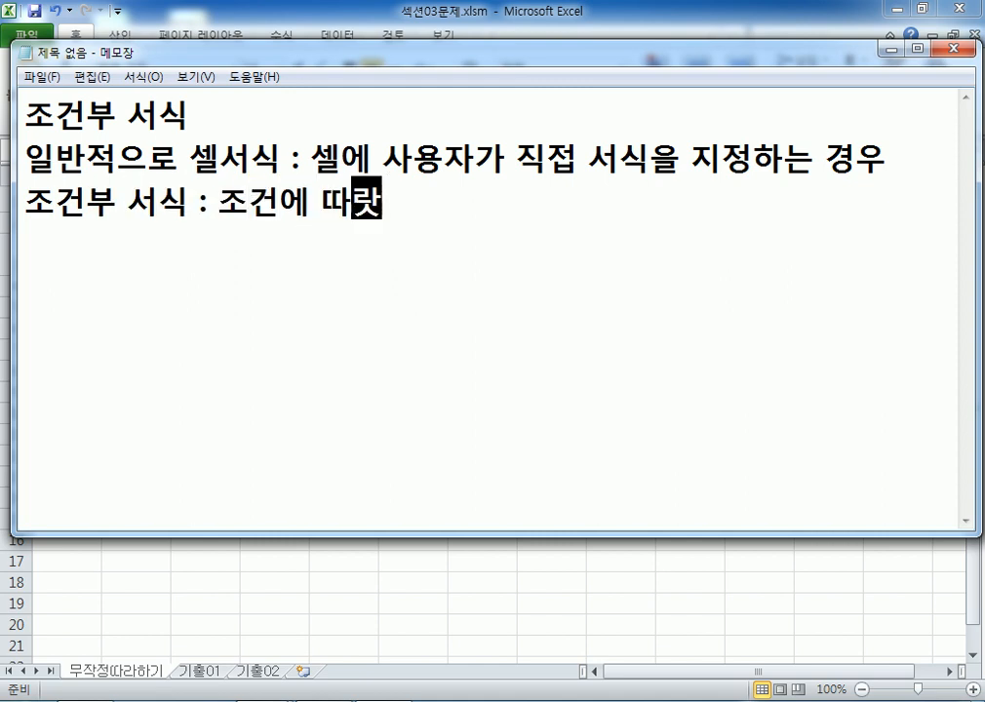
{"action": "type", "text": "ㅡ로 서식이 벼"}
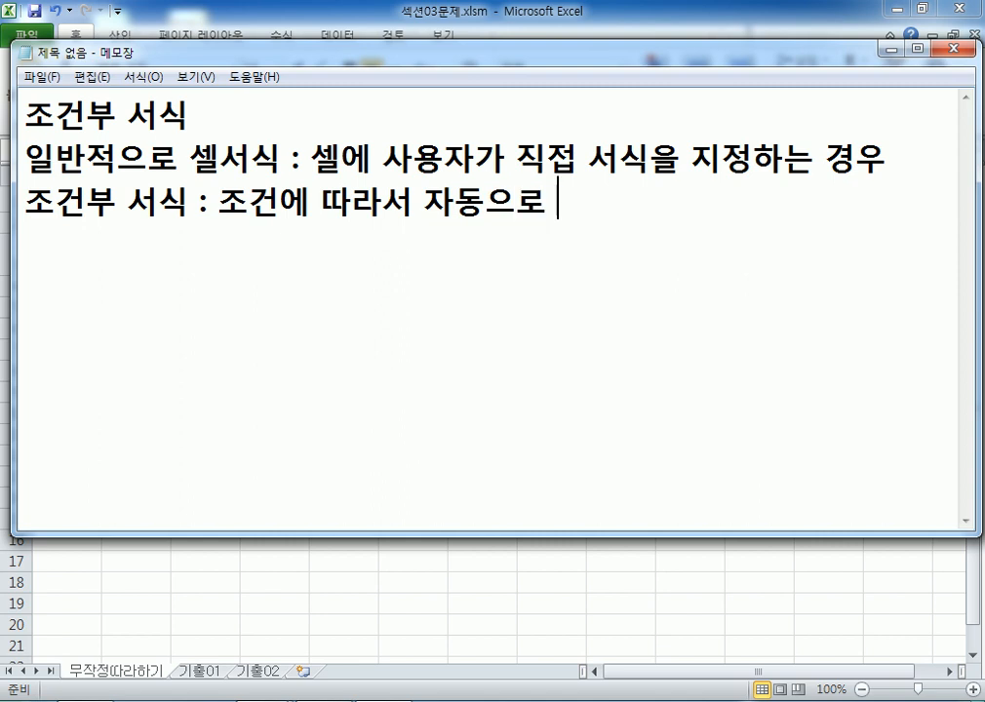
{"action": "type", "text": "ㄴ경되는 경"}
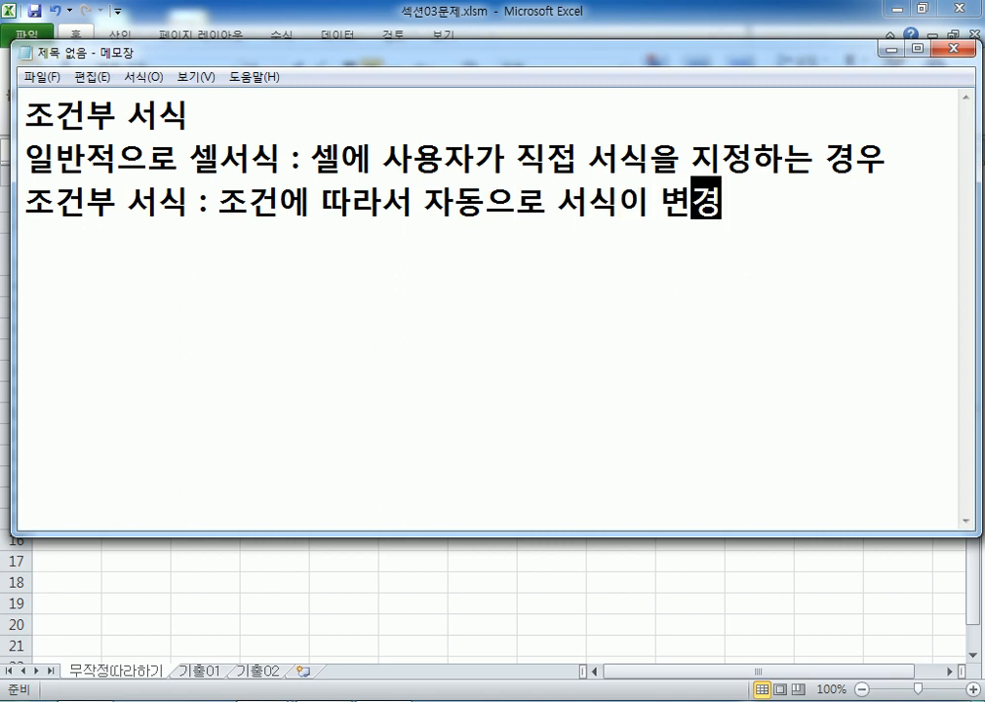
{"action": "type", "text": "우"}
{"action": "key", "text": "Return"}
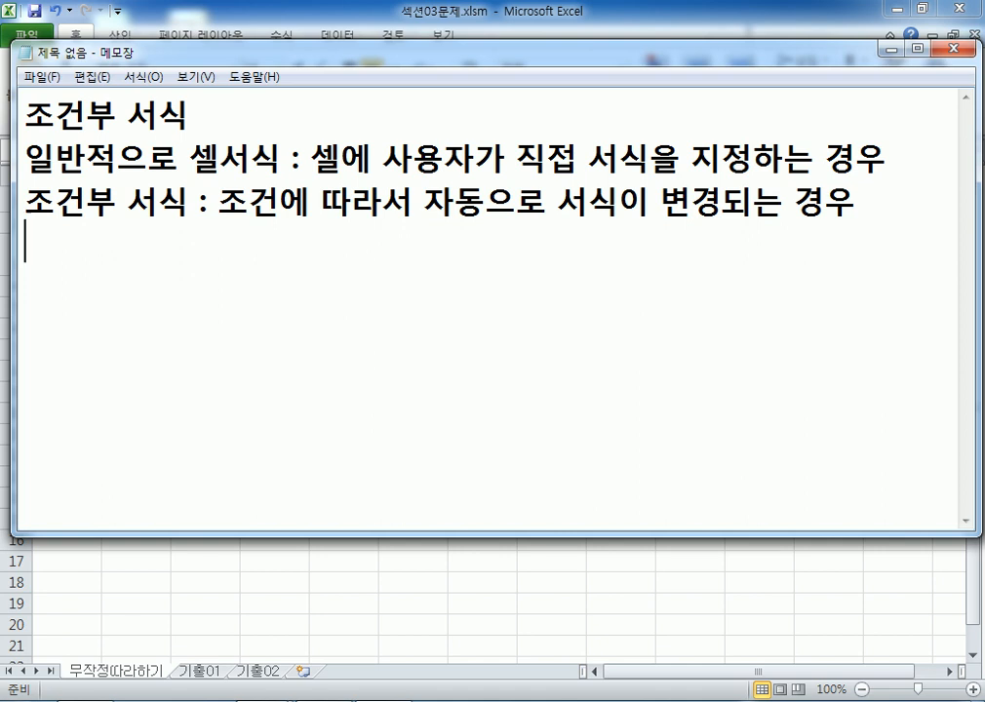
Switch to the Excel workbook and look through the example tables on the 무작정따라하기, 기출01 and 기출02 sheets
{"action": "key", "text": "alt+Tab"}
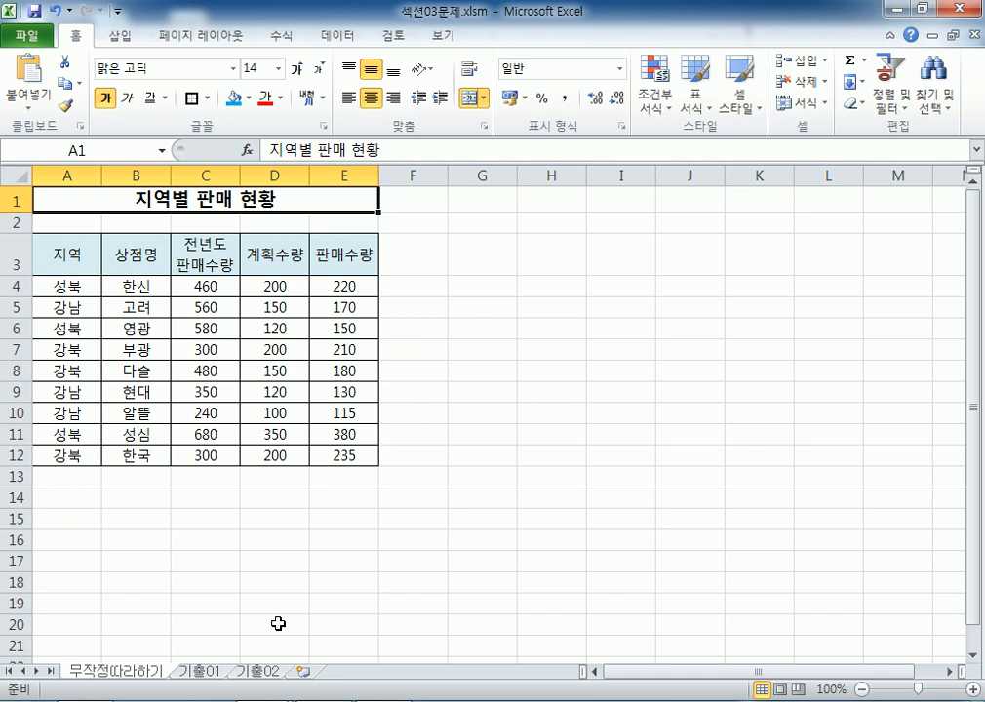
{"action": "left_click", "coordinate": [259, 671]}
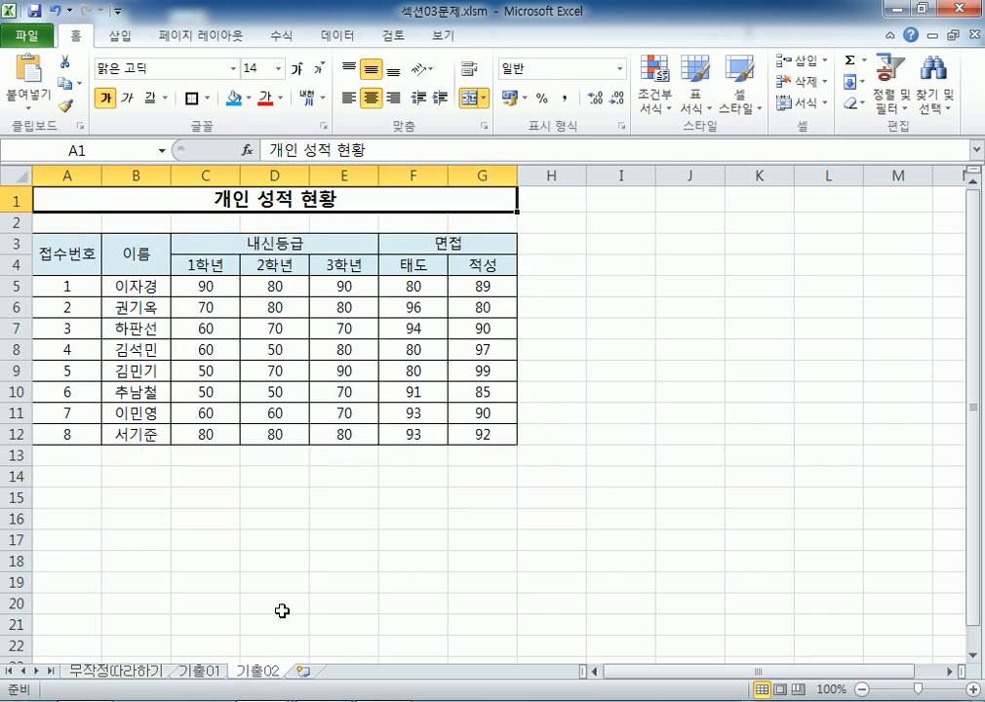
{"action": "left_click", "coordinate": [128, 673]}
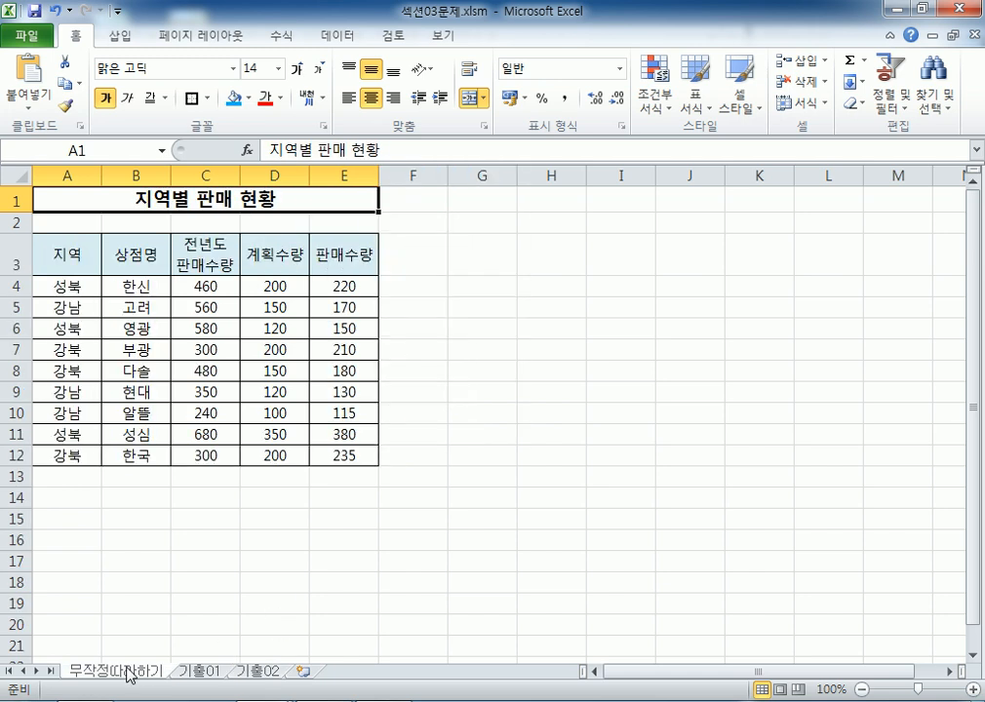
{"action": "left_click", "coordinate": [197, 670]}
{"action": "left_click", "coordinate": [257, 671]}
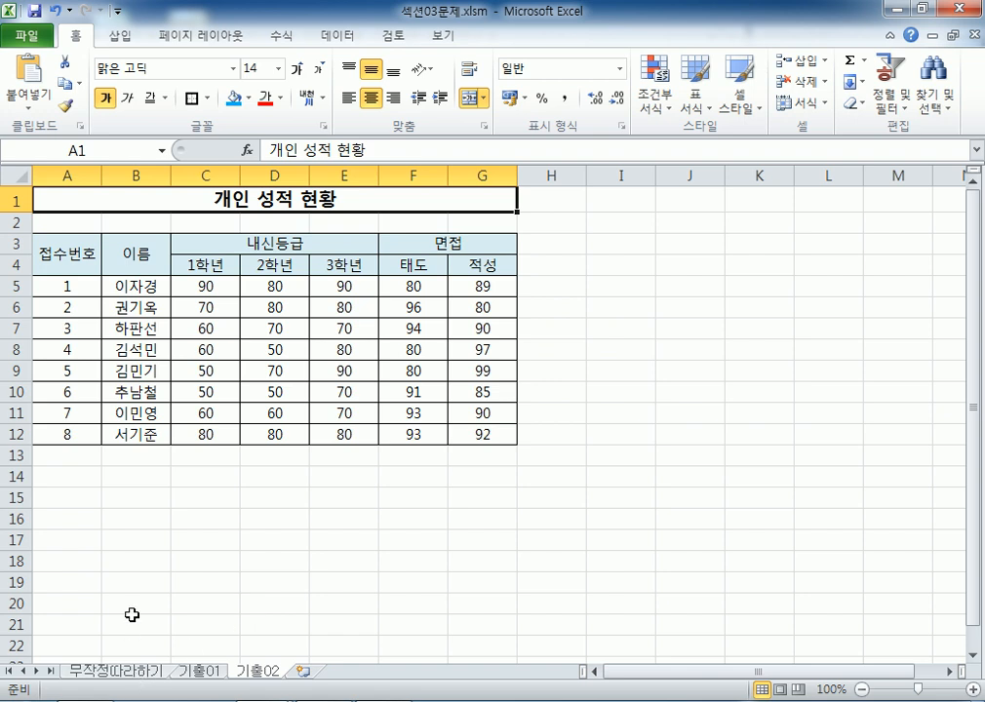
Return to the Notepad note and, after a blank line, add the list item "1. 행 전체에 대하여"
{"action": "left_click", "coordinate": [255, 701]}
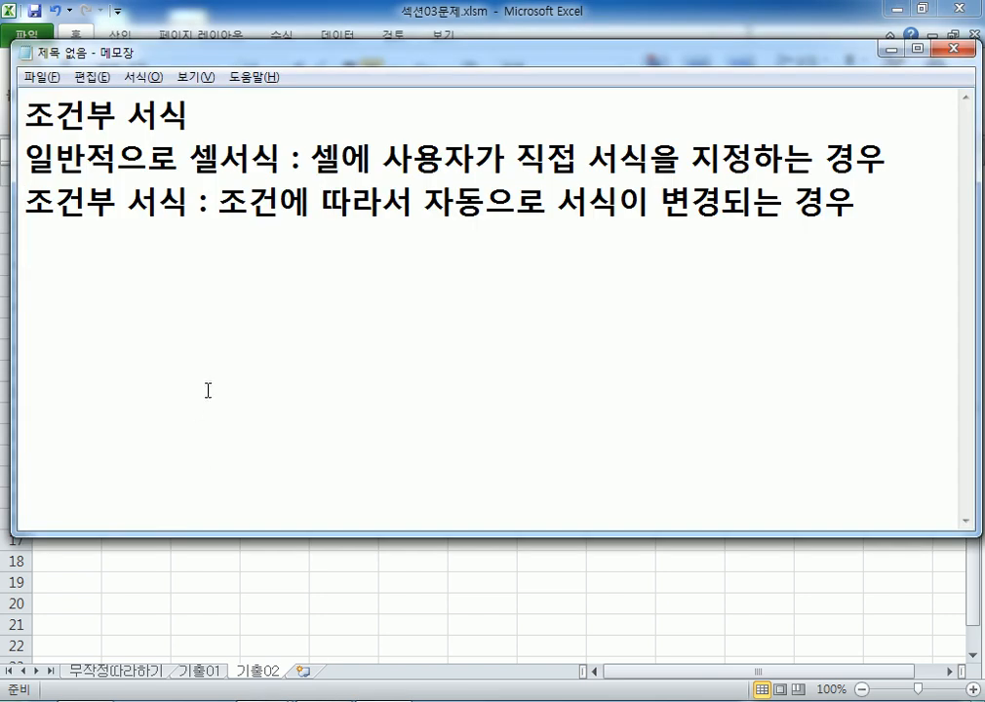
{"action": "key", "text": "Return"}
{"action": "type", "text": "1. 행"}
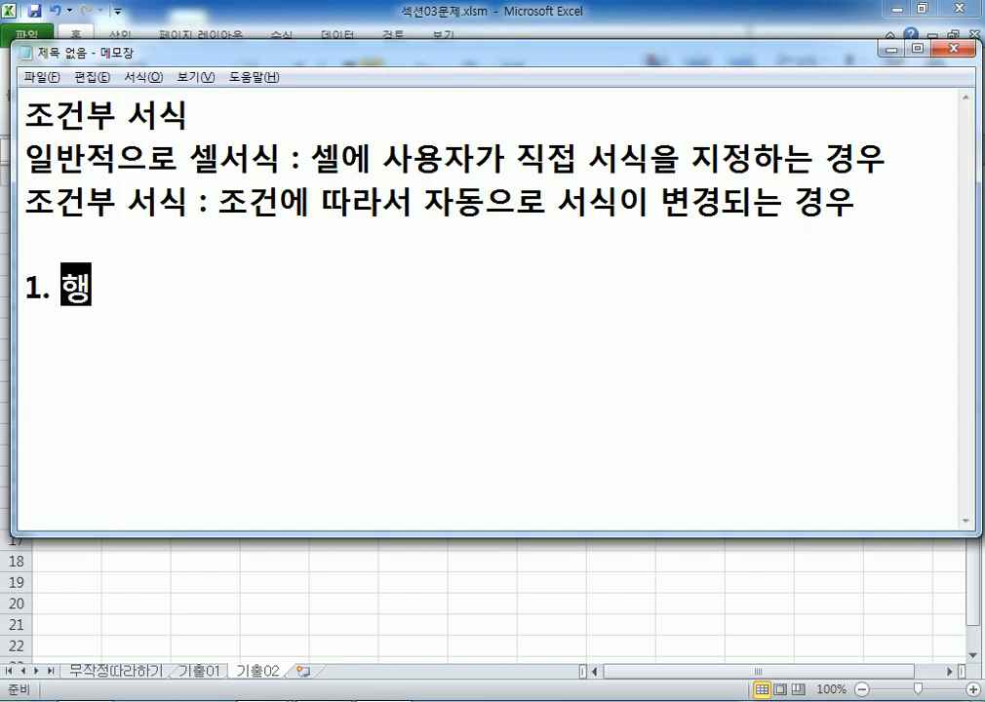
{"action": "type", "text": "ㅈ전체에 "}
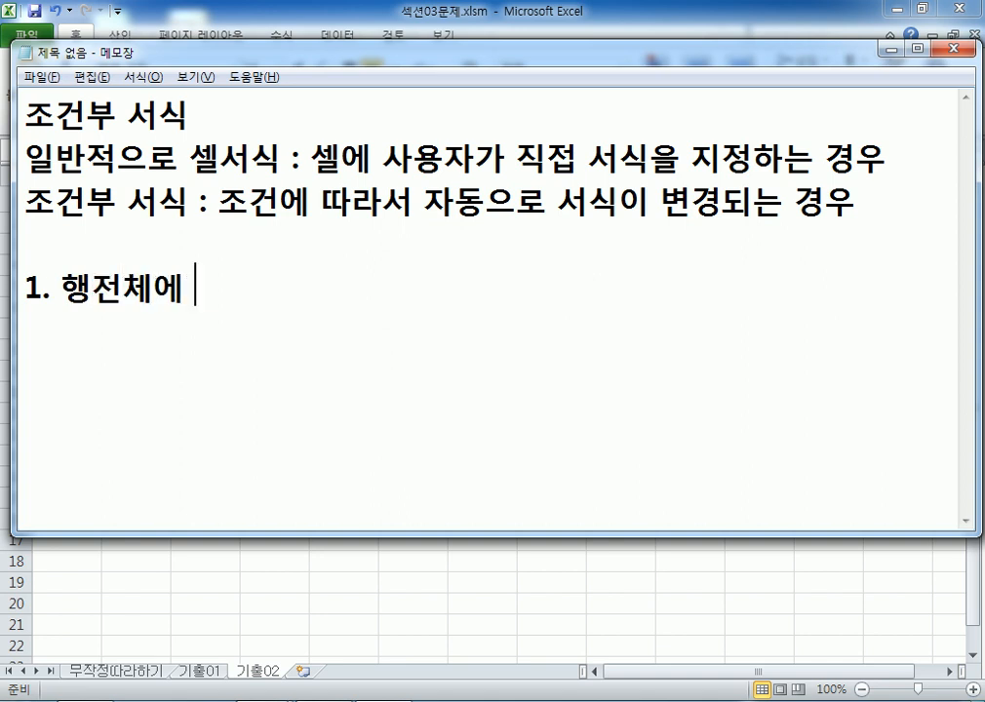
{"action": "type", "text": "댕하여"}
{"action": "key", "text": "Home"}
{"action": "key", "text": "Right"}
{"action": "key", "text": "Right"}
{"action": "key", "text": "Right"}
{"action": "key", "text": "Right"}
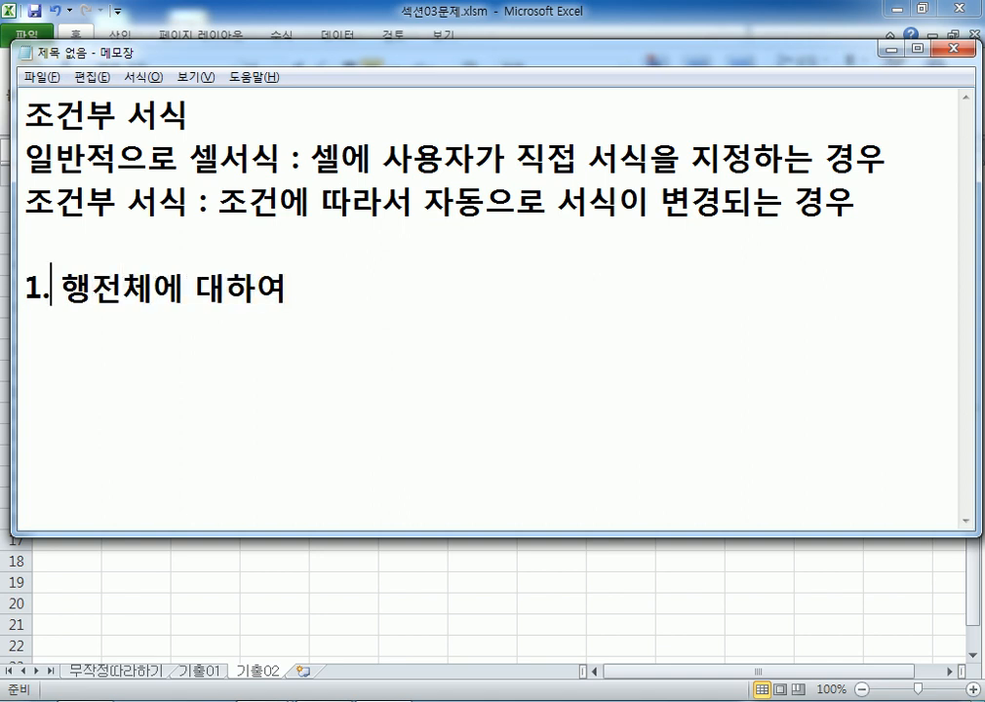
{"action": "key", "text": "End"}
Add the second list item "2. 각 셀마다 적용" under the first one
{"action": "key", "text": "Return"}
{"action": "type", "text": "2. "}
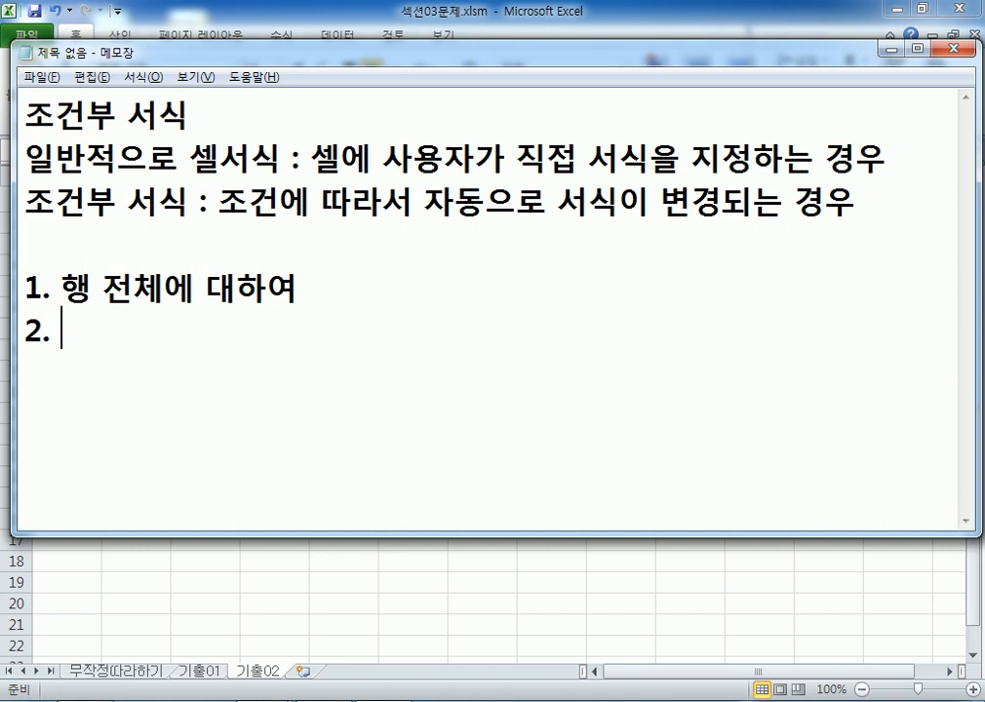
{"action": "type", "text": "각 셀마다 "}
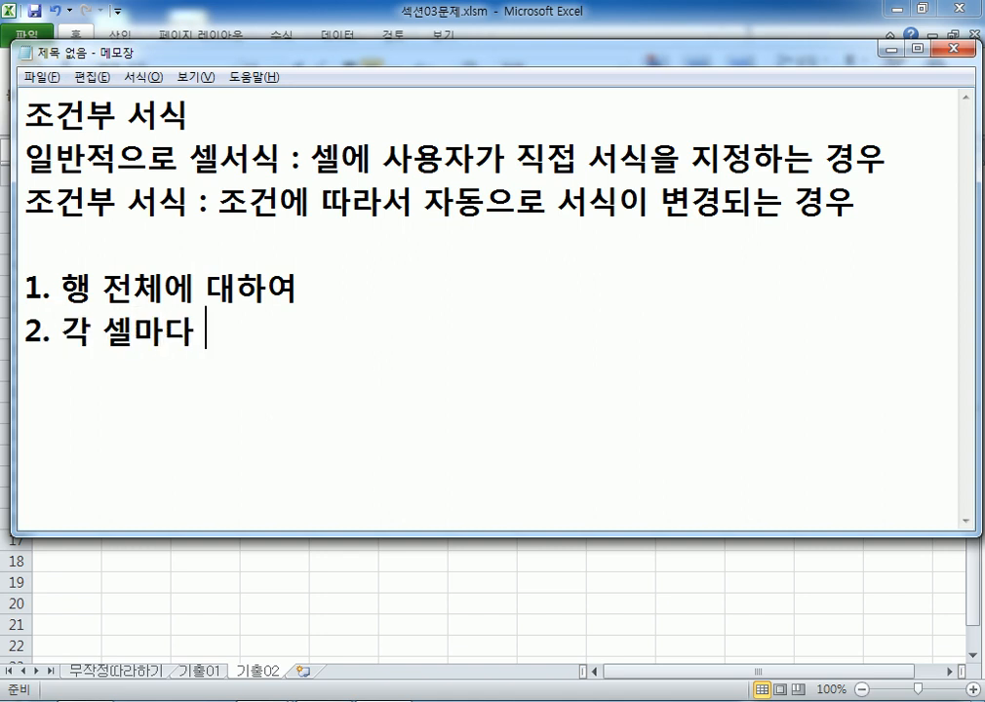
{"action": "type", "text": "적용"}
{"action": "key", "text": "Return"}
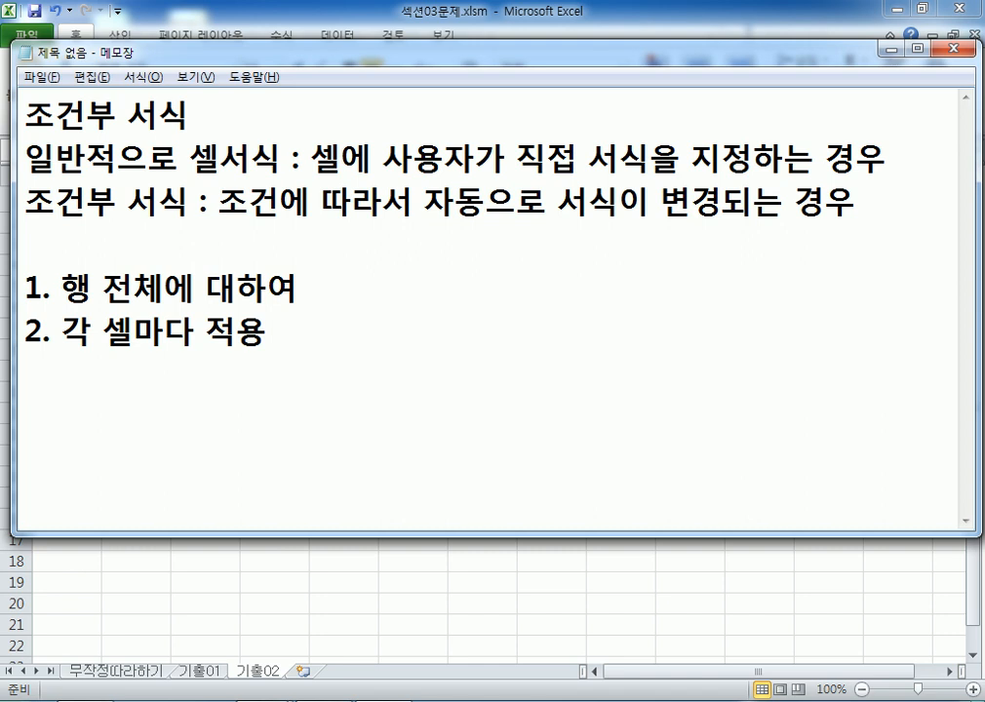
Highlight the second list item and the first list item in turn to compare the two cases
{"action": "key", "text": "Up"}
{"action": "key", "text": "shift+End"}
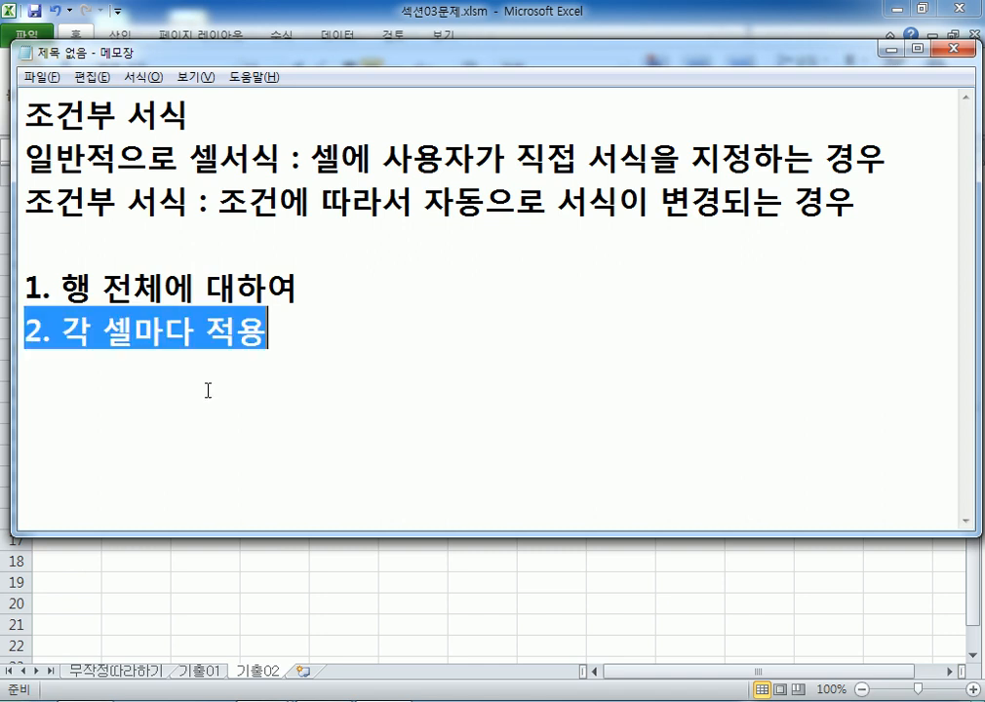
{"action": "key", "text": "Up"}
{"action": "key", "text": "Home"}
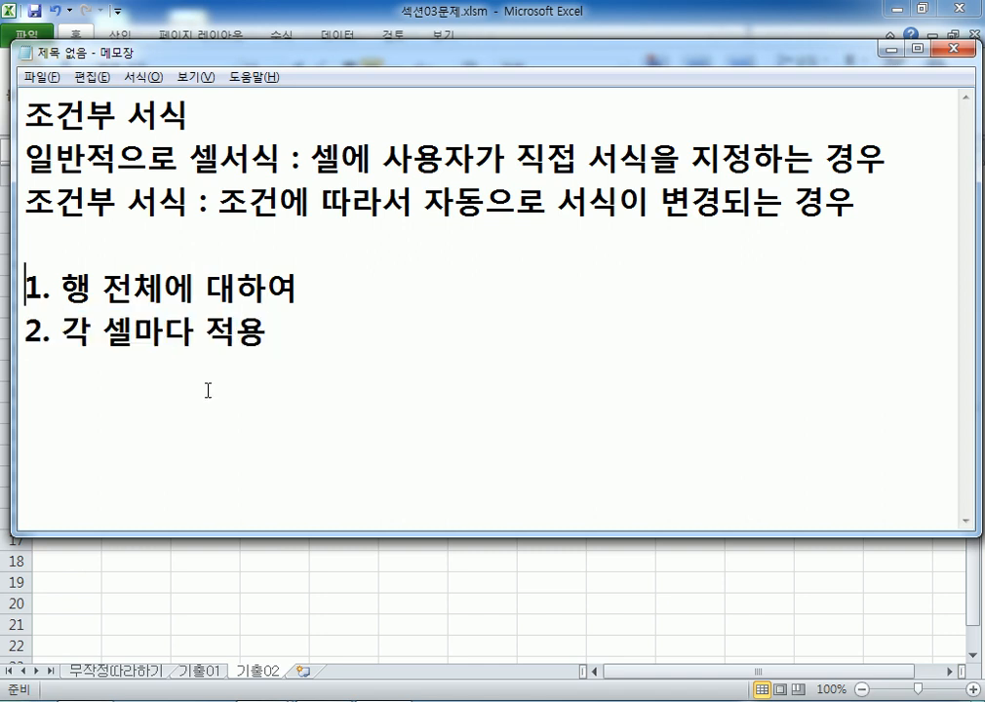
{"action": "key", "text": "shift+End"}
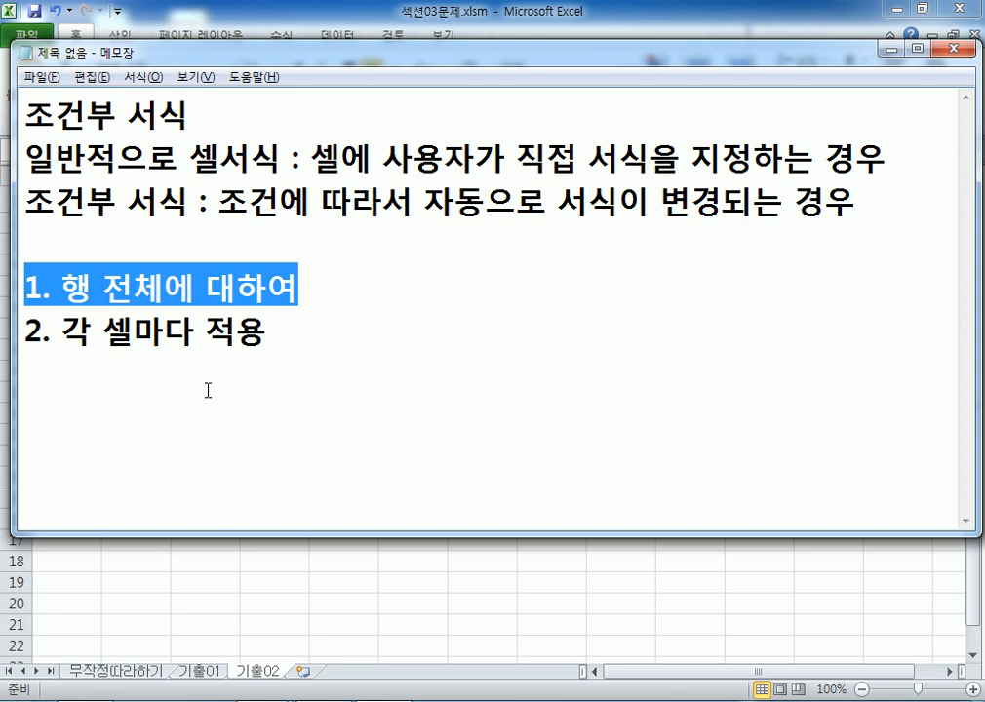
Add the third list item "3. 함수를 적용하는 경우" at the end of the list
{"action": "key", "text": "Down"}
{"action": "key", "text": "Return"}
{"action": "type", "text": "3. 함수를 "}
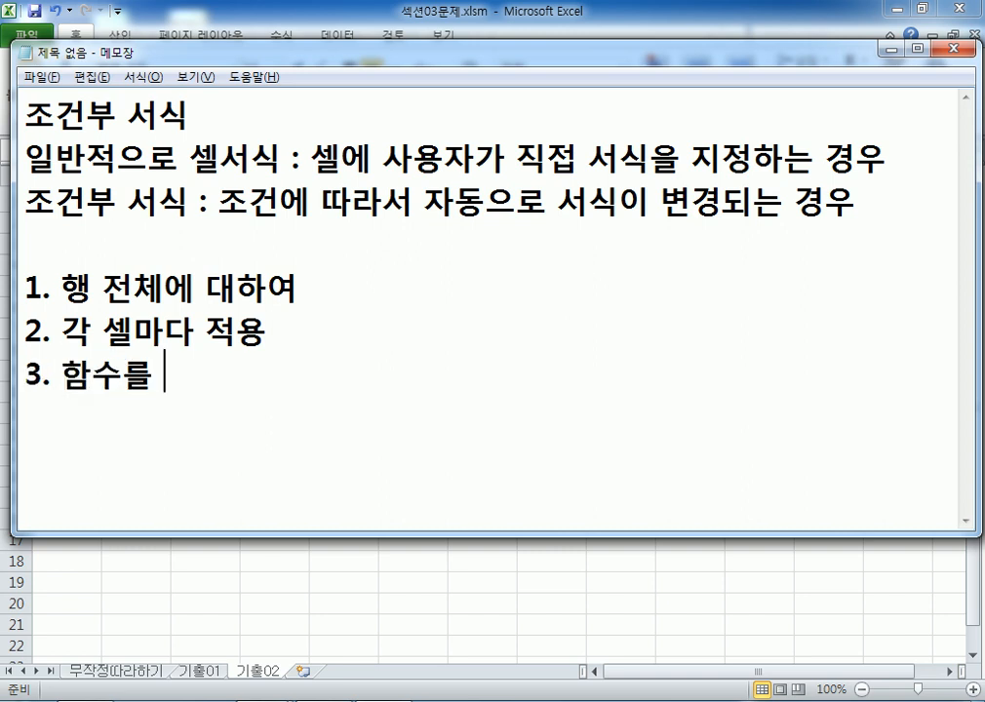
{"action": "type", "text": "적용하는 경우"}
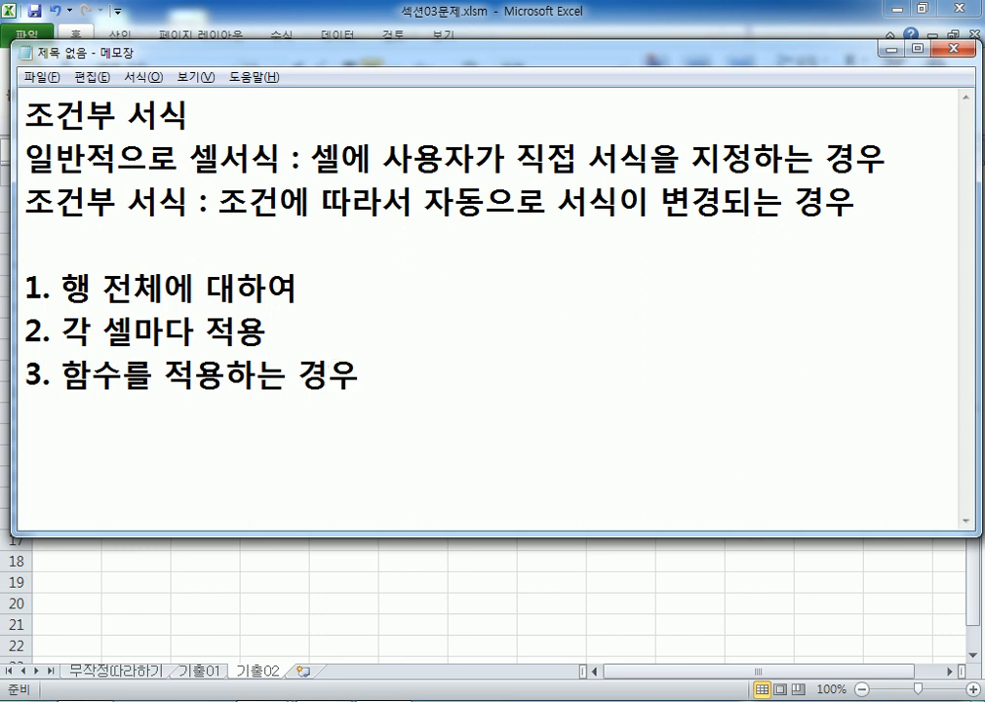
Switch to Excel's 무작정따라하기 sheet and examine the 성북 rows within the regional sales data A4:E12
{"action": "left_click", "coordinate": [215, 388]}
{"action": "left_click", "coordinate": [121, 672]}
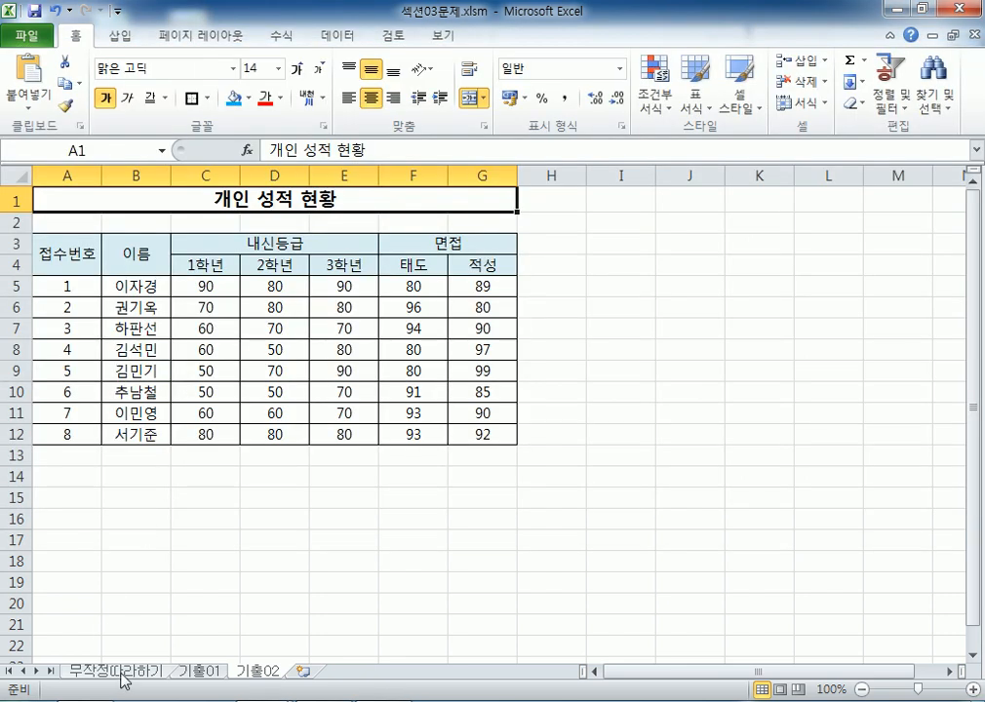
{"action": "left_click", "coordinate": [120, 673]}
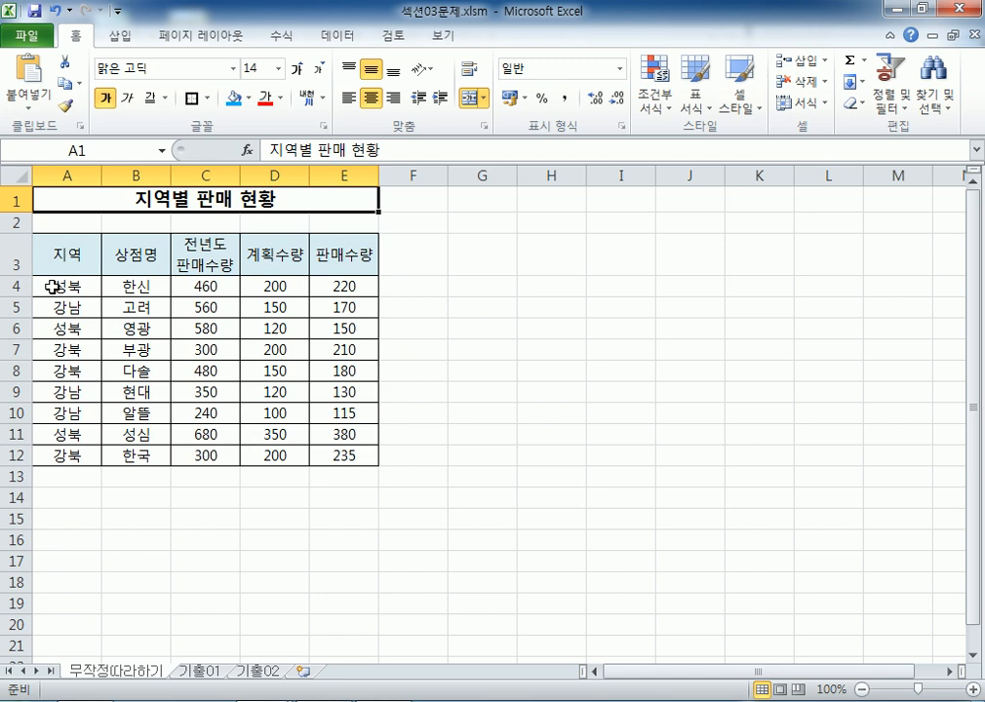
{"action": "left_click_drag", "start_coordinate": [49, 285], "coordinate": [271, 283]}
{"action": "left_click", "coordinate": [69, 438]}
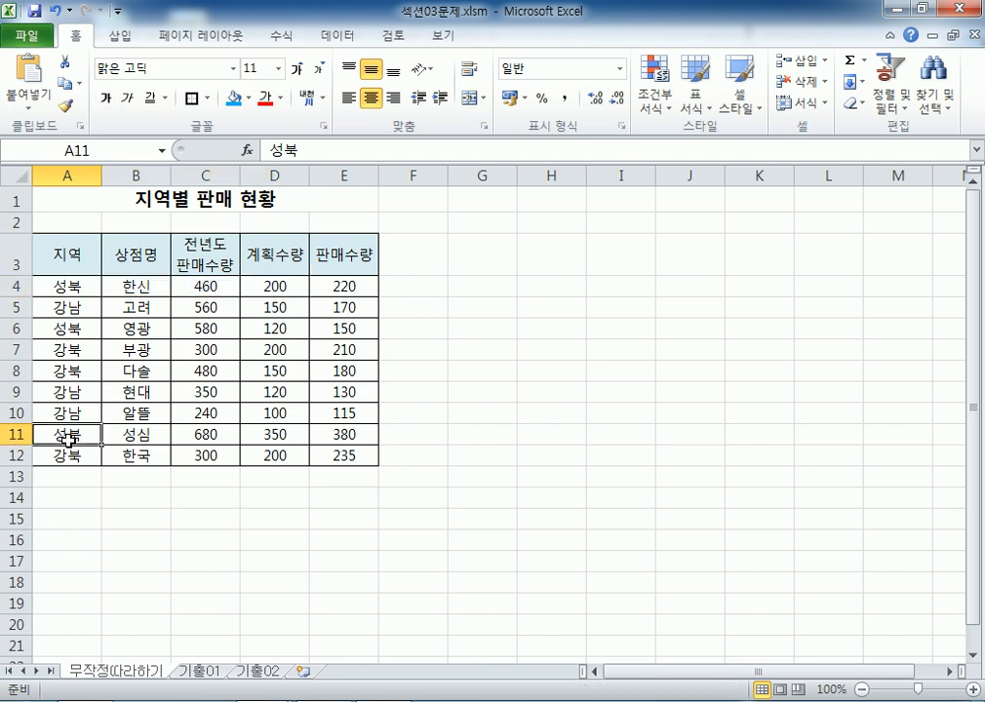
{"action": "left_click_drag", "start_coordinate": [66, 328], "coordinate": [205, 326]}
{"action": "left_click_drag", "start_coordinate": [79, 286], "coordinate": [336, 454]}
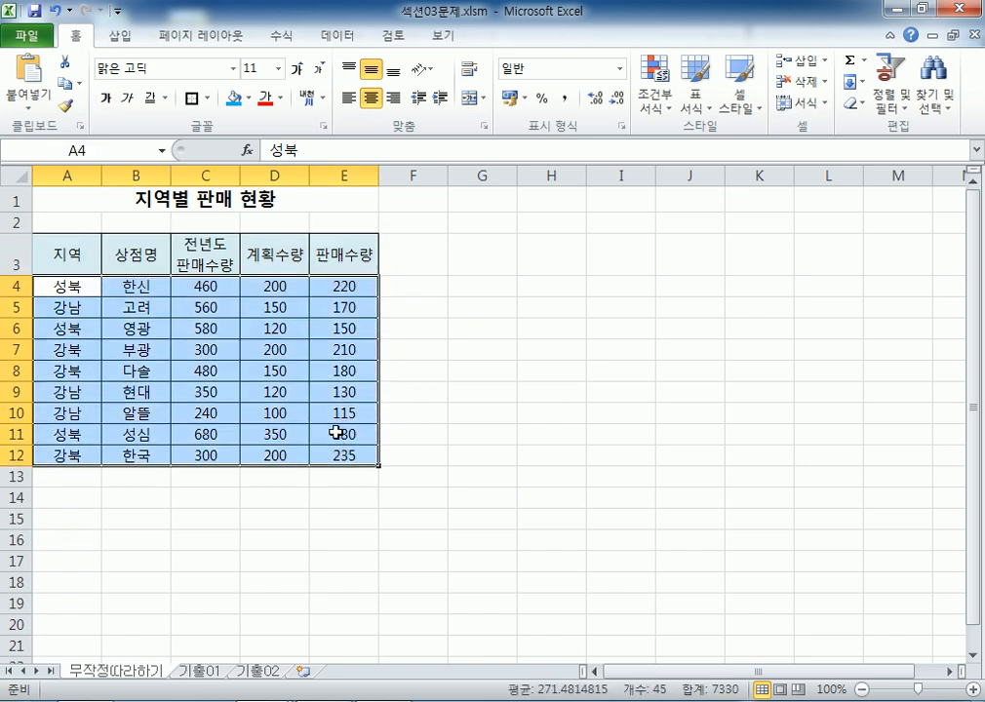
Try a red font colour on the first data row A4:E4 and undo it
{"action": "left_click_drag", "start_coordinate": [47, 286], "coordinate": [352, 288]}
{"action": "left_click", "coordinate": [264, 99]}
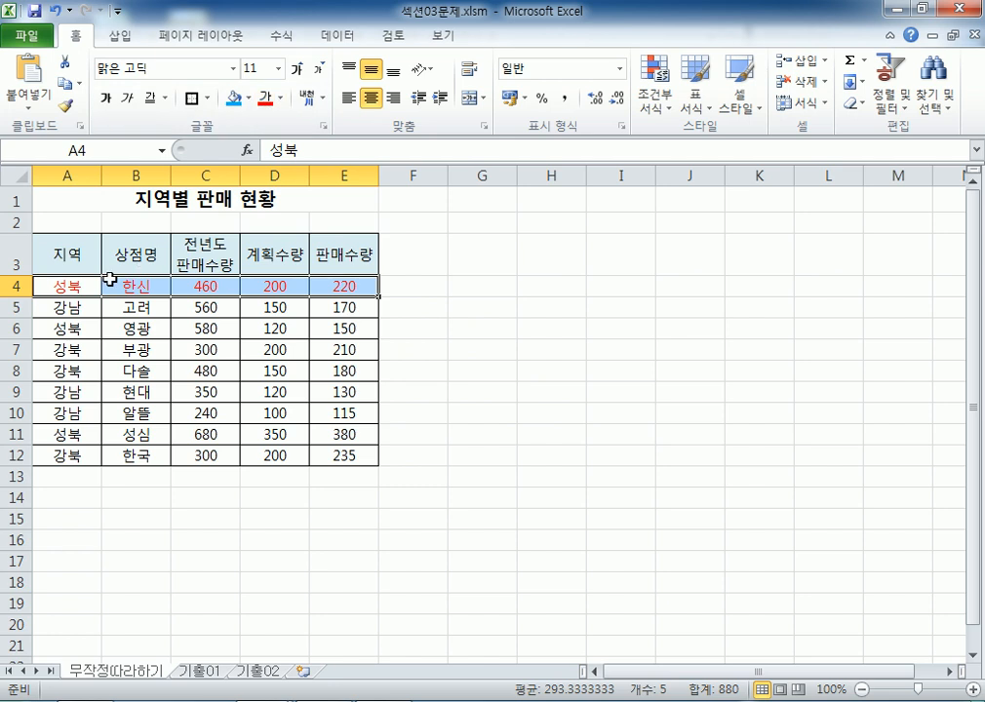
{"action": "key", "text": "ctrl+z"}
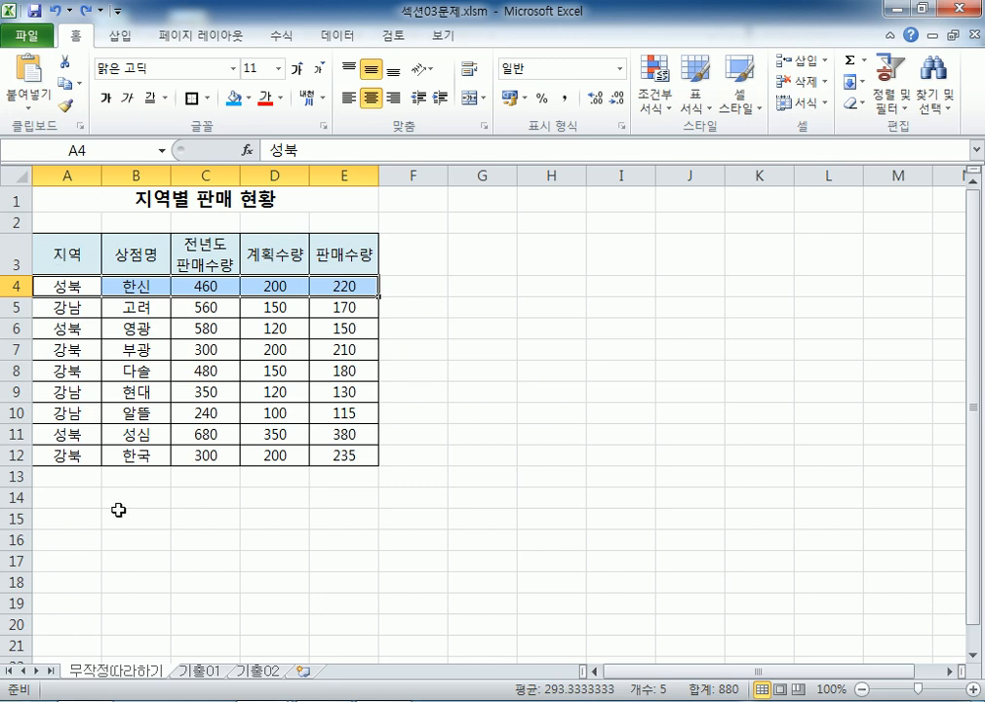
Examine the employee sales data A5:G12 on the 기출01 sheet and the scores C5:G12 on the 기출02 sheet
{"action": "left_click", "coordinate": [195, 672]}
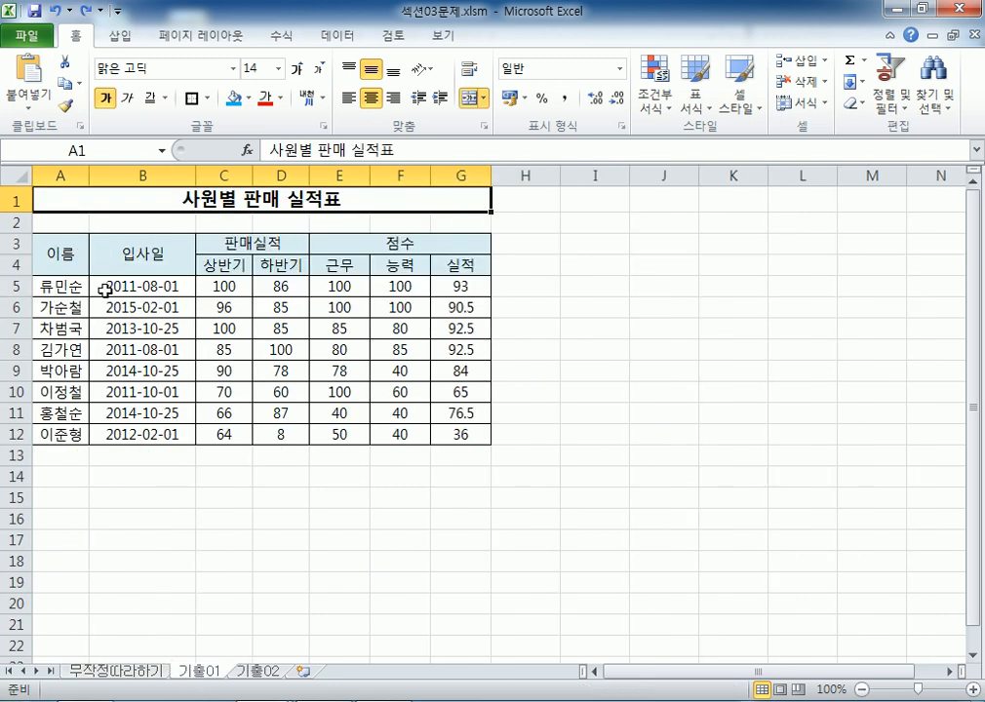
{"action": "left_click_drag", "start_coordinate": [53, 285], "coordinate": [477, 437]}
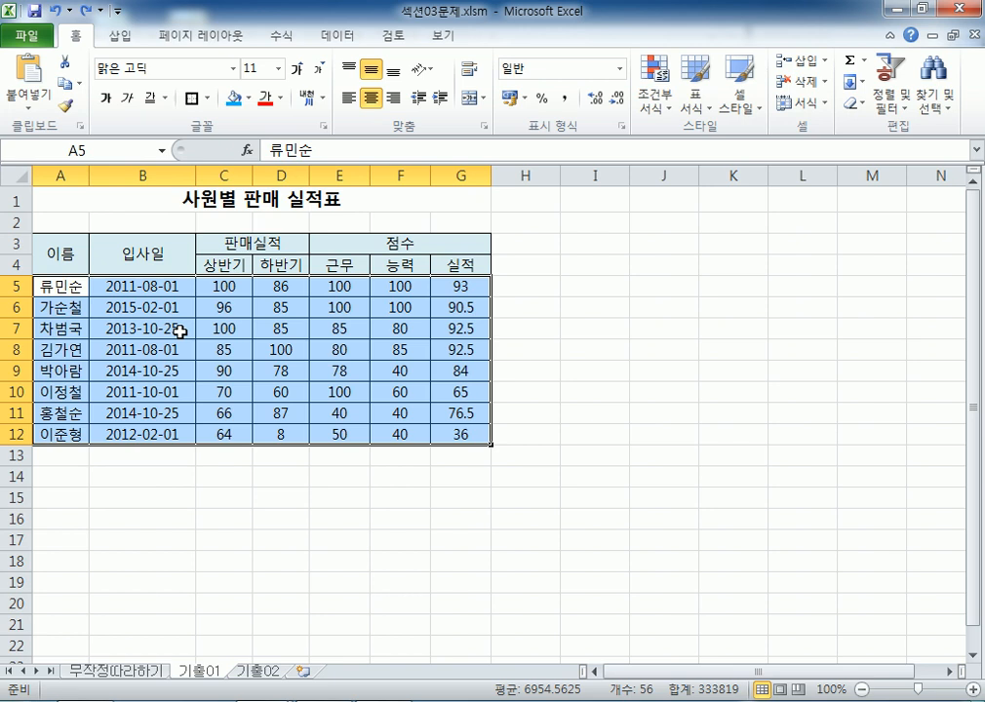
{"action": "left_click", "coordinate": [123, 312]}
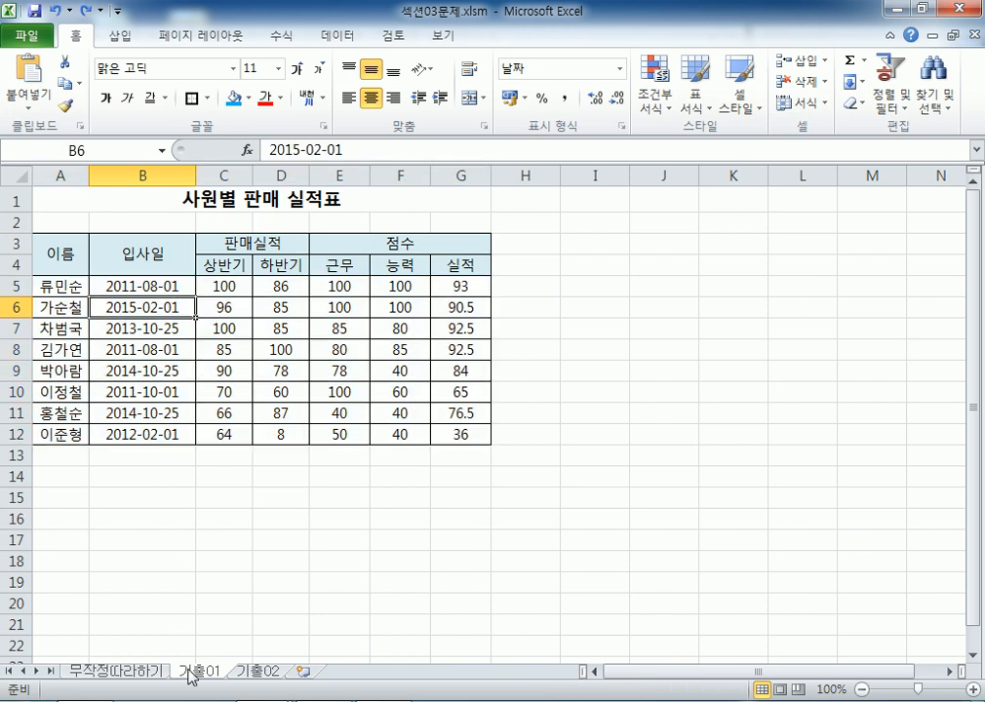
{"action": "left_click", "coordinate": [252, 672]}
{"action": "left_click_drag", "start_coordinate": [194, 282], "coordinate": [474, 430]}
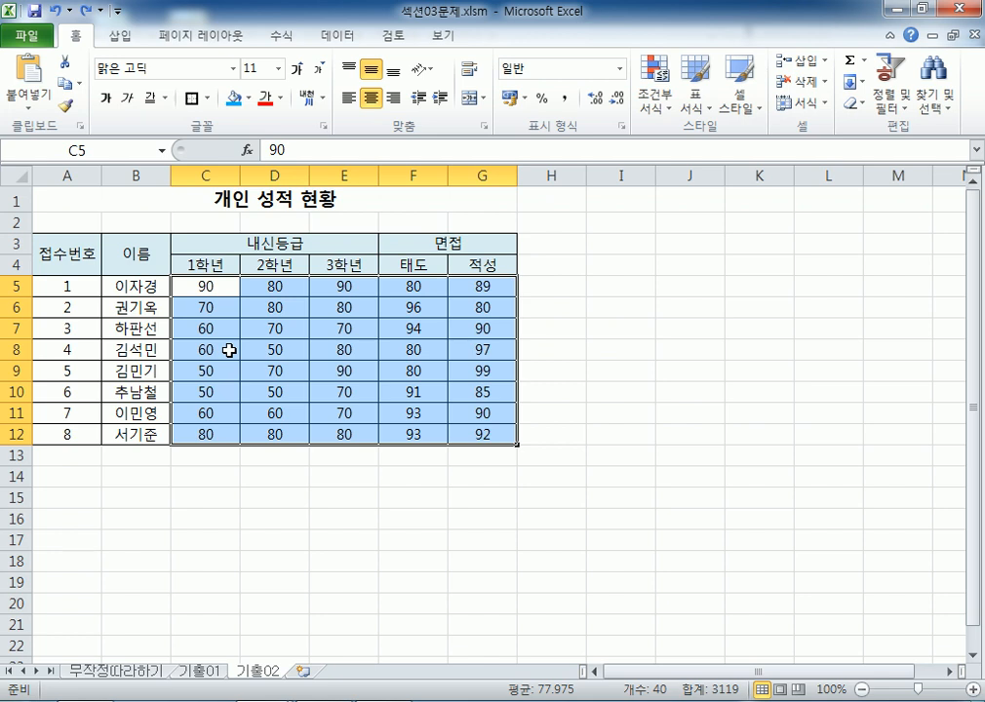
Switch to Notepad, add blank lines below the third list item and maximise the note's window
{"action": "key", "text": "alt+Tab"}
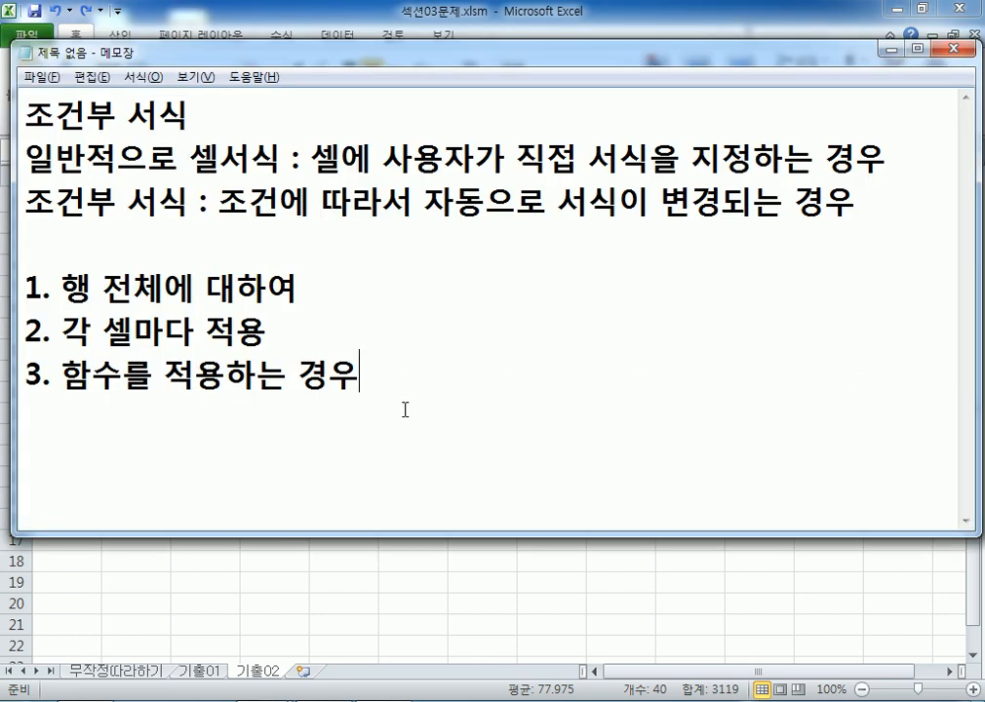
{"action": "key", "text": "Return"}
{"action": "key", "text": "Return"}
{"action": "key", "text": "Return"}
{"action": "key", "text": "Return"}
{"action": "key", "text": "Return"}
{"action": "key", "text": "Return"}
{"action": "key", "text": "Return"}
{"action": "key", "text": "Return"}
{"action": "key", "text": "Return"}
{"action": "key", "text": "Return"}
{"action": "key", "text": "Return"}
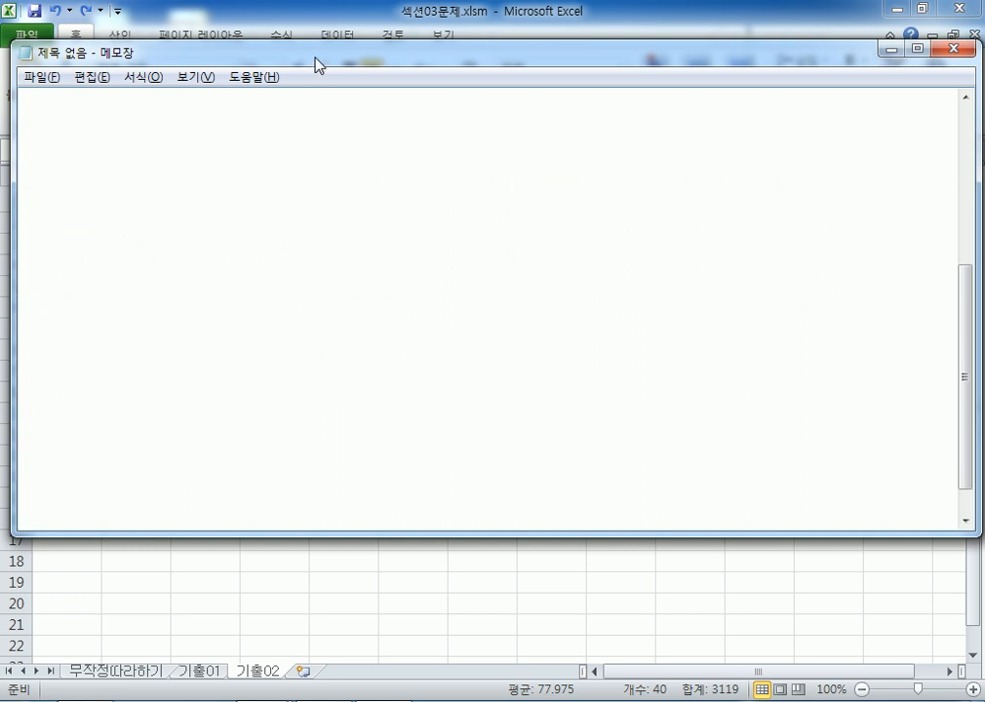
{"action": "double_click", "coordinate": [252, 52]}
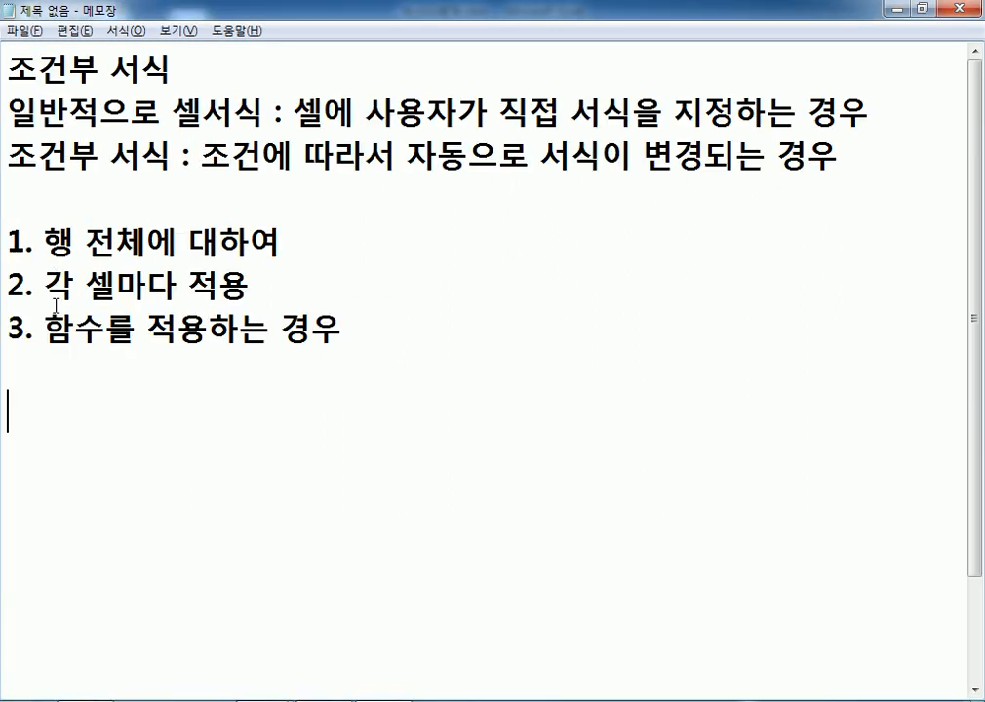
Switch back to Excel and select the score range C5:G12 on the 기출02 sheet
{"action": "key", "text": "alt+Tab"}
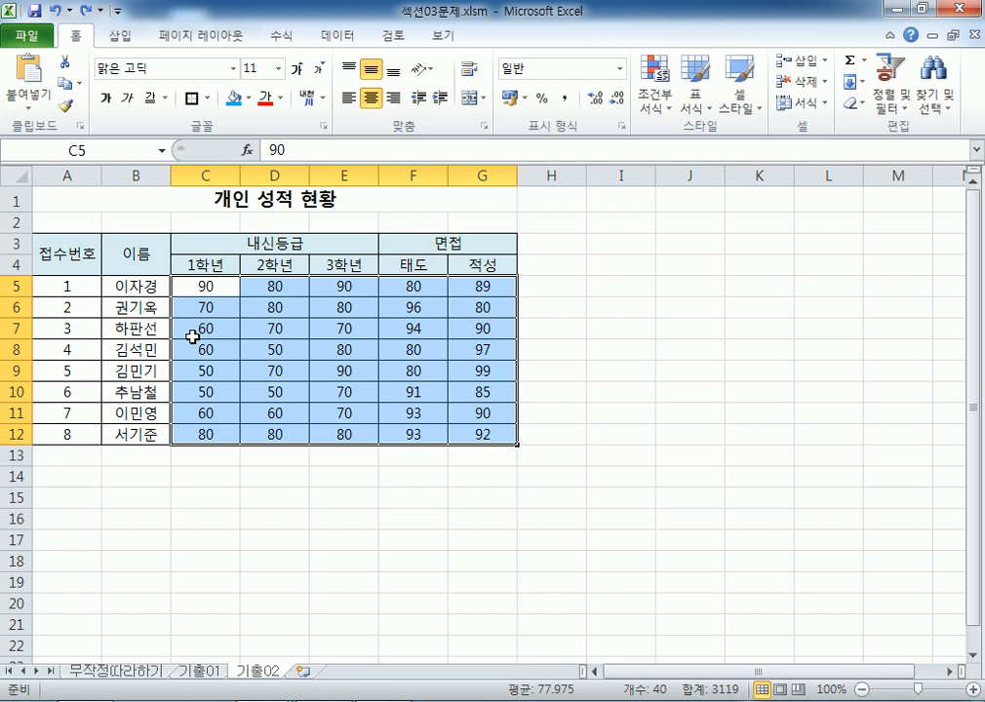
{"action": "left_click", "coordinate": [204, 286]}
{"action": "left_click_drag", "start_coordinate": [205, 285], "coordinate": [477, 437]}
{"action": "left_click_drag", "start_coordinate": [222, 281], "coordinate": [457, 435]}
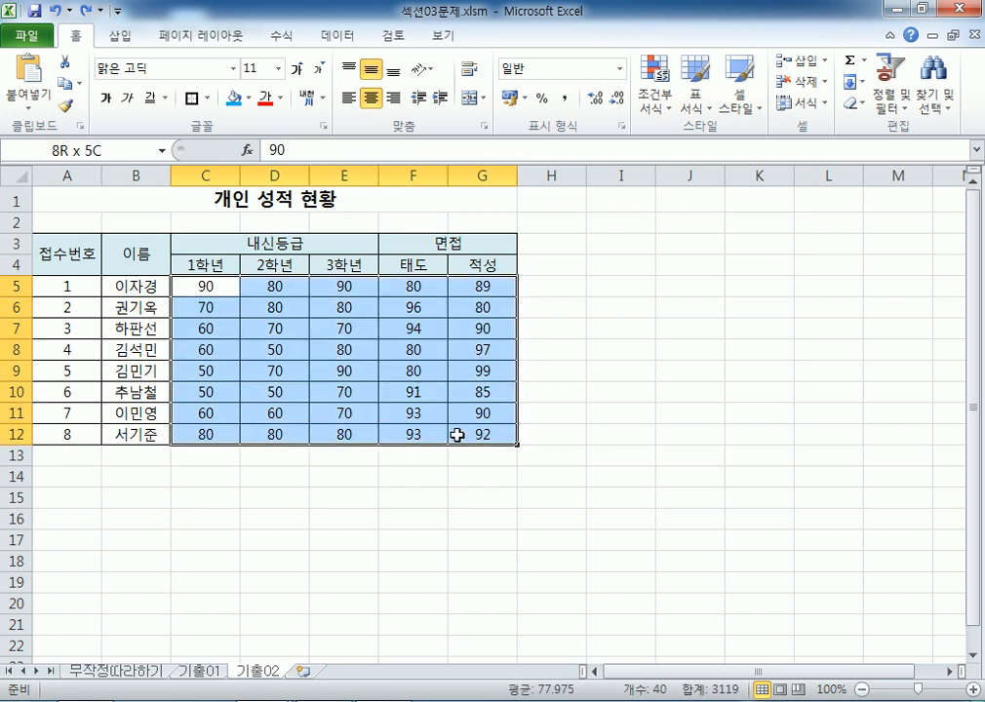
{"action": "left_click", "coordinate": [669, 116]}
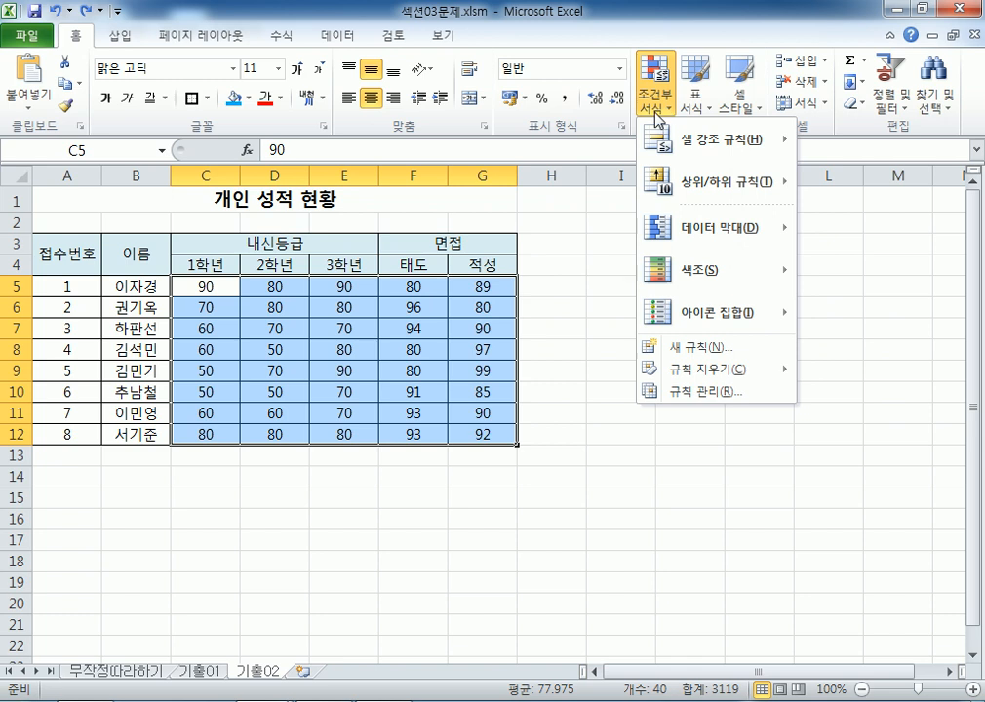
{"action": "mouse_move", "coordinate": [690, 142]}
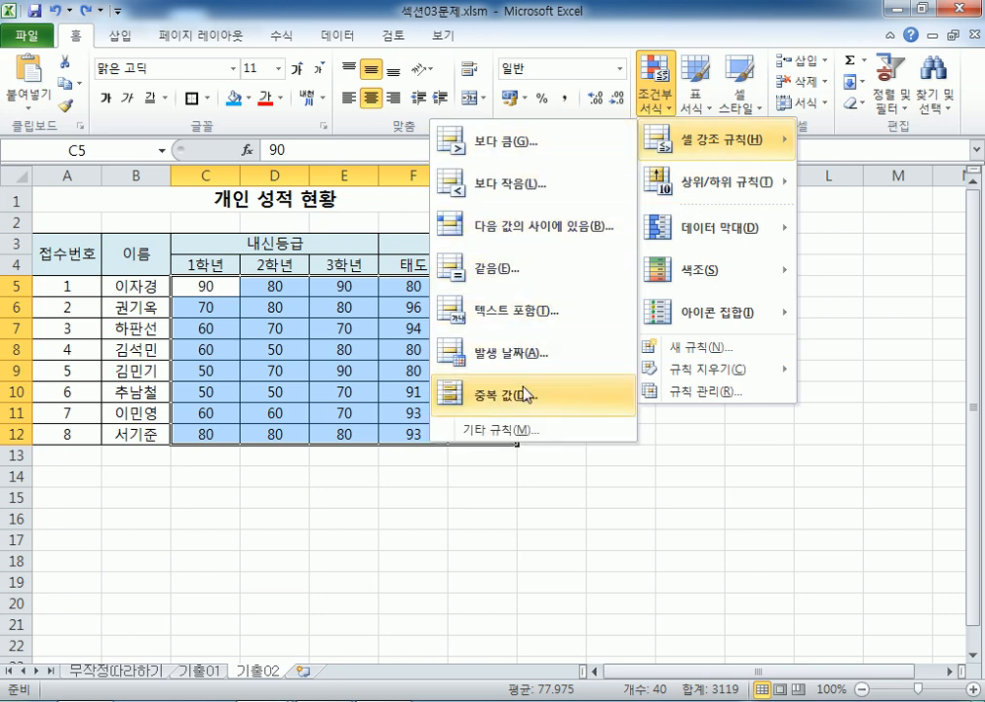
{"action": "left_click", "coordinate": [682, 347]}
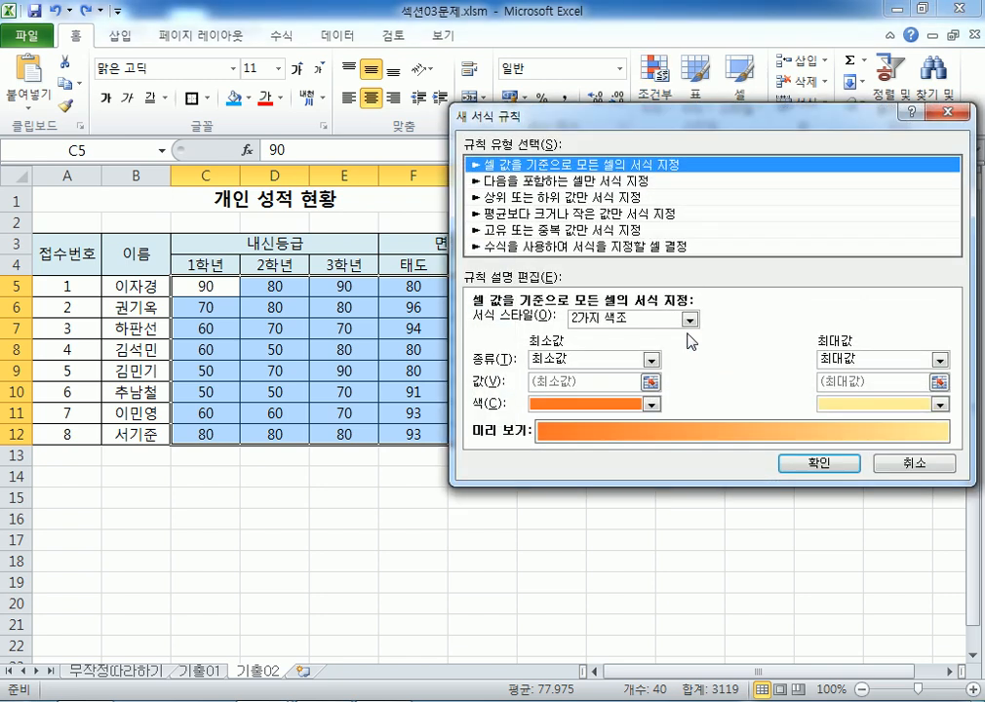
{"action": "left_click", "coordinate": [534, 182]}
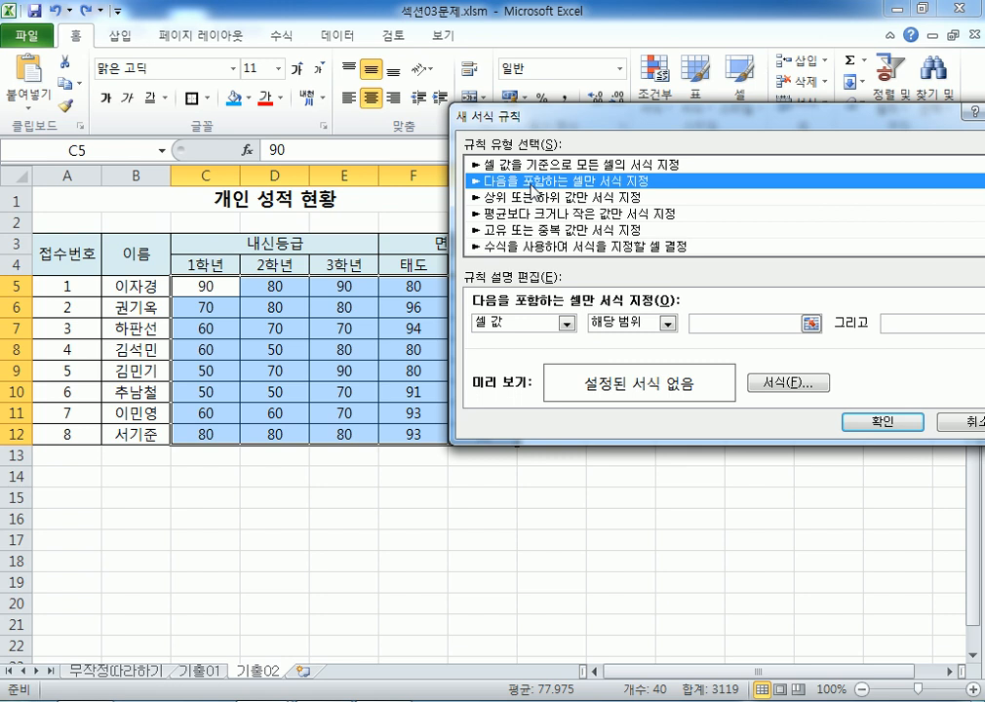
{"action": "left_click", "coordinate": [940, 421]}
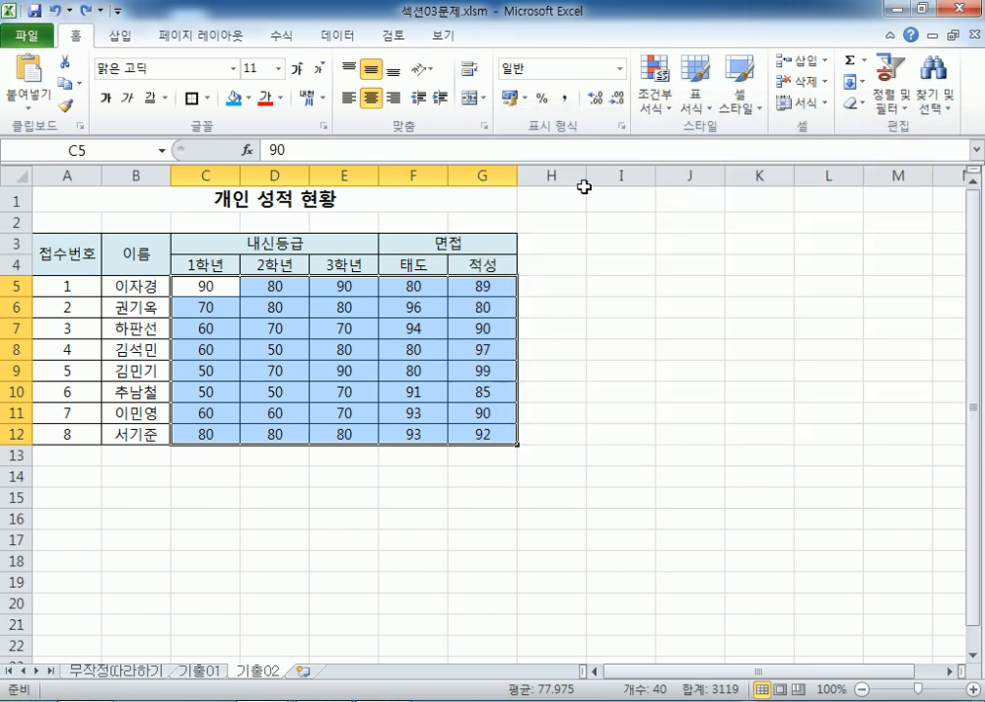
{"action": "left_click", "coordinate": [655, 86]}
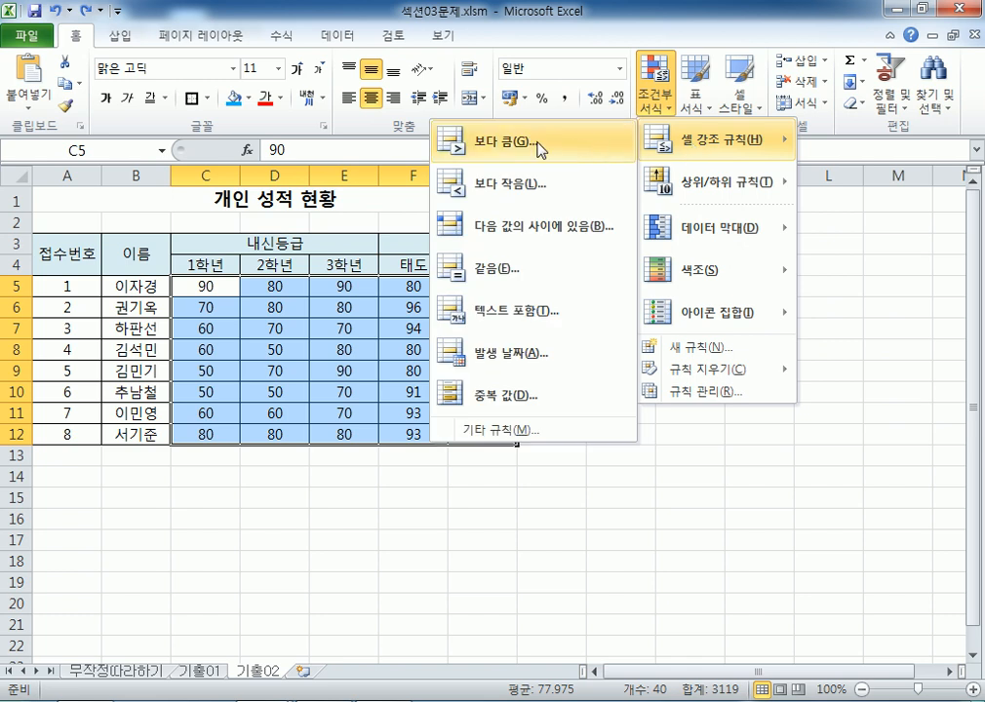
{"action": "left_click", "coordinate": [540, 150]}
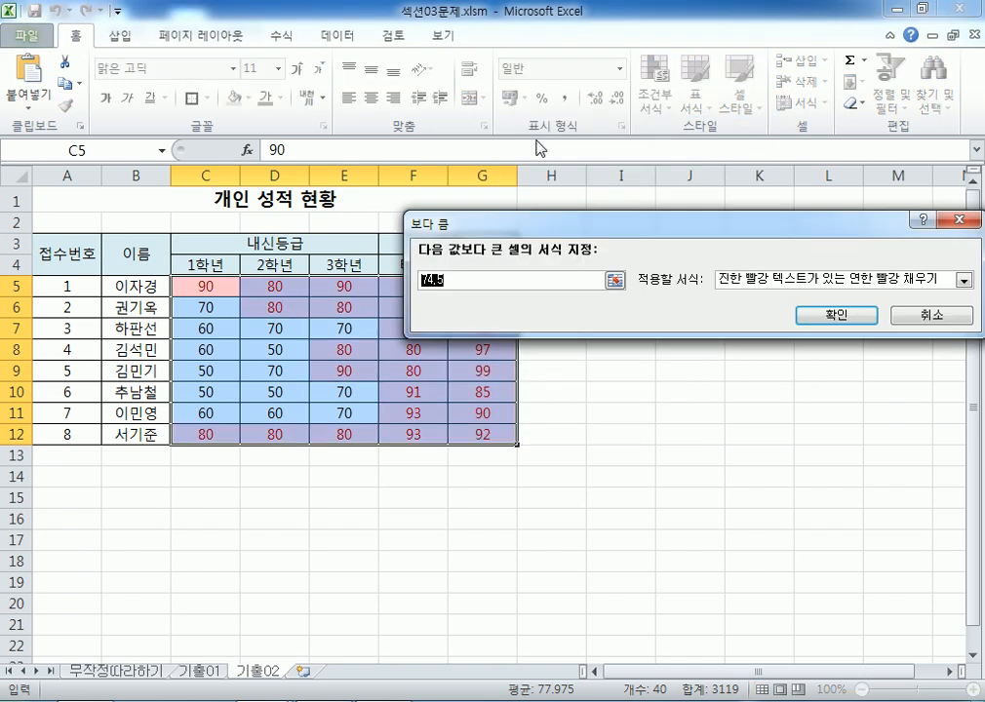
{"action": "left_click", "coordinate": [897, 315]}
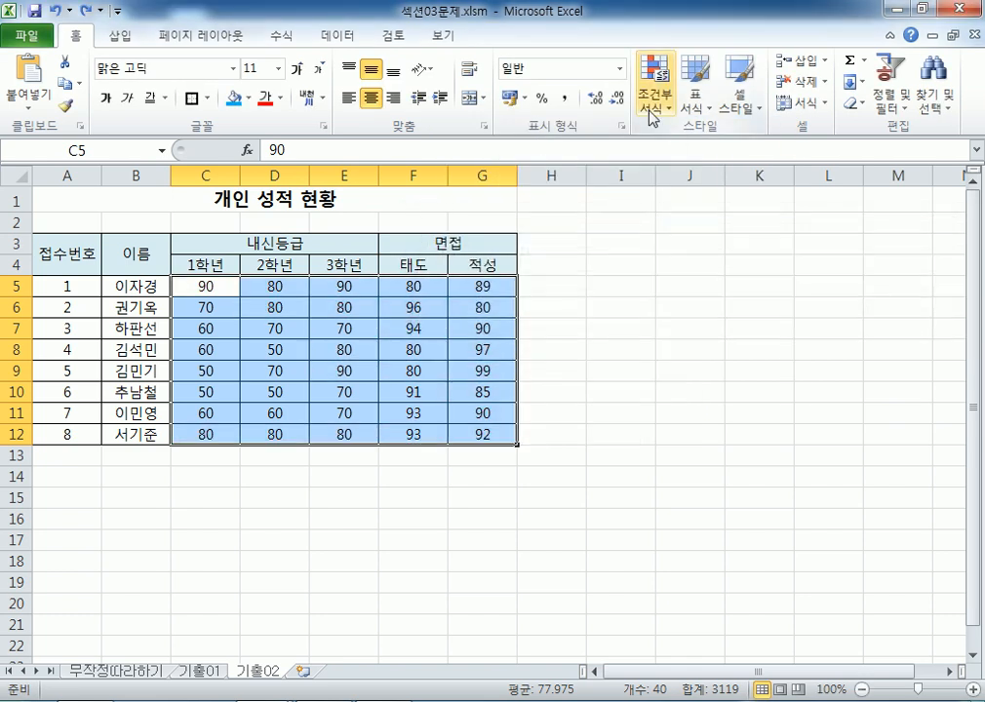
{"action": "left_click", "coordinate": [655, 96]}
{"action": "mouse_move", "coordinate": [688, 146]}
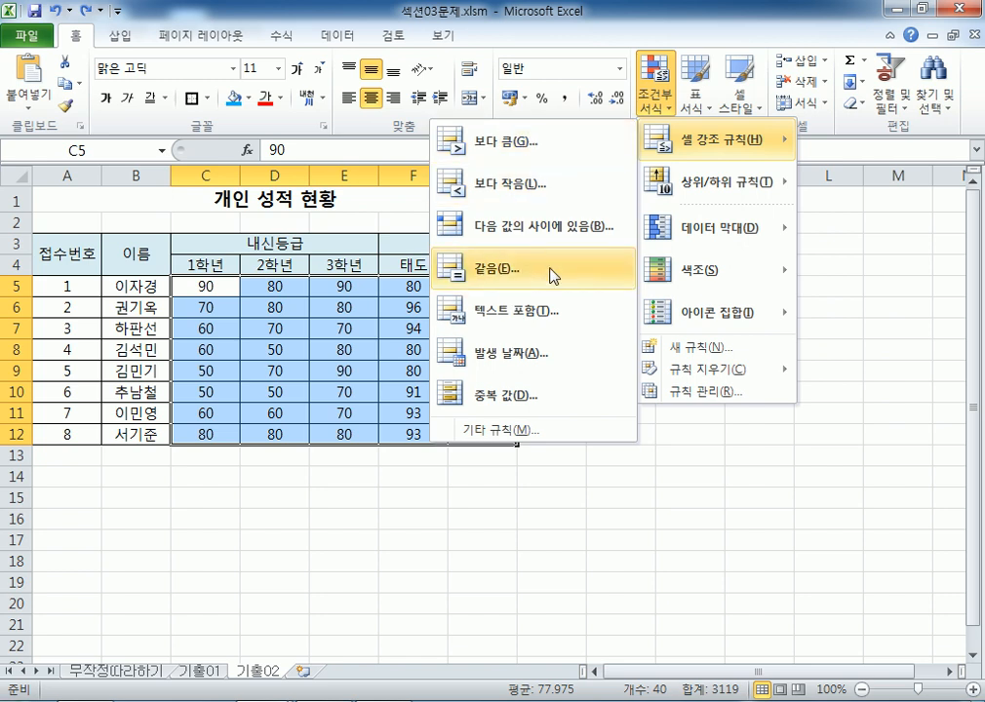
{"action": "left_click", "coordinate": [655, 93]}
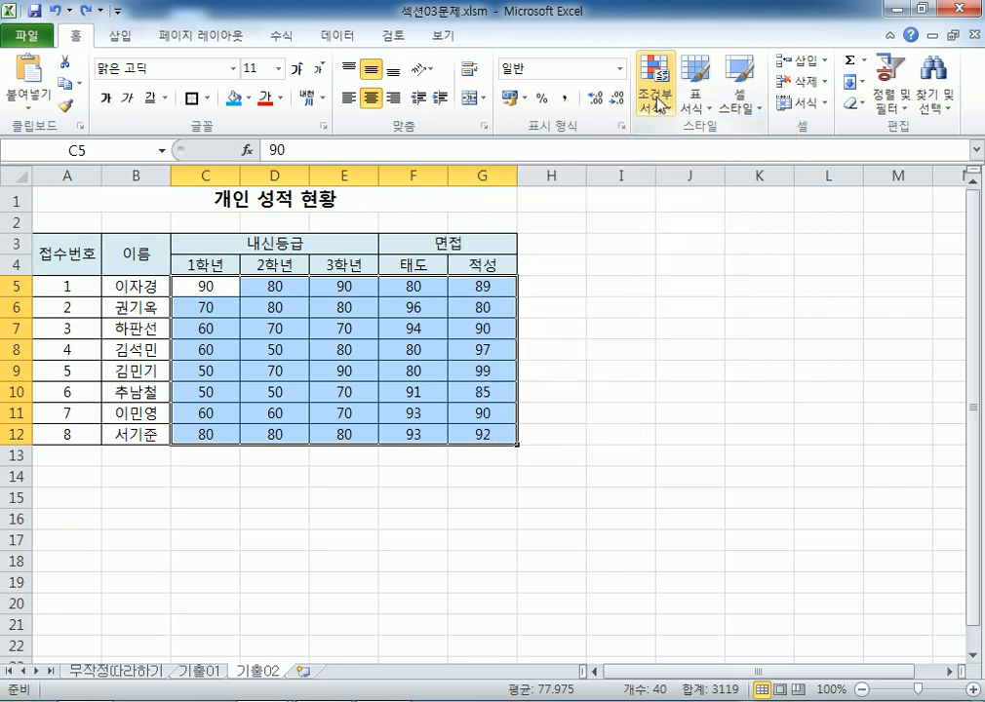
Start a new conditional formatting rule for C5:G12 that formats only cells whose value is >= 90
{"action": "left_click", "coordinate": [655, 93]}
{"action": "left_click", "coordinate": [672, 346]}
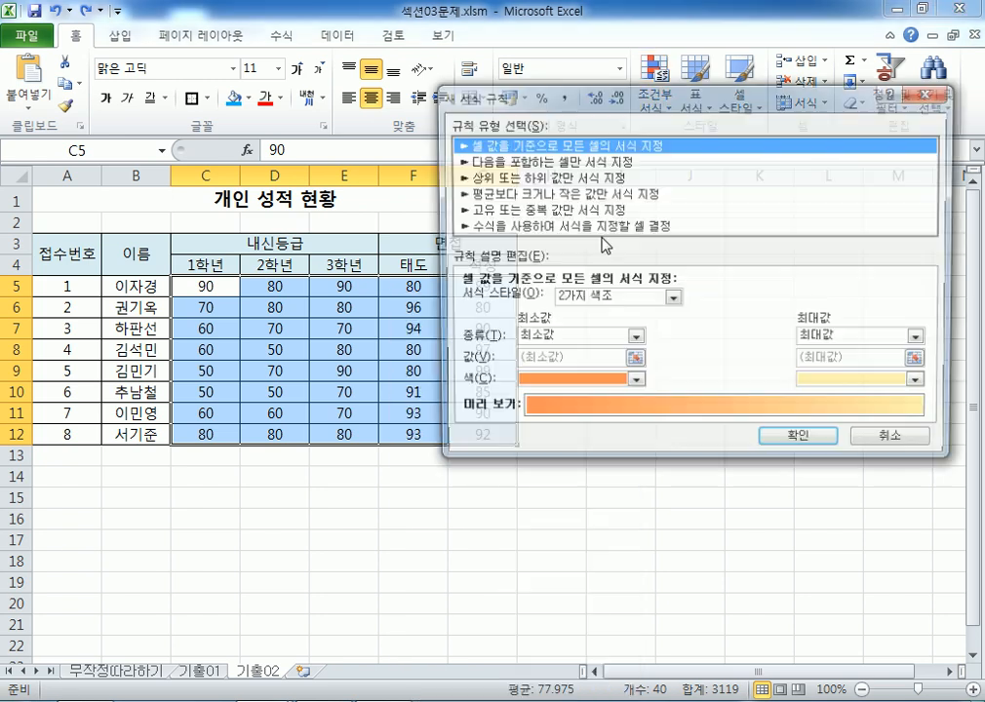
{"action": "left_click", "coordinate": [507, 165]}
{"action": "left_click_drag", "start_coordinate": [440, 93], "coordinate": [285, 74]}
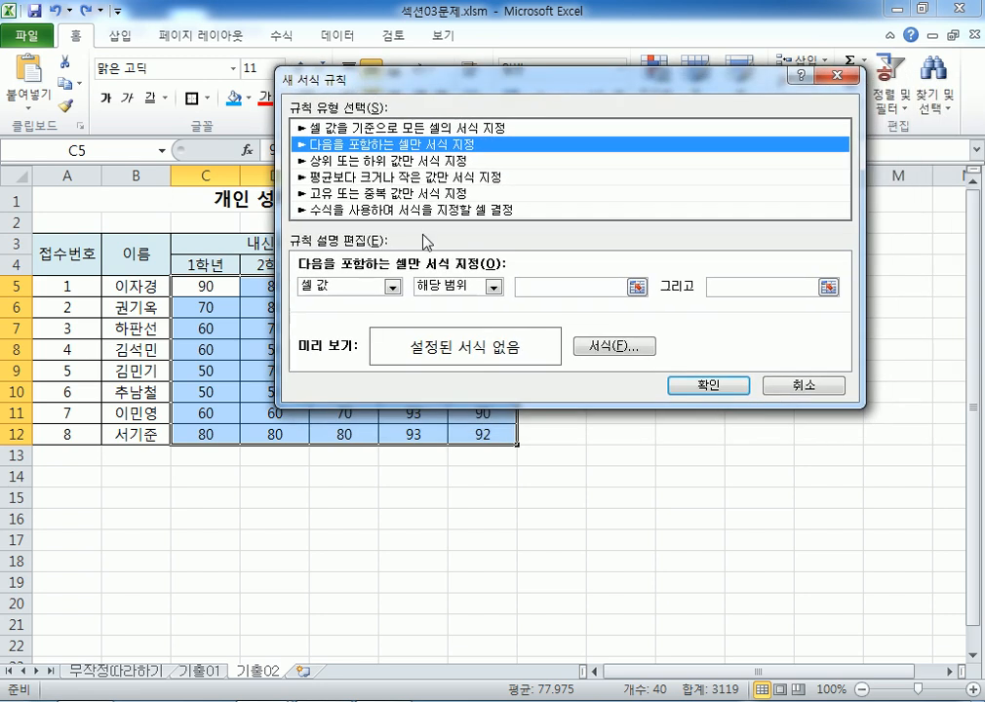
{"action": "left_click", "coordinate": [493, 287]}
{"action": "left_click", "coordinate": [443, 385]}
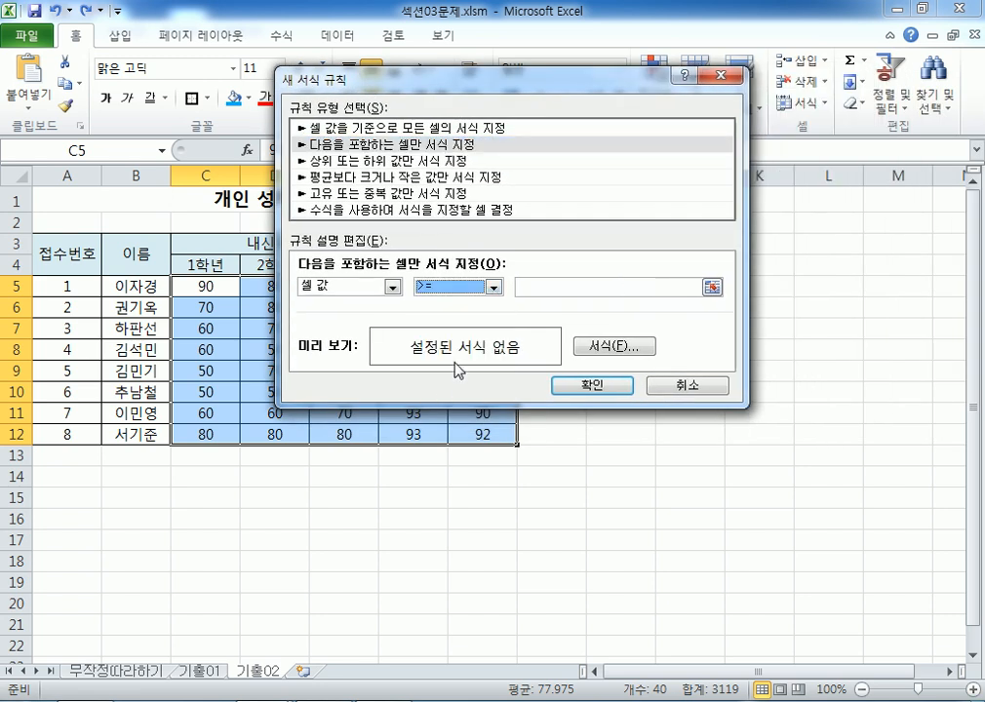
{"action": "left_click", "coordinate": [672, 286]}
{"action": "type", "text": "90"}
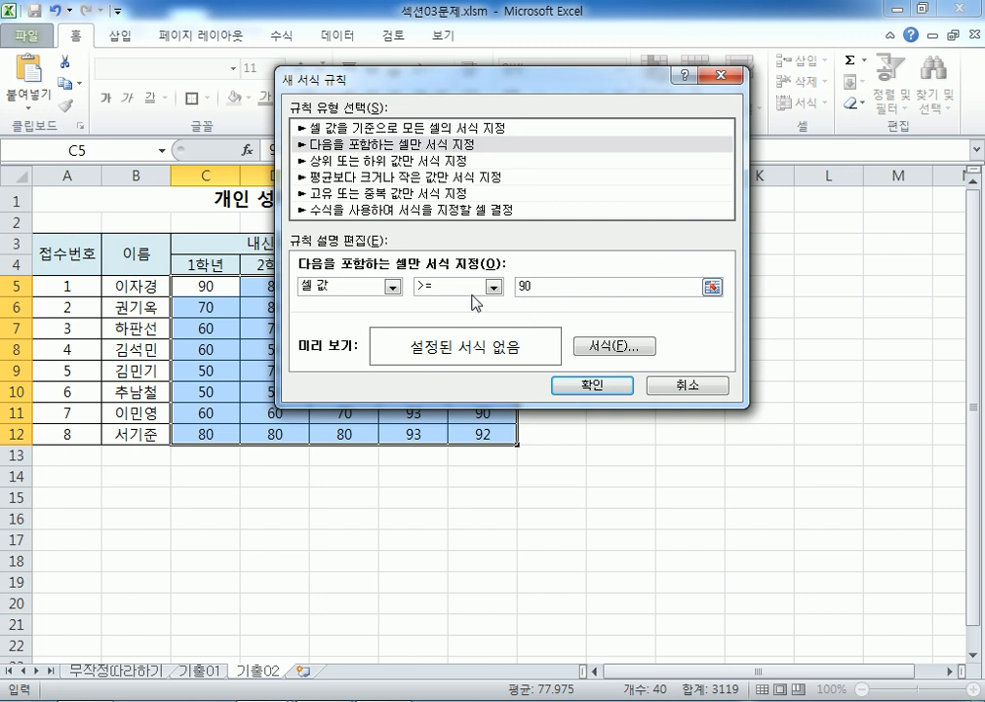
Set the rule's format to a double underline (이중 실선) and bold (굵게), and apply the rule
{"action": "left_click", "coordinate": [615, 346]}
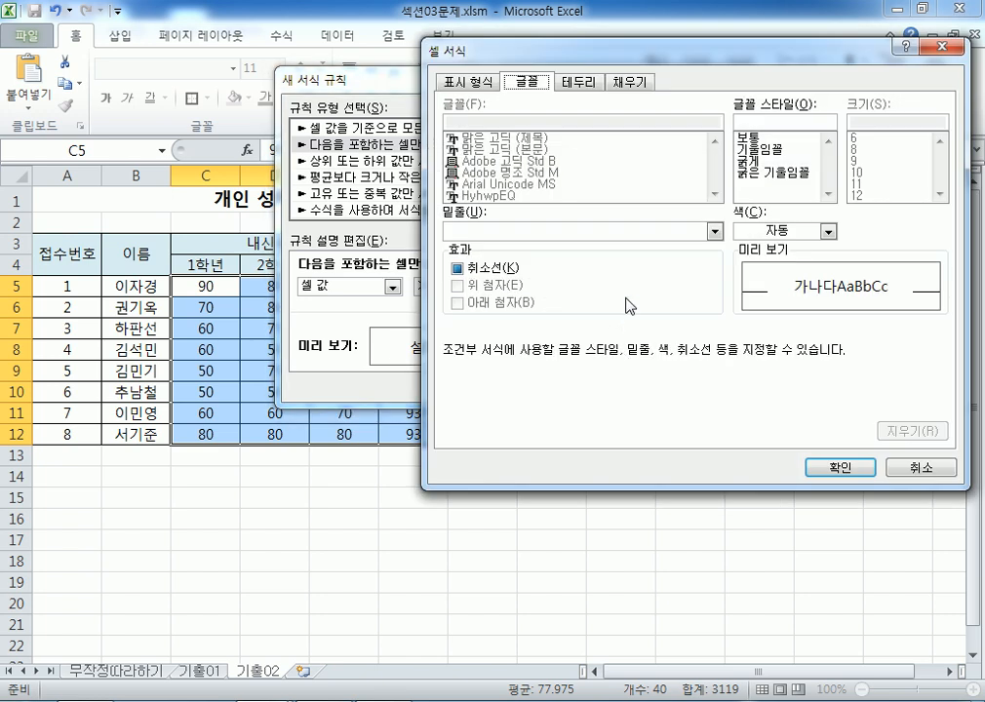
{"action": "left_click", "coordinate": [485, 233]}
{"action": "left_click", "coordinate": [492, 270]}
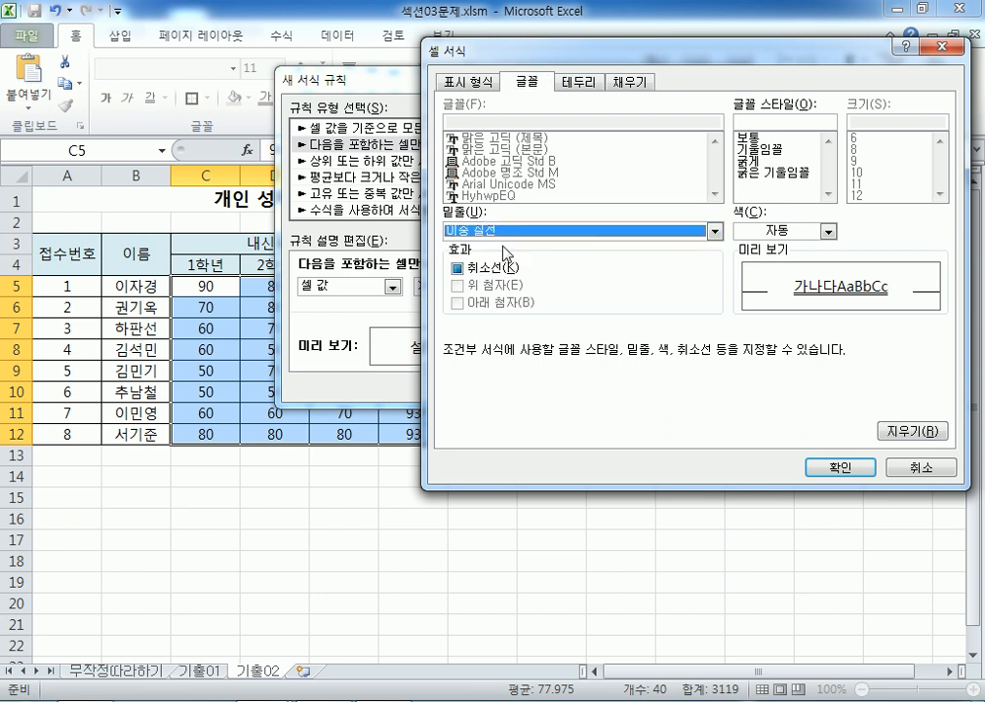
{"action": "left_click", "coordinate": [765, 161]}
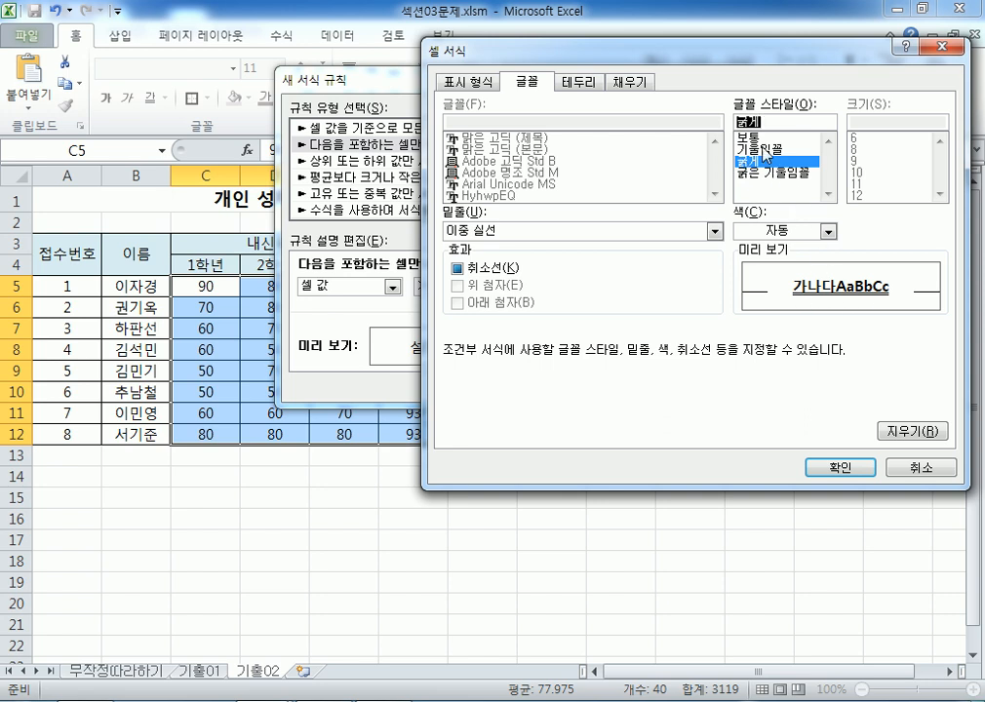
{"action": "left_click", "coordinate": [841, 467]}
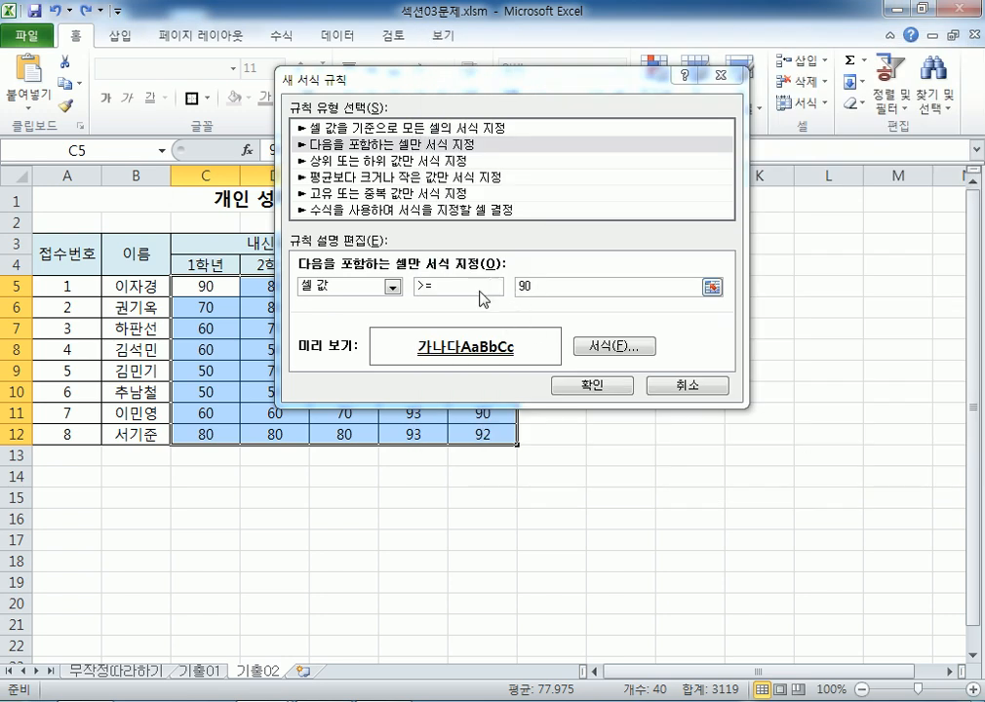
{"action": "left_click_drag", "start_coordinate": [396, 82], "coordinate": [517, 17]}
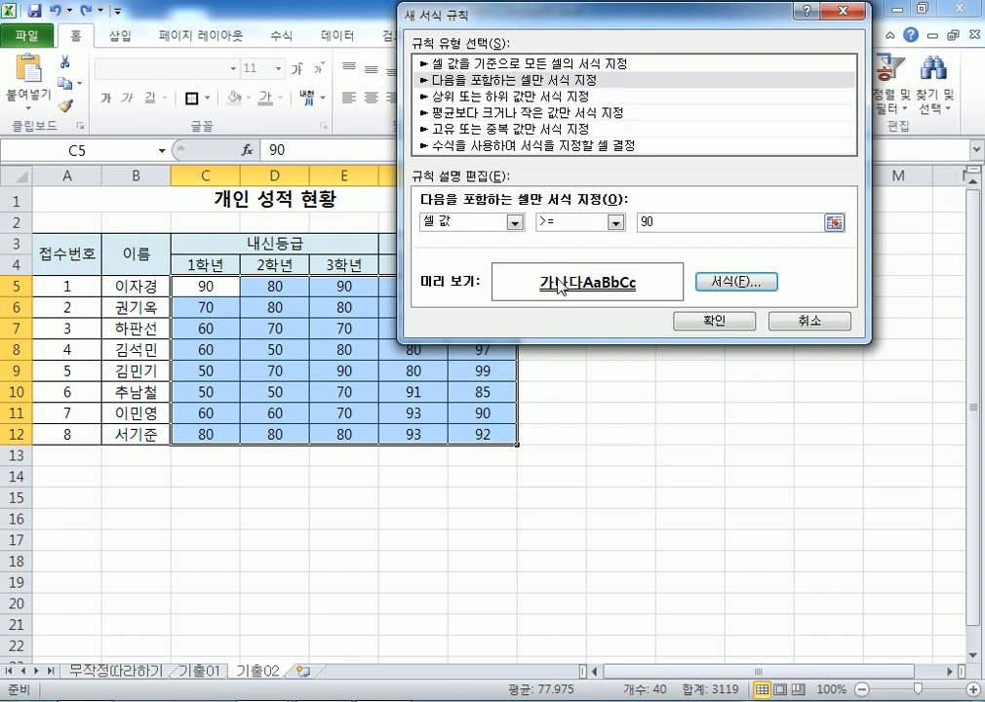
{"action": "left_click", "coordinate": [716, 324]}
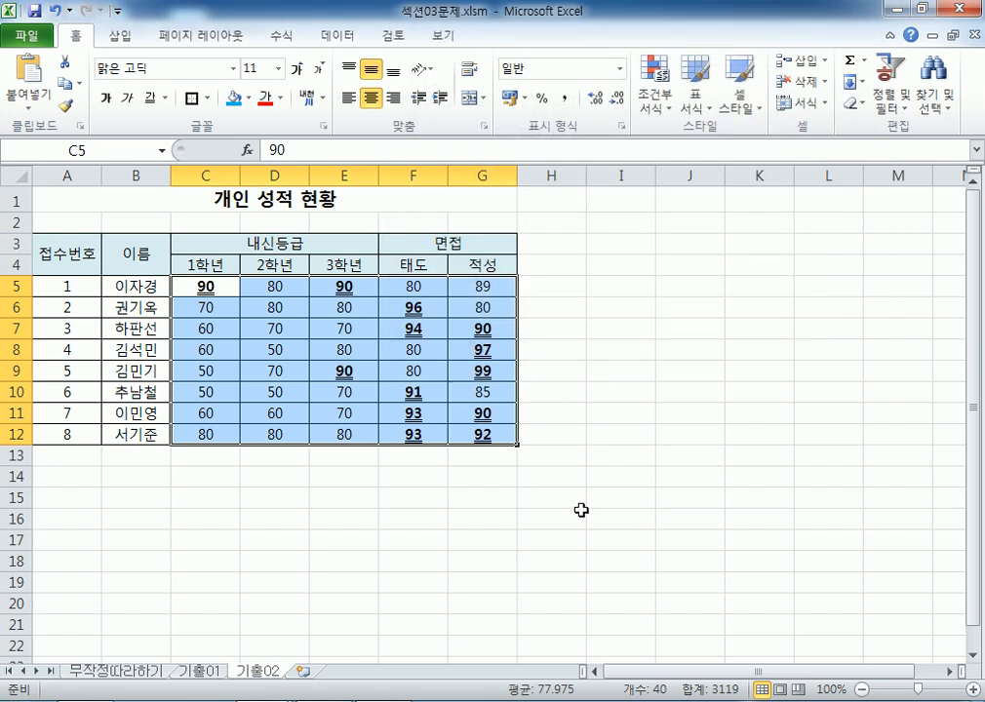
{"action": "left_click", "coordinate": [555, 492]}
Test the rule by changing the score in D8 to 100 and then back to 50
{"action": "left_click", "coordinate": [262, 348]}
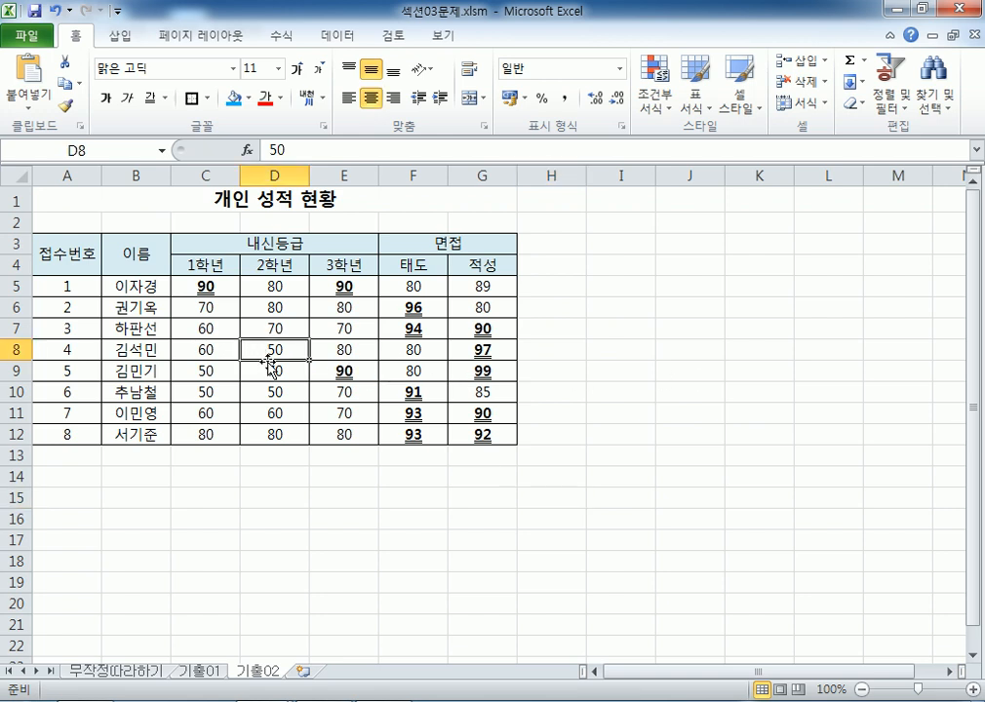
{"action": "scroll", "coordinate": [265, 361], "scroll_direction": "up", "scroll_amount": 4}
{"action": "type", "text": "100"}
{"action": "key", "text": "Return"}
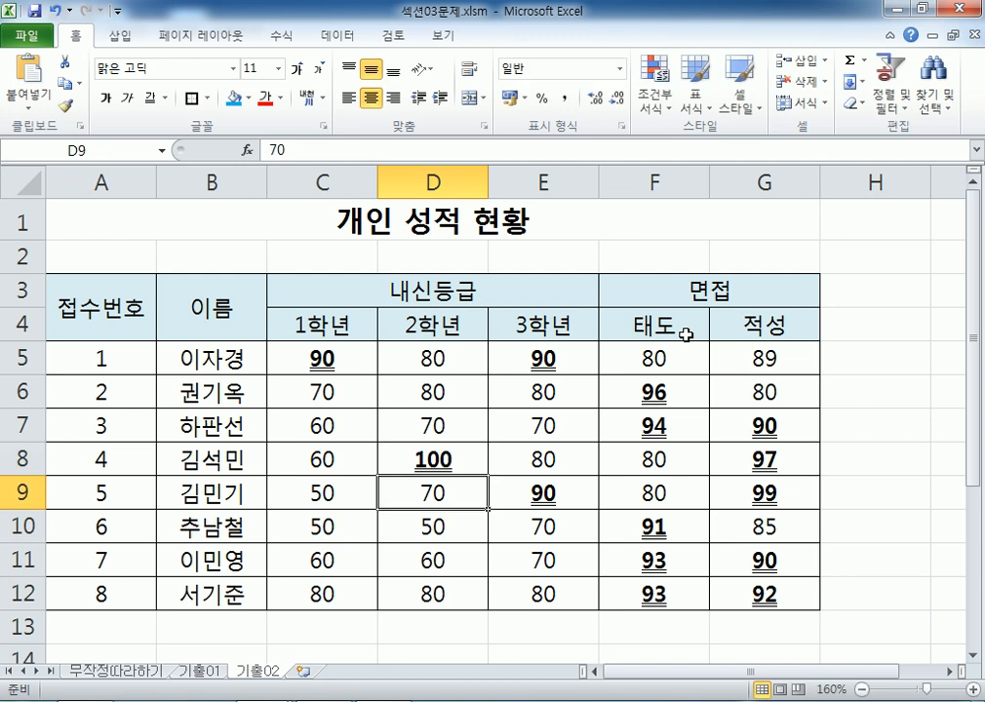
{"action": "key", "text": "Up"}
{"action": "type", "text": "50"}
{"action": "key", "text": "Return"}
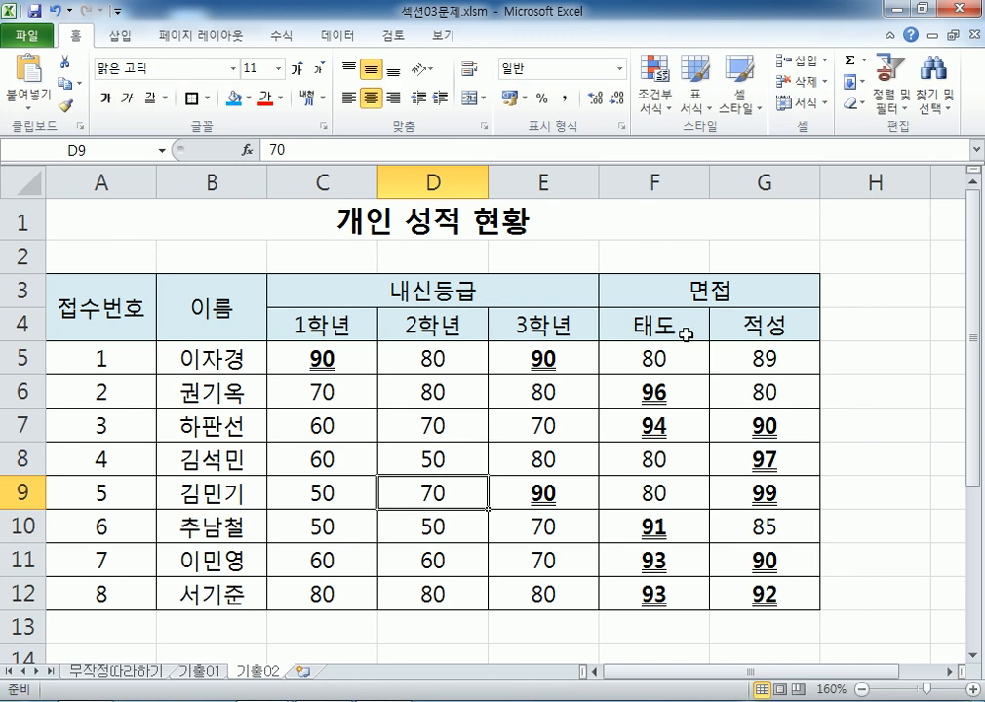
{"action": "key", "text": "Up"}
Start a new conditional formatting rule for C5:G12 that formats only cells whose value is < 80
{"action": "scroll", "coordinate": [395, 321], "scroll_direction": "down", "scroll_amount": 1}
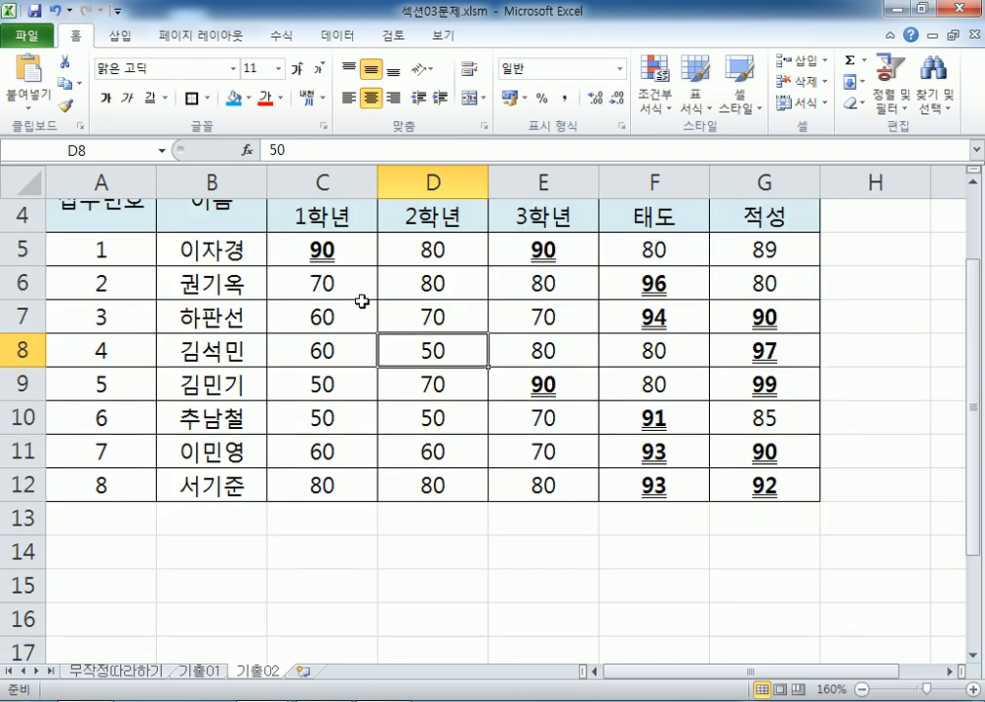
{"action": "left_click_drag", "start_coordinate": [317, 252], "coordinate": [763, 484]}
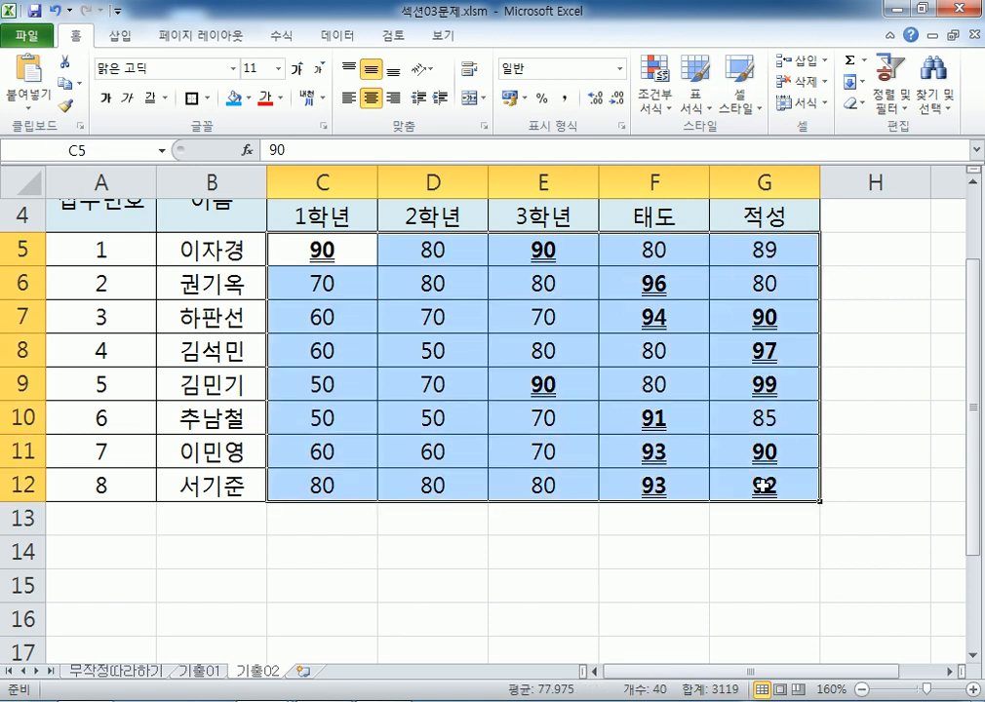
{"action": "left_click", "coordinate": [660, 97]}
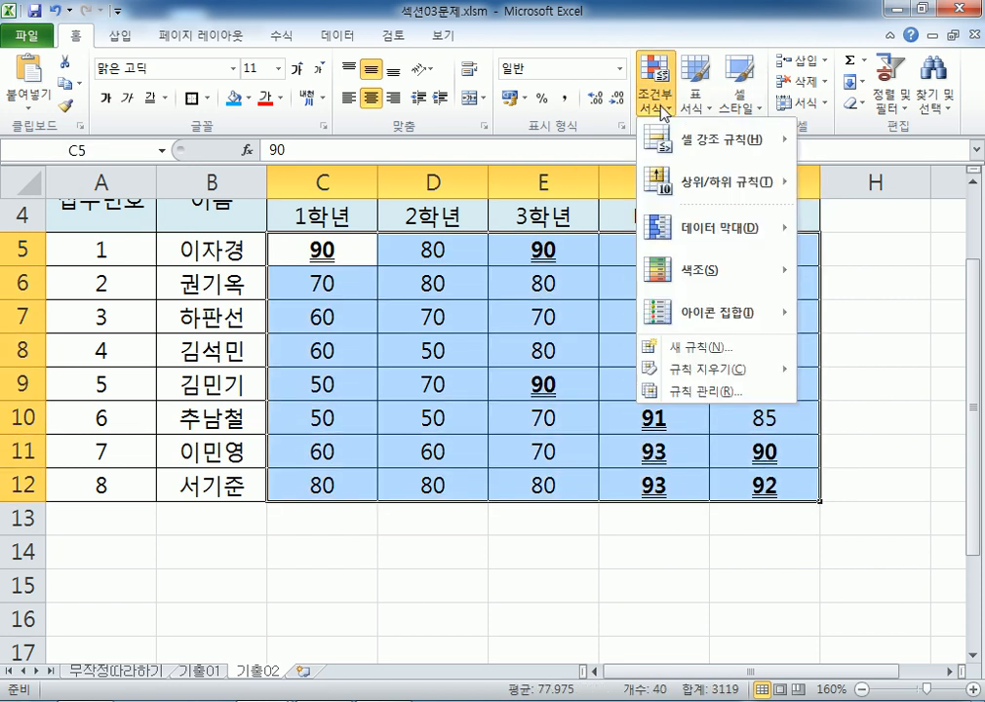
{"action": "left_click", "coordinate": [715, 348]}
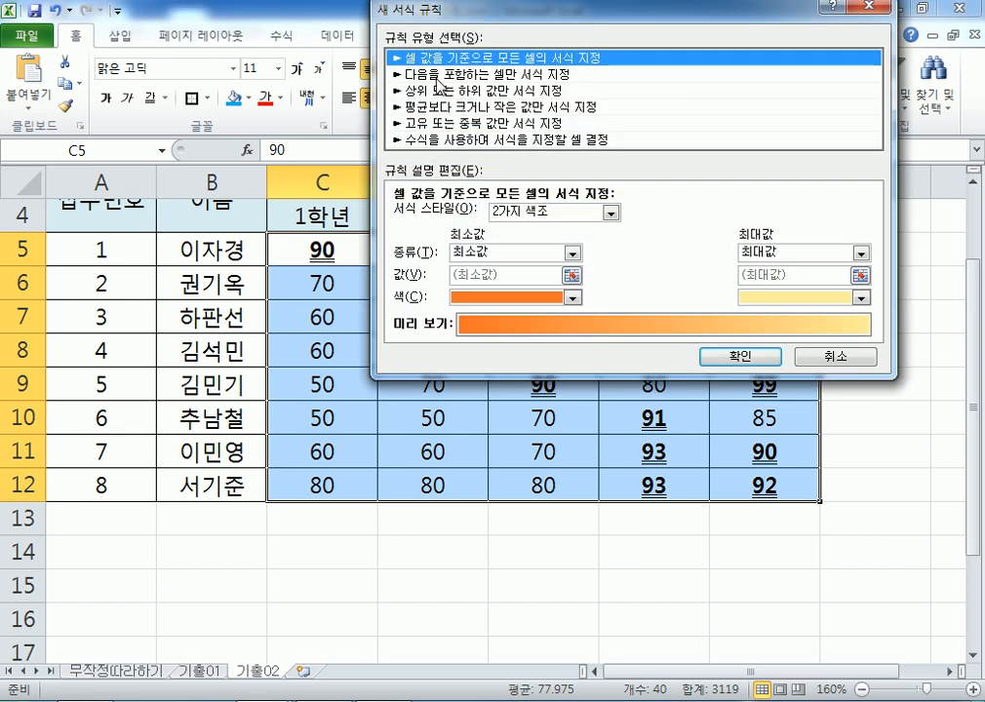
{"action": "left_click", "coordinate": [432, 75]}
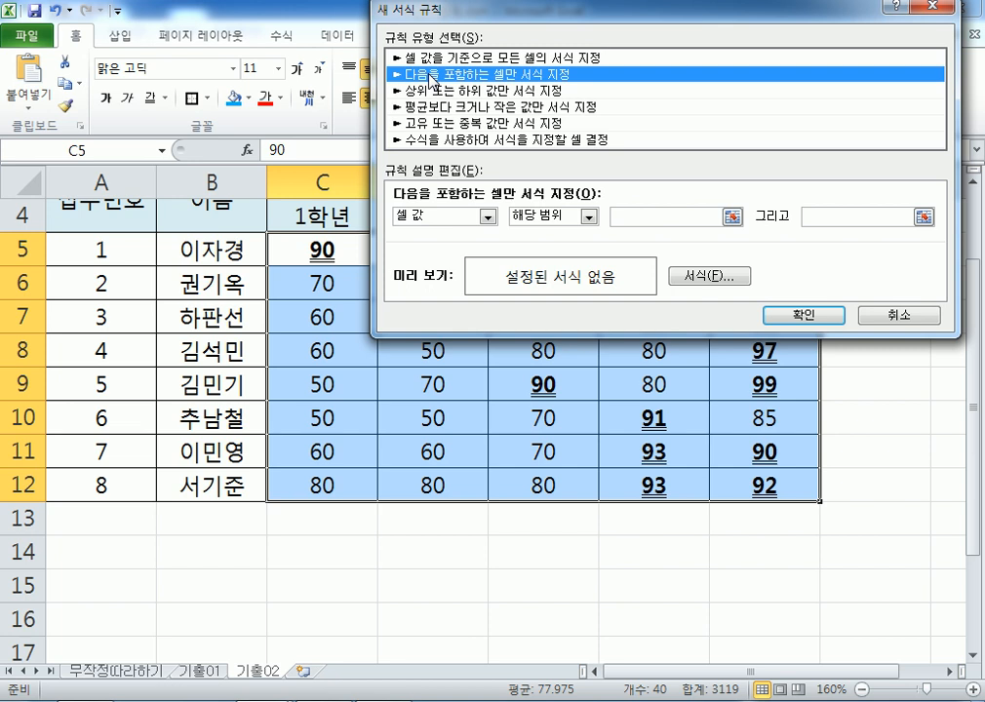
{"action": "left_click", "coordinate": [588, 216]}
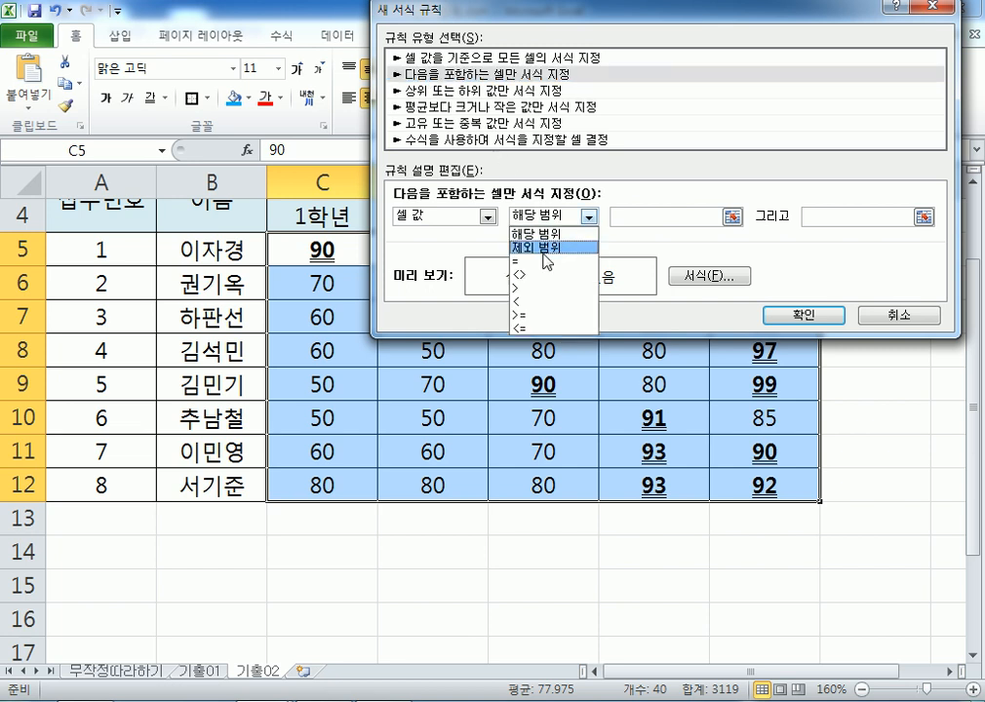
{"action": "left_click", "coordinate": [585, 302]}
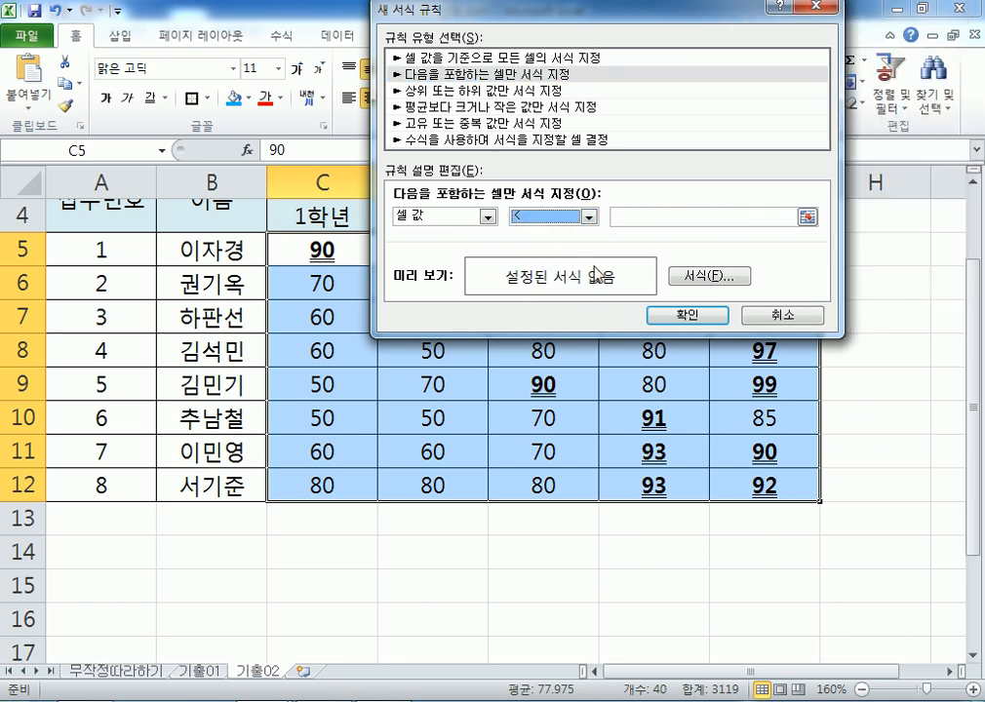
{"action": "left_click", "coordinate": [653, 231]}
{"action": "type", "text": "80"}
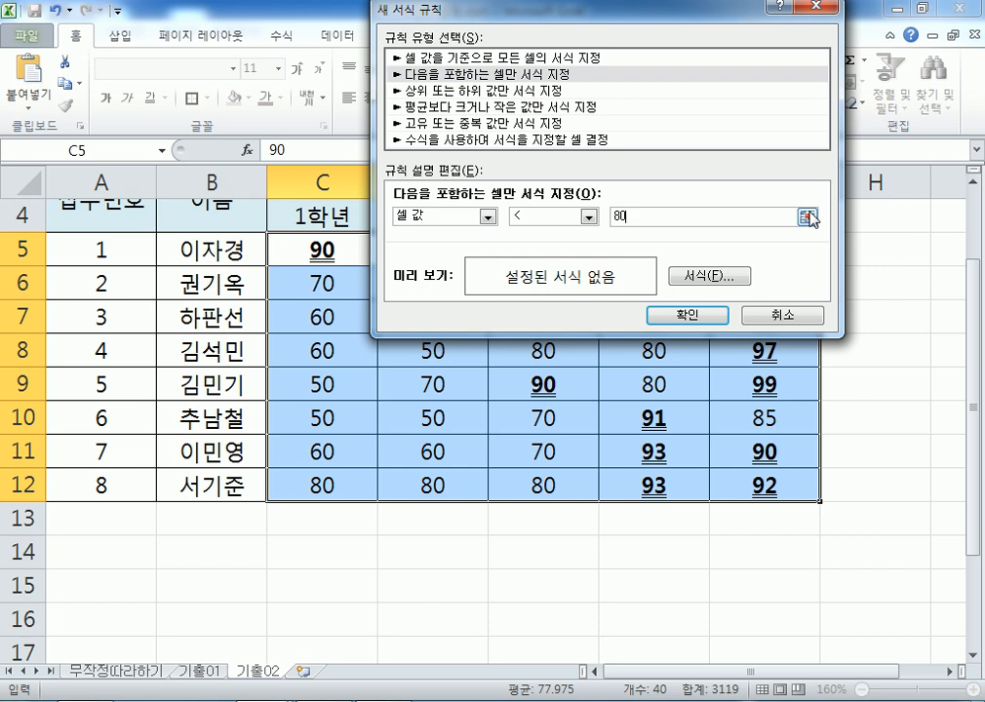
Set the rule's format to italic (기울임꼴) with a standard red font colour, and apply the rule
{"action": "left_click", "coordinate": [689, 280]}
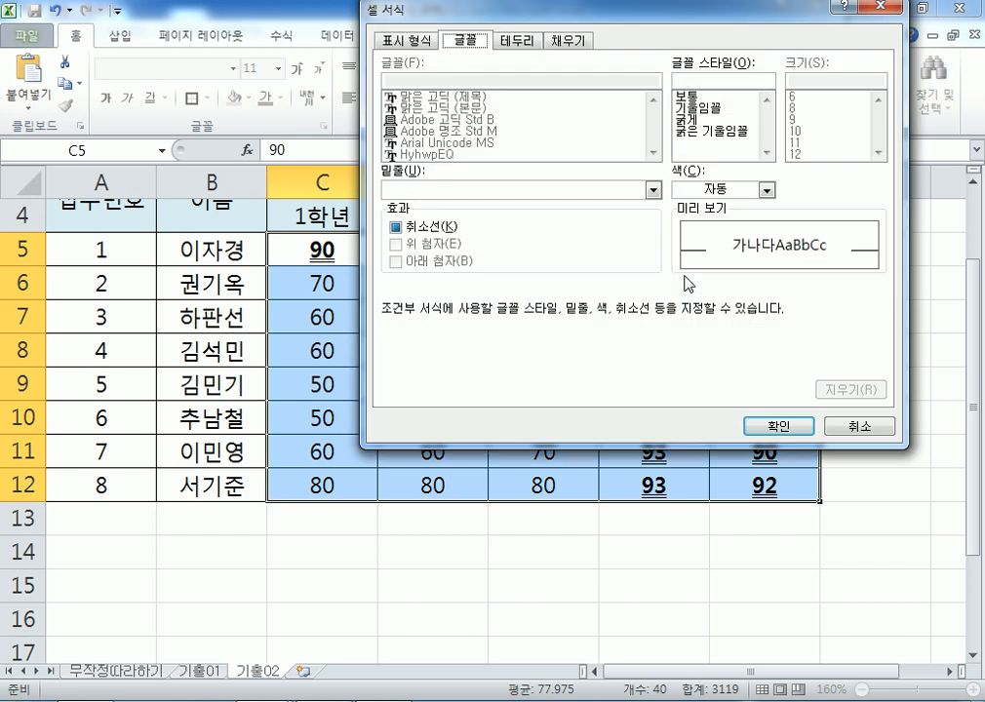
{"action": "left_click", "coordinate": [699, 109]}
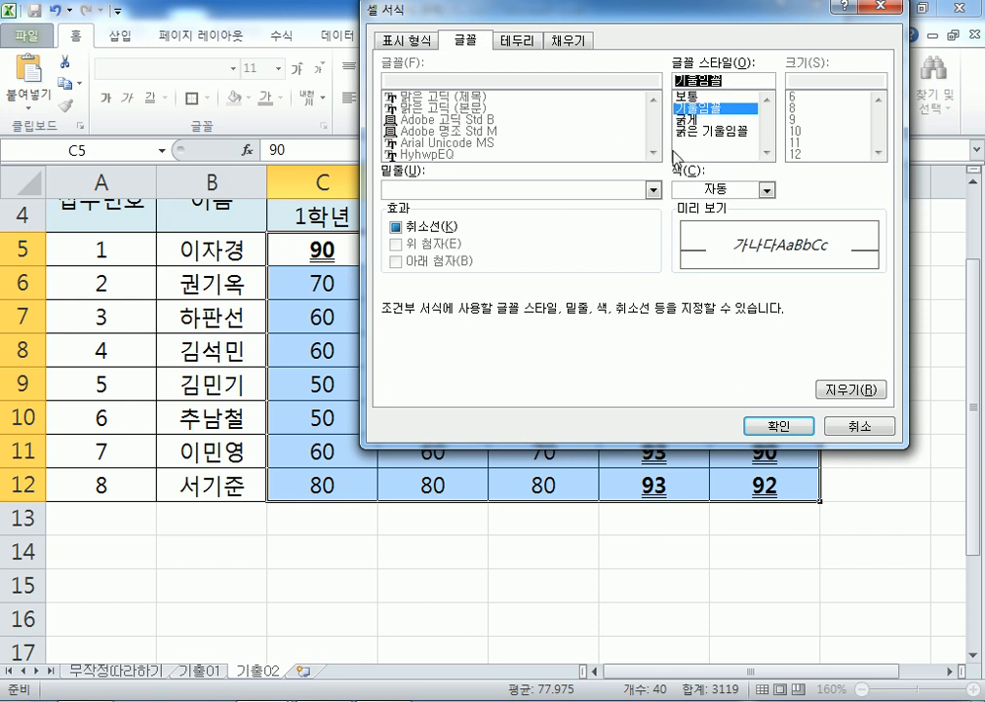
{"action": "left_click", "coordinate": [712, 191]}
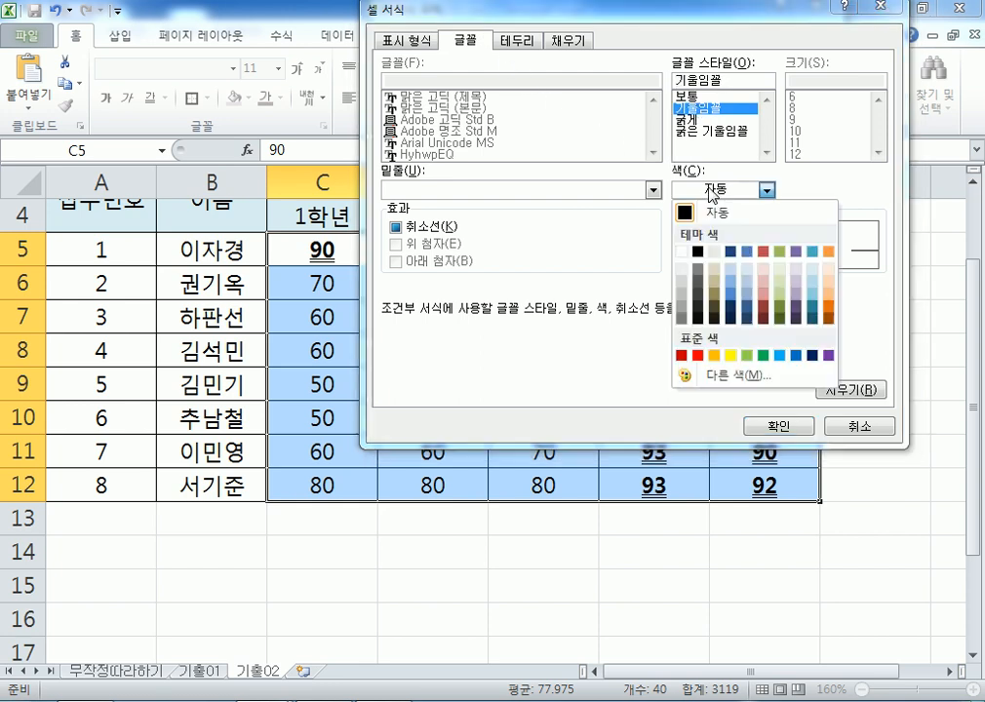
{"action": "left_click", "coordinate": [698, 356]}
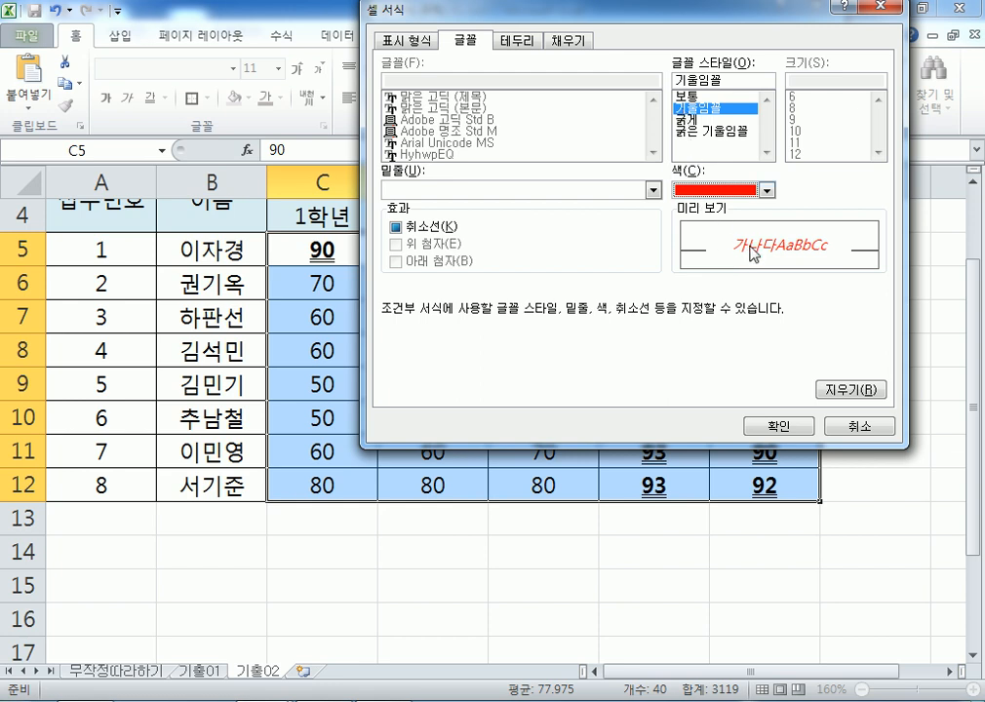
{"action": "left_click", "coordinate": [768, 190]}
{"action": "left_click", "coordinate": [697, 356]}
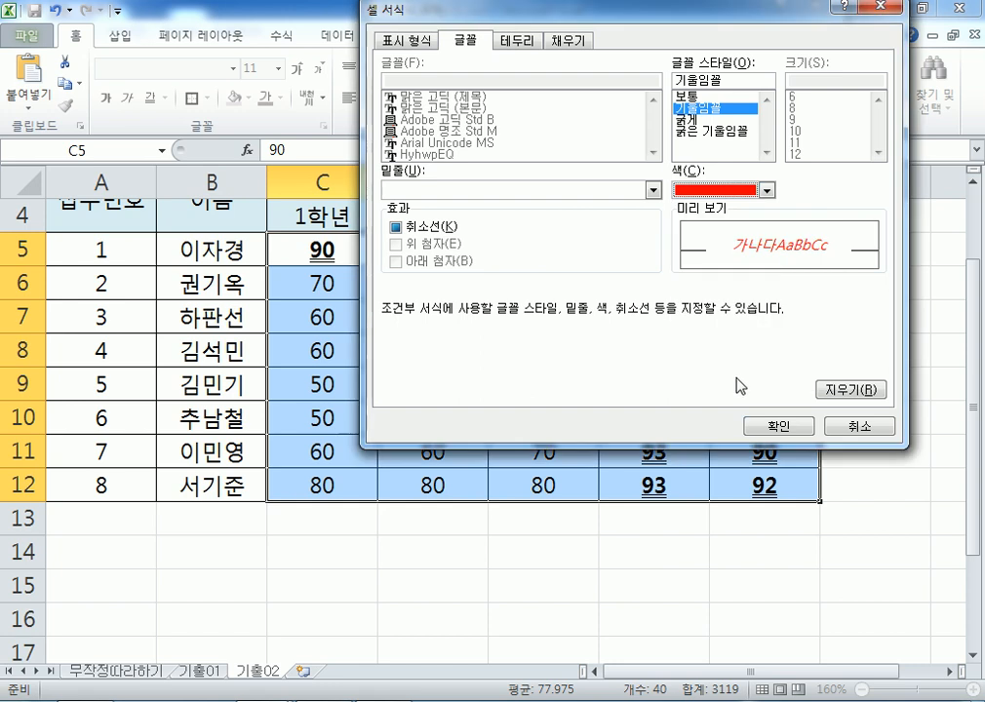
{"action": "left_click", "coordinate": [778, 425]}
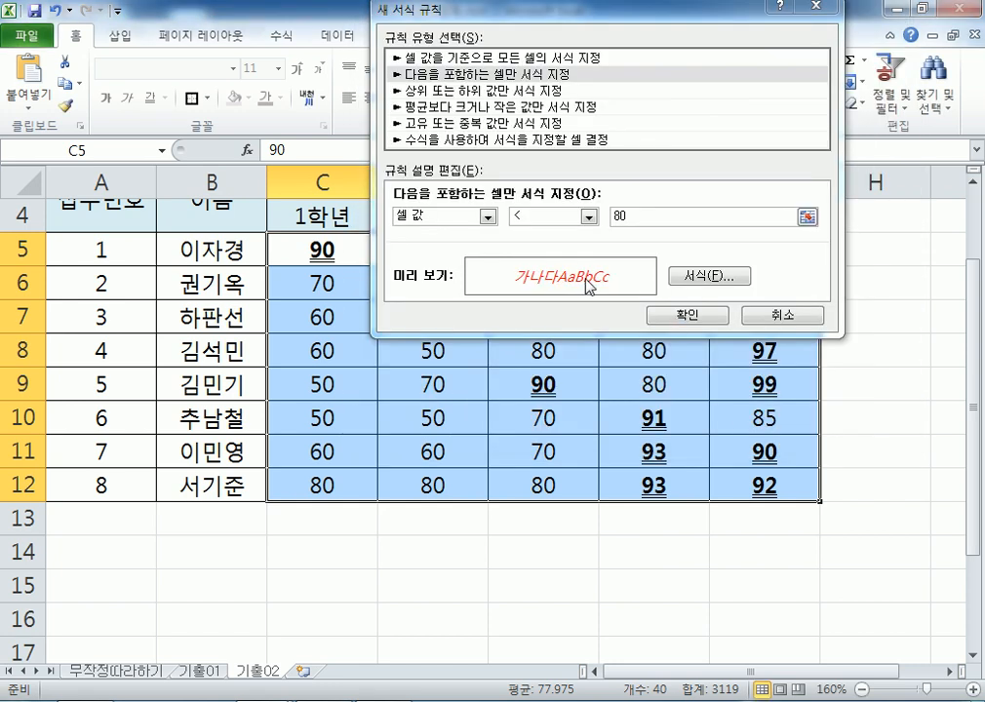
{"action": "left_click", "coordinate": [682, 317]}
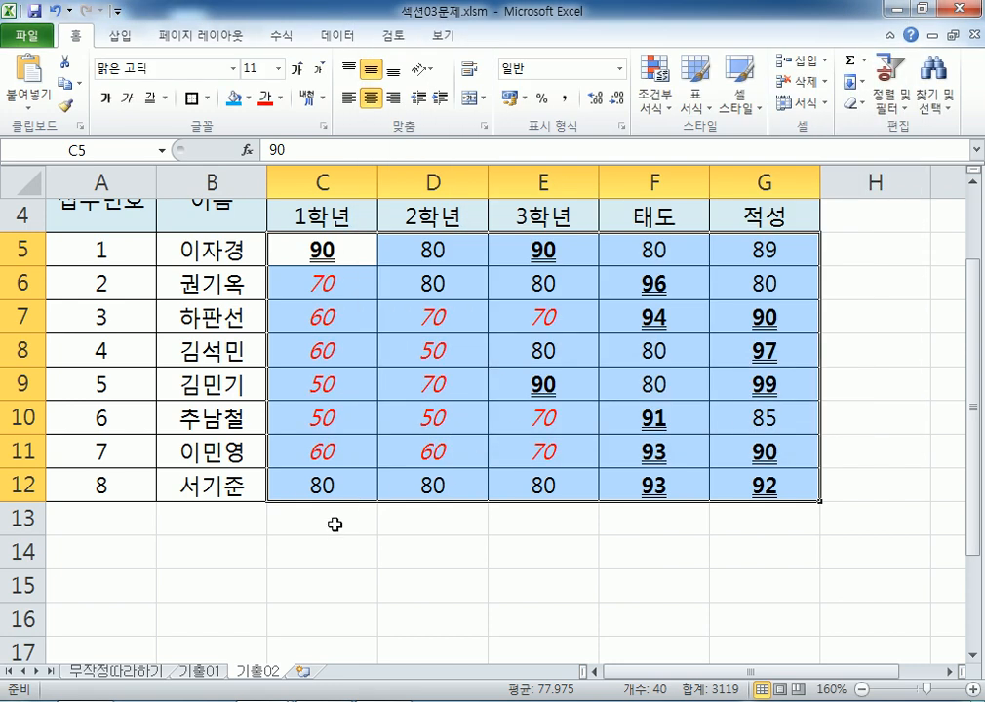
{"action": "left_click", "coordinate": [333, 526]}
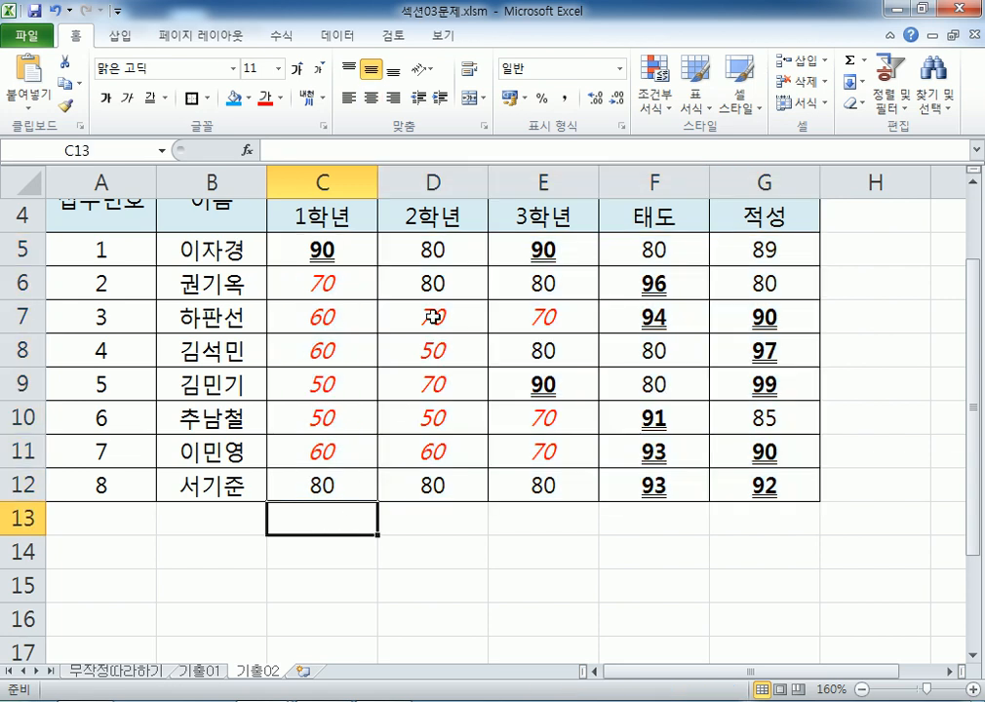
Test both rules by changing the score in C8 to 95 and then 85, and undo the two changes
{"action": "left_click", "coordinate": [433, 284]}
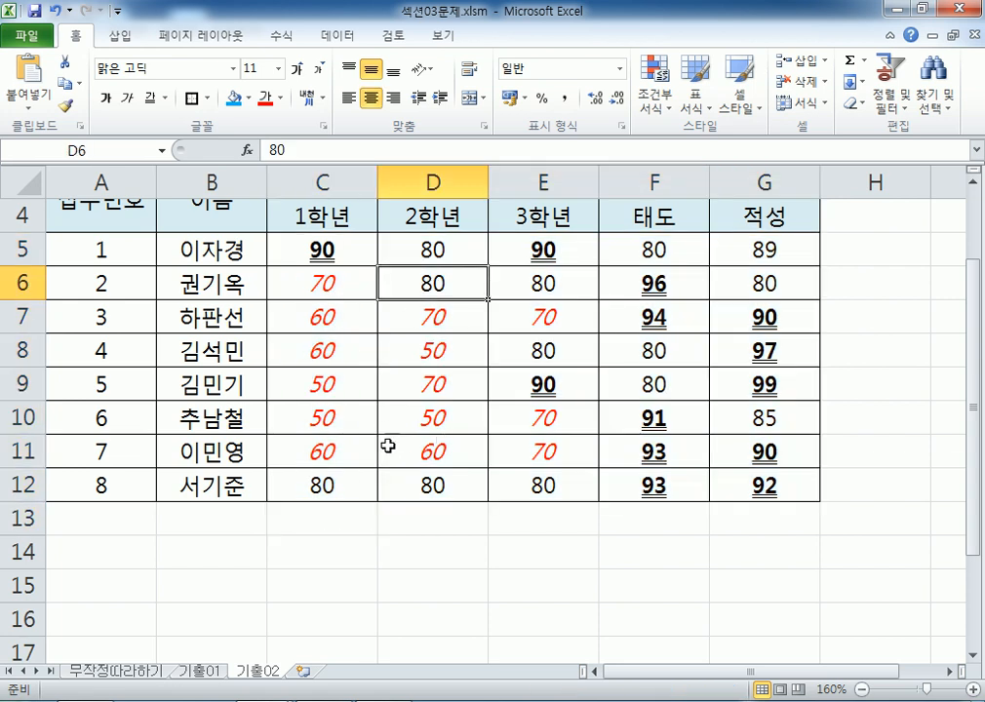
{"action": "left_click", "coordinate": [322, 352]}
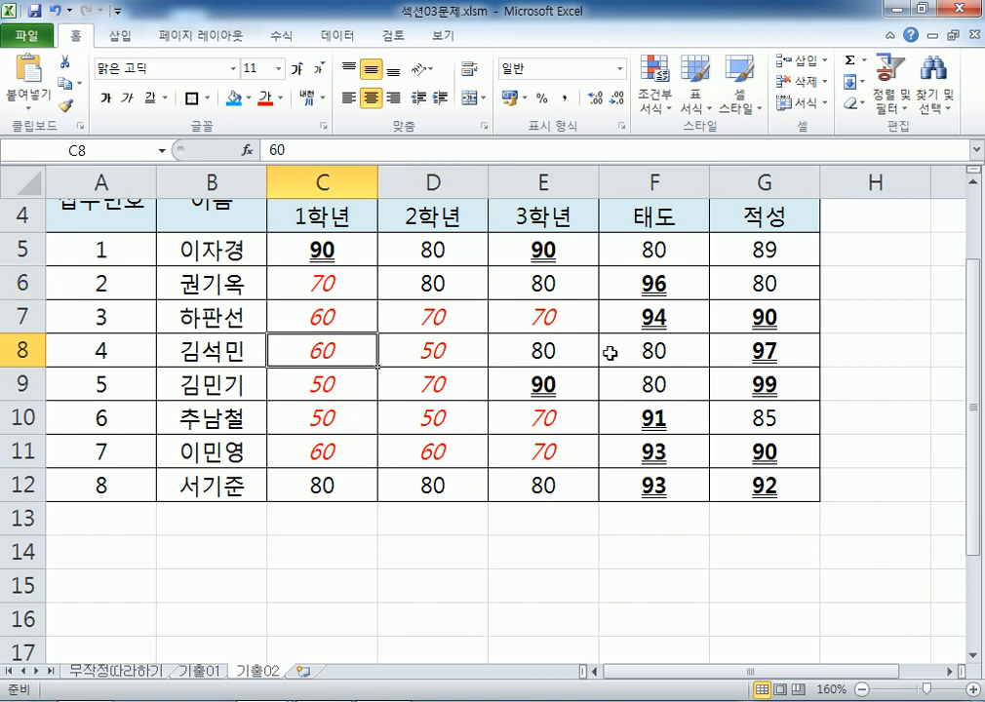
{"action": "type", "text": "95"}
{"action": "key", "text": "Return"}
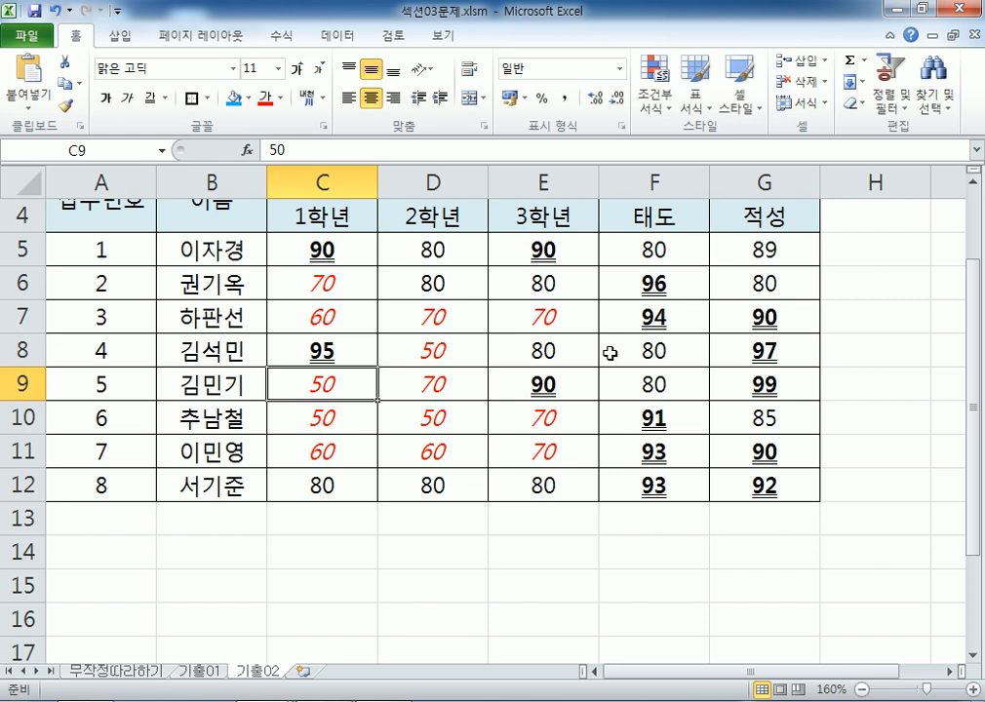
{"action": "key", "text": "Up"}
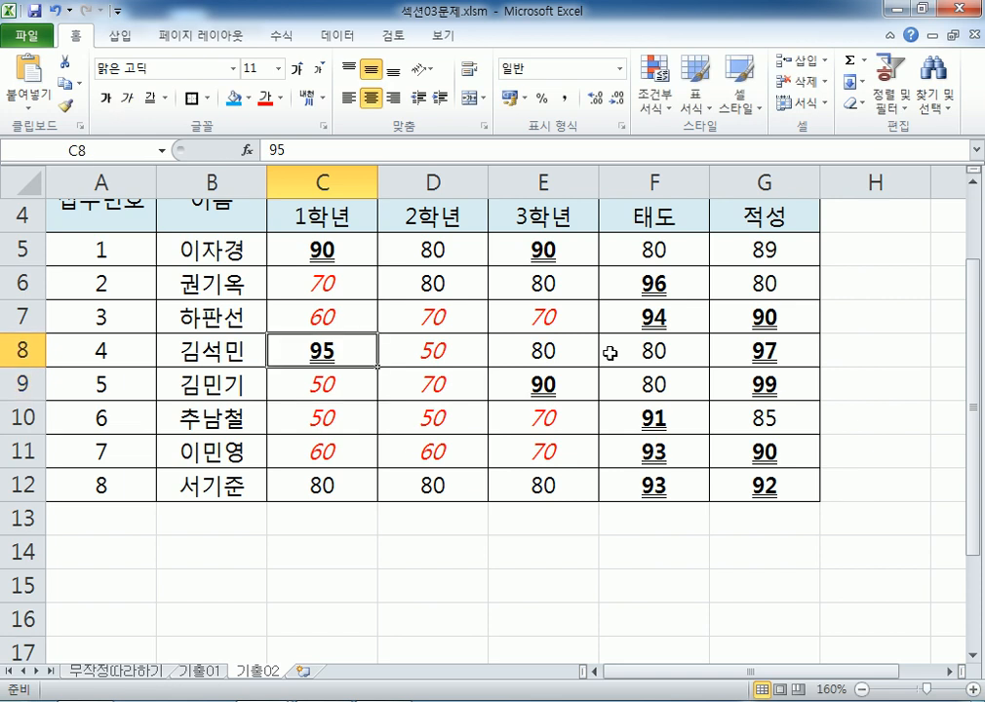
{"action": "type", "text": "85"}
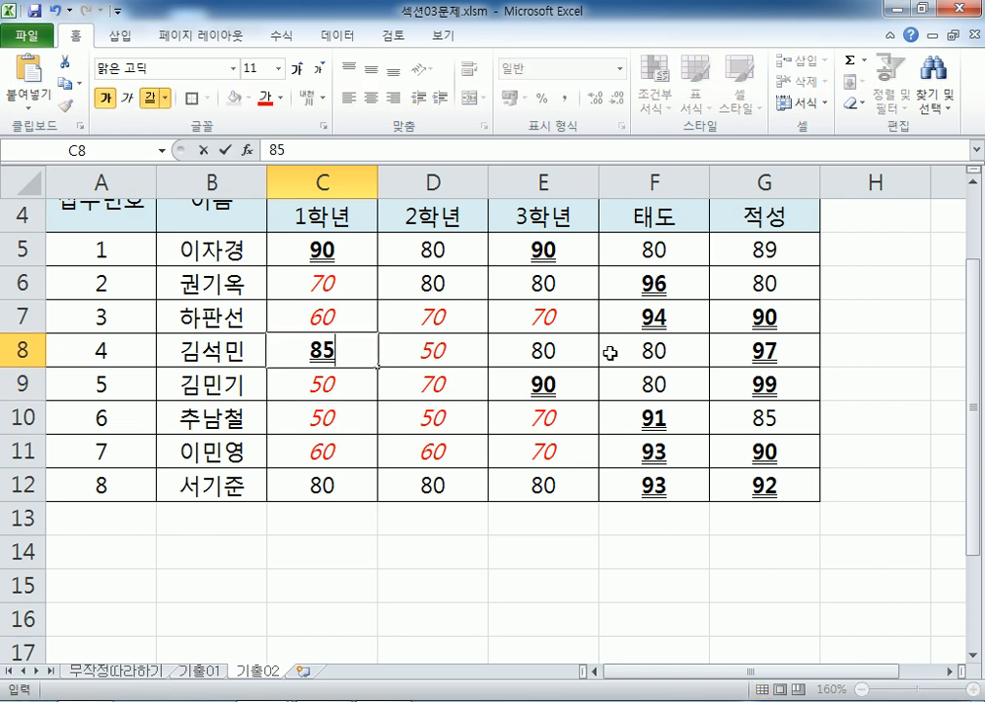
{"action": "key", "text": "Return"}
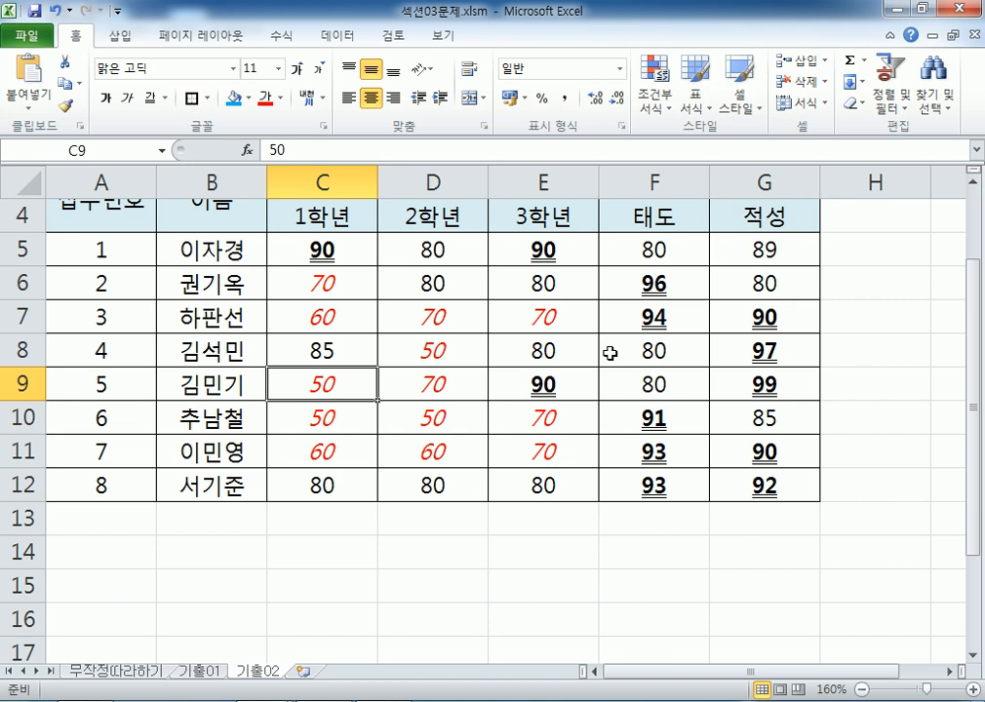
{"action": "key", "text": "ctrl+z"}
{"action": "key", "text": "ctrl+z"}
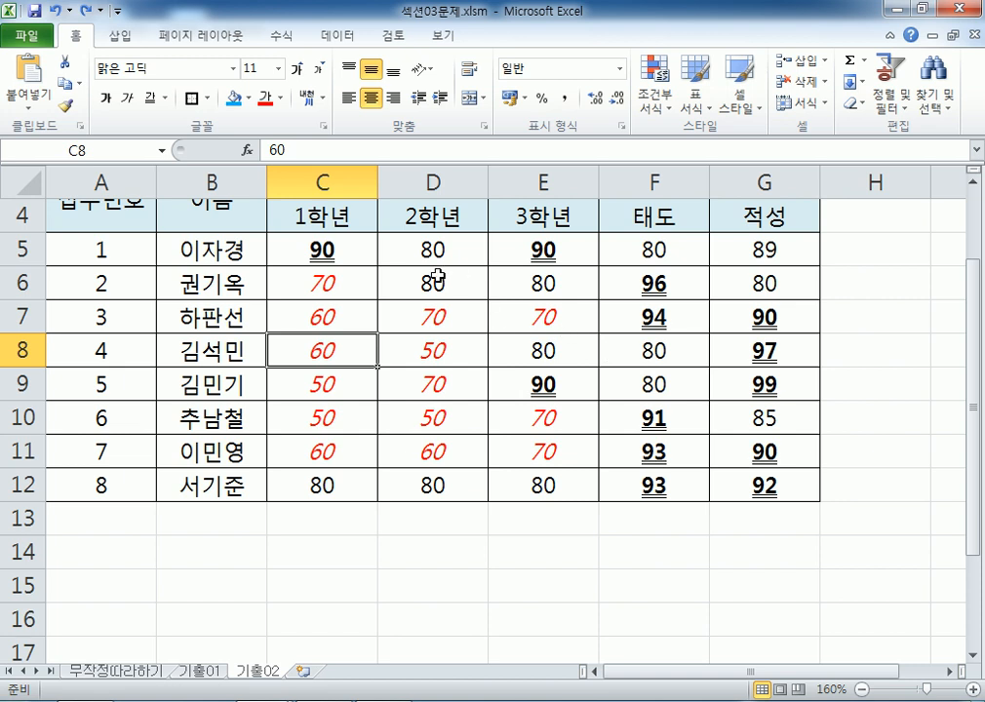
Switch to Notepad and add the lines "이상, 크거나 같다, >=" and "초과, 크다, >" below the three cases
{"action": "left_click", "coordinate": [346, 250]}
{"action": "key", "text": "alt+Tab"}
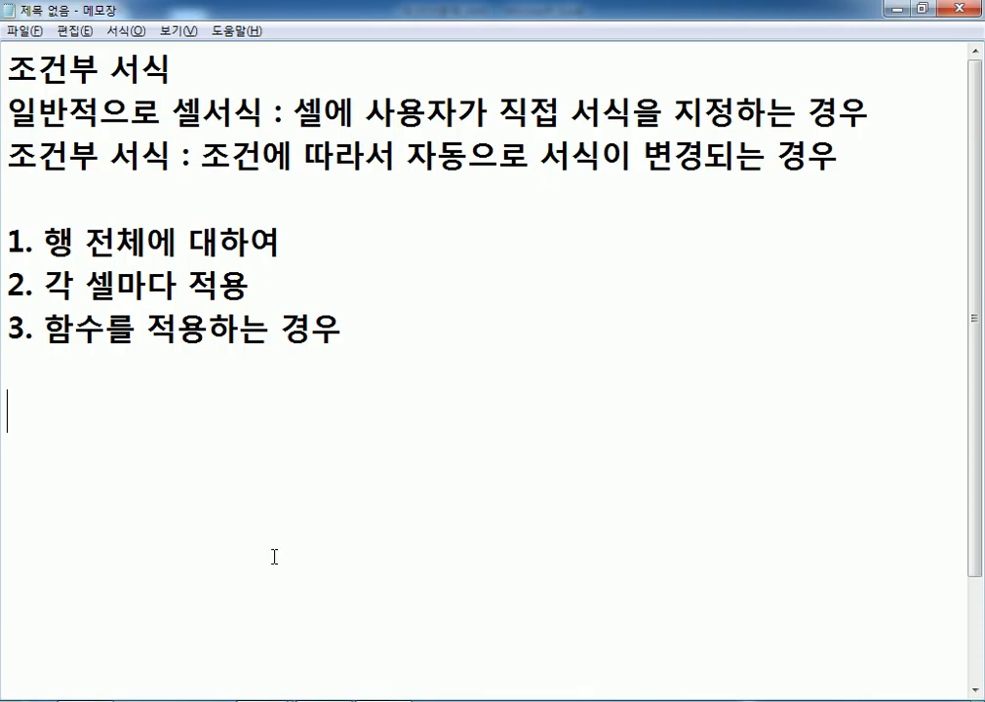
{"action": "type", "text": "이상, 크거나 같다, >="}
{"action": "key", "text": "Return"}
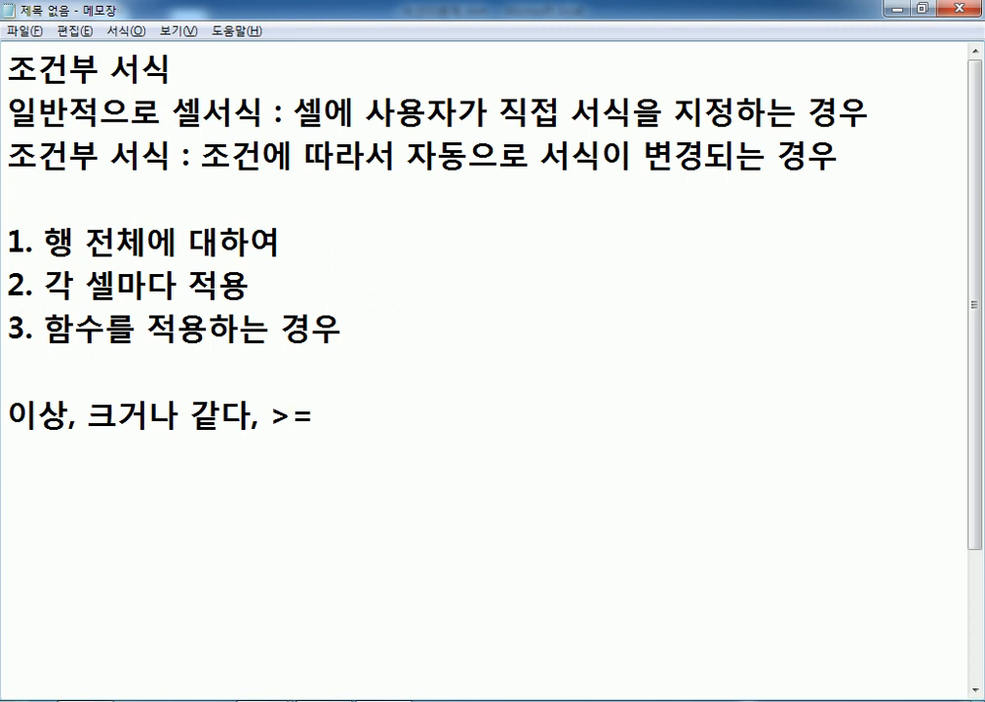
{"action": "type", "text": "초"}
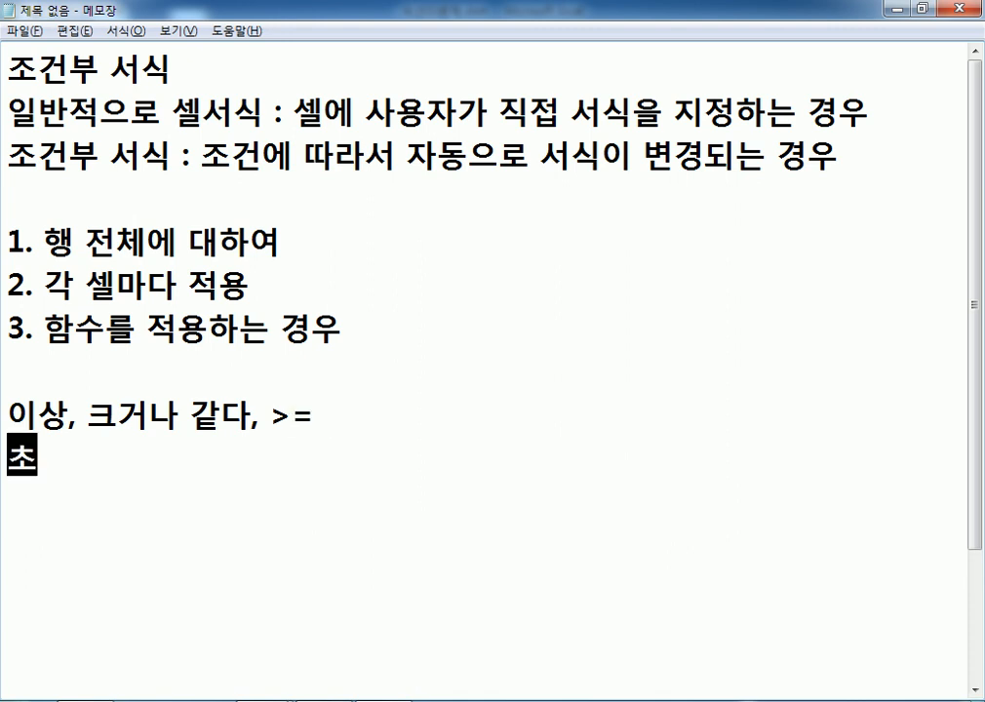
{"action": "type", "text": "과, 크다, >"}
{"action": "key", "text": "Return"}
Add the lines "이하, 작거나 같다, <=" and "미만, 작다, <" to the operator notes
{"action": "scroll", "coordinate": [272, 266], "scroll_direction": "down", "scroll_amount": 2}
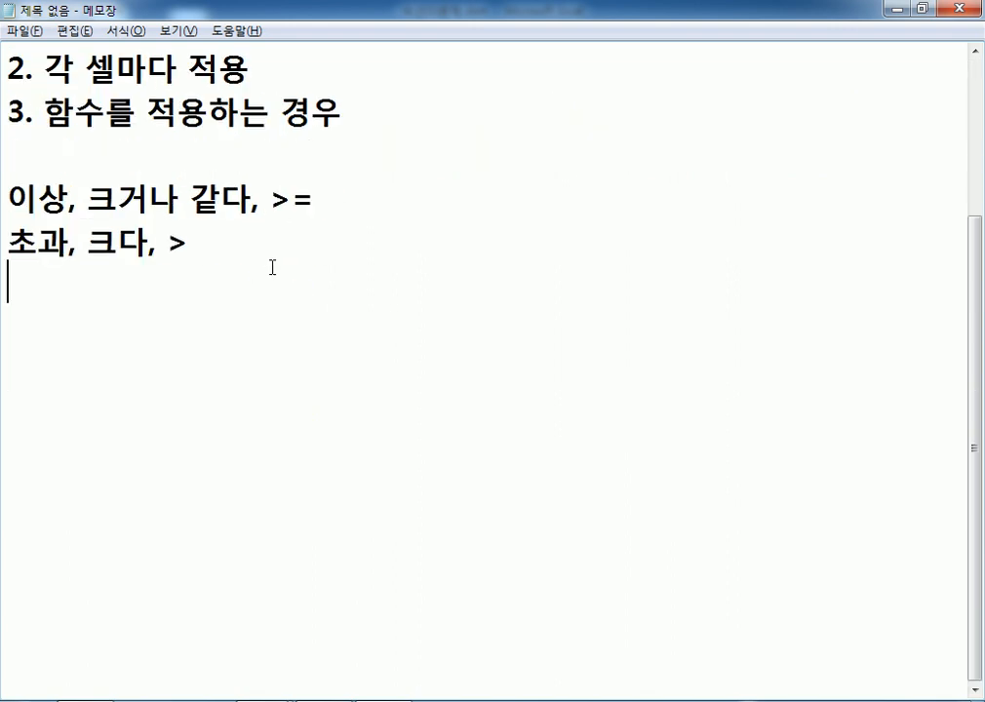
{"action": "type", "text": "이하, 작"}
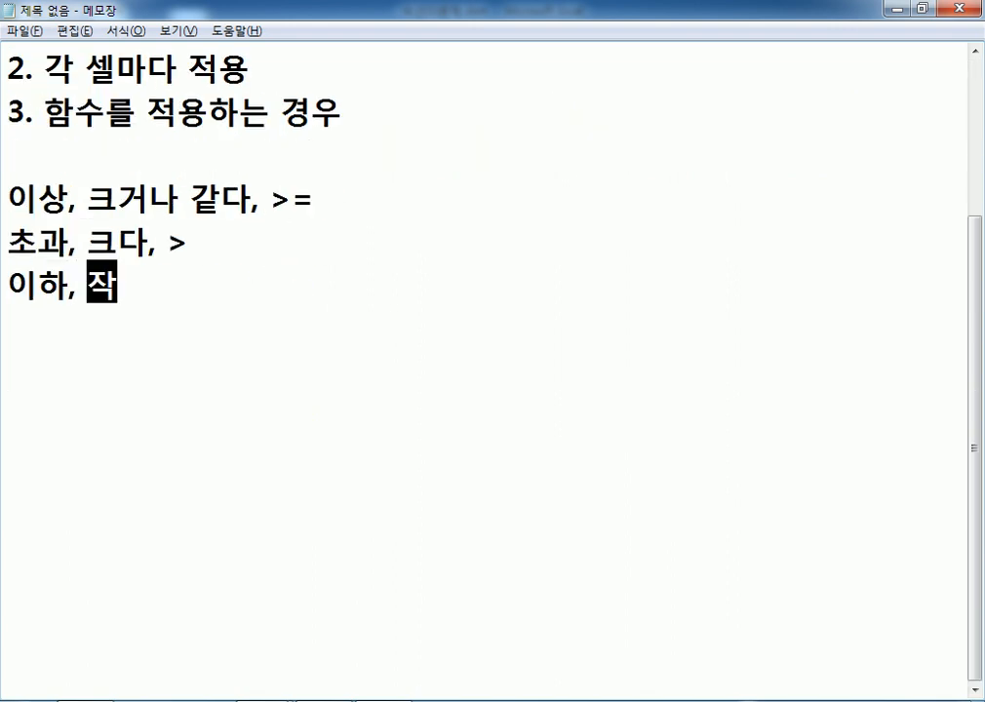
{"action": "type", "text": "거나 같다, <="}
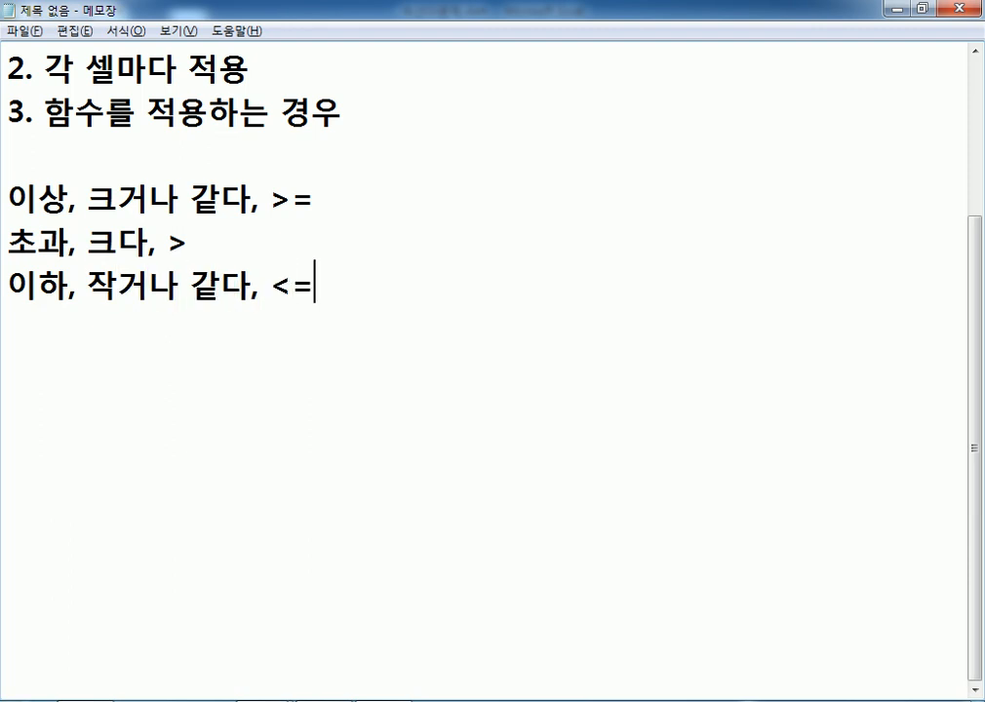
{"action": "key", "text": "Return"}
{"action": "type", "text": "미만, 작다, <"}
{"action": "key", "text": "Return"}
Finish the operator notes with the lines "같다, =" and "다르다, <>"
{"action": "type", "text": "\\"}
{"action": "key", "text": "BackSpace"}
{"action": "type", "text": "ㄱ같다,"}
{"action": "type", "text": " ="}
{"action": "key", "text": "Return"}
{"action": "type", "text": "다르다, <>"}
{"action": "key", "text": "Return"}
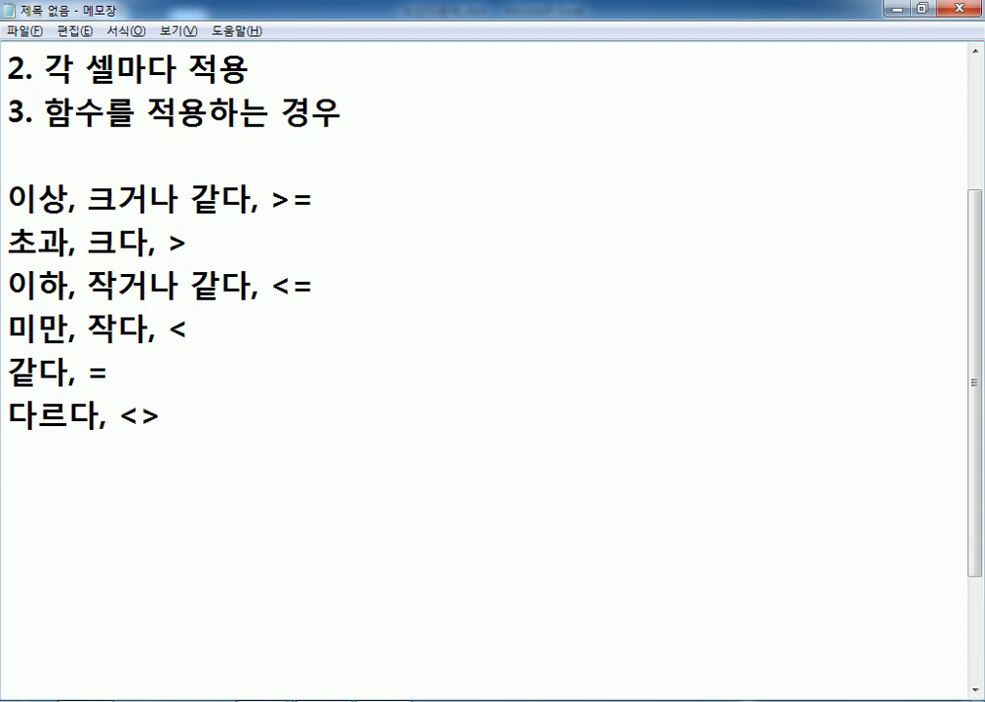
Review how the operator symbols >= and <> are written for 이상 and 다르다 by highlighting them in the notes
{"action": "left_click_drag", "start_coordinate": [271, 200], "coordinate": [317, 203]}
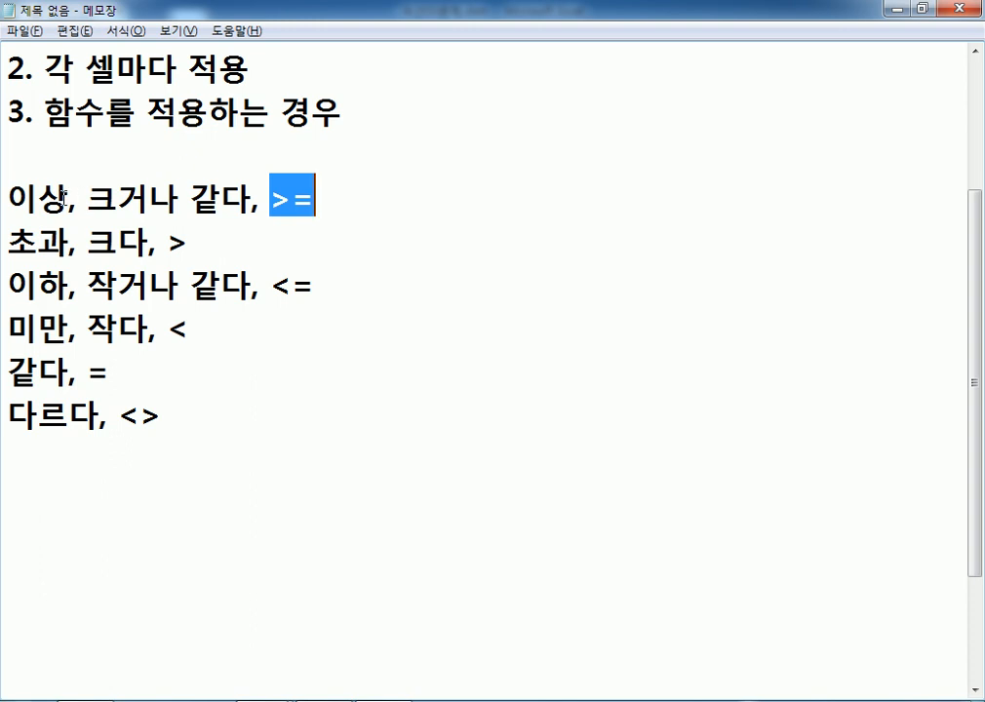
{"action": "left_click_drag", "start_coordinate": [8, 200], "coordinate": [70, 200]}
{"action": "left_click_drag", "start_coordinate": [270, 200], "coordinate": [314, 200]}
{"action": "left_click_drag", "start_coordinate": [6, 417], "coordinate": [100, 417]}
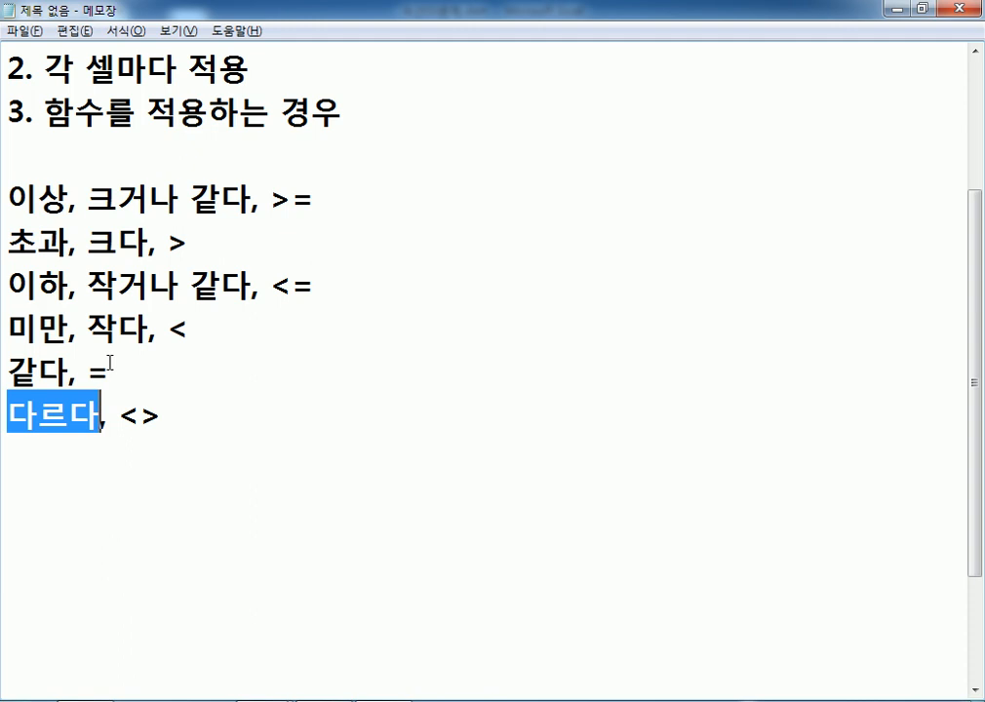
{"action": "left_click", "coordinate": [11, 417]}
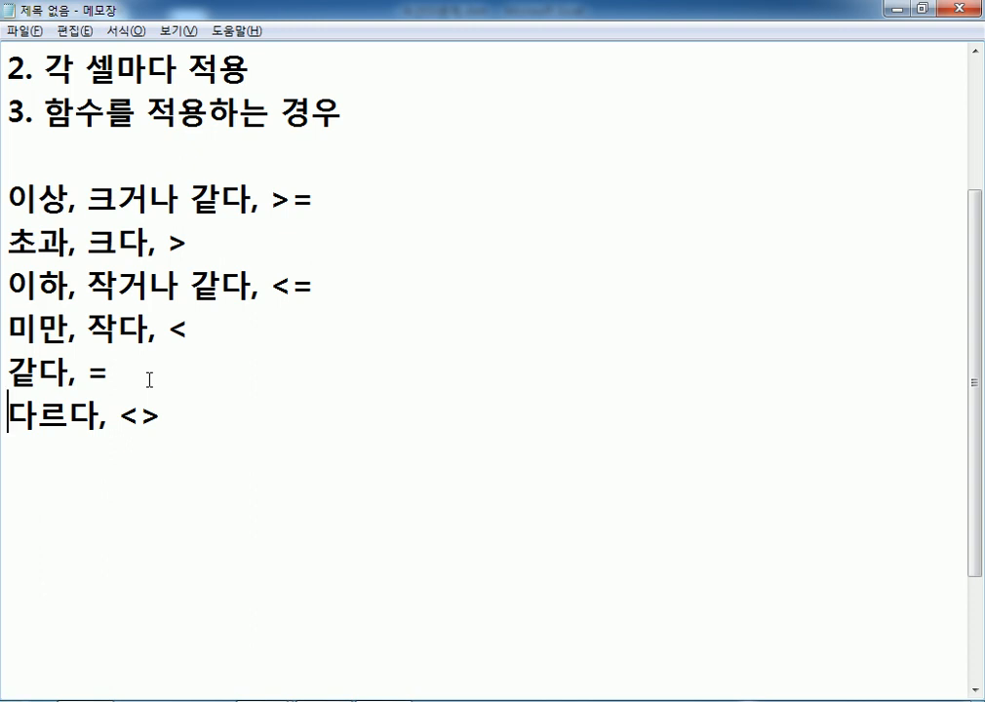
{"action": "left_click", "coordinate": [165, 418]}
{"action": "left_click_drag", "start_coordinate": [144, 417], "coordinate": [128, 416]}
{"action": "left_click", "coordinate": [128, 416]}
{"action": "left_click", "coordinate": [270, 200]}
{"action": "left_click_drag", "start_coordinate": [271, 200], "coordinate": [330, 200]}
{"action": "left_click", "coordinate": [132, 493]}
Switch back to Excel and zoom the 기출02 sheet out to 130%
{"action": "key", "text": "alt+Tab"}
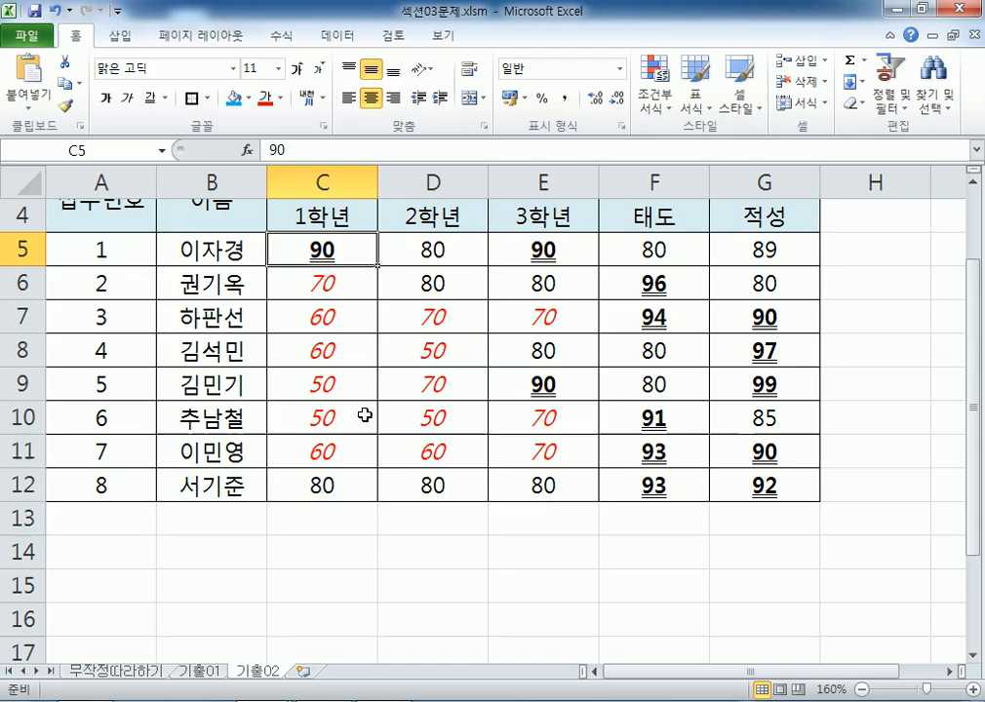
{"action": "scroll", "coordinate": [252, 207], "scroll_direction": "down", "scroll_amount": 2, "text": "ctrl"}
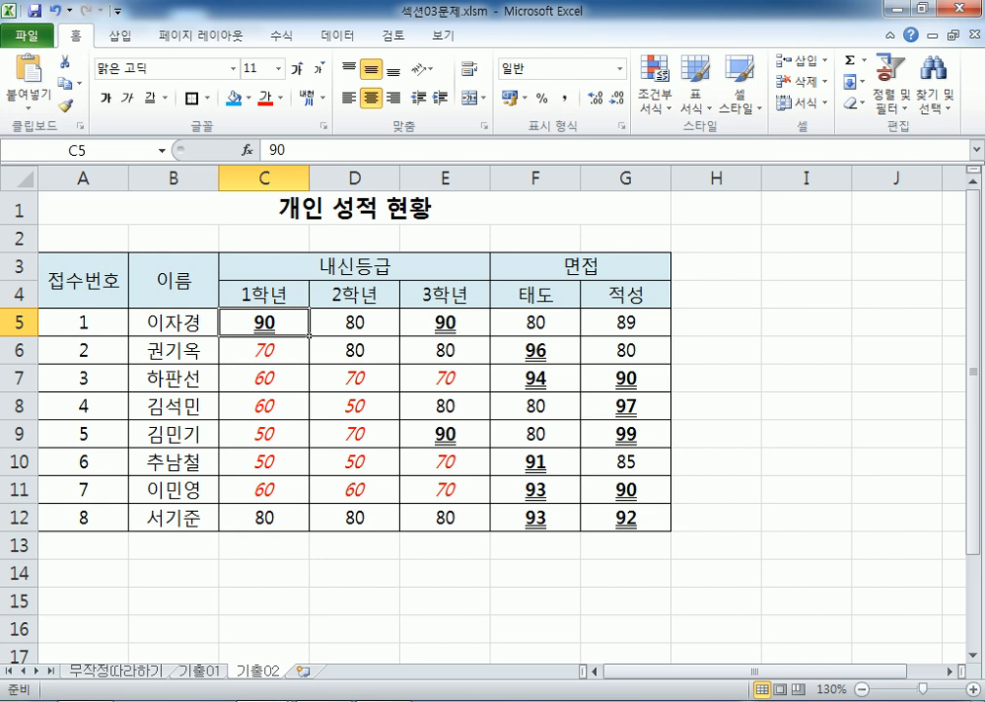
Switch to the Notepad notes and highlight the first case, "행 전체에 대하여"
{"action": "key", "text": "alt+Tab"}
{"action": "scroll", "coordinate": [291, 547], "scroll_direction": "up", "scroll_amount": 1}
{"action": "left_click_drag", "start_coordinate": [43, 154], "coordinate": [282, 141]}
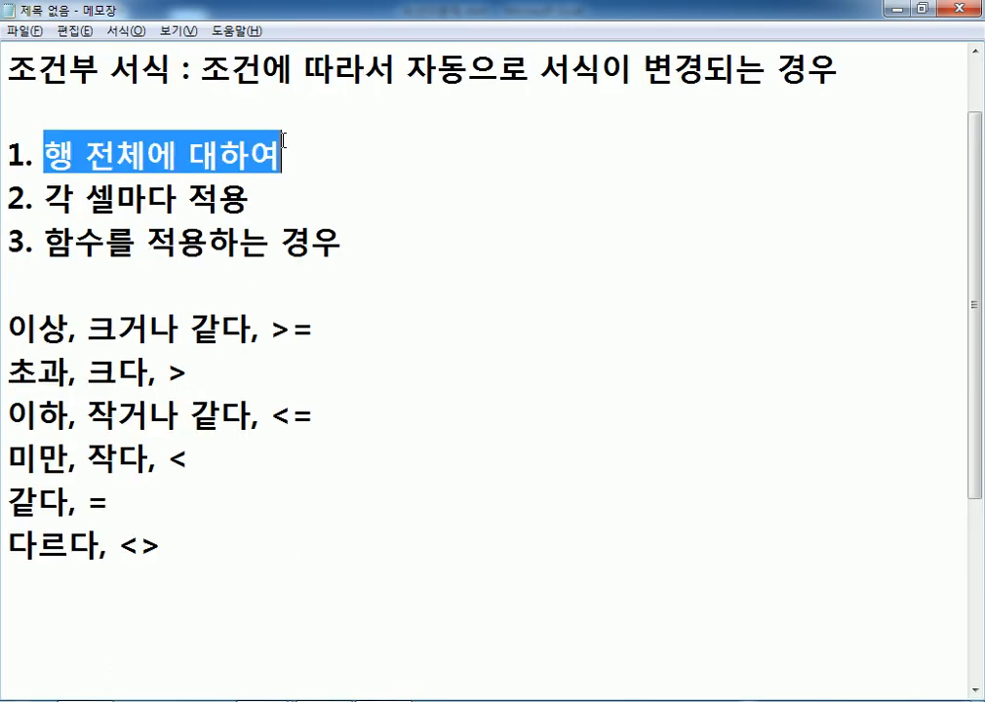
{"action": "left_click", "coordinate": [215, 283]}
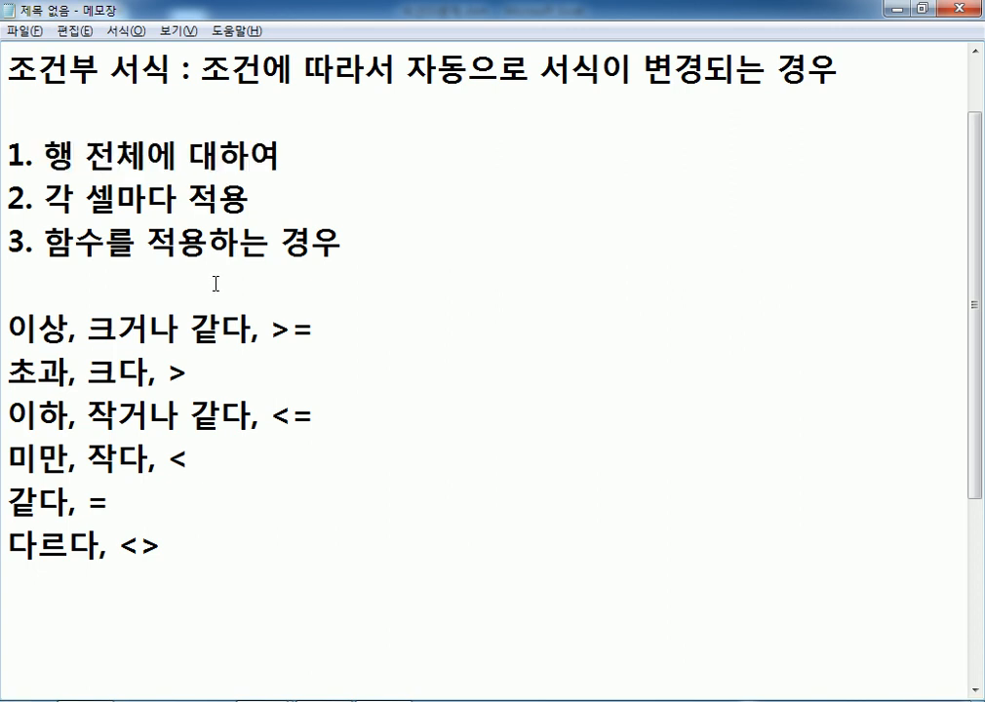
Switch back to Excel, open the 무작정따라하기 sheet and show the data range A4:E12 without its header row
{"action": "key", "text": "alt+Tab"}
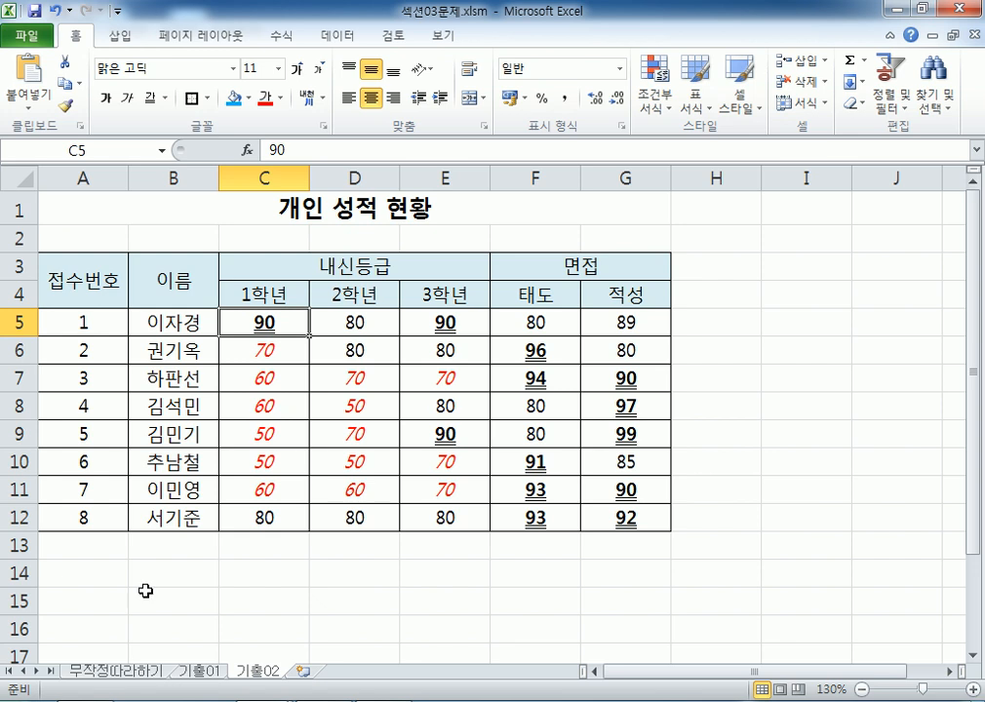
{"action": "left_click", "coordinate": [96, 671]}
{"action": "left_click", "coordinate": [134, 370]}
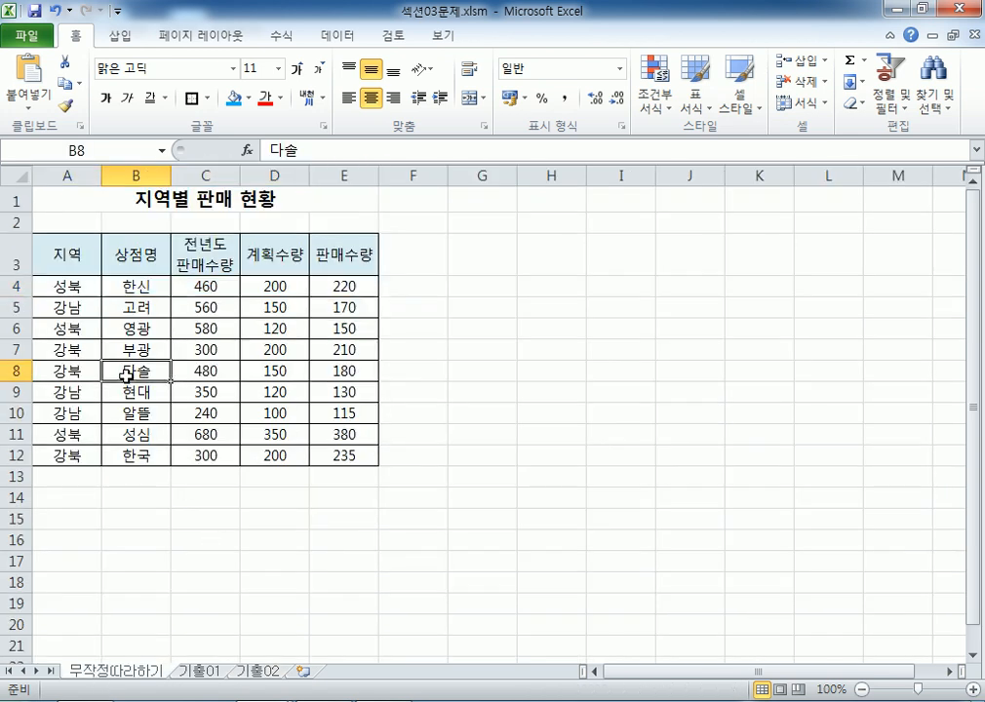
{"action": "left_click", "coordinate": [64, 287]}
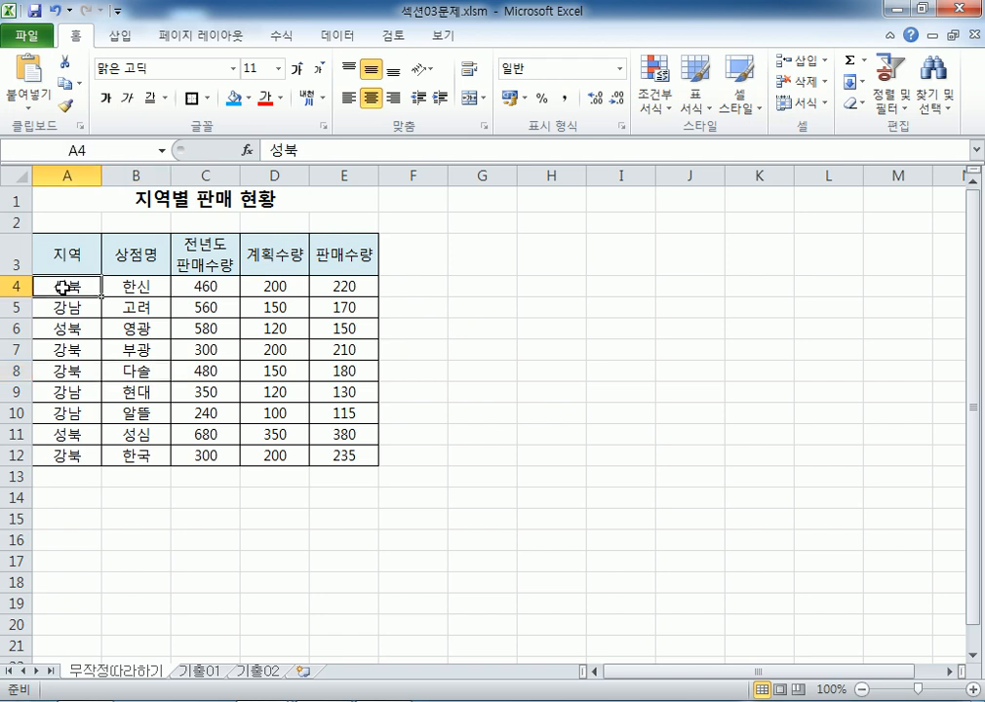
{"action": "left_click", "coordinate": [20, 256]}
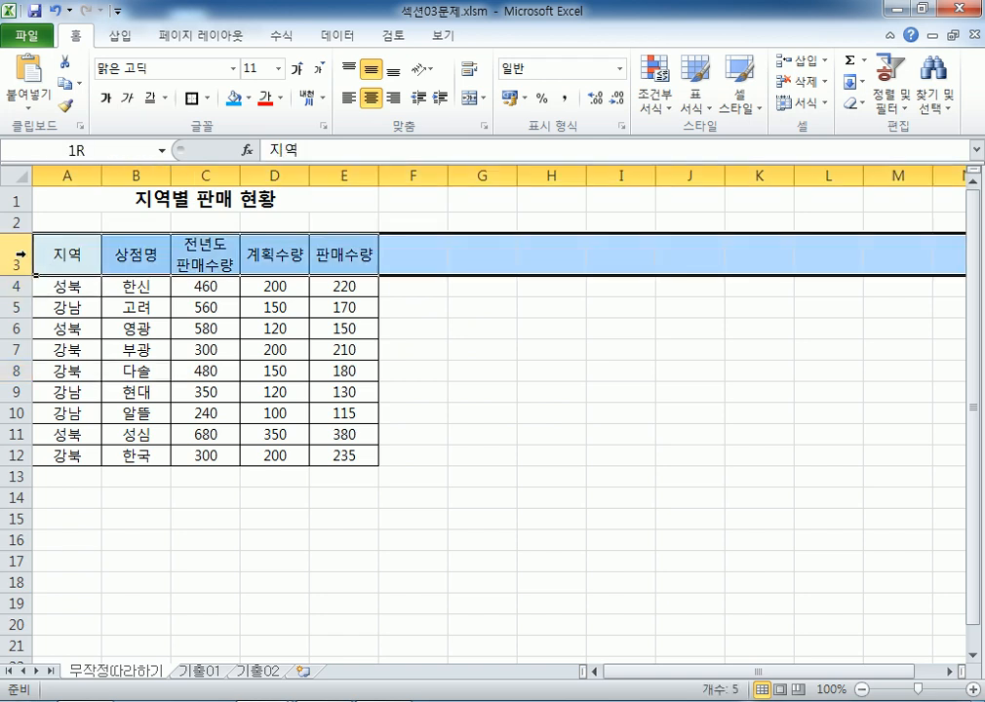
{"action": "left_click", "coordinate": [58, 286]}
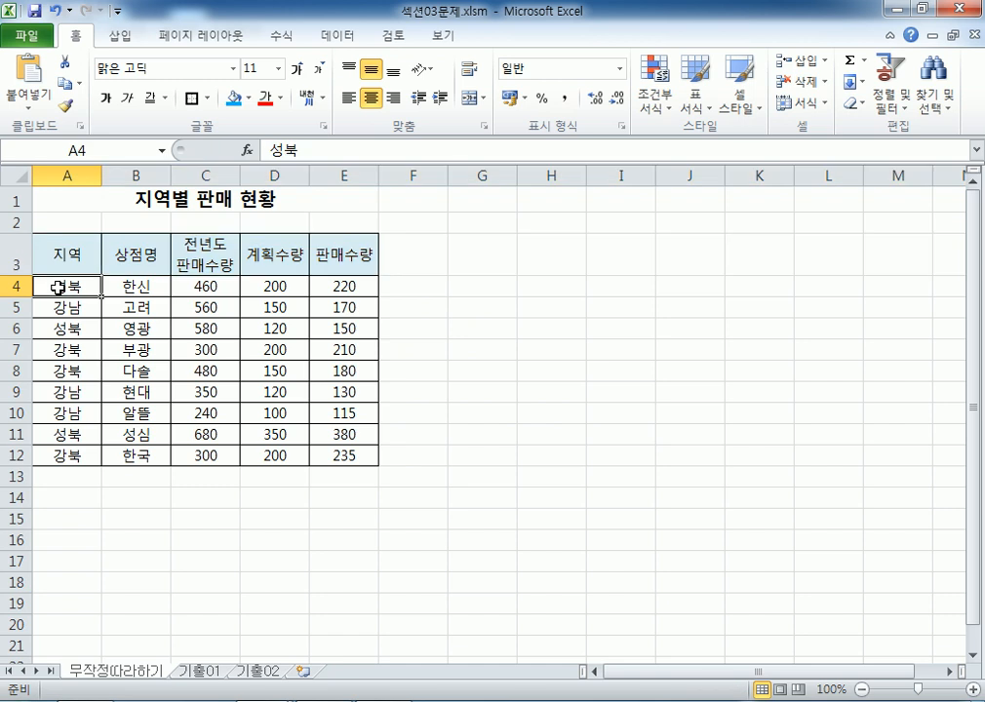
{"action": "left_click_drag", "start_coordinate": [68, 286], "coordinate": [353, 450]}
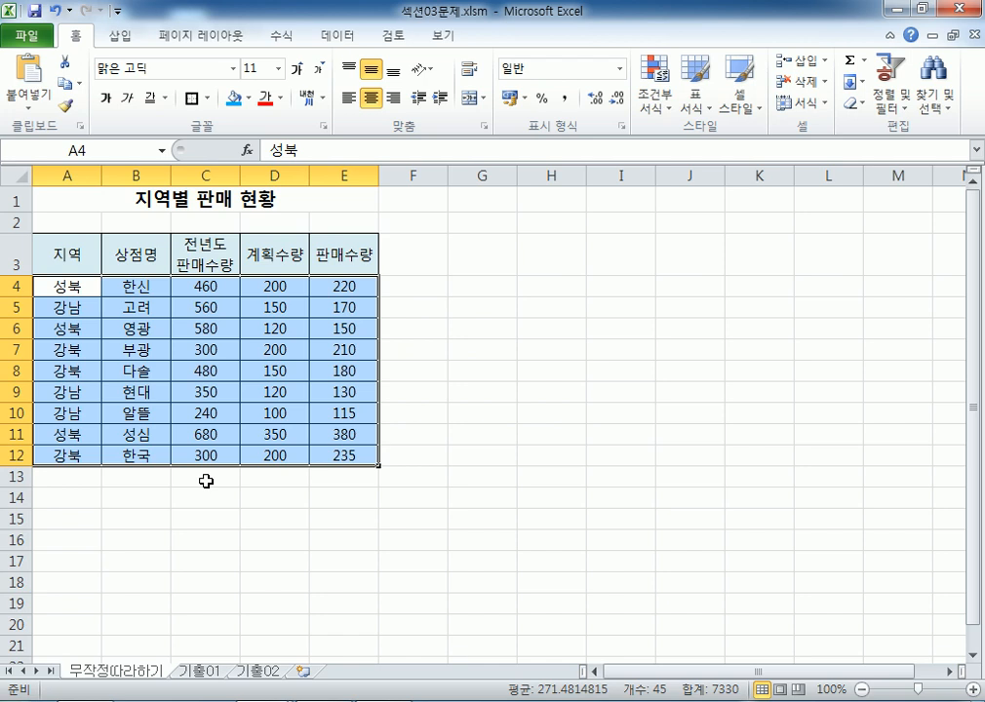
{"action": "left_click_drag", "start_coordinate": [72, 282], "coordinate": [352, 451]}
Compare with the per-cell case by selecting the score range C5:G12 on the 기출02 sheet
{"action": "left_click", "coordinate": [257, 670]}
{"action": "left_click_drag", "start_coordinate": [263, 323], "coordinate": [612, 517]}
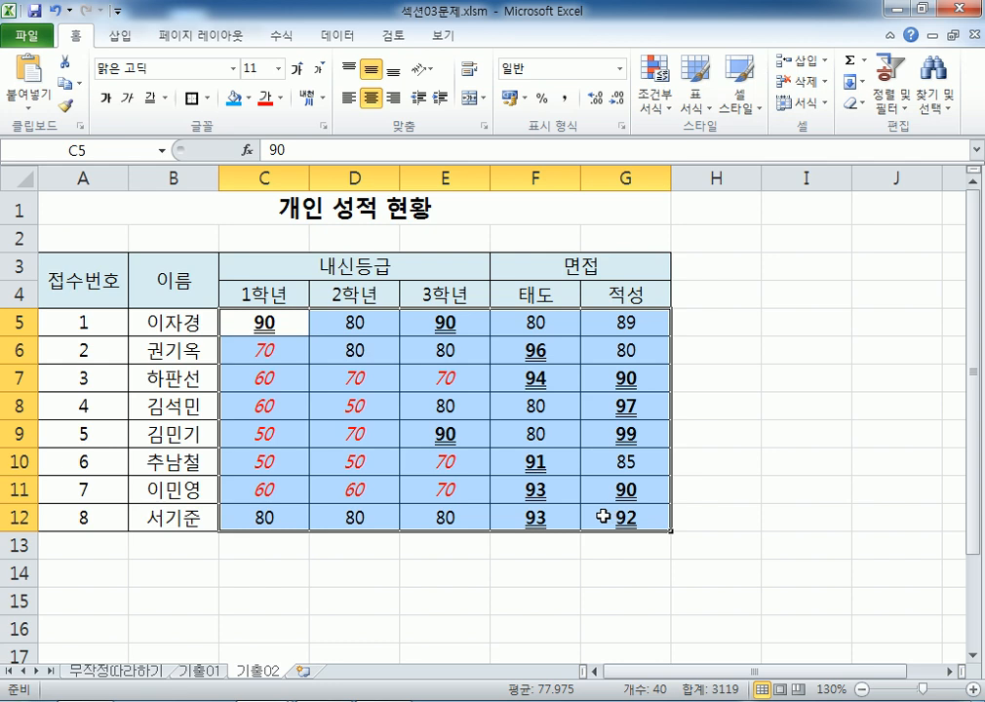
{"action": "left_click", "coordinate": [413, 568]}
Return to the 무작정따라하기 sheet and select the whole data range A4:E12, excluding the headers
{"action": "left_click", "coordinate": [114, 670]}
{"action": "left_click_drag", "start_coordinate": [68, 284], "coordinate": [363, 454]}
{"action": "left_click_drag", "start_coordinate": [12, 285], "coordinate": [14, 455]}
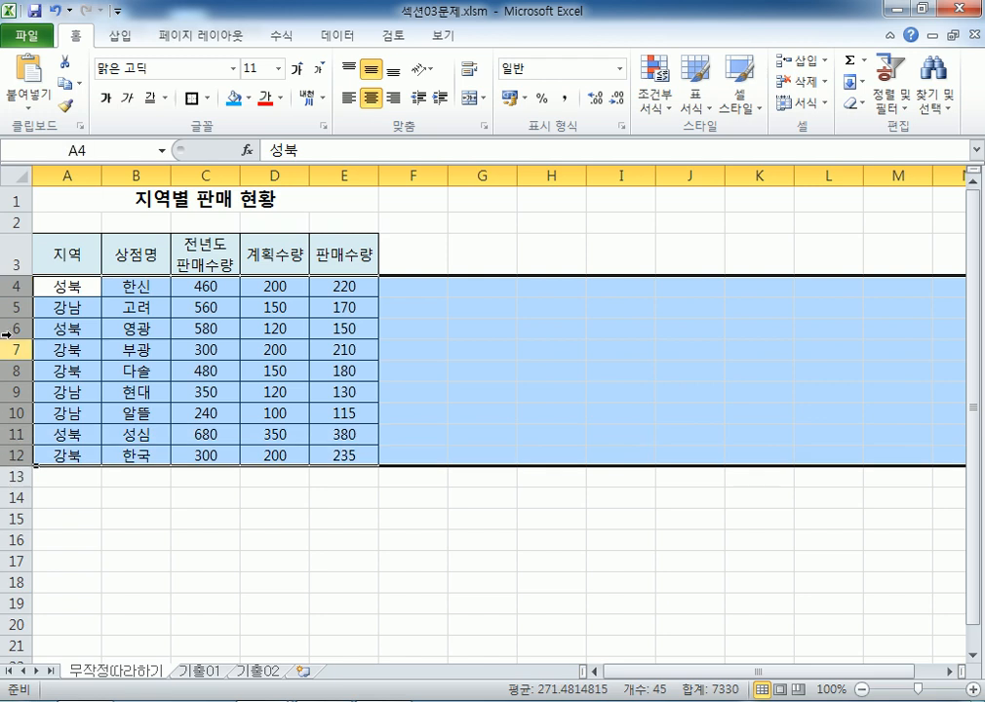
{"action": "left_click_drag", "start_coordinate": [68, 286], "coordinate": [344, 445]}
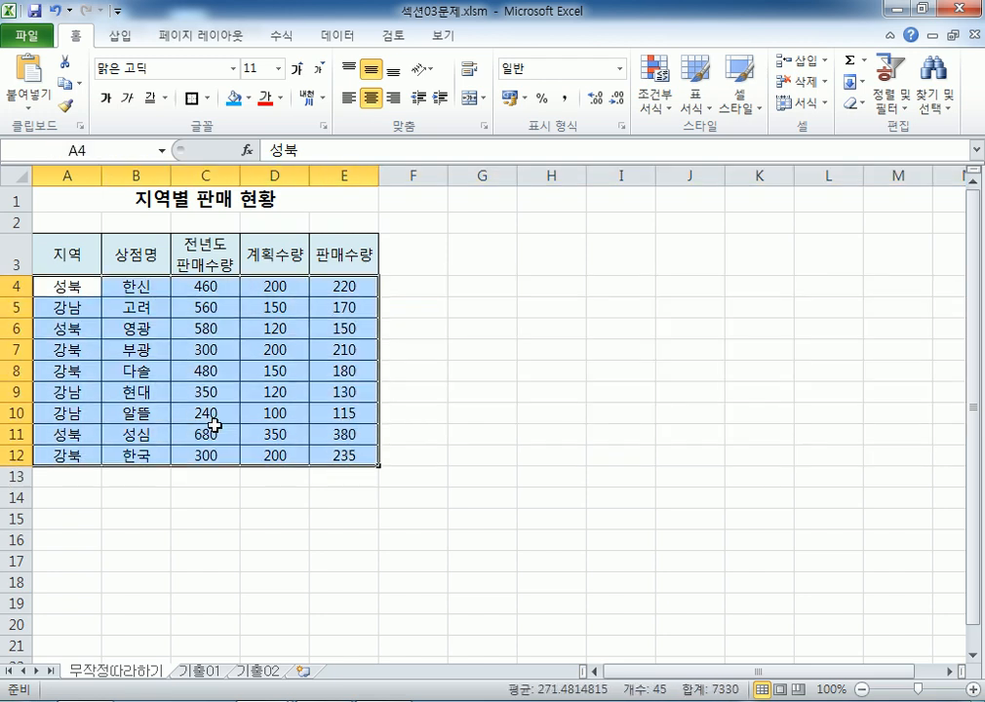
{"action": "left_click_drag", "start_coordinate": [207, 287], "coordinate": [337, 452]}
{"action": "left_click_drag", "start_coordinate": [137, 285], "coordinate": [139, 455]}
{"action": "left_click_drag", "start_coordinate": [69, 292], "coordinate": [358, 460]}
Start a new conditional formatting rule for A4:E12 that uses a formula to determine the cells
{"action": "left_click", "coordinate": [663, 104]}
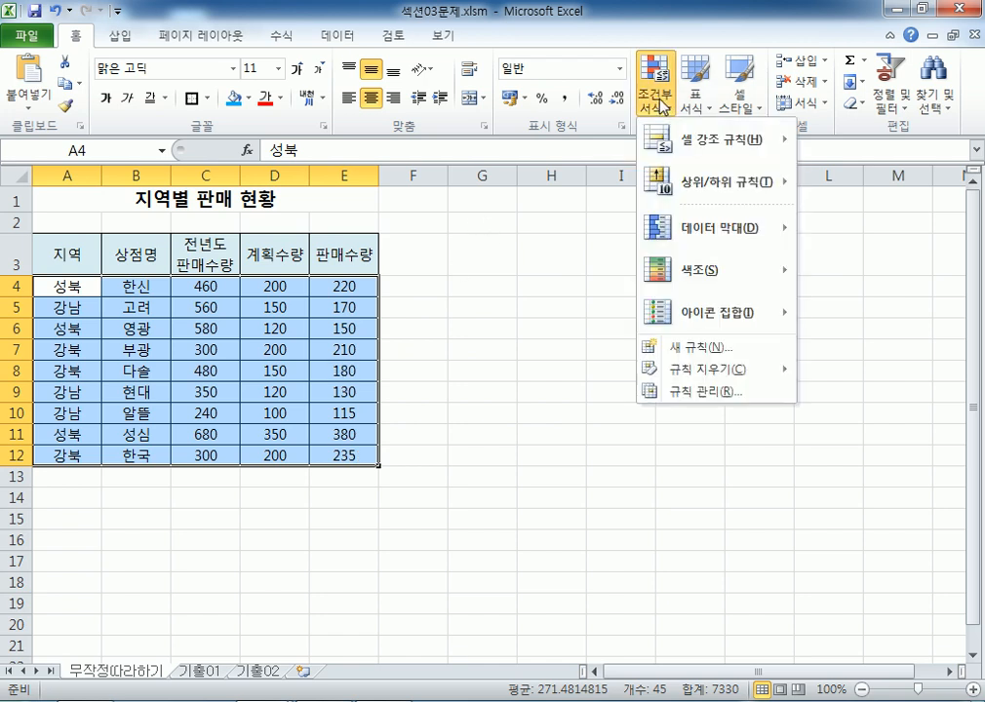
{"action": "left_click", "coordinate": [679, 348]}
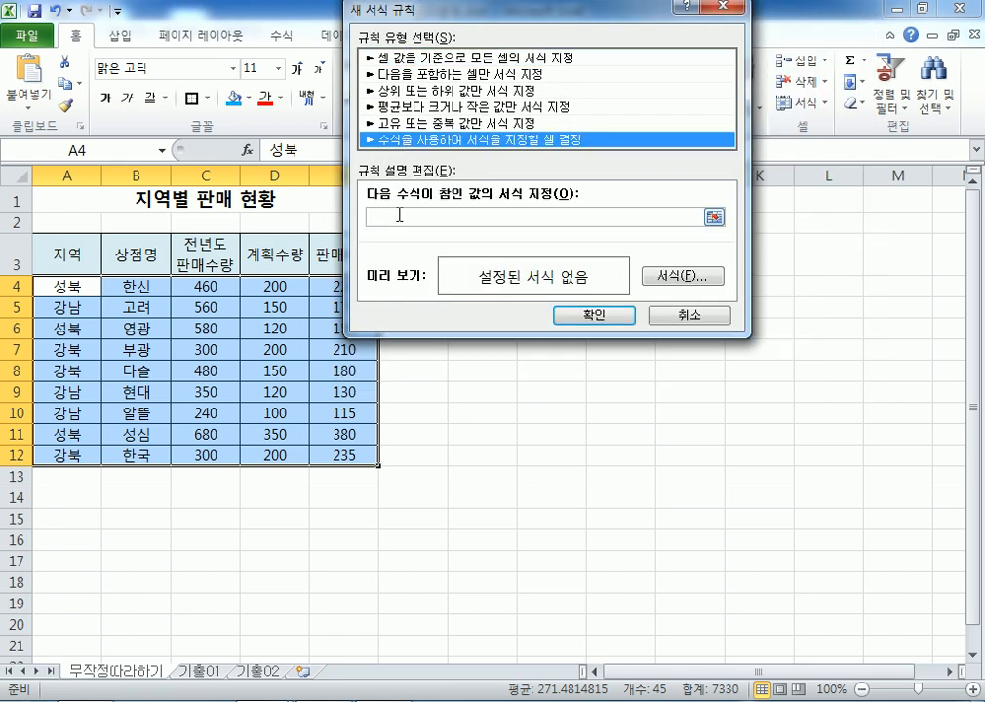
{"action": "left_click", "coordinate": [398, 215]}
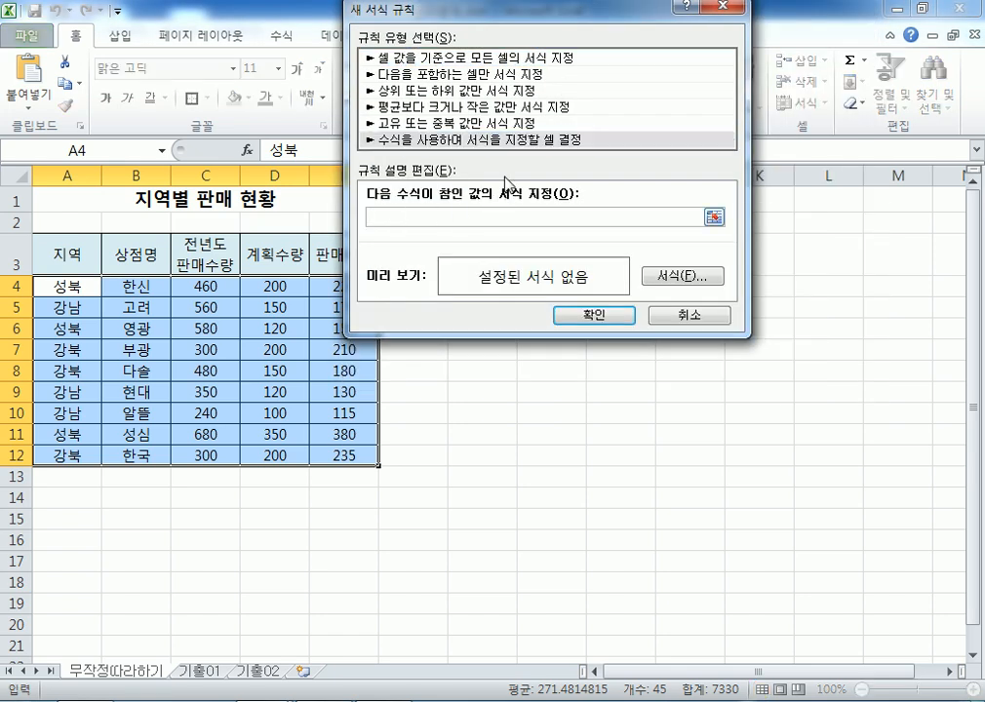
In the Notepad notes, append "> 수식을 사용" to the line "1. 행 전체에 대하여"
{"action": "left_click", "coordinate": [381, 700]}
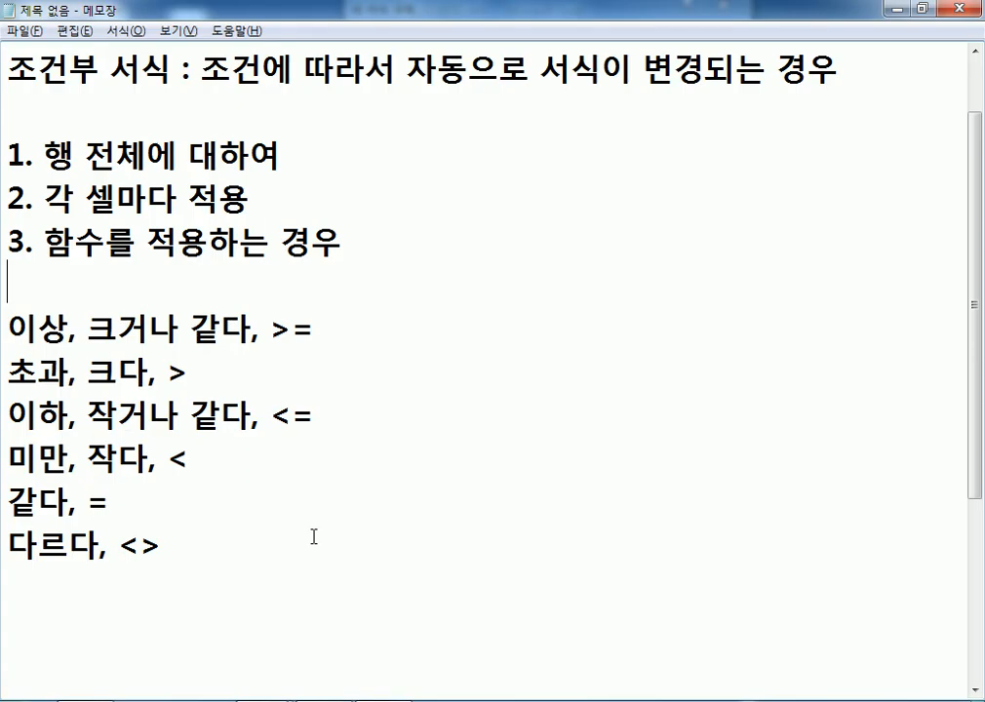
{"action": "left_click", "coordinate": [319, 154]}
{"action": "type", "text": "> 수식을 ㅅ"}
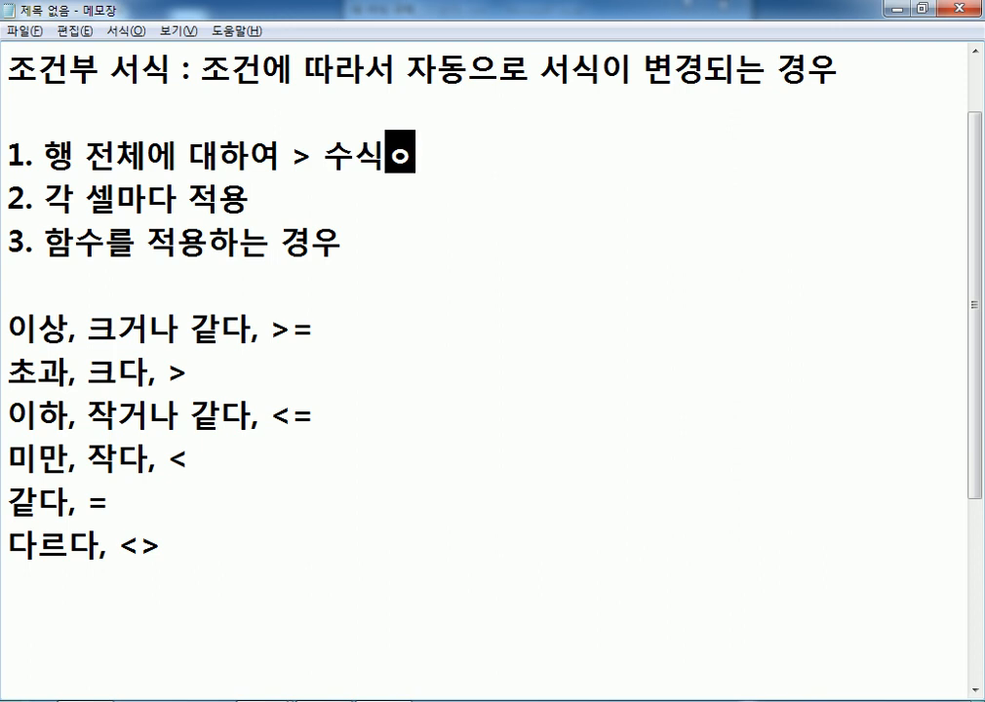
{"action": "type", "text": "ㅏ용"}
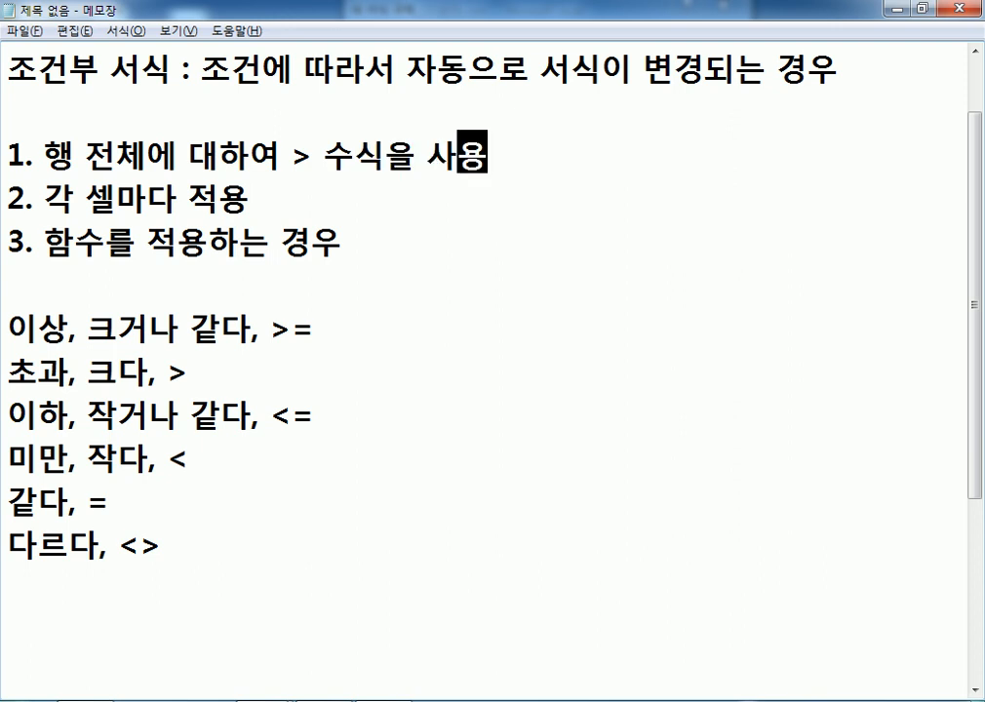
{"action": "key", "text": "Down"}
{"action": "key", "text": "Down"}
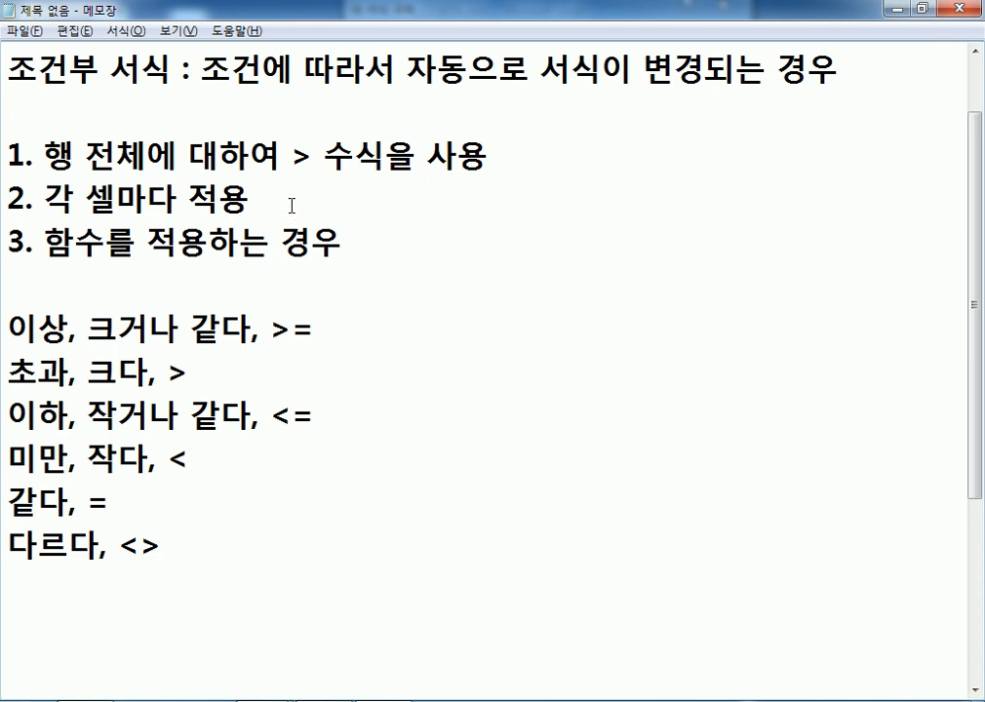
Return to Excel, discard the open rule, and rehearse choosing the formula-based type for a new formatting rule before cancelling
{"action": "key", "text": "alt+Tab"}
{"action": "key", "text": "Escape"}
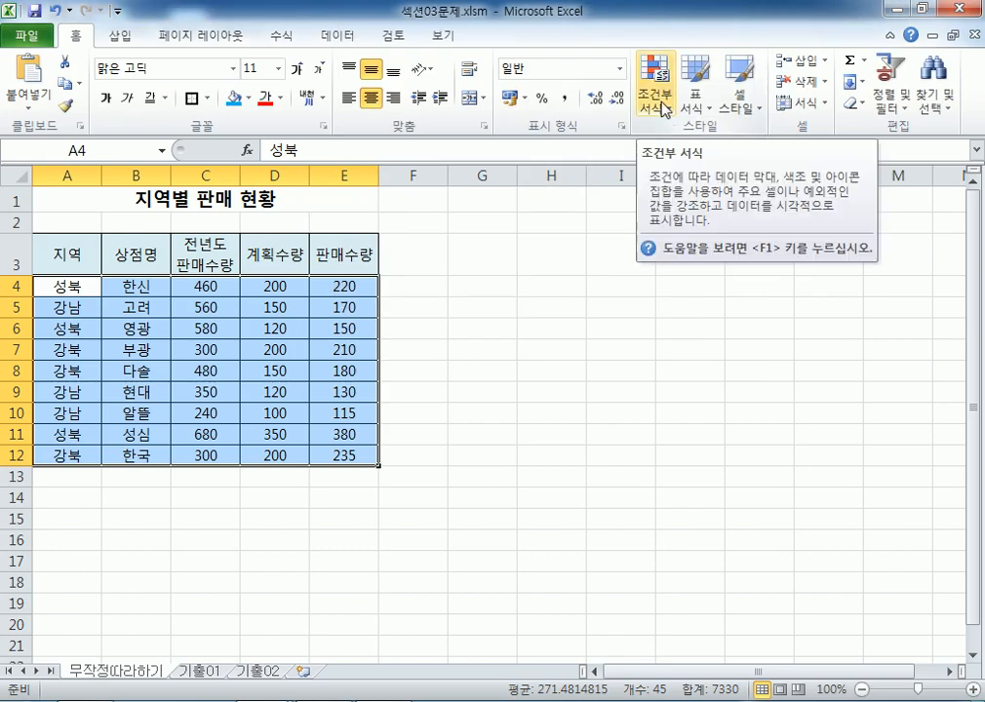
{"action": "left_click", "coordinate": [659, 90]}
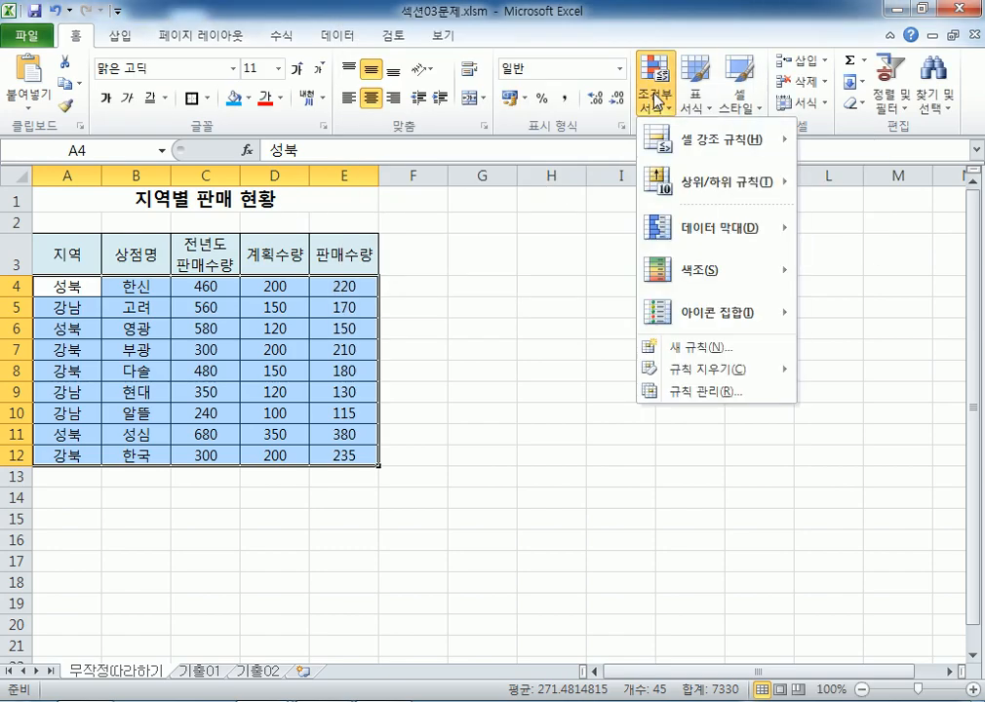
{"action": "left_click", "coordinate": [680, 349]}
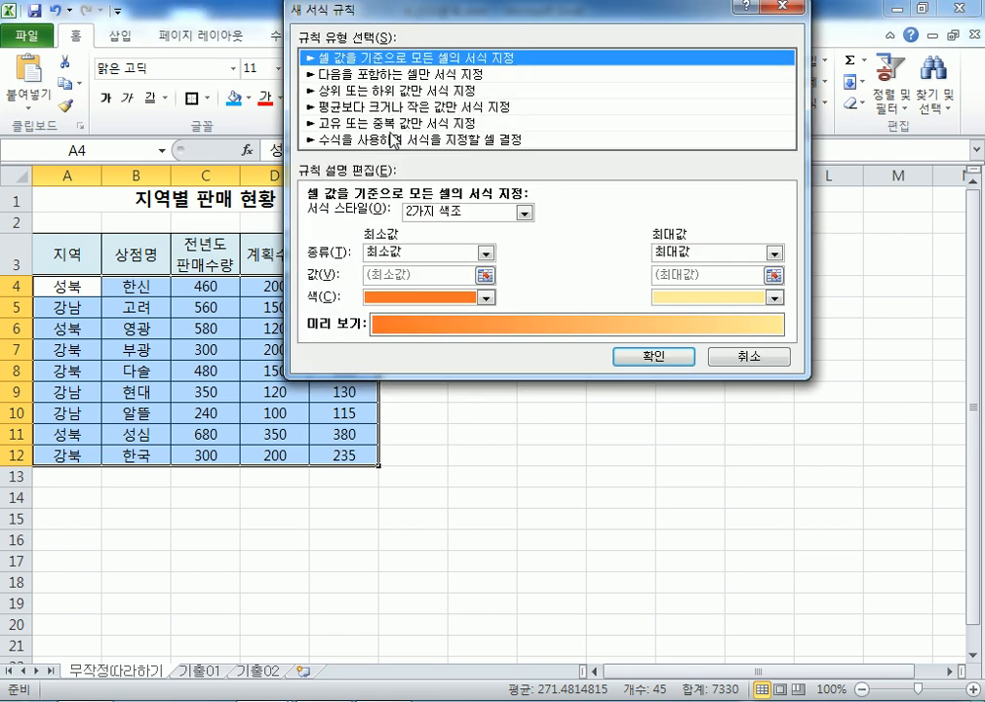
{"action": "left_click", "coordinate": [356, 140]}
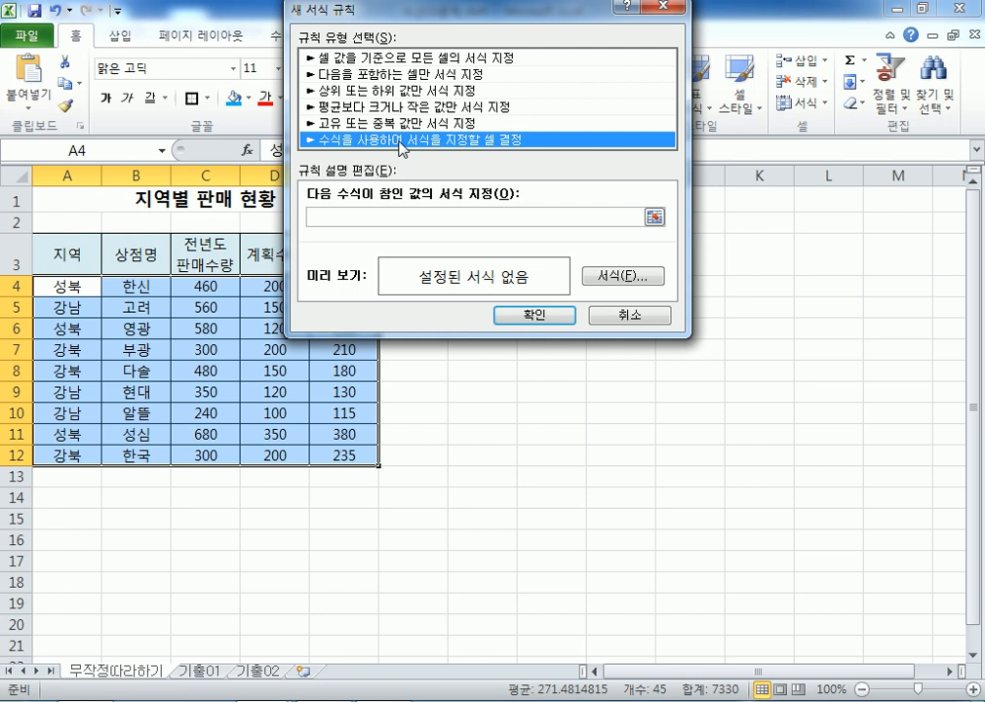
{"action": "left_click", "coordinate": [628, 318]}
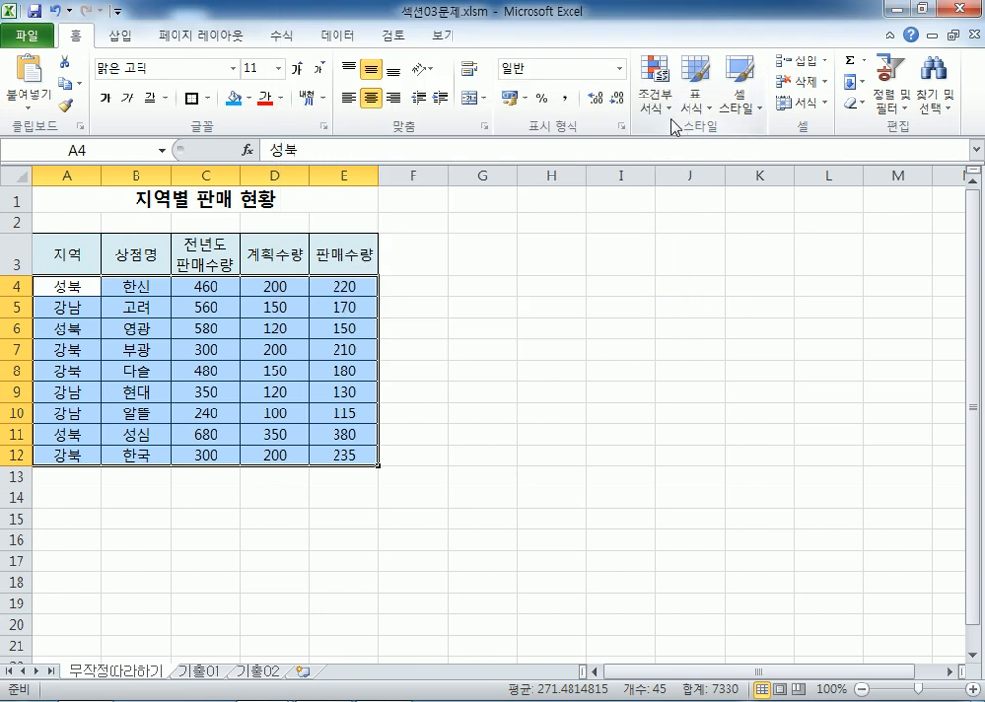
Begin a new conditional formatting rule for A4:E12 with the type 수식을 사용하여 서식을 지정할 셀 결정
{"action": "left_click", "coordinate": [663, 115]}
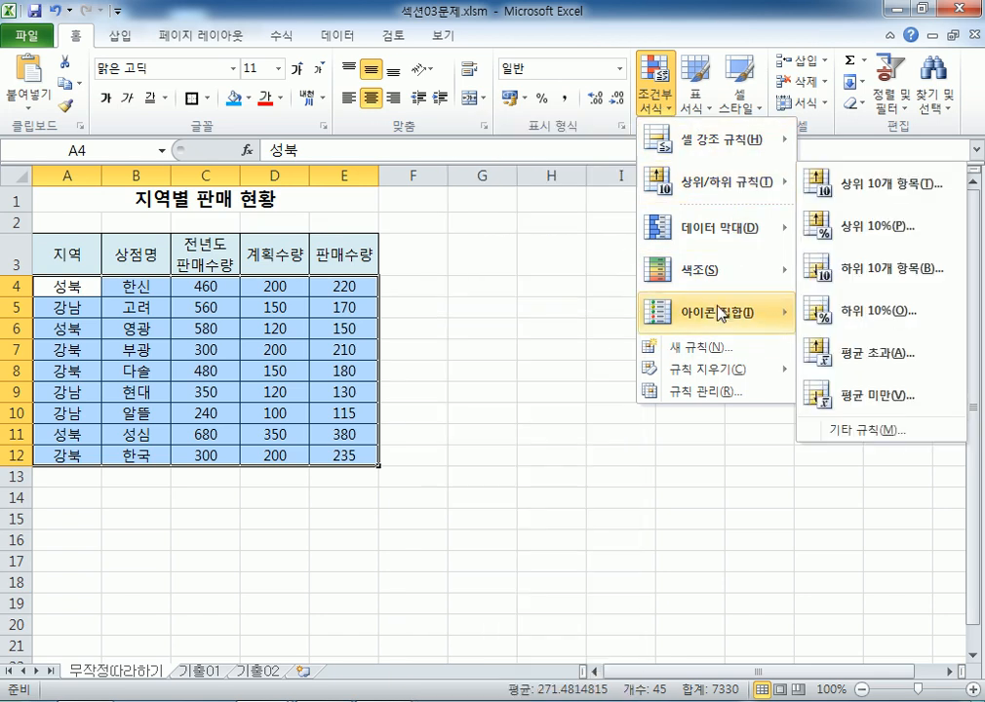
{"action": "left_click", "coordinate": [704, 349]}
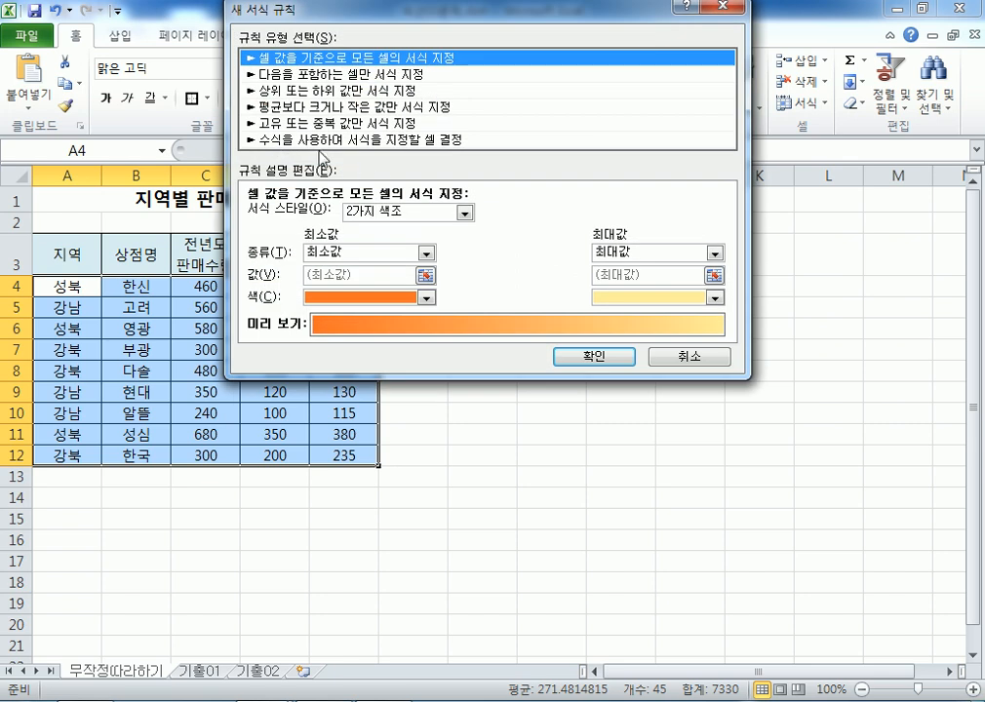
{"action": "left_click", "coordinate": [258, 140]}
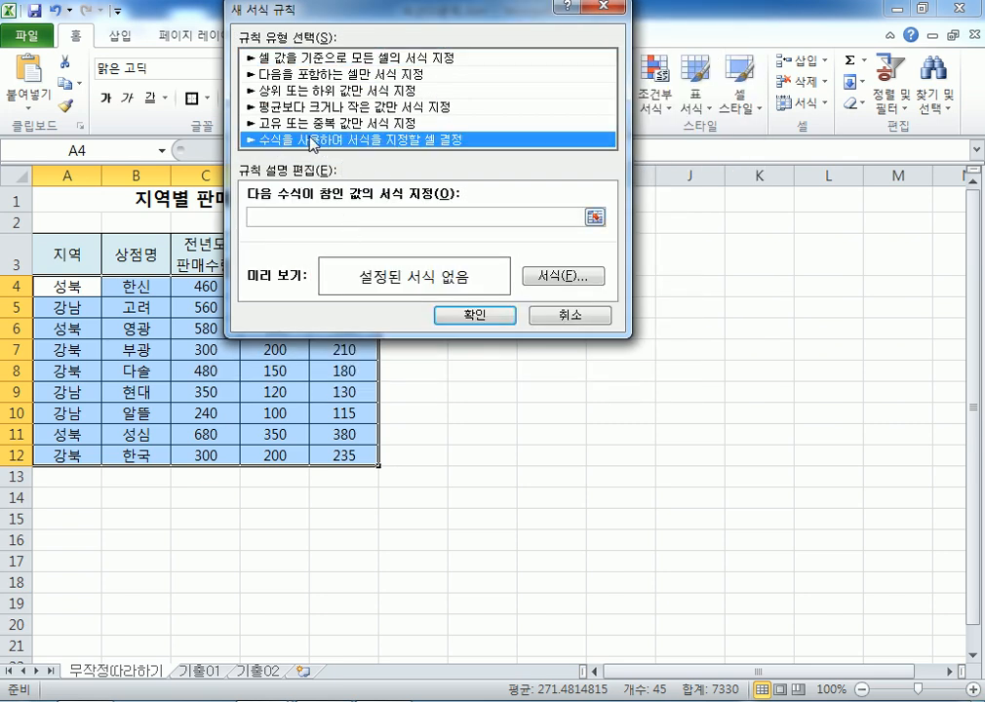
{"action": "left_click_drag", "start_coordinate": [367, 14], "coordinate": [549, 75]}
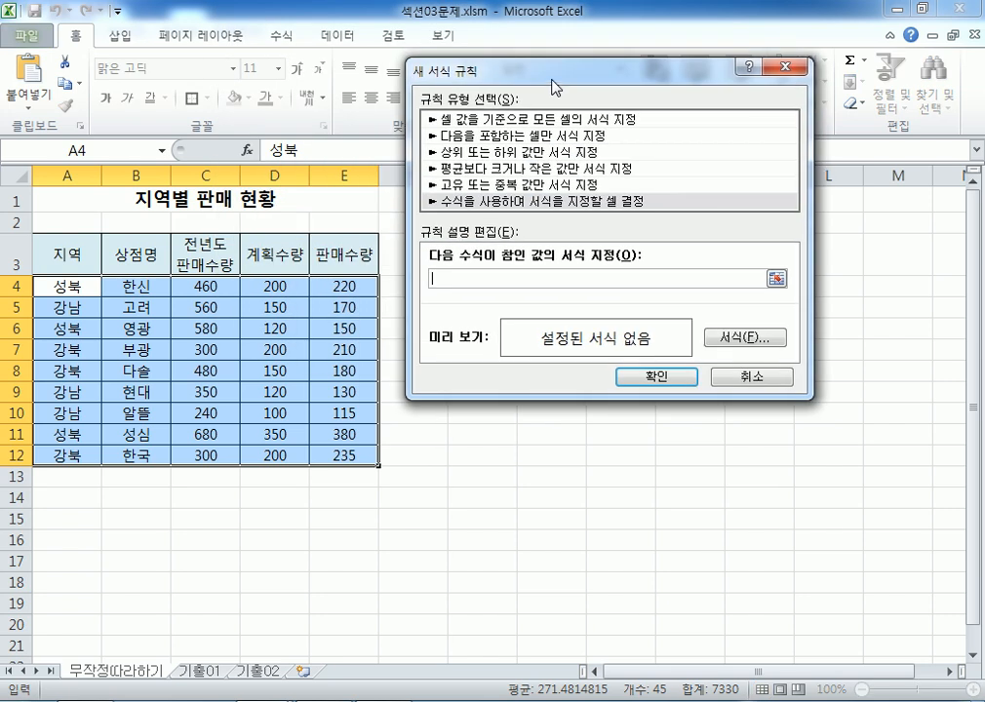
{"action": "left_click", "coordinate": [461, 277]}
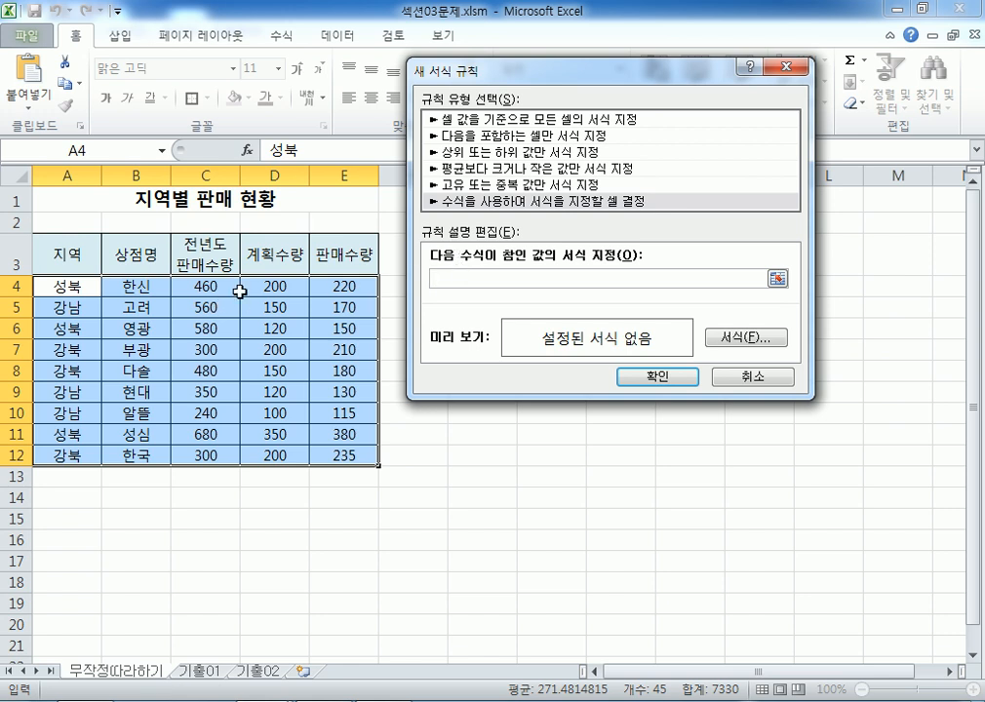
Try referencing the first 계획수량 cell, D4, in the rule's formula with different reference styles, and clear the formula
{"action": "left_click_drag", "start_coordinate": [484, 78], "coordinate": [137, 327]}
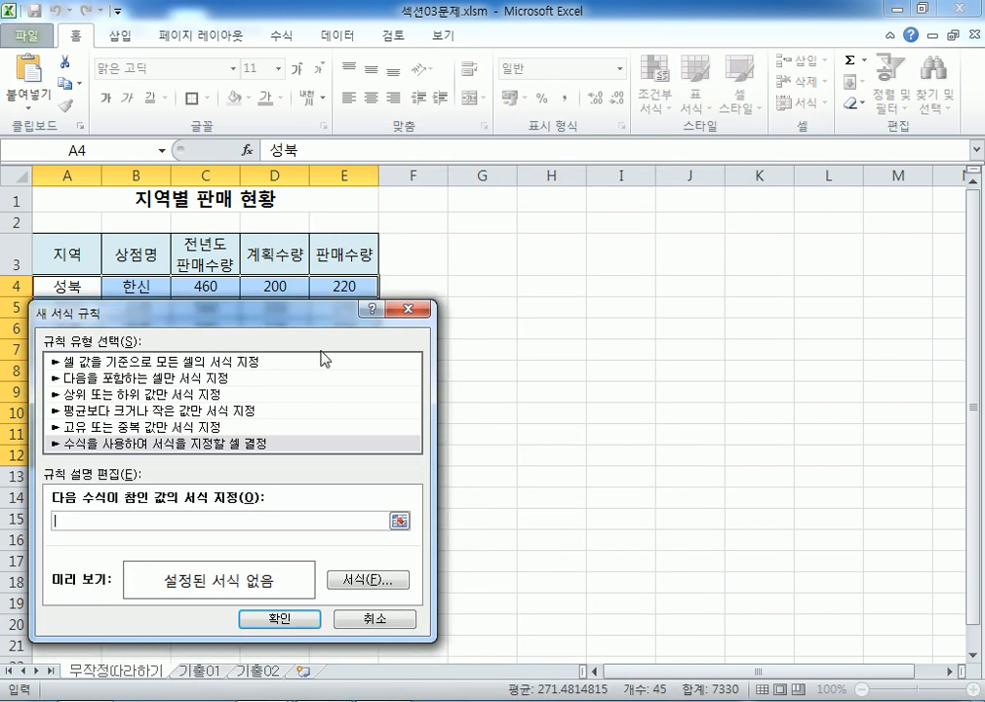
{"action": "left_click", "coordinate": [268, 283]}
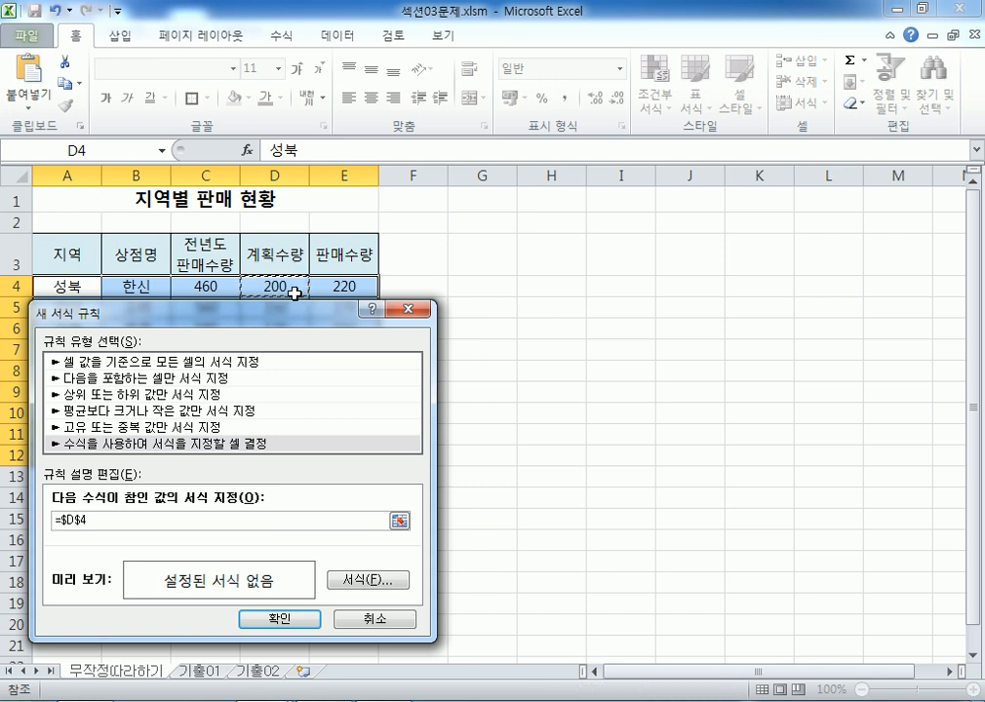
{"action": "left_click_drag", "start_coordinate": [181, 312], "coordinate": [535, 246]}
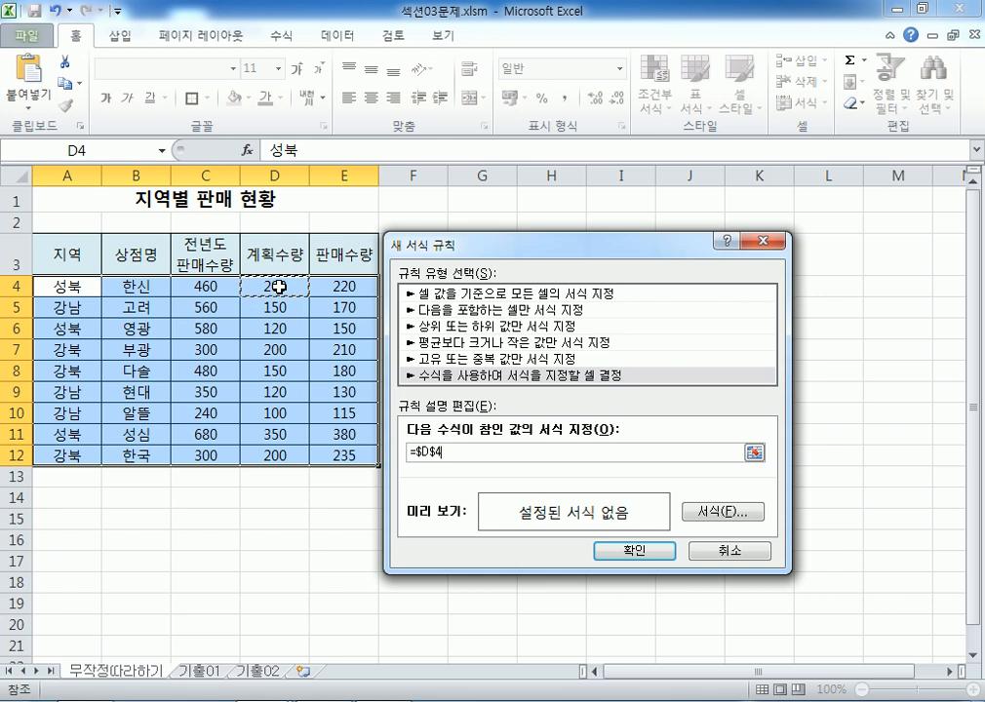
{"action": "left_click_drag", "start_coordinate": [478, 245], "coordinate": [511, 44]}
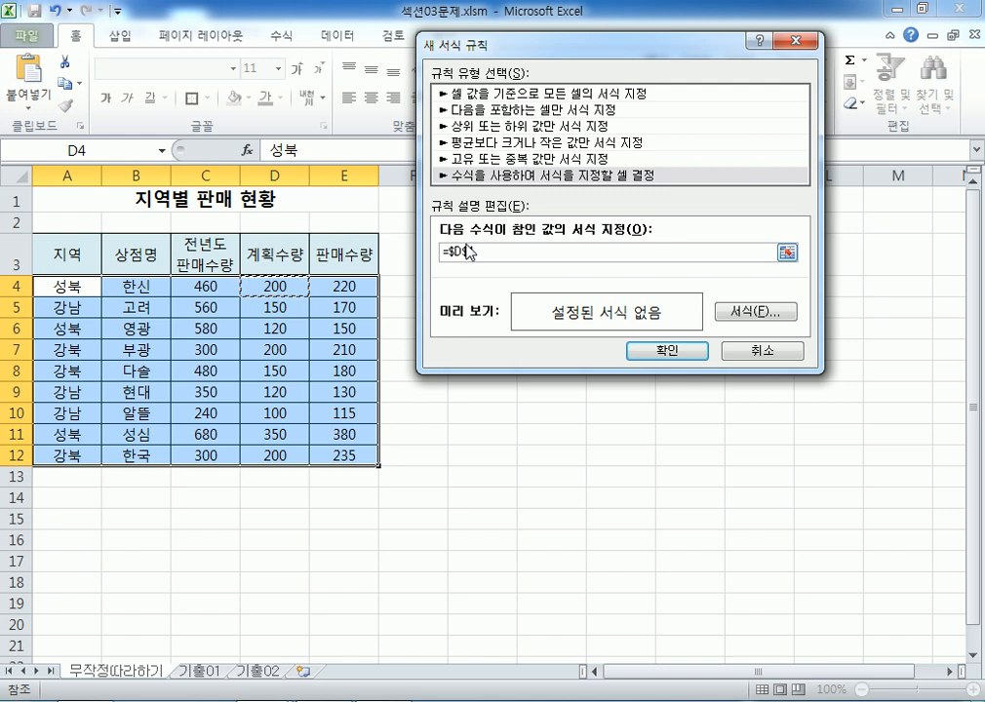
{"action": "type", "text": "4"}
{"action": "key", "text": "F4"}
{"action": "key", "text": "F4"}
{"action": "left_click_drag", "start_coordinate": [492, 252], "coordinate": [442, 253]}
{"action": "key", "text": "BackSpace"}
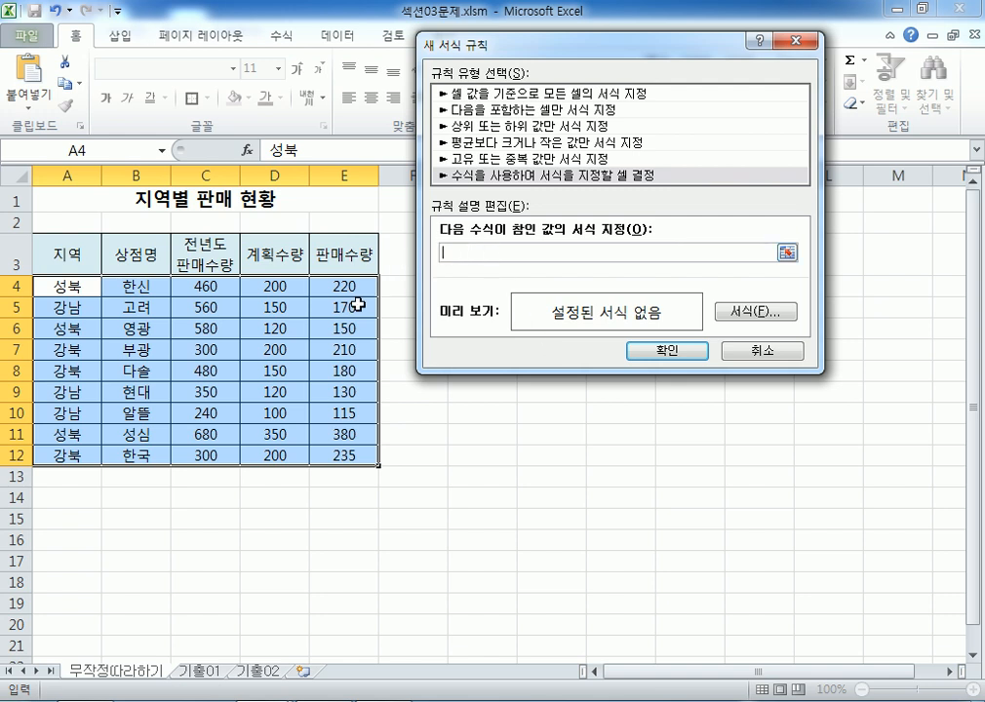
Set the rule's formula to =$D4>=250, referencing the first 계획수량 cell with only the column fixed
{"action": "left_click", "coordinate": [274, 289]}
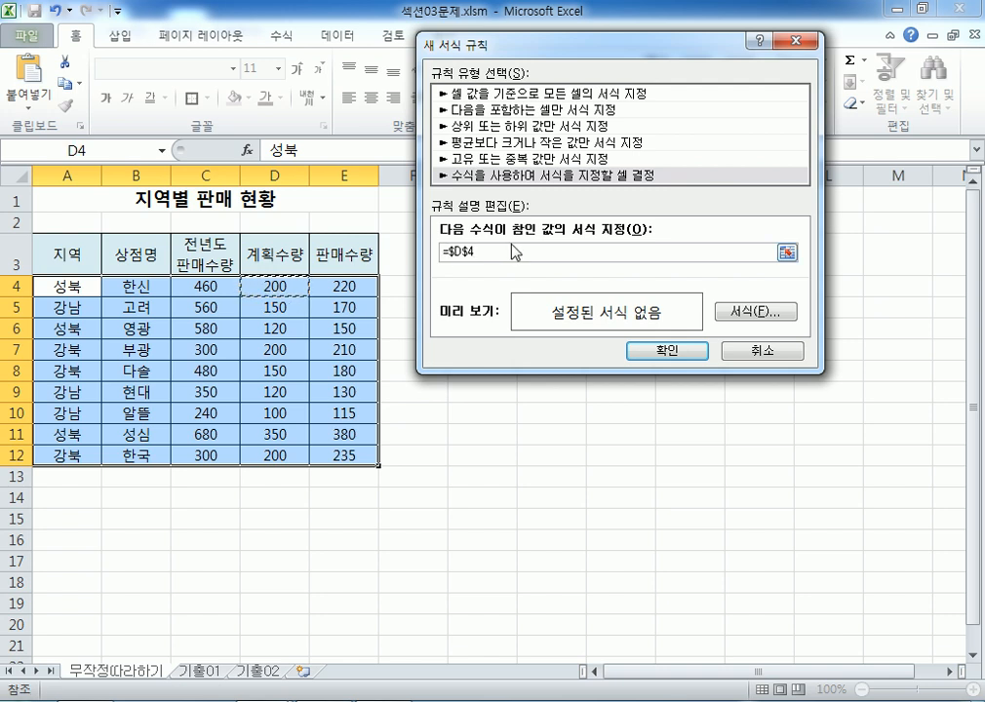
{"action": "key", "text": "F4"}
{"action": "key", "text": "F4"}
{"action": "key", "text": "F4"}
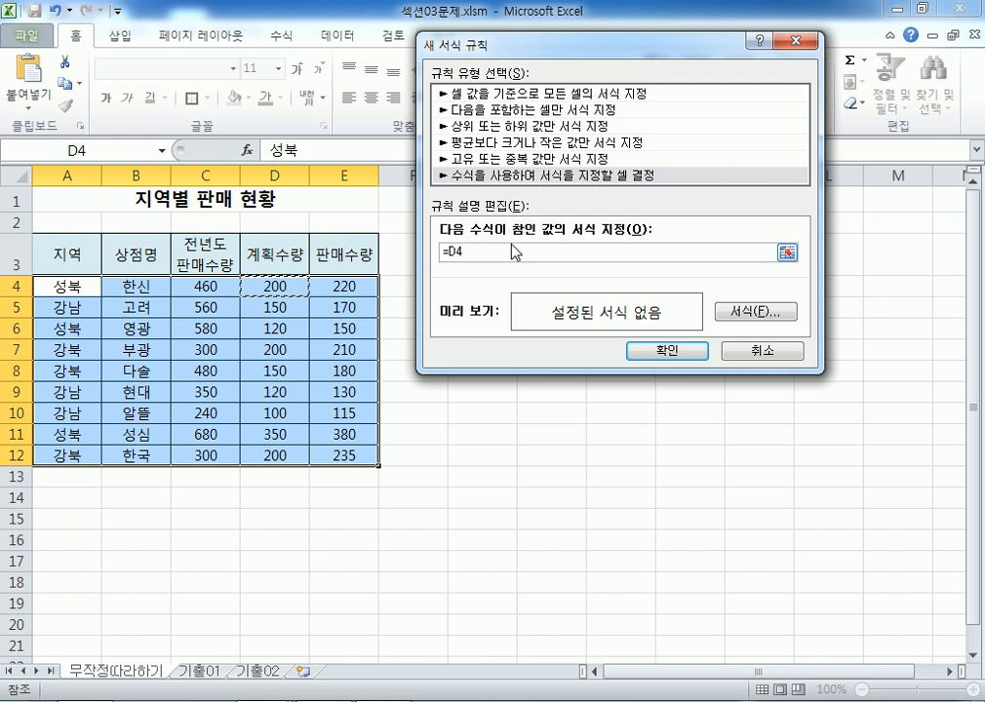
{"action": "key", "text": "F4"}
{"action": "key", "text": "F4"}
{"action": "key", "text": "F4"}
{"action": "key", "text": "F4"}
{"action": "key", "text": "F4"}
{"action": "key", "text": "F4"}
{"action": "key", "text": "F4"}
{"action": "key", "text": "F4"}
{"action": "key", "text": "F4"}
{"action": "key", "text": "F4"}
{"action": "key", "text": "F4"}
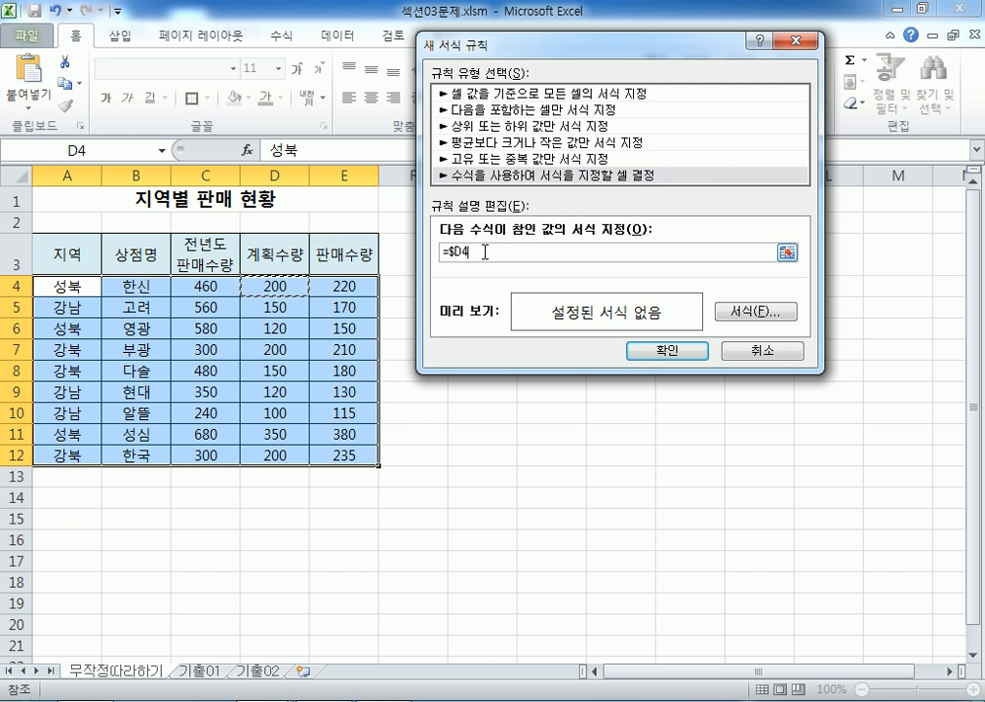
{"action": "type", "text": ">=250"}
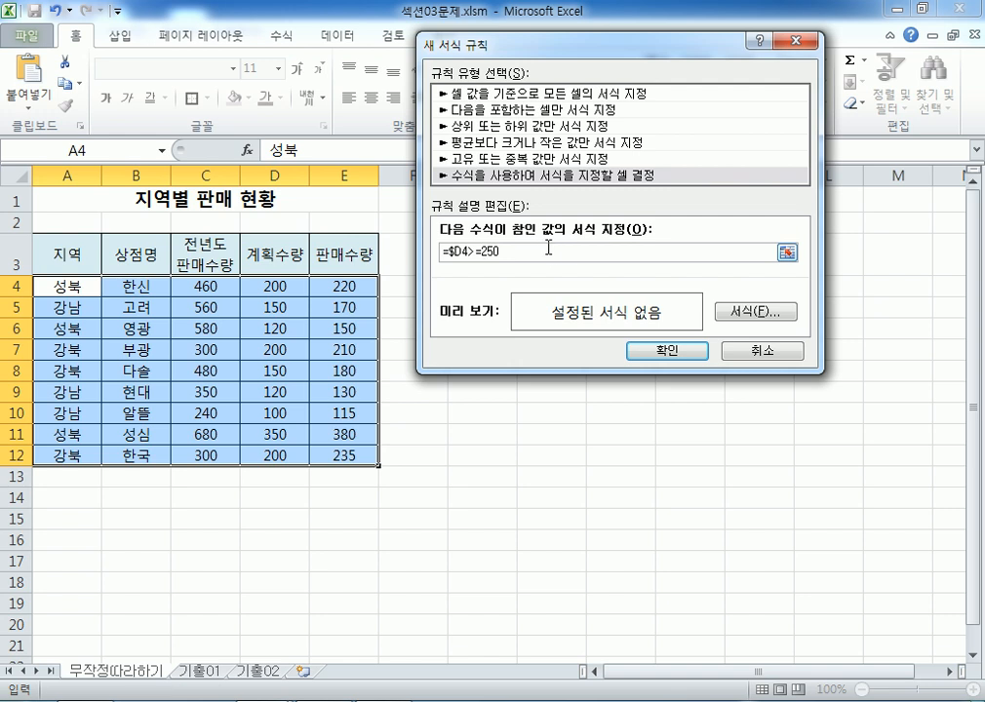
Copy the formula =$D4>=250 from the rule and paste it at the end of the Notepad notes
{"action": "left_click_drag", "start_coordinate": [504, 253], "coordinate": [413, 254]}
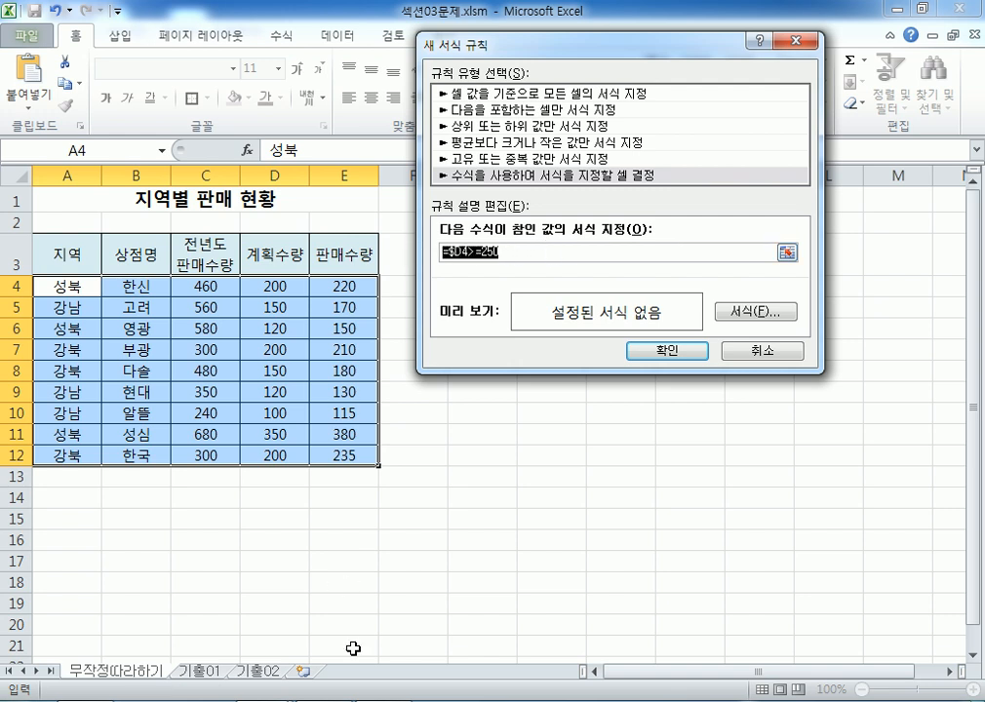
{"action": "left_click", "coordinate": [338, 700]}
{"action": "left_click", "coordinate": [181, 618]}
{"action": "key", "text": "ctrl+v"}
{"action": "scroll", "coordinate": [339, 385], "scroll_direction": "down", "scroll_amount": 2}
{"action": "scroll", "coordinate": [337, 385], "scroll_direction": "down", "scroll_amount": 1}
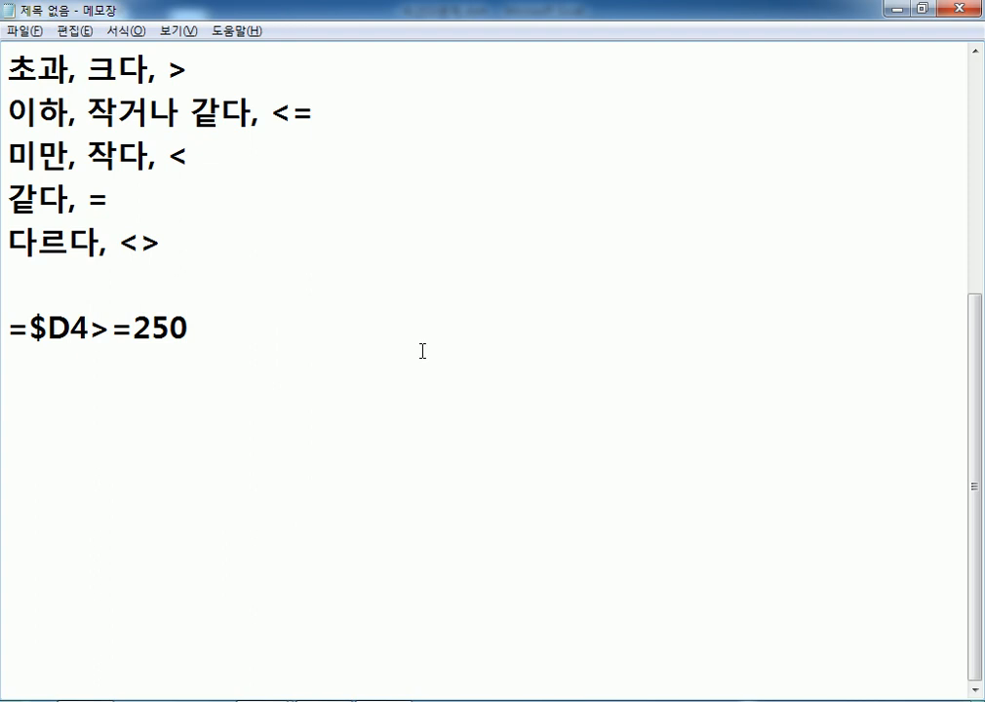
Insert the line "블록에서 첫번째 항목을 클릭" directly above the formula =$D4>=250 in the notes
{"action": "key", "text": "Up"}
{"action": "key", "text": "Return"}
{"action": "type", "text": "ㅂ블록에서 첫"}
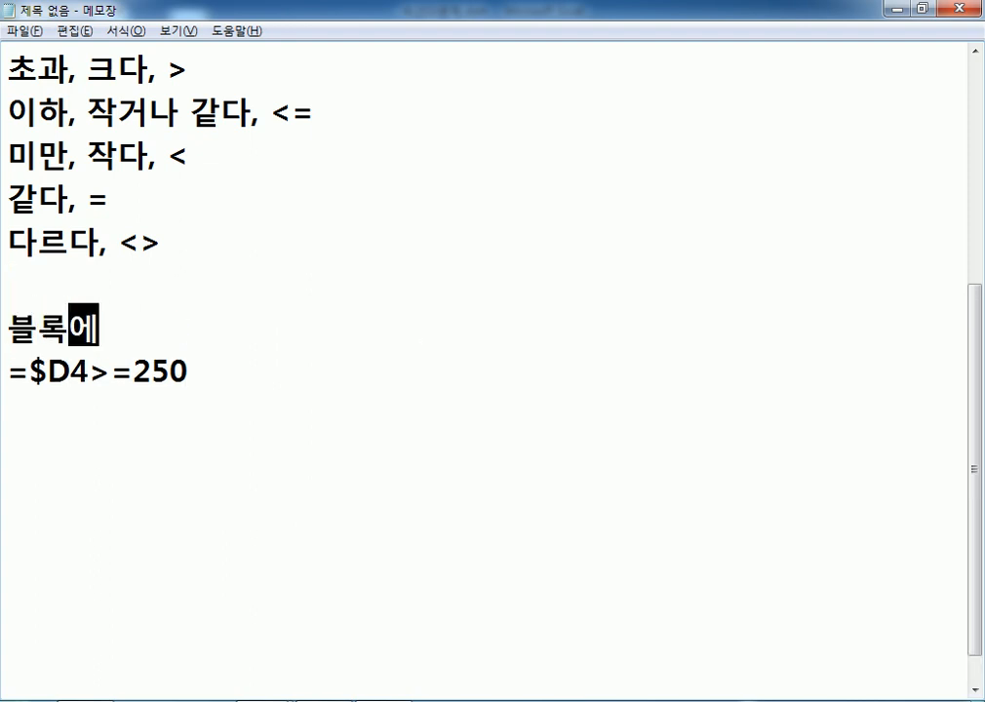
{"action": "type", "text": "번째 항목ㅇ"}
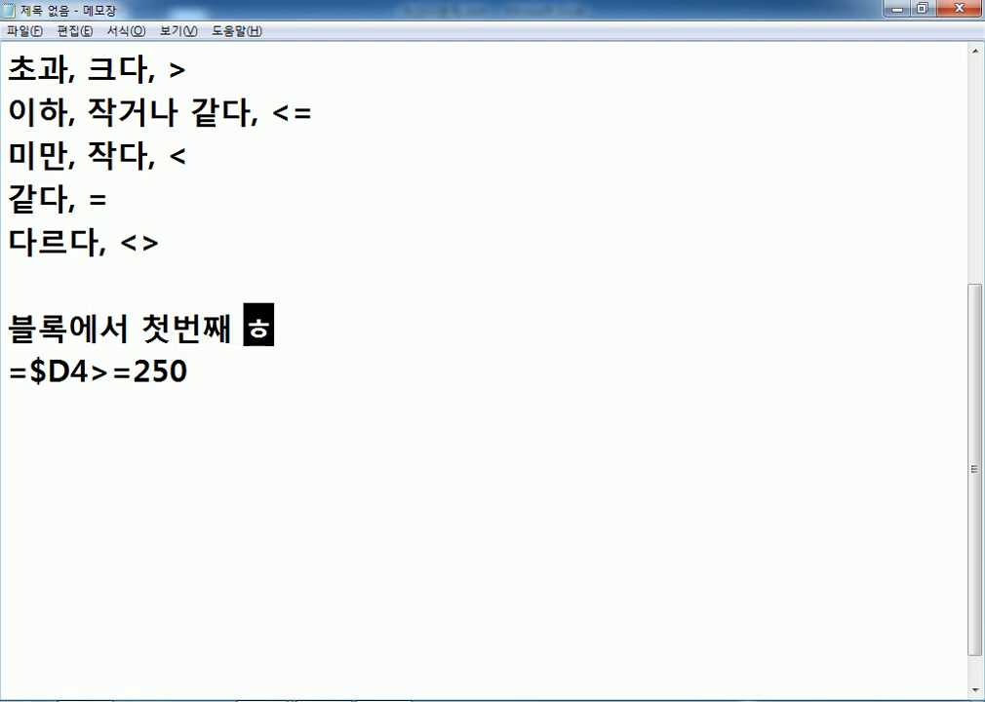
{"action": "type", "text": "을 클릭"}
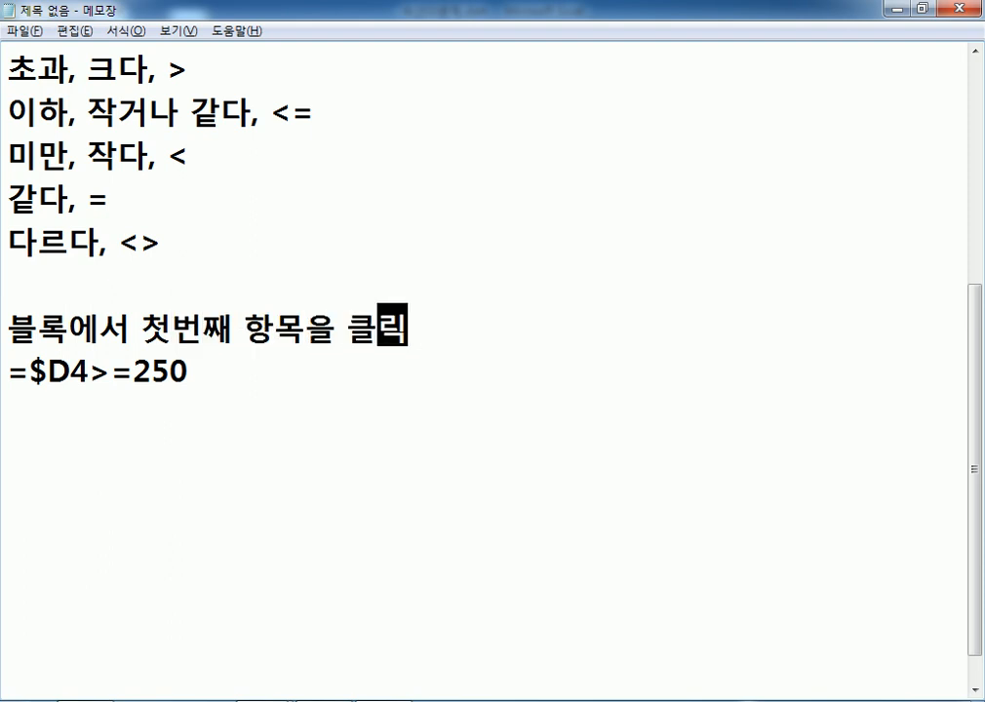
Begin a new line above the formula =$D4>=250 with the text "=$D$4 이때, F4키를"
{"action": "key", "text": "Return"}
{"action": "type", "text": "="}
{"action": "type", "text": "#"}
{"action": "key", "text": "BackSpace"}
{"action": "type", "text": "$ㅇ"}
{"action": "key", "text": "BackSpace"}
{"action": "type", "text": "D$4"}
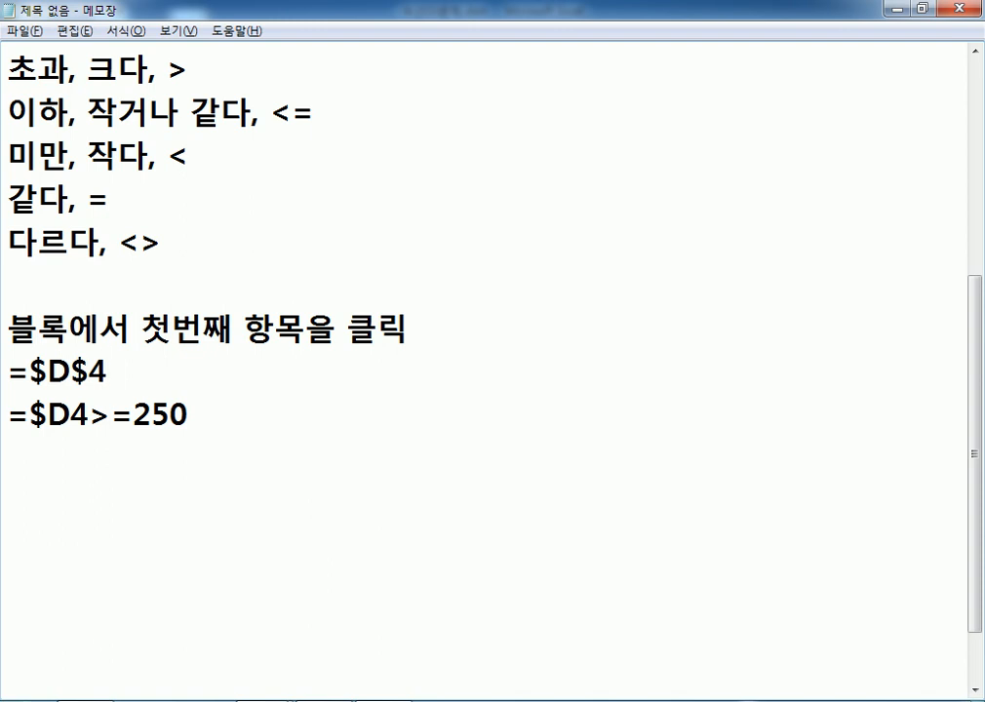
{"action": "type", "text": " 이때, "}
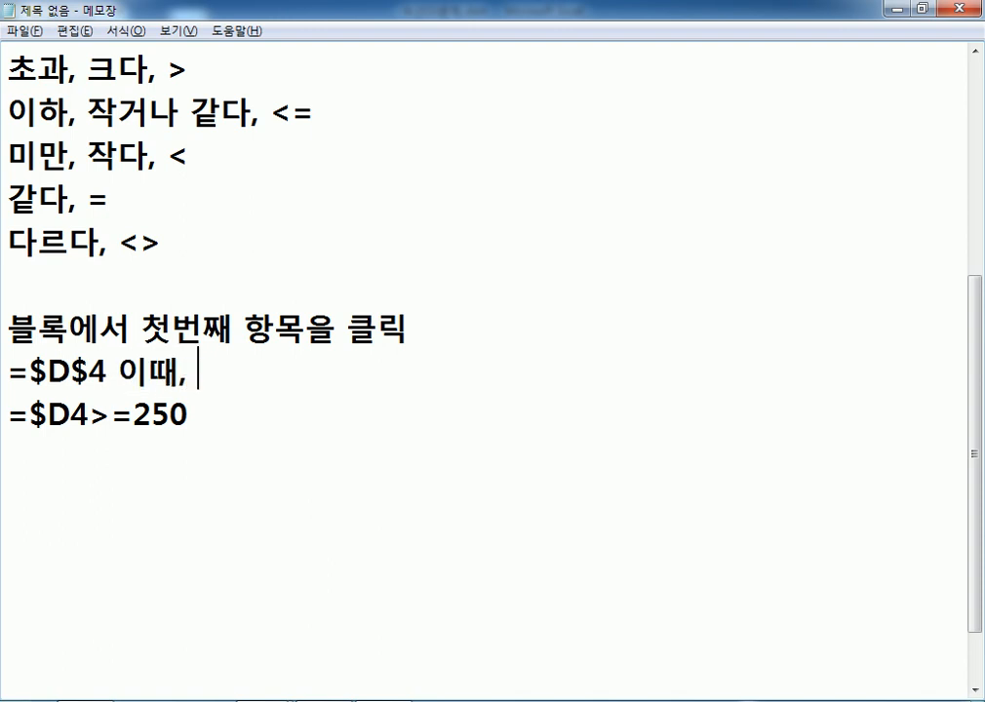
{"action": "type", "text": "ㄹ"}
{"action": "key", "text": "BackSpace"}
{"action": "type", "text": "F4키를 "}
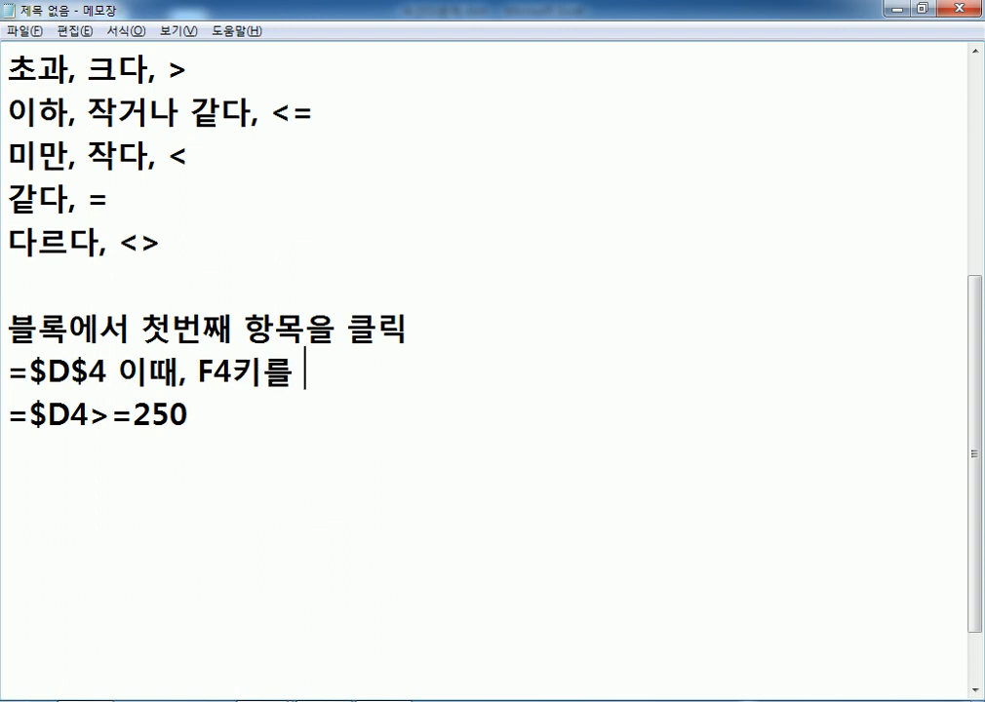
Complete the =$D$4 line of the notes with "눌러서 =$D4 형태로 변경, 직접 입력해도 무방"
{"action": "type", "text": "눌러서 =$ㅇ"}
{"action": "key", "text": "BackSpace"}
{"action": "key", "text": "Hangul"}
{"action": "type", "text": "D4"}
{"action": "key", "text": "Hangul"}
{"action": "type", "text": "혀ㅇ태로 변겨ㅇ"}
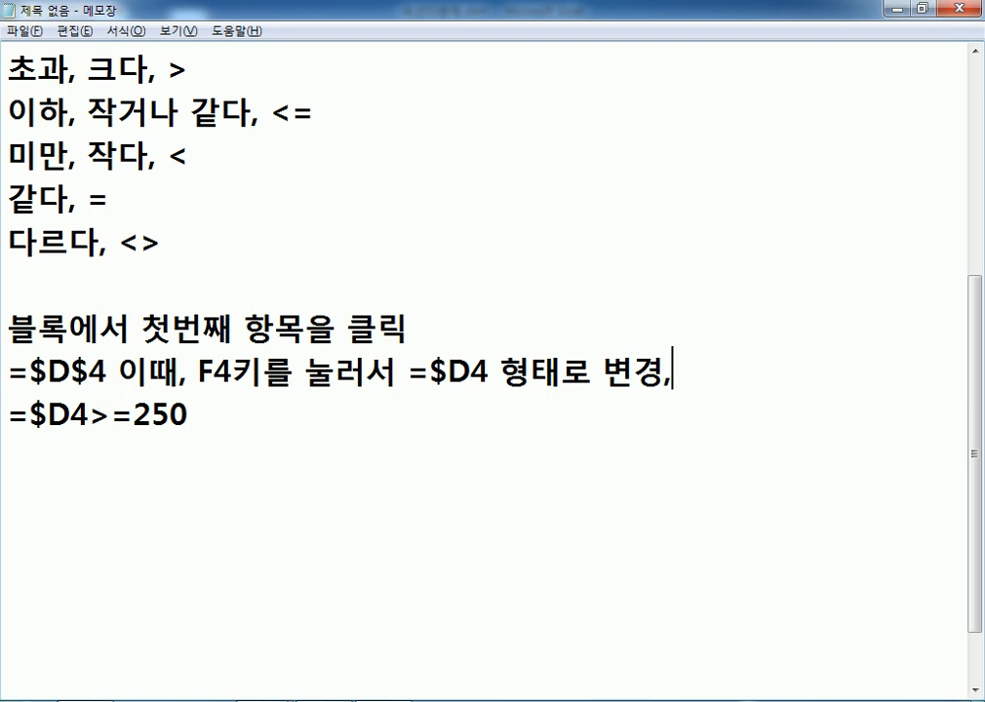
{"action": "type", "text": ", 직접 "}
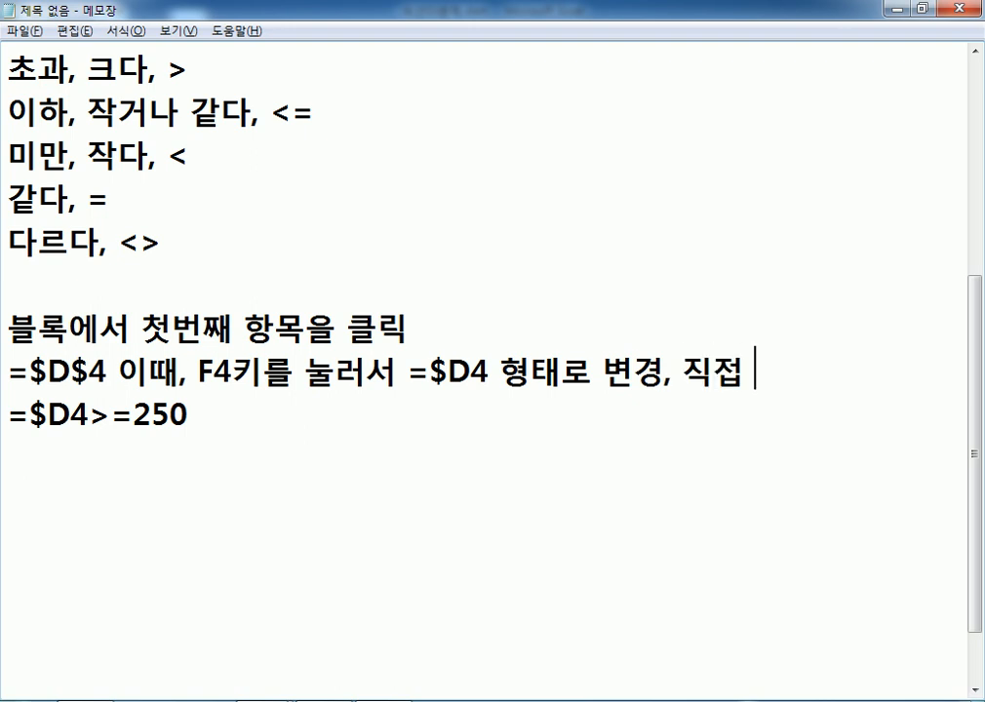
{"action": "type", "text": "입력해도 "}
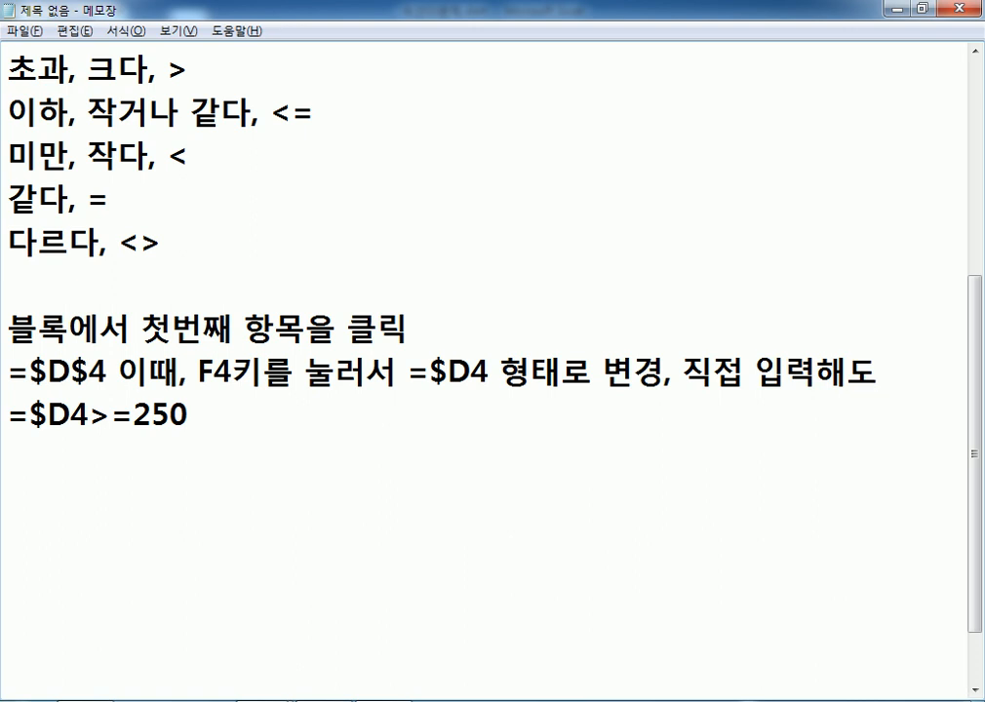
{"action": "type", "text": "무방"}
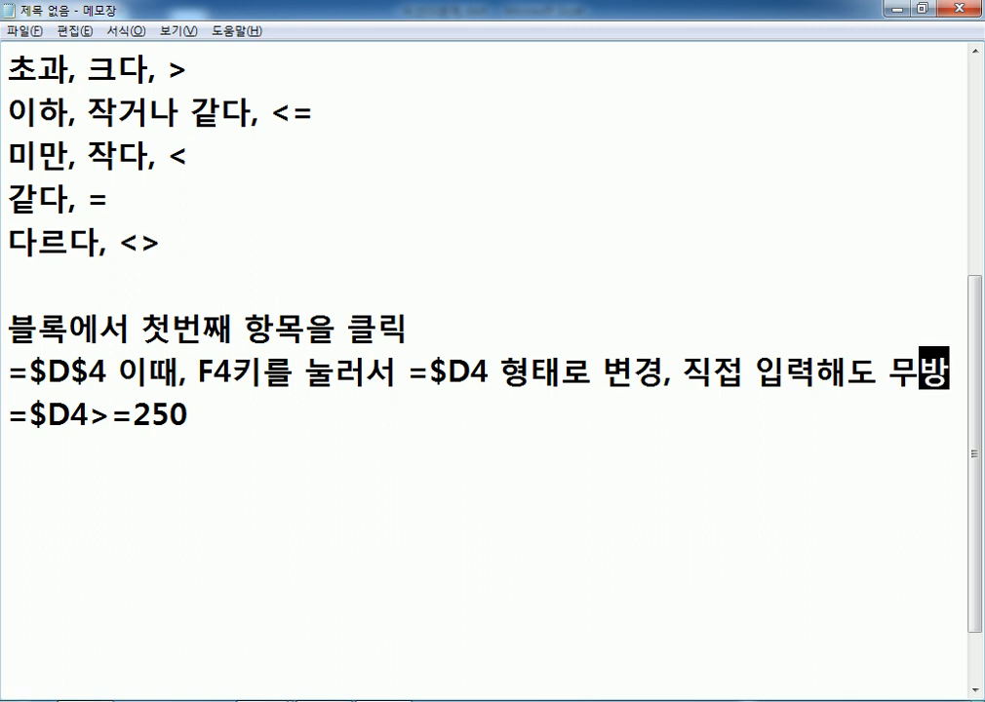
Enclose the references =$D$4 and =$D4 in double quotation marks in the note about changing the reference form
{"action": "left_click", "coordinate": [408, 371]}
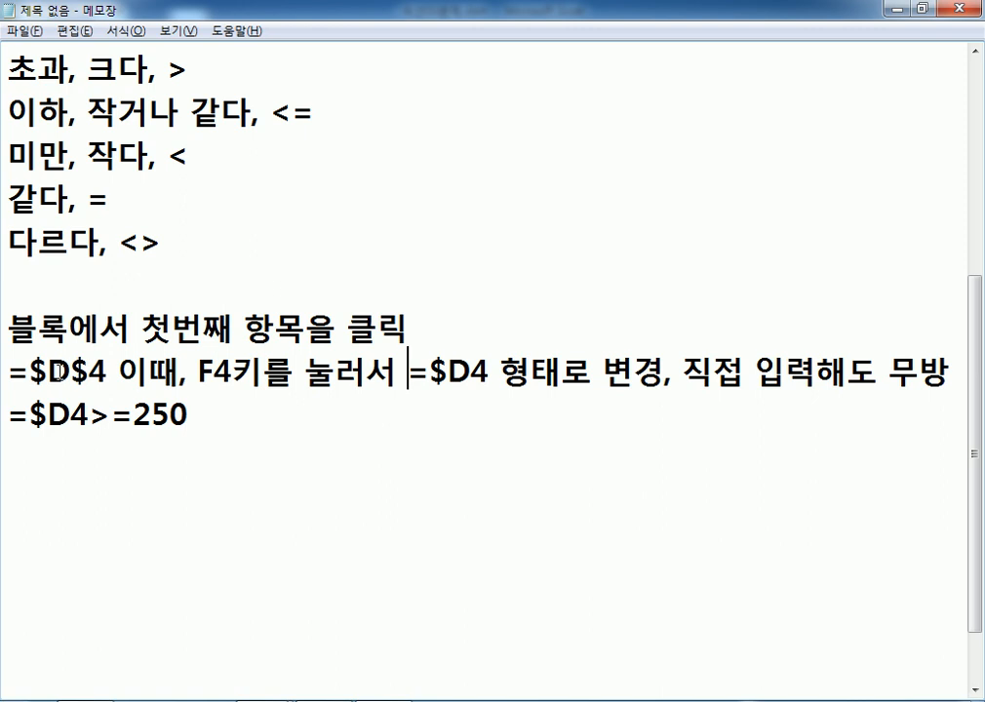
{"action": "left_click", "coordinate": [10, 367]}
{"action": "type", "text": "\""}
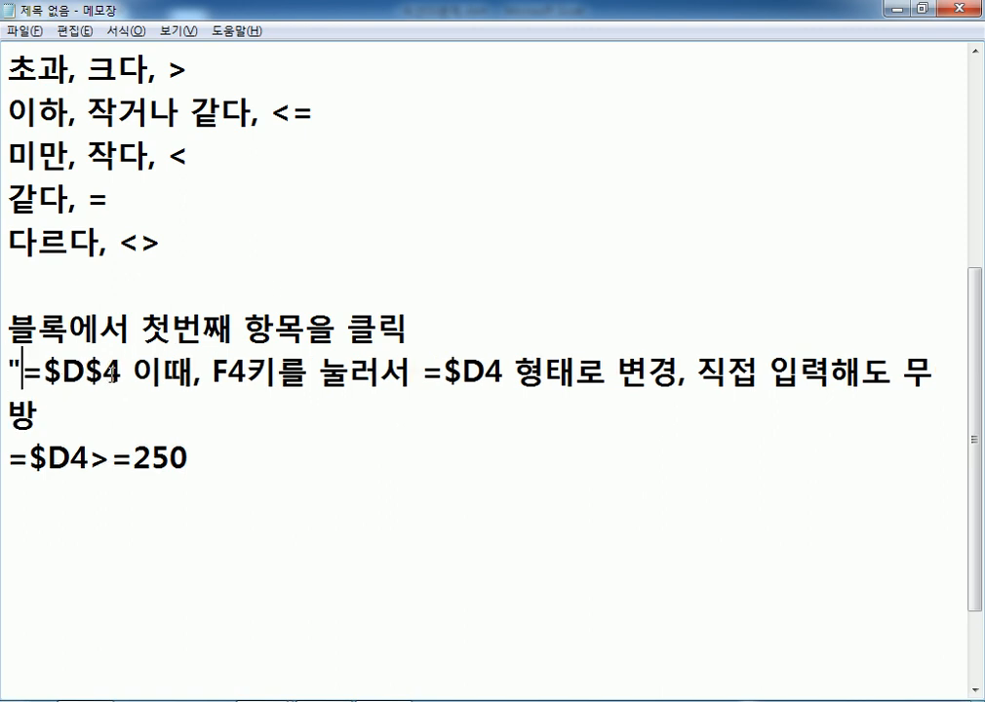
{"action": "left_click", "coordinate": [123, 371]}
{"action": "type", "text": "\""}
{"action": "left_click", "coordinate": [438, 370]}
{"action": "type", "text": "\""}
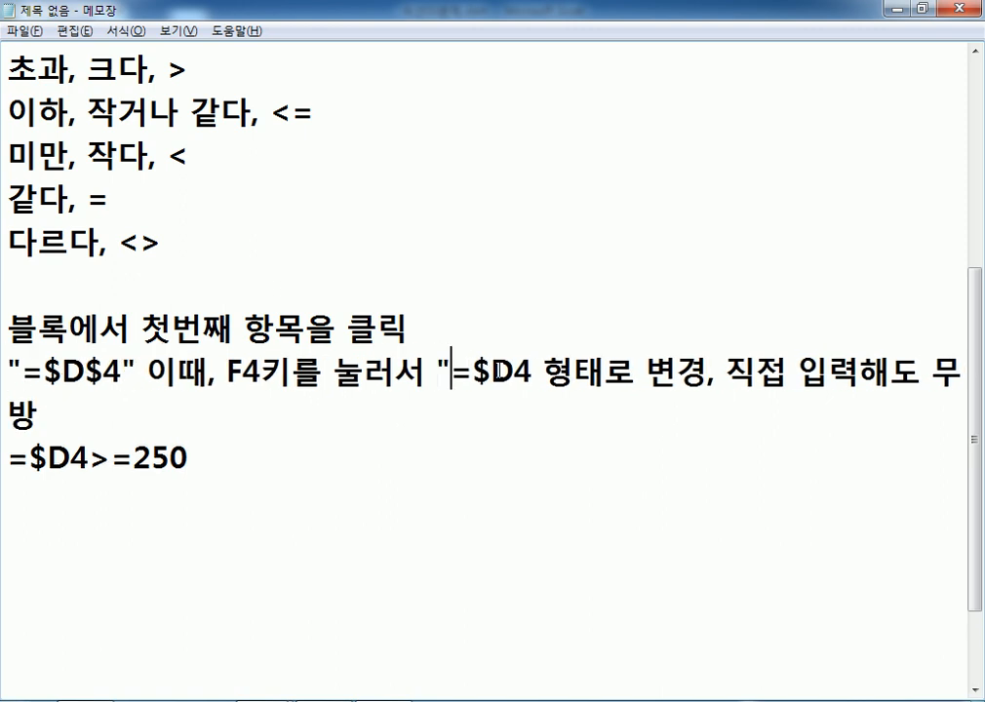
{"action": "left_click", "coordinate": [471, 371]}
{"action": "type", "text": "\""}
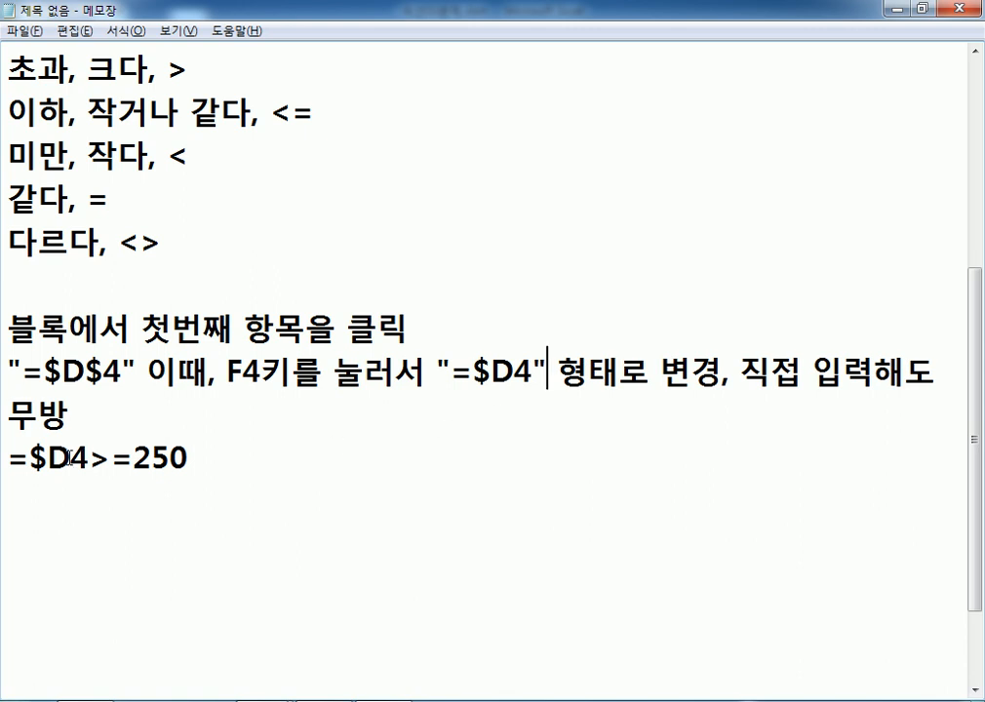
Add the line "서식 지정" below the formula =$D4>=250 in the notes
{"action": "left_click_drag", "start_coordinate": [95, 456], "coordinate": [208, 457]}
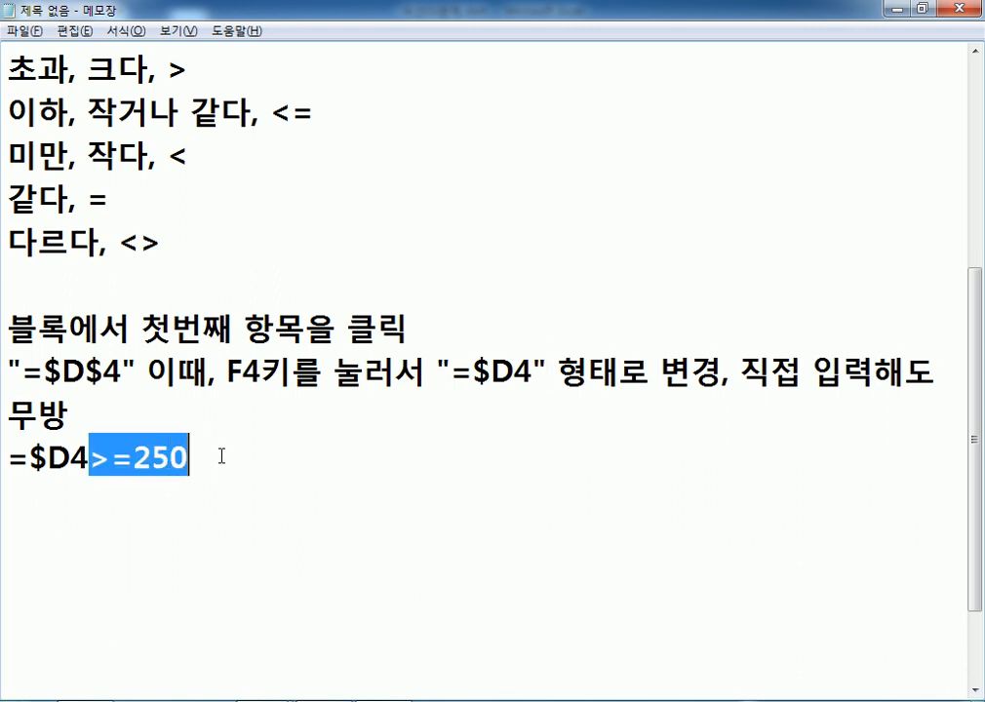
{"action": "left_click", "coordinate": [219, 456]}
{"action": "scroll", "coordinate": [223, 455], "scroll_direction": "down", "scroll_amount": 1}
{"action": "key", "text": "Return"}
{"action": "type", "text": "서식 지정"}
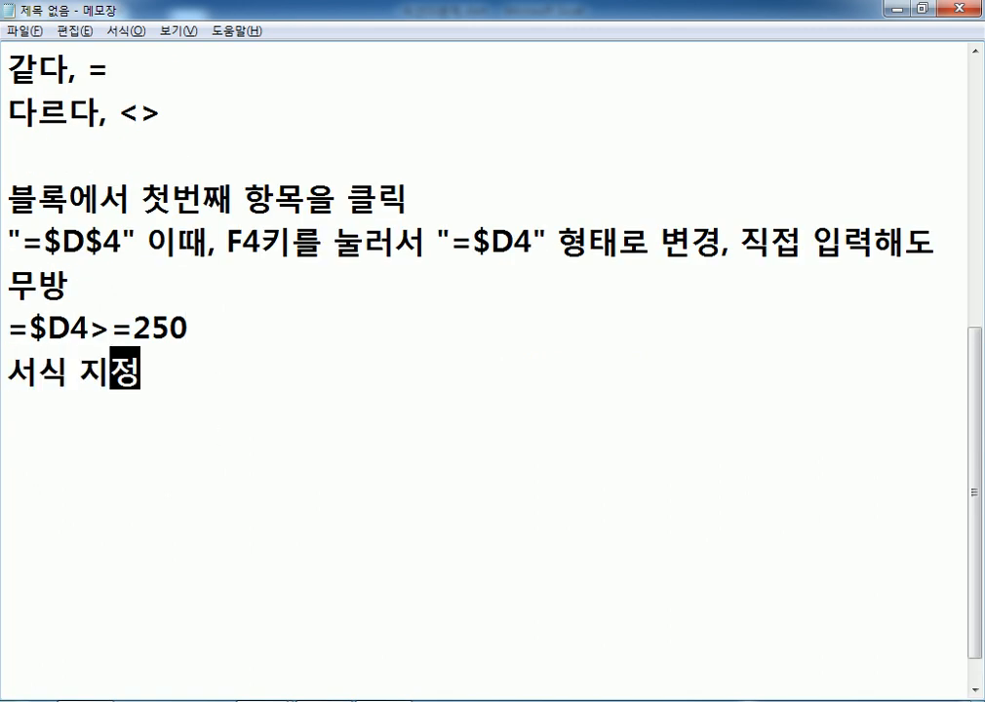
{"action": "key", "text": "Return"}
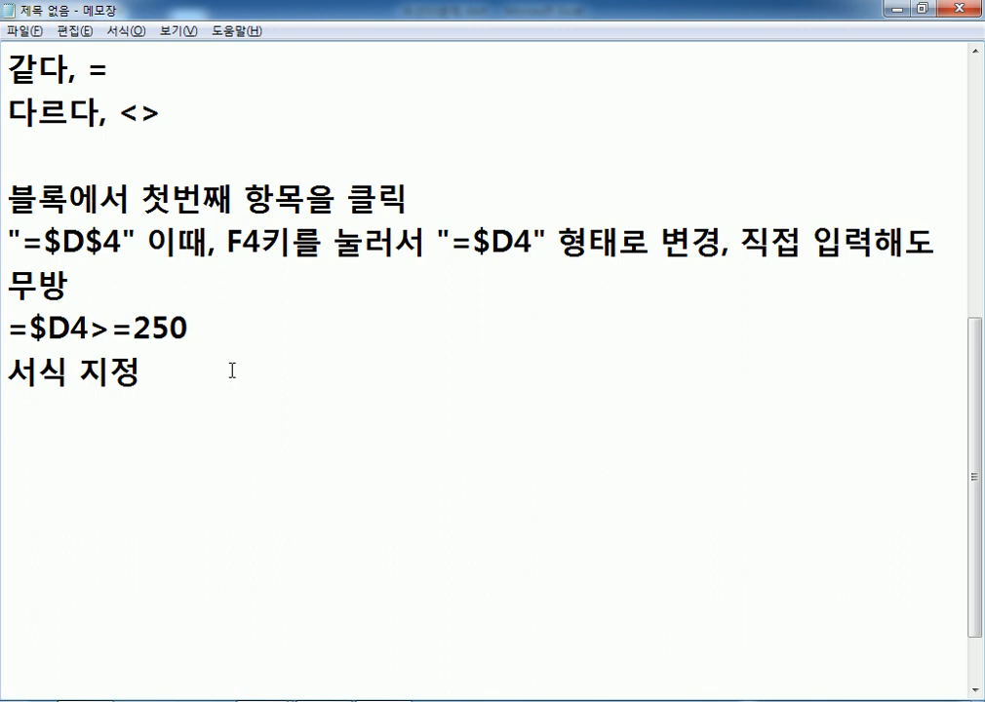
Return to Excel, give the rule a 실선 underline and the 굵게 font style, and apply it to A4:E12
{"action": "key", "text": "alt+Tab"}
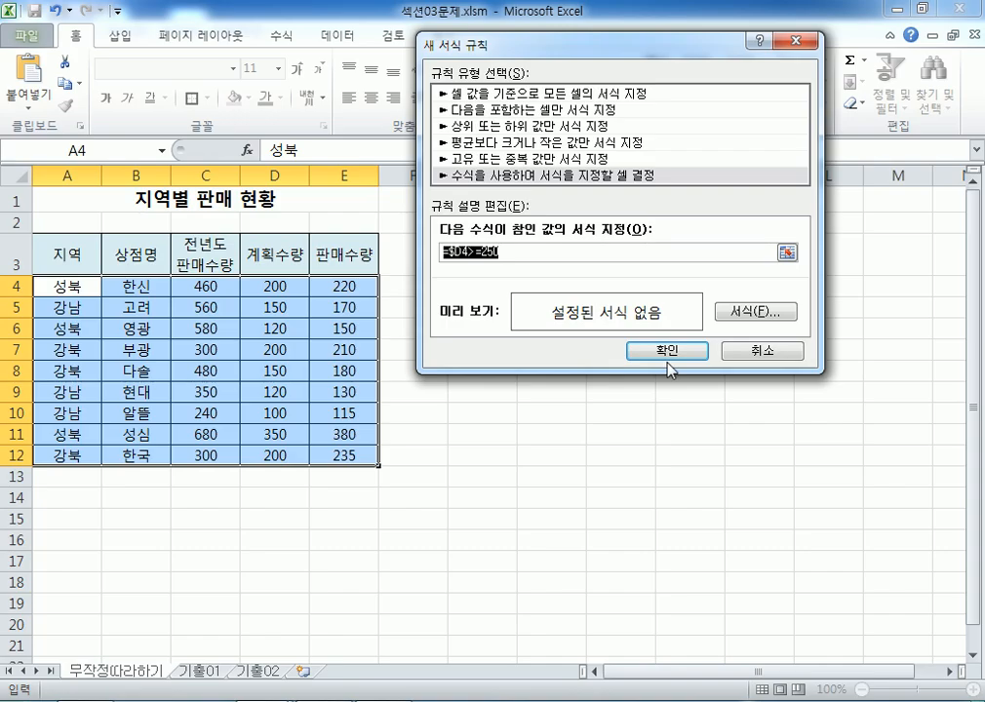
{"action": "left_click", "coordinate": [761, 317]}
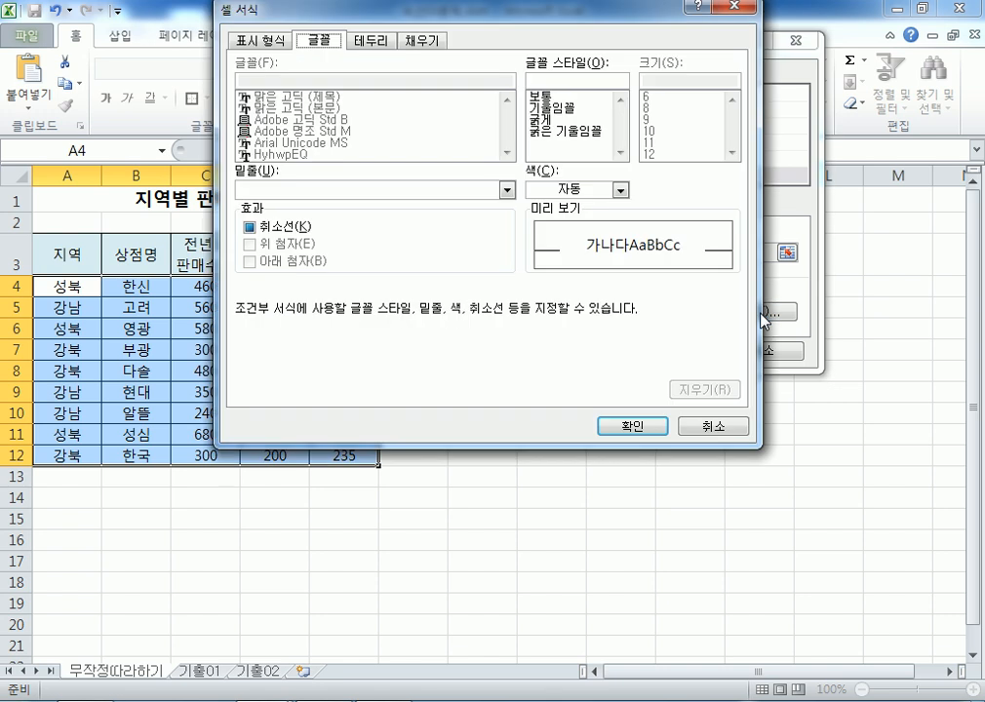
{"action": "left_click", "coordinate": [276, 190]}
{"action": "left_click", "coordinate": [282, 215]}
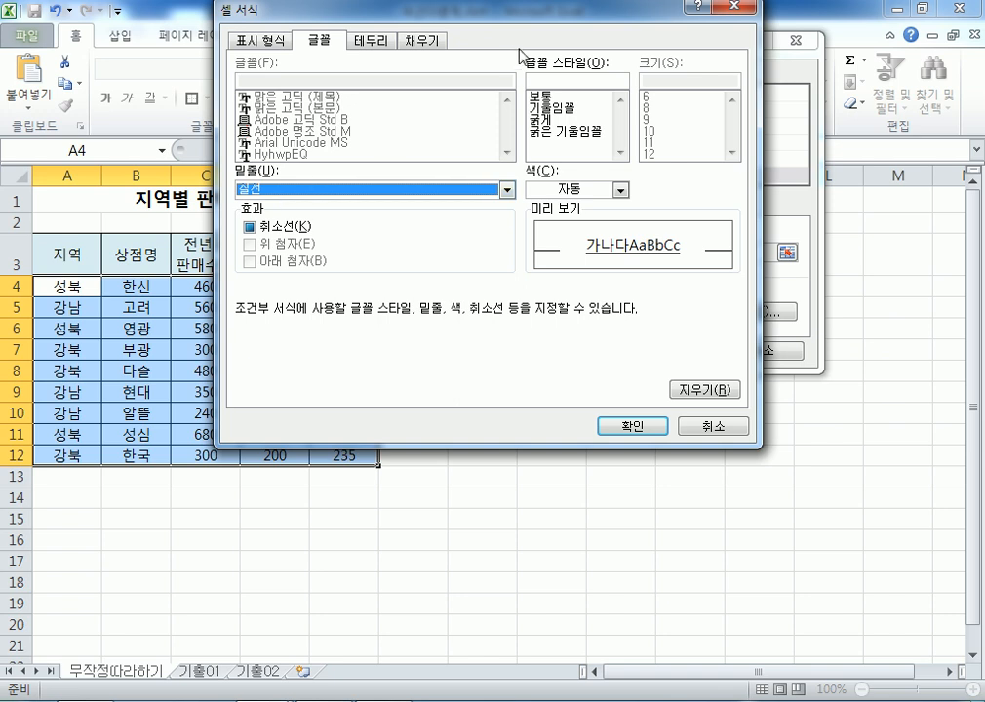
{"action": "left_click", "coordinate": [546, 119]}
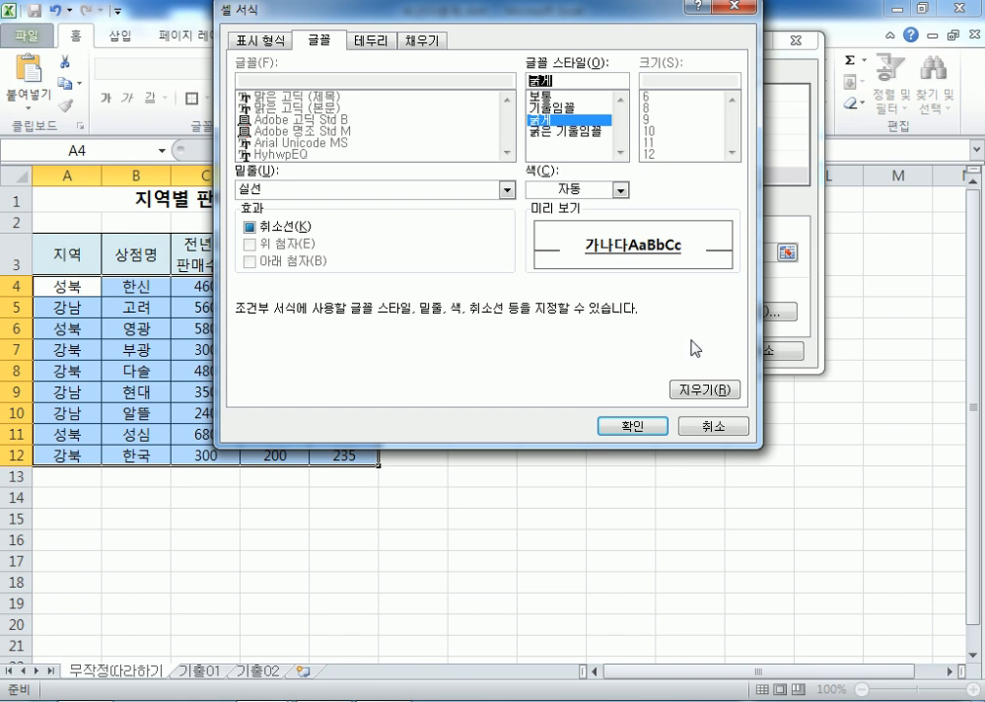
{"action": "left_click", "coordinate": [651, 428]}
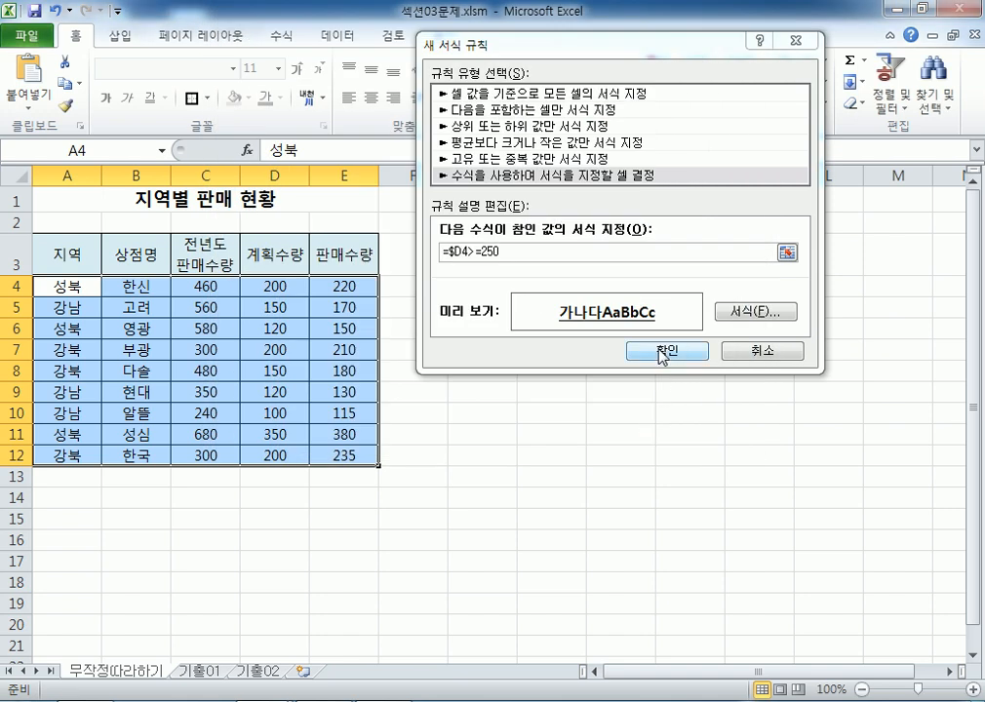
{"action": "left_click", "coordinate": [661, 356]}
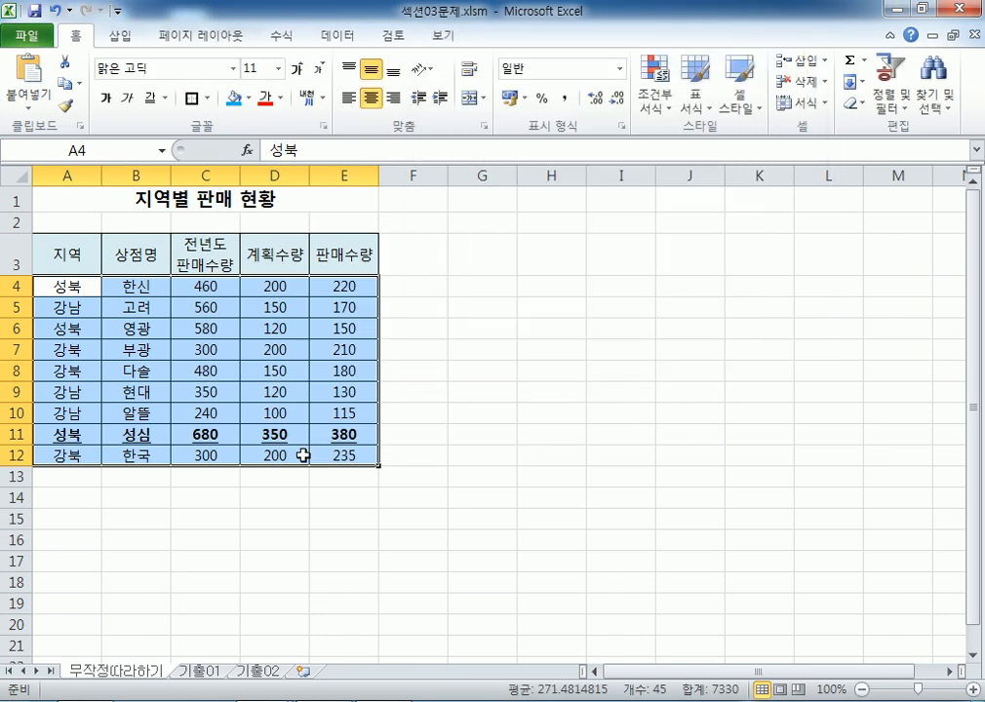
Test the rule by changing the 계획수량 value in D6 to 320, and undo the change
{"action": "left_click", "coordinate": [266, 434]}
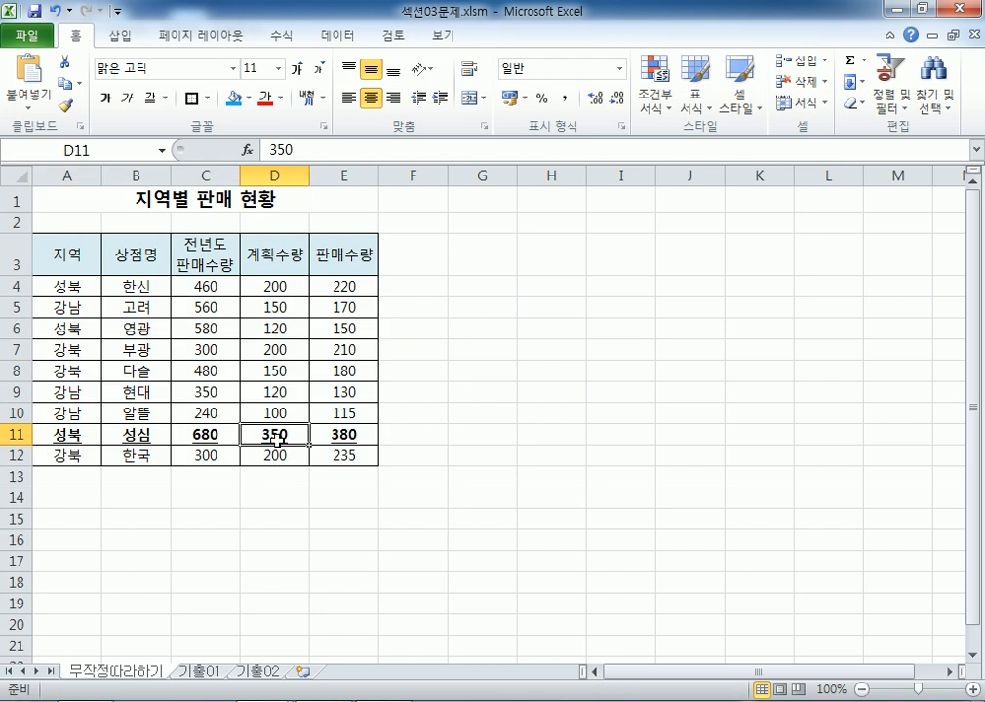
{"action": "left_click", "coordinate": [263, 330]}
{"action": "key", "text": "F2"}
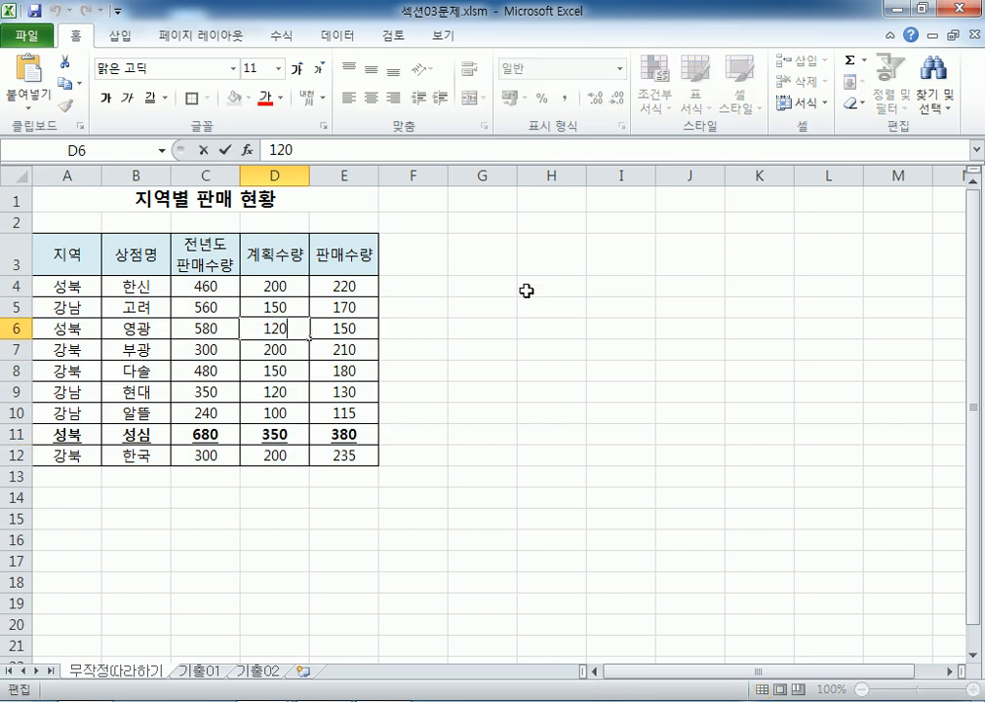
{"action": "key", "text": "BackSpace"}
{"action": "type", "text": "3"}
{"action": "key", "text": "Return"}
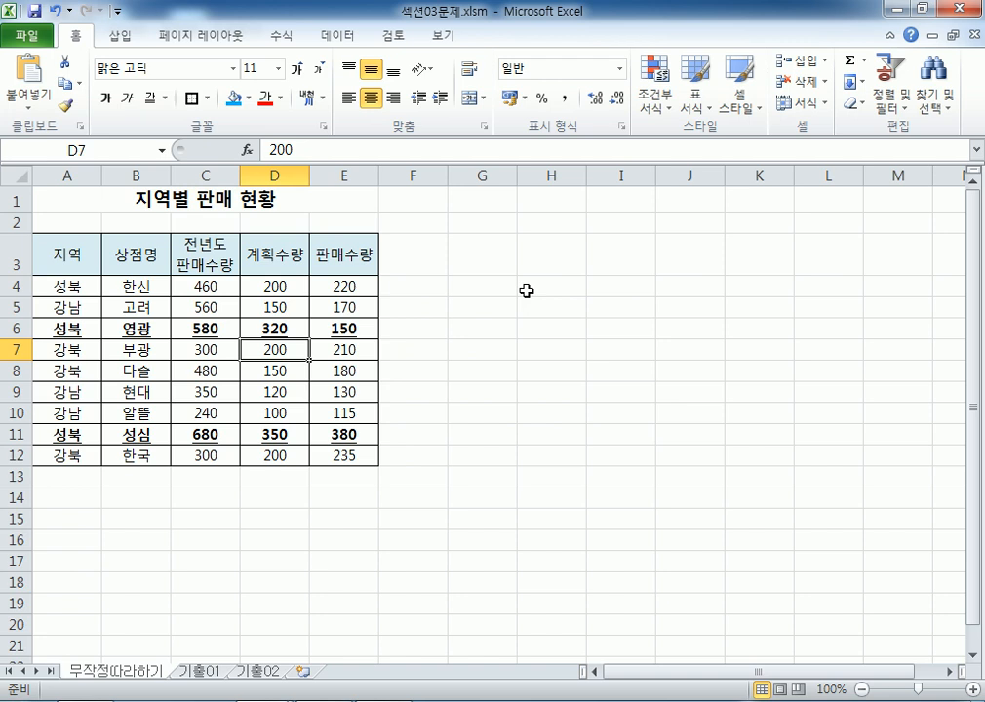
{"action": "key", "text": "ctrl+z"}
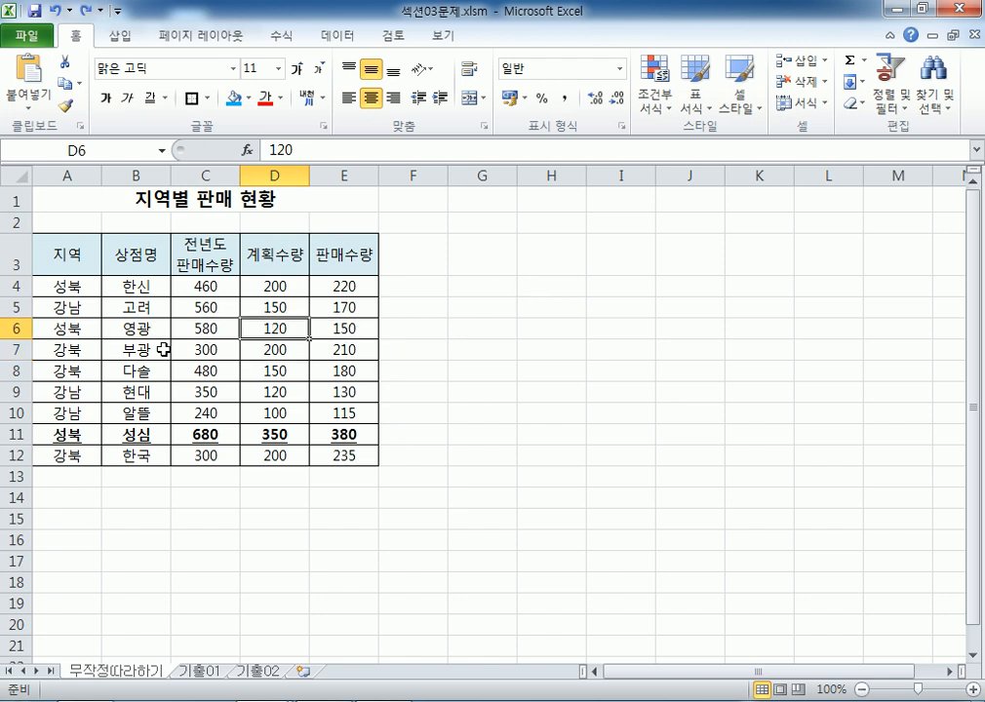
Start another conditional formatting rule for A4:E12 with the type 수식을 사용하여 서식을 지정할 셀 결정
{"action": "left_click_drag", "start_coordinate": [61, 287], "coordinate": [341, 458]}
{"action": "left_click", "coordinate": [655, 107]}
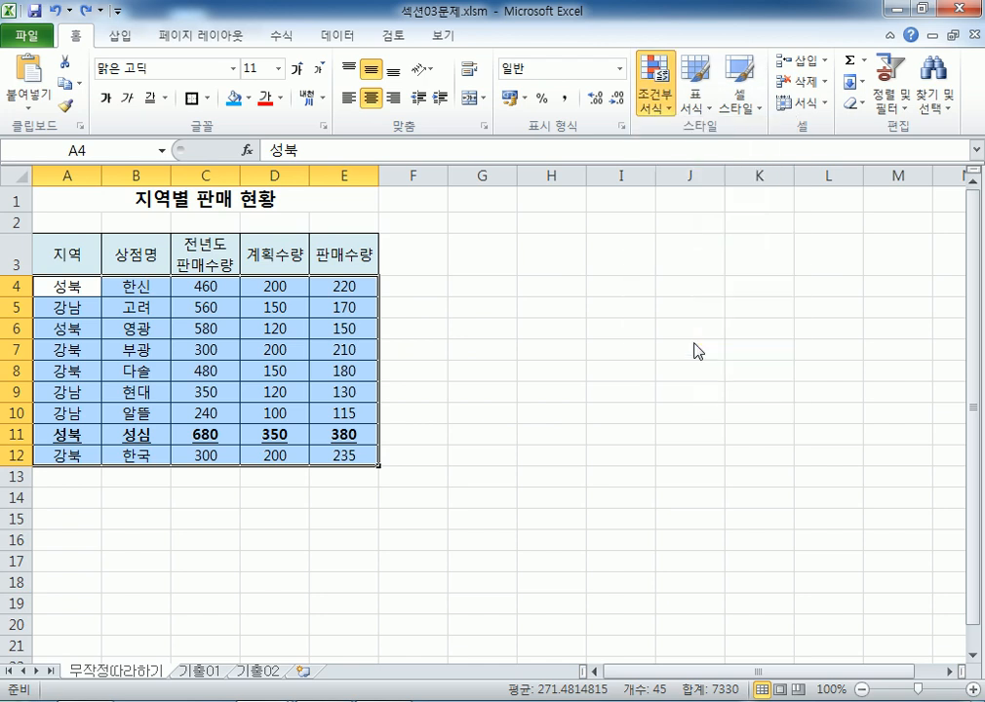
{"action": "left_click", "coordinate": [698, 349]}
{"action": "left_click", "coordinate": [439, 154]}
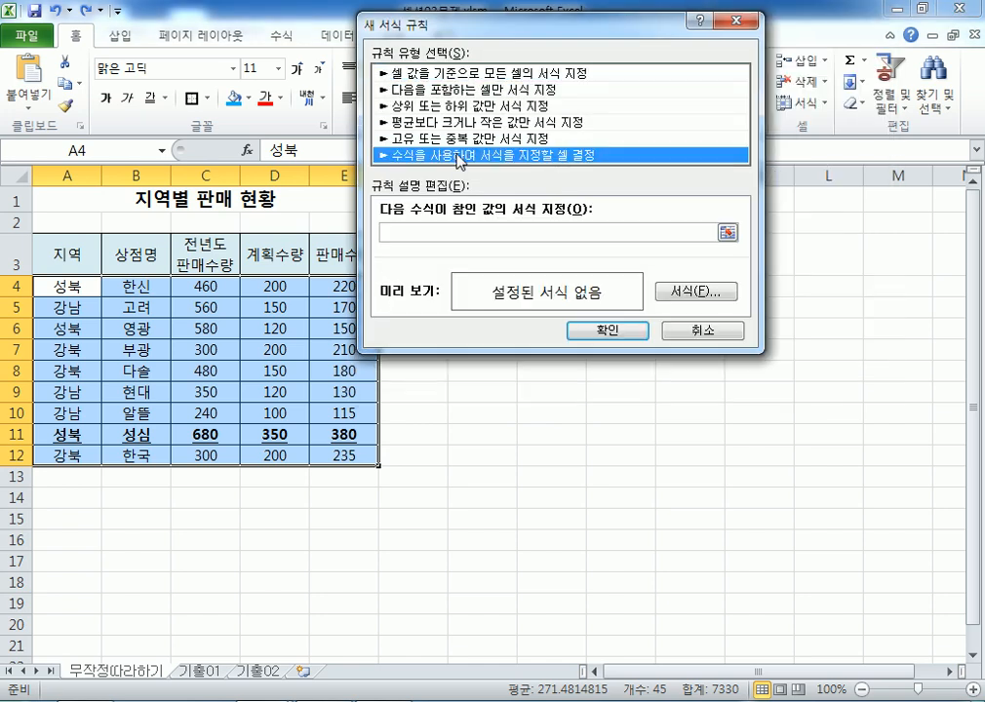
Enter the formula =$D4<150 as the new rule's condition, with only the column of D4 fixed
{"action": "left_click", "coordinate": [441, 238]}
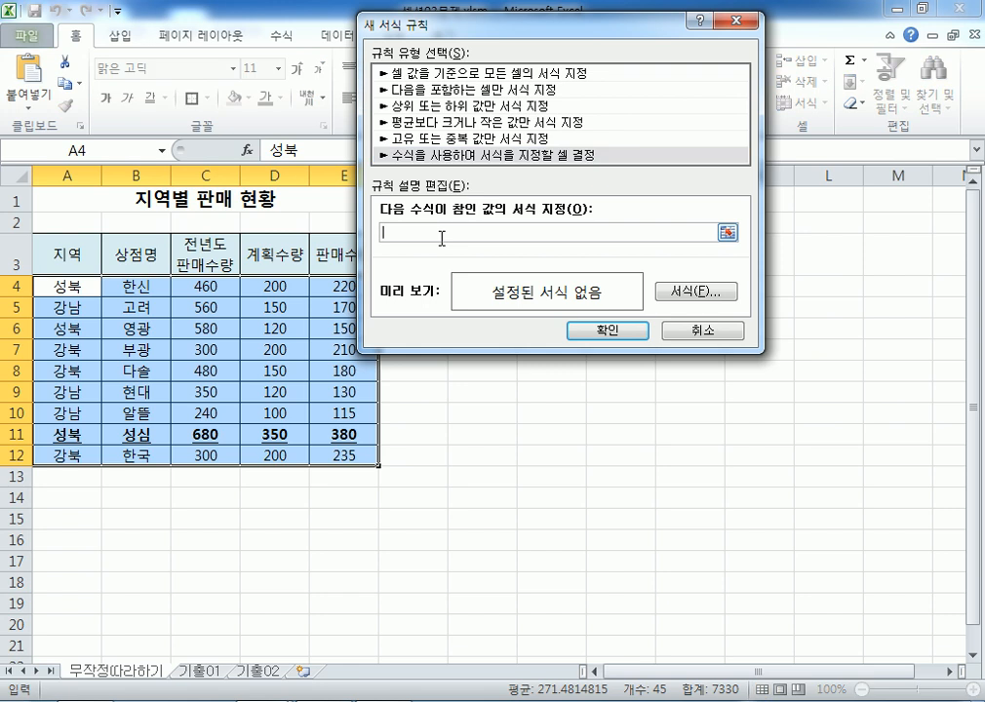
{"action": "left_click", "coordinate": [287, 287]}
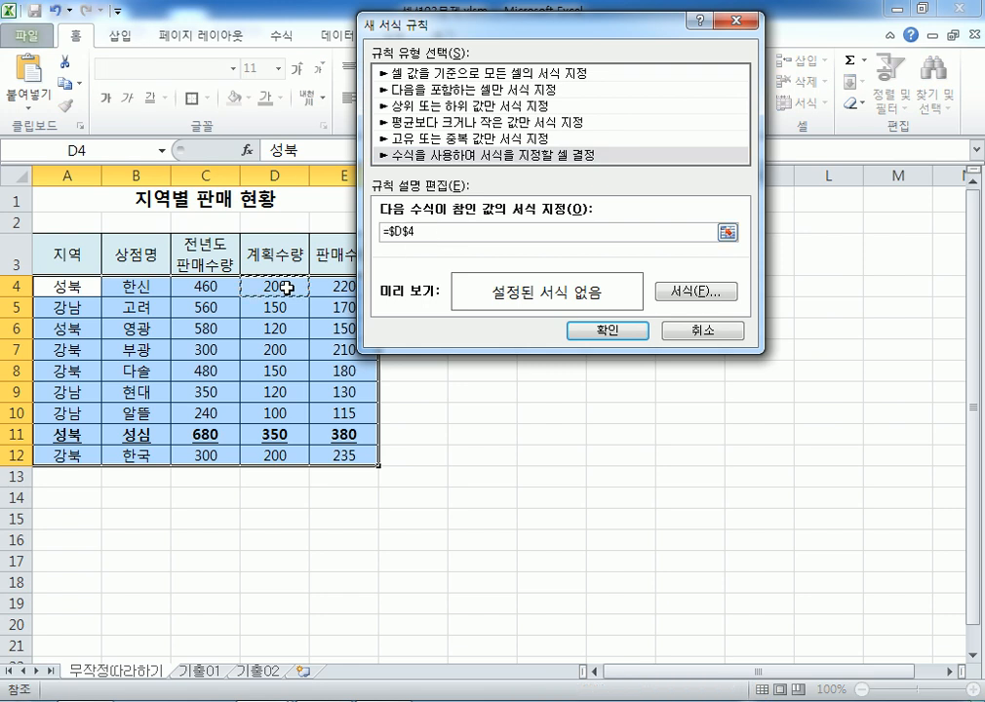
{"action": "key", "text": "F4"}
{"action": "key", "text": "F4"}
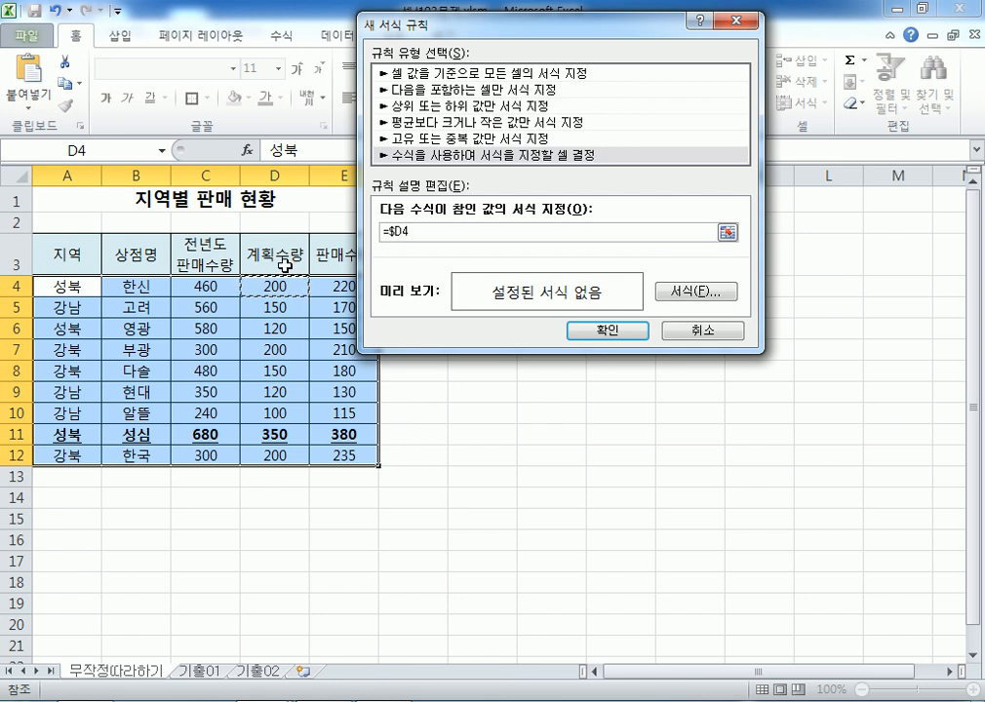
{"action": "type", "text": "<150"}
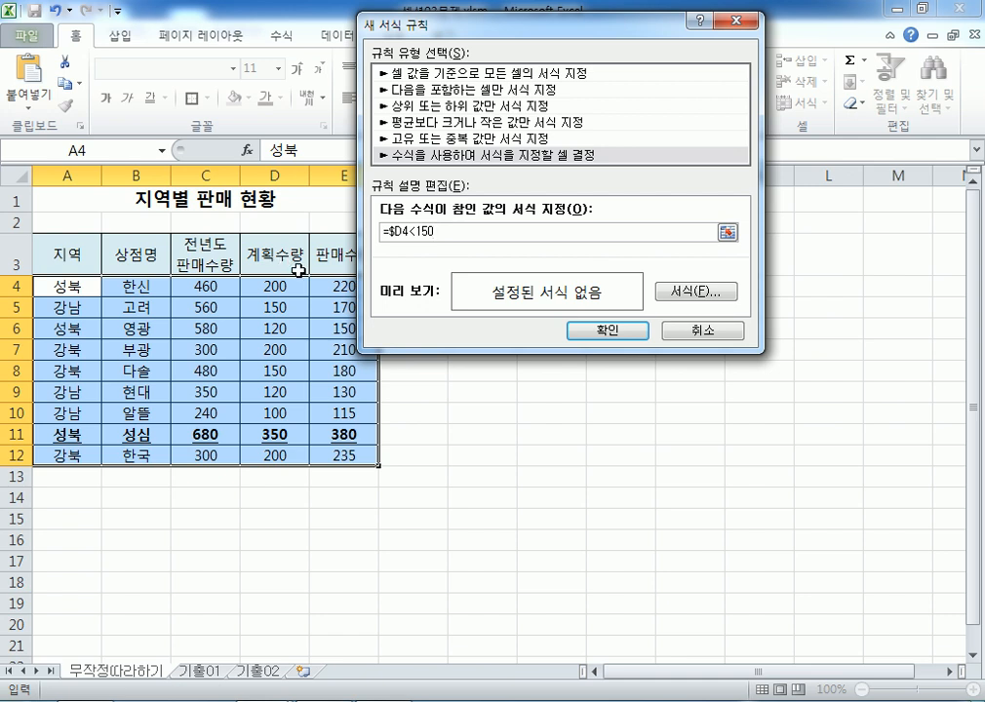
Give the =$D4<150 rule a red font colour and the 기울임꼴 font style
{"action": "left_click", "coordinate": [689, 295]}
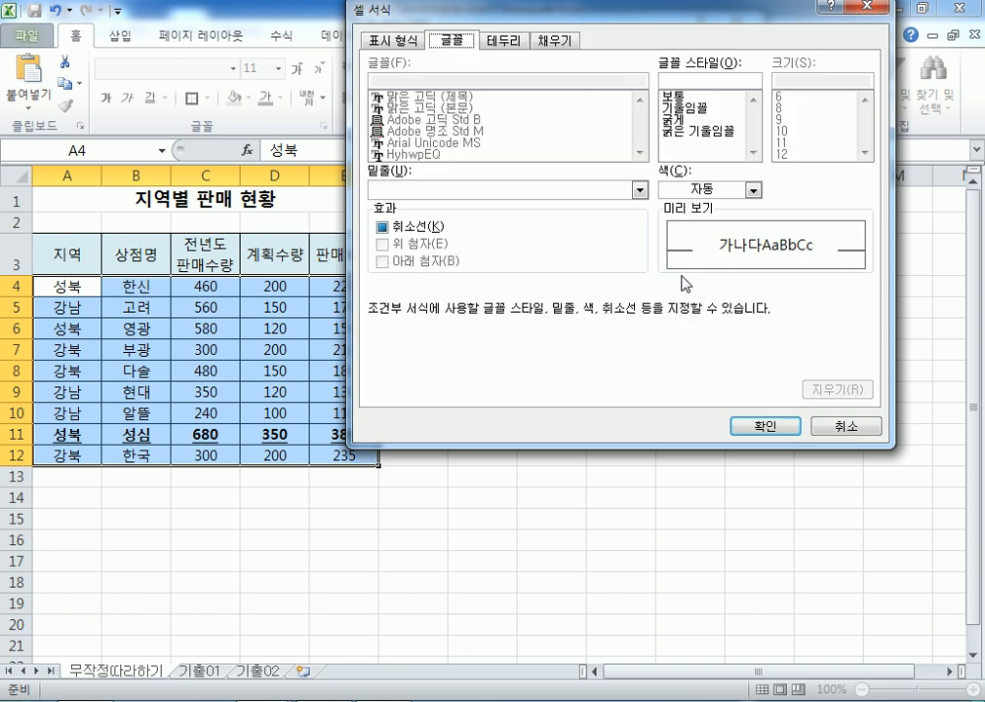
{"action": "left_click", "coordinate": [719, 187]}
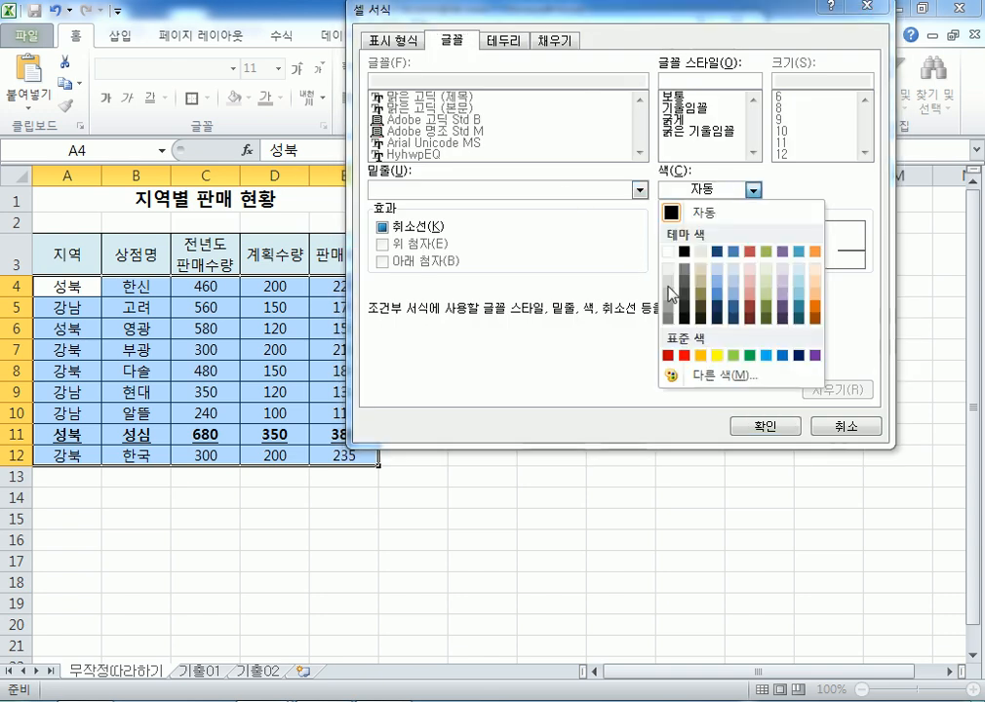
{"action": "left_click", "coordinate": [683, 351]}
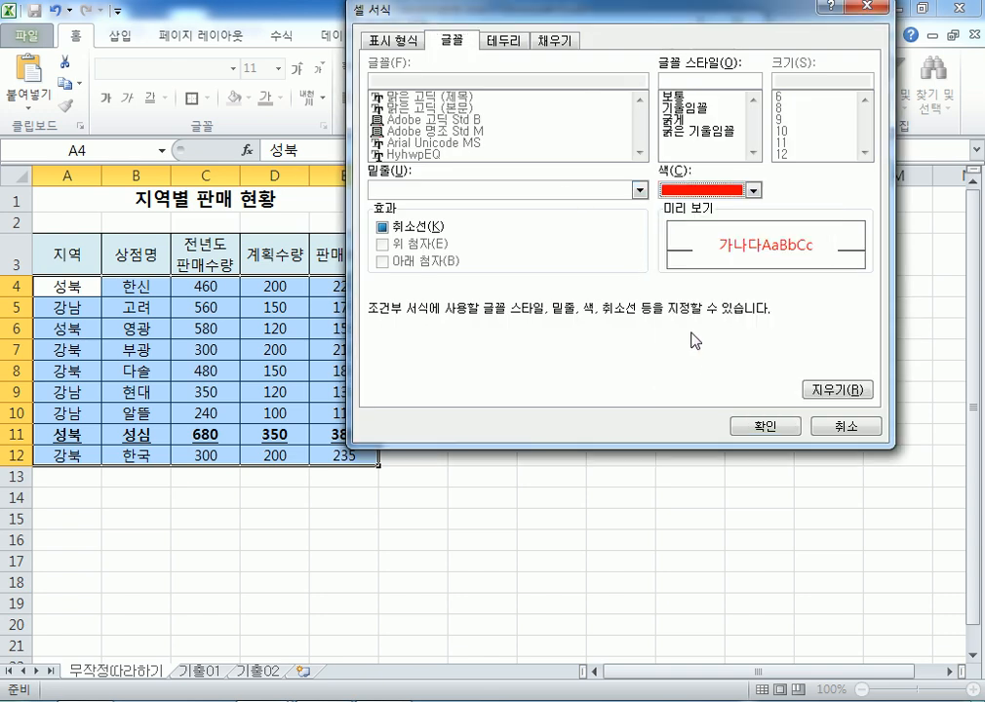
{"action": "left_click", "coordinate": [688, 108]}
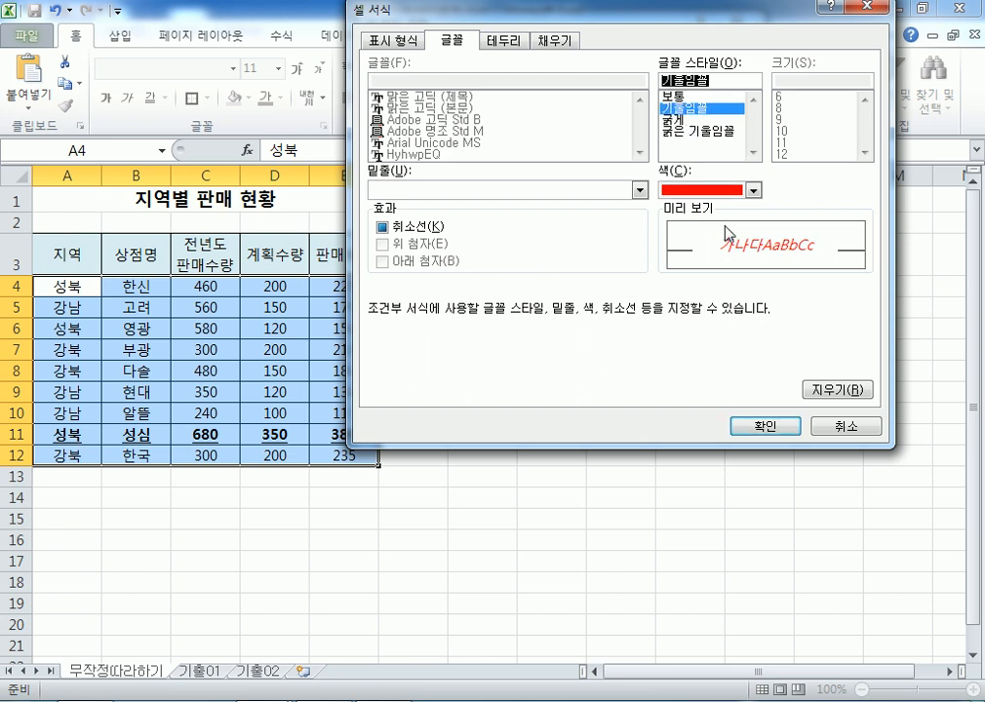
{"action": "left_click", "coordinate": [767, 427]}
{"action": "left_click", "coordinate": [695, 292]}
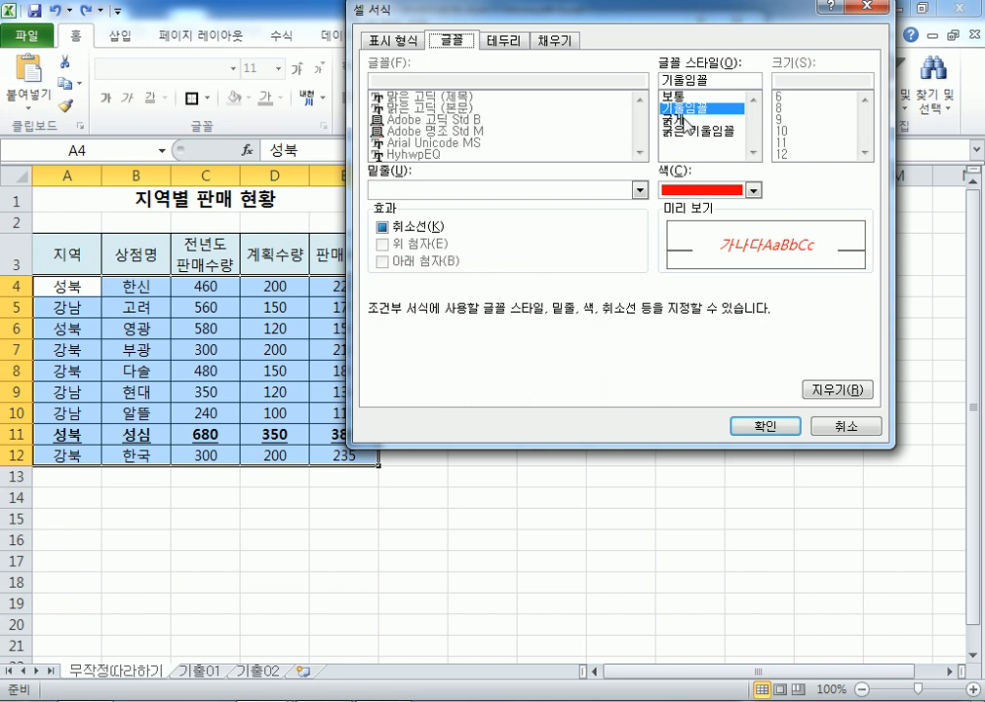
{"action": "left_click", "coordinate": [763, 426]}
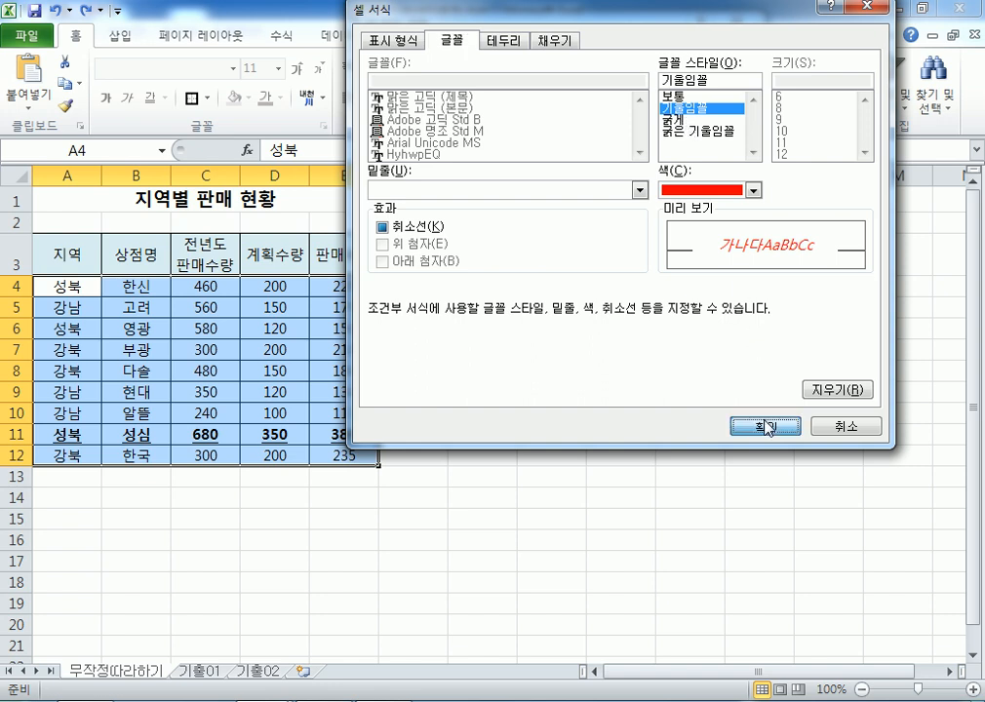
Copy the rule's formula, switch to Notepad and add the line "=$D4<150 : 150미만" after a blank line below 서식 지정
{"action": "left_click_drag", "start_coordinate": [442, 231], "coordinate": [341, 221]}
{"action": "key", "text": "ctrl+c"}
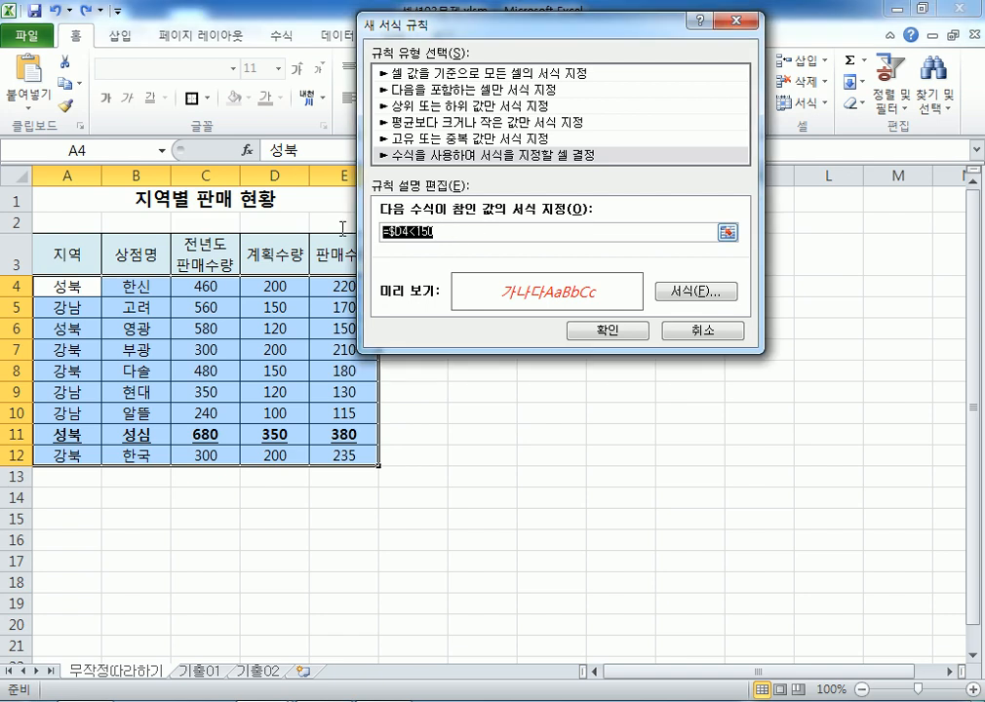
{"action": "key", "text": "alt+Tab"}
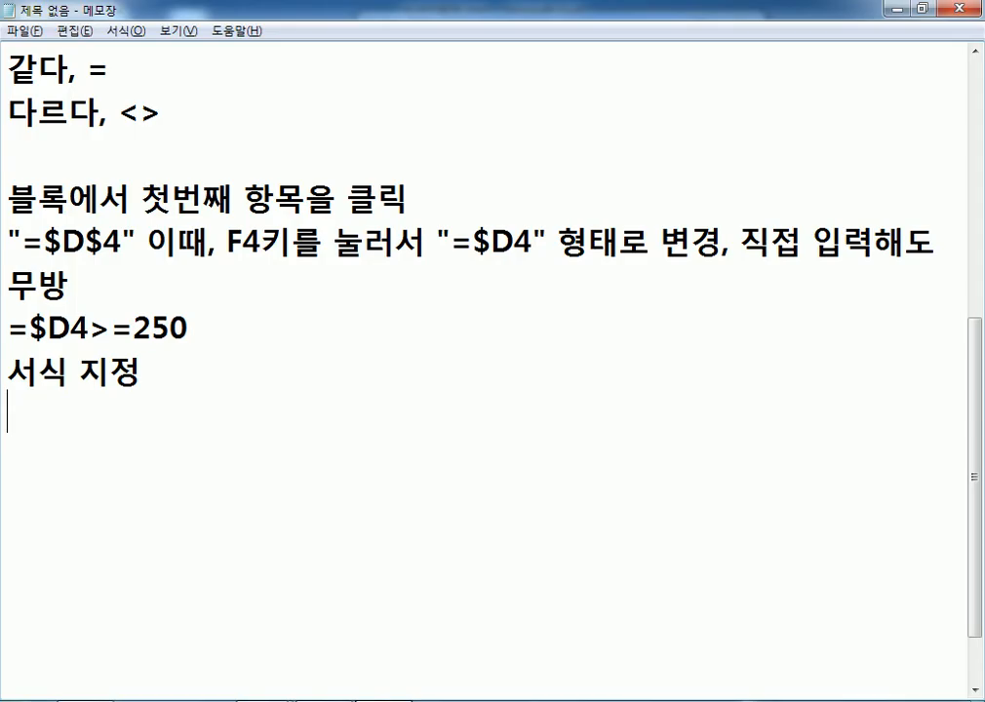
{"action": "key", "text": "Return"}
{"action": "key", "text": "Return"}
{"action": "key", "text": "ctrl+v"}
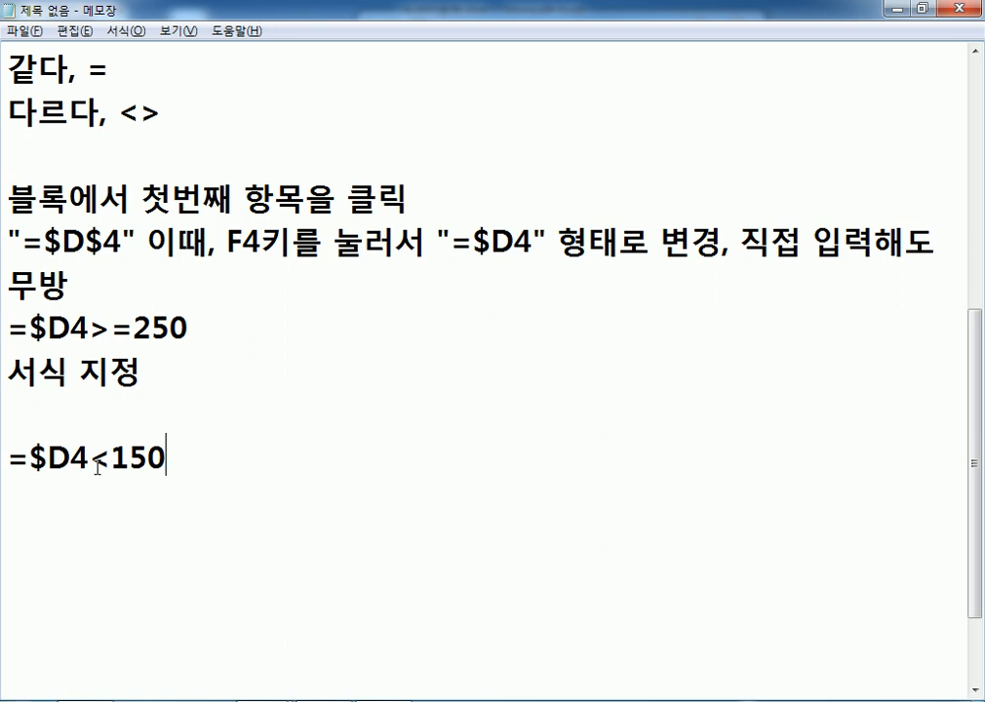
{"action": "type", "text": ": 150미"}
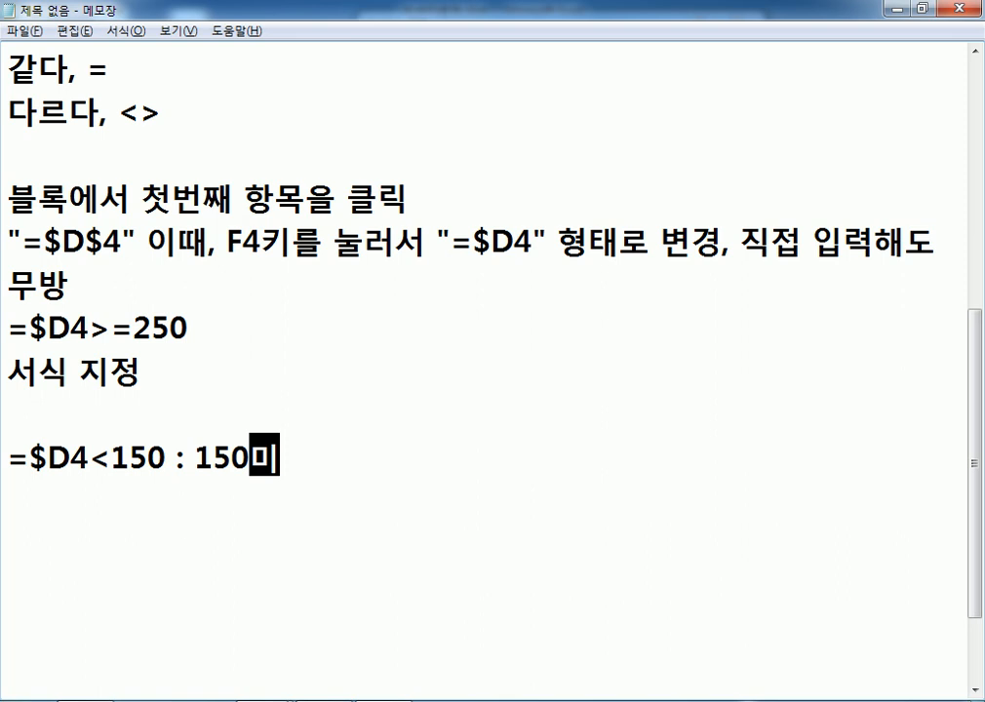
{"action": "type", "text": "마ㄴ"}
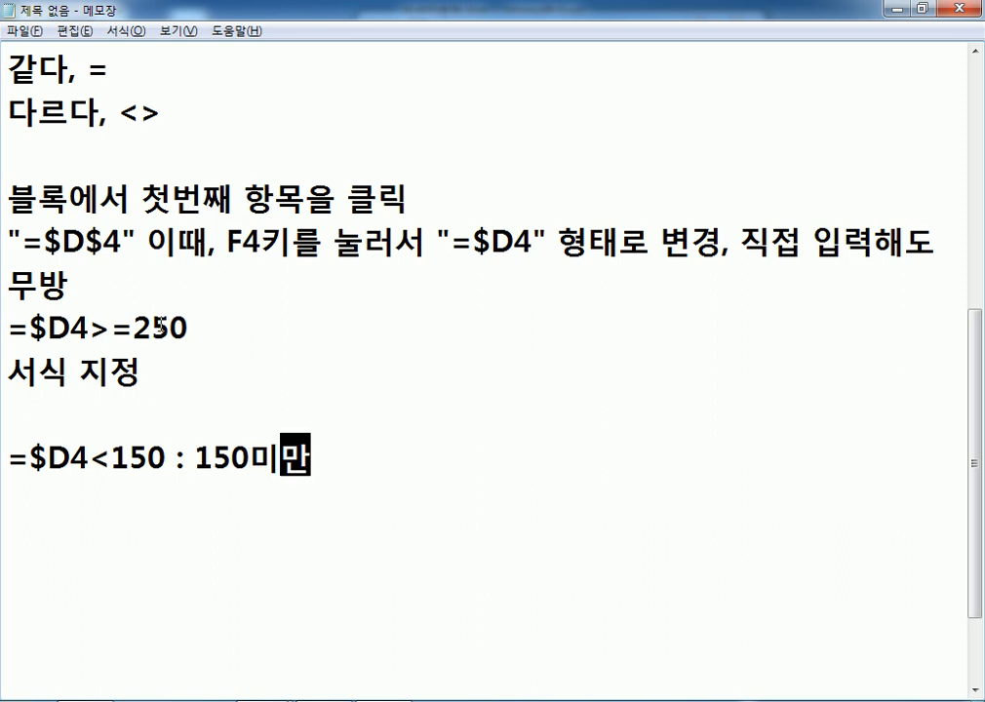
Append the explanation ": 250이상" to the =$D4>=250 line in the notes
{"action": "left_click", "coordinate": [245, 312]}
{"action": "type", "text": ": 2"}
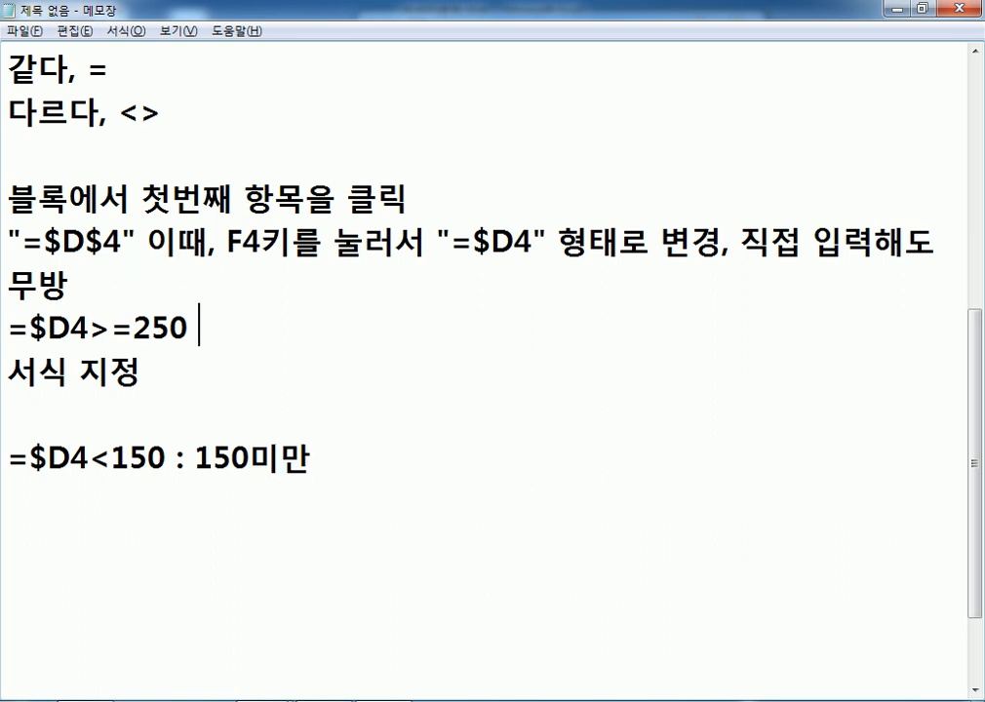
{"action": "type", "text": "50이상"}
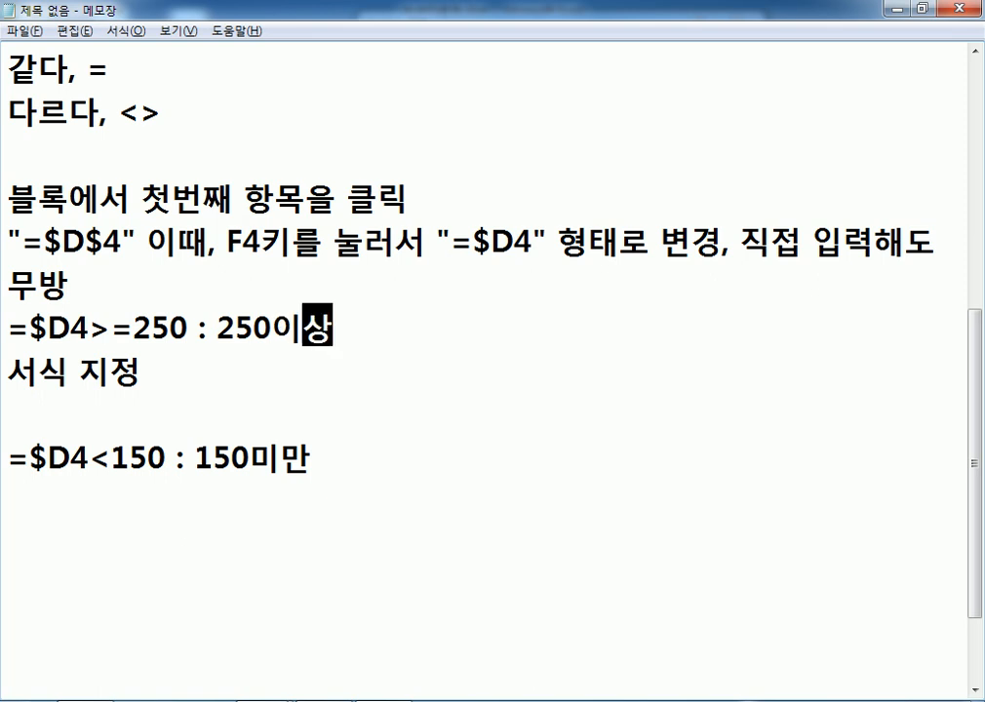
Review the comparison operators for 이상 and 미만 in the notes and compare them with those in the two formulas
{"action": "scroll", "coordinate": [233, 303], "scroll_direction": "up", "scroll_amount": 2}
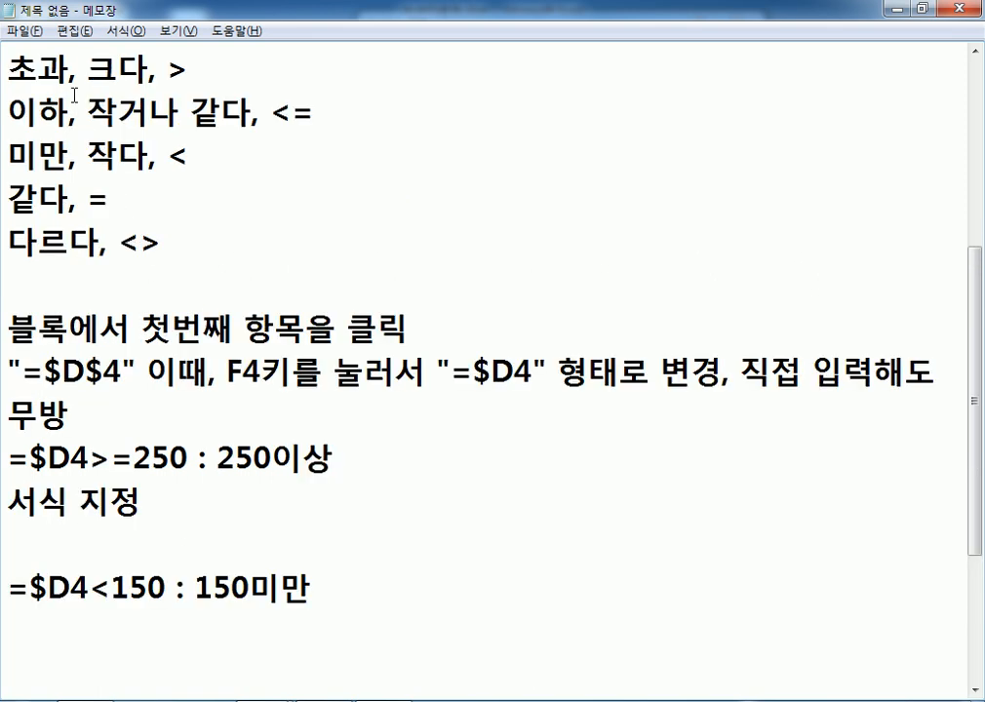
{"action": "left_click_drag", "start_coordinate": [86, 155], "coordinate": [147, 155]}
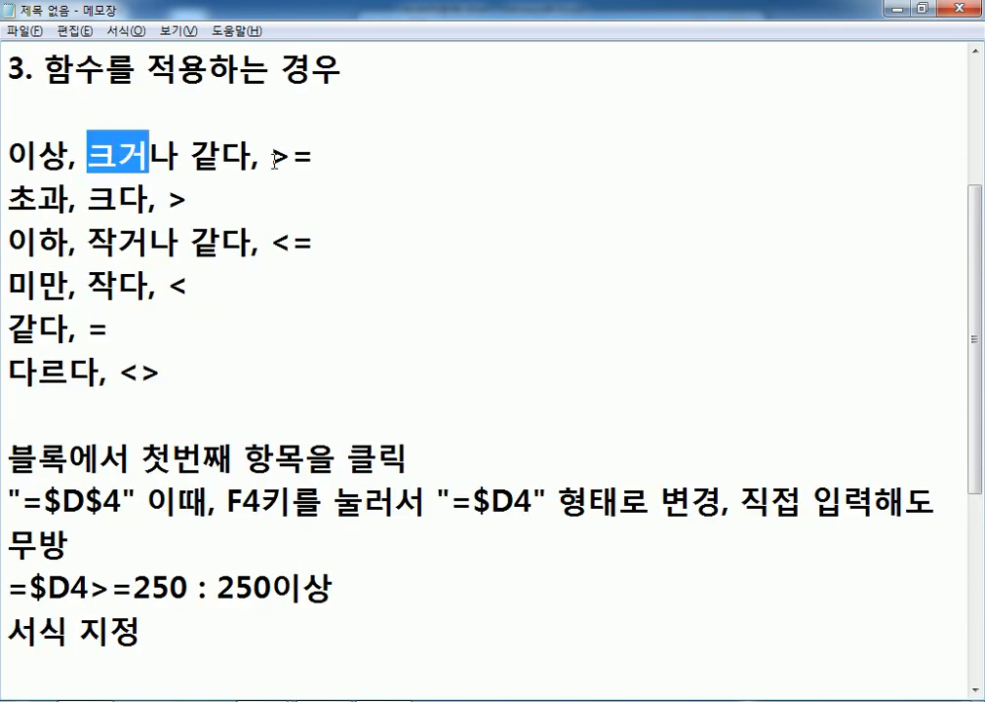
{"action": "left_click_drag", "start_coordinate": [270, 155], "coordinate": [314, 155]}
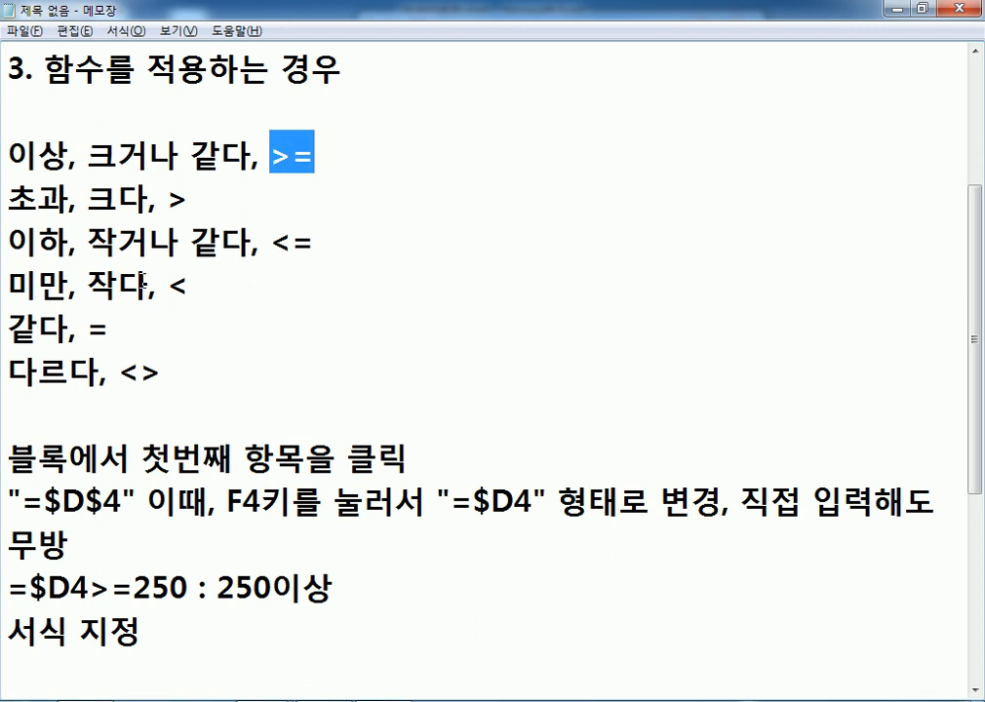
{"action": "left_click_drag", "start_coordinate": [172, 282], "coordinate": [186, 282]}
{"action": "scroll", "coordinate": [293, 346], "scroll_direction": "down", "scroll_amount": 2}
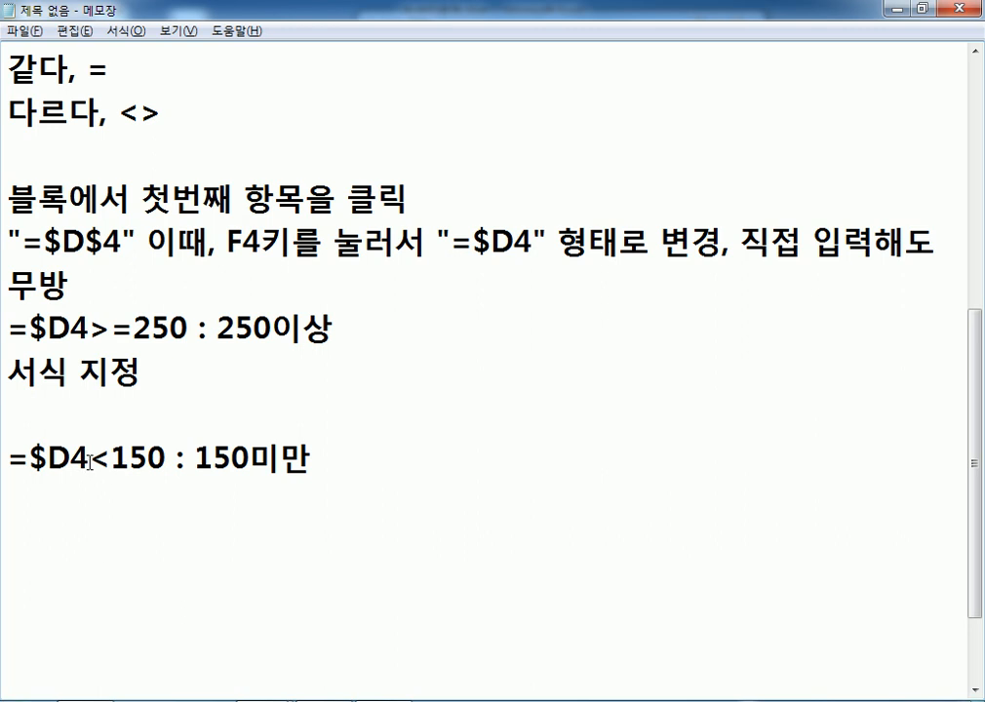
{"action": "left_click_drag", "start_coordinate": [89, 460], "coordinate": [110, 461]}
{"action": "left_click_drag", "start_coordinate": [89, 332], "coordinate": [129, 331]}
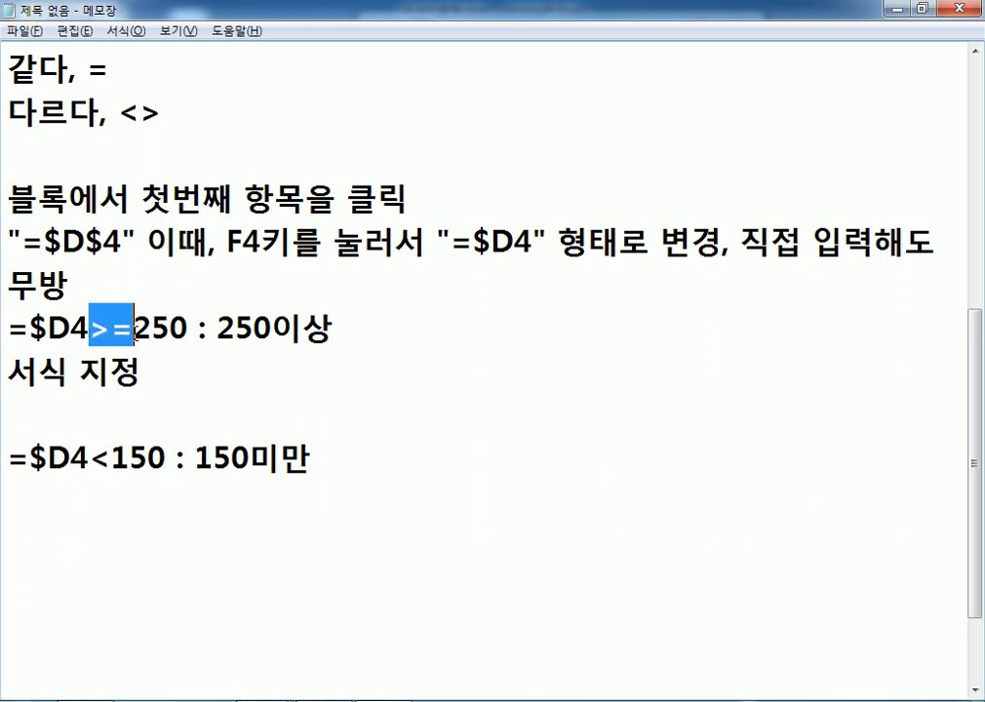
{"action": "left_click", "coordinate": [121, 501]}
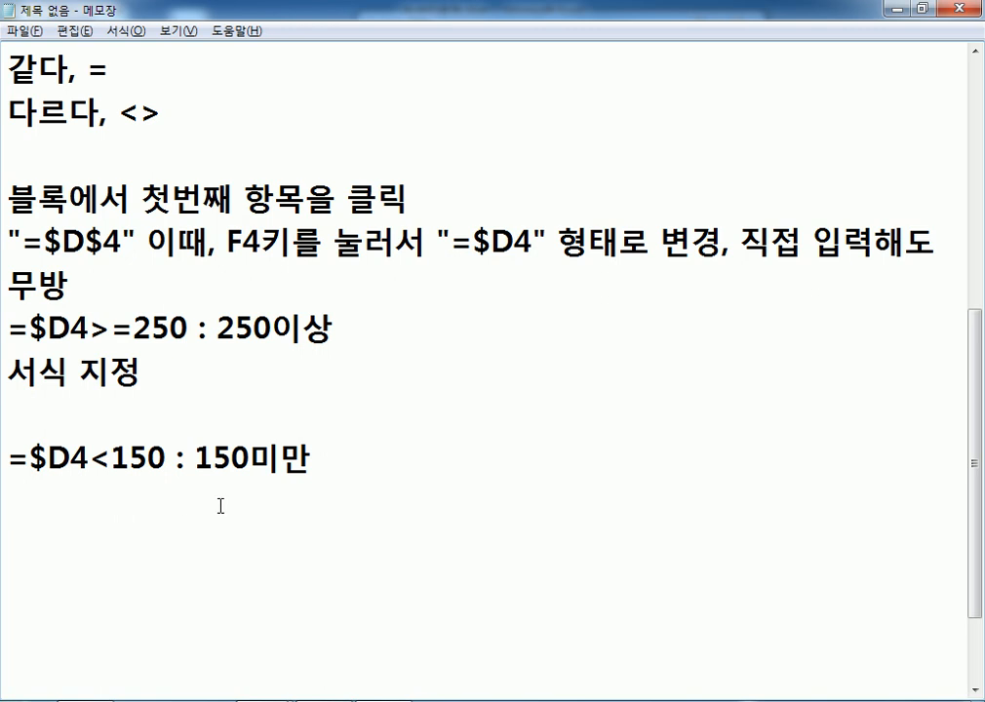
Return to Excel and apply the =$D4<150 rule to A4:E12
{"action": "key", "text": "alt+Tab"}
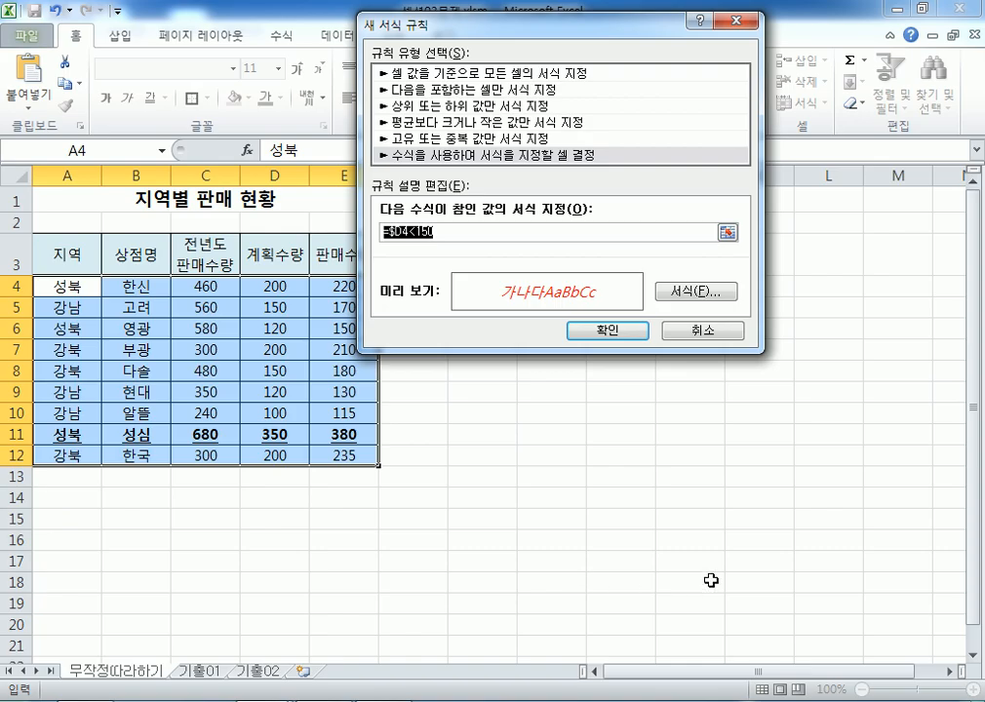
{"action": "left_click", "coordinate": [613, 333]}
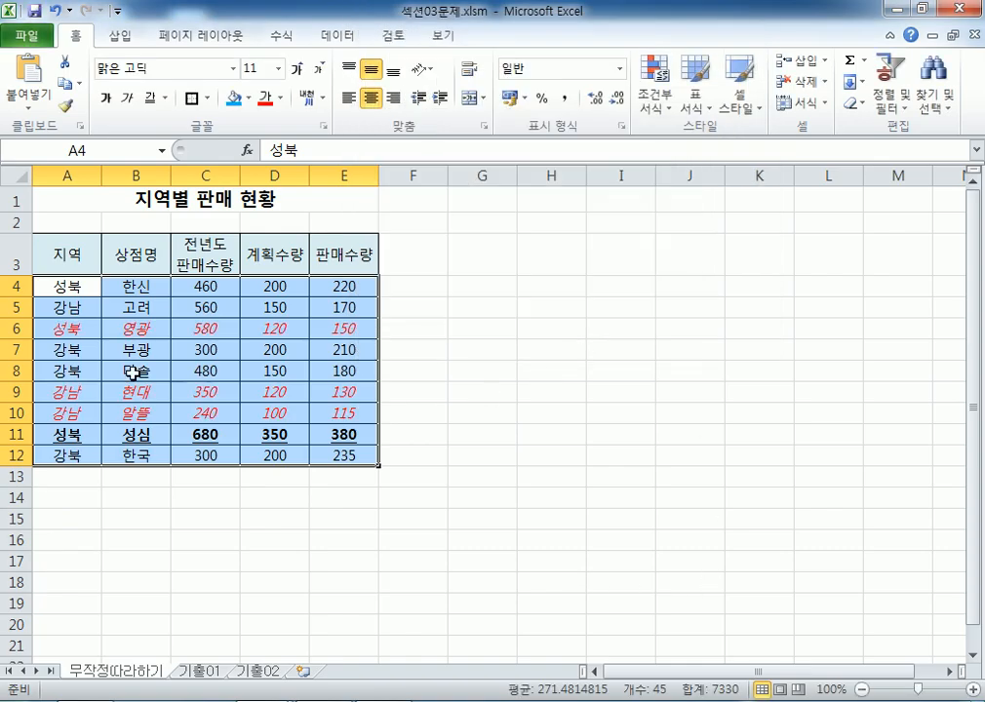
{"action": "left_click", "coordinate": [106, 348]}
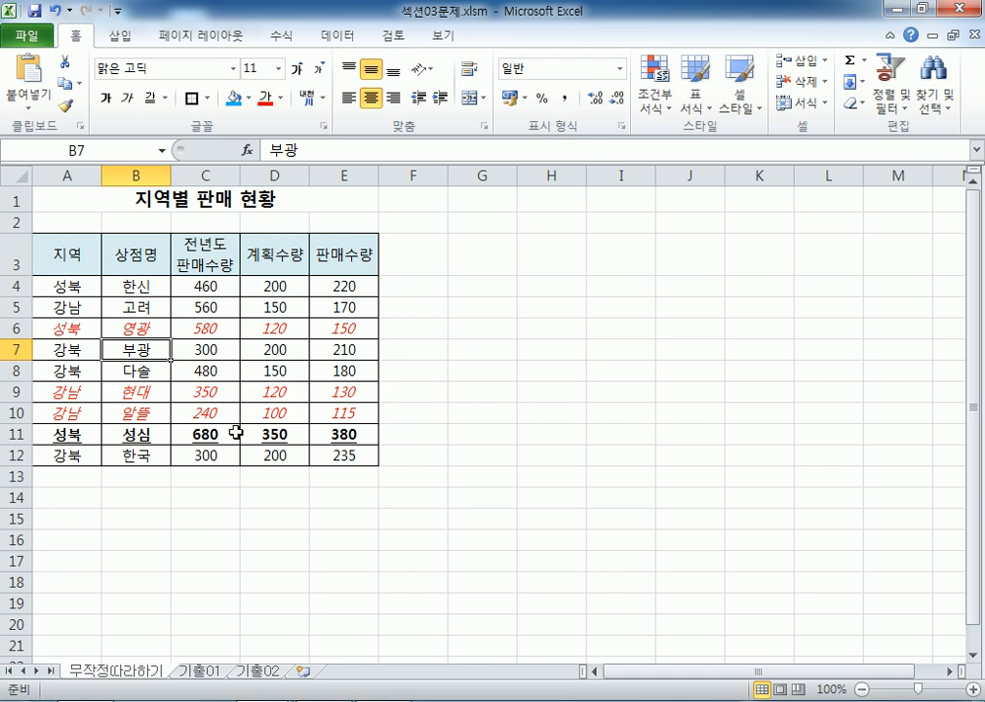
Test the rules by changing the 계획수량 value in D11 to 110, and undo the change
{"action": "scroll", "coordinate": [275, 411], "scroll_direction": "down", "scroll_amount": 2}
{"action": "left_click", "coordinate": [277, 281]}
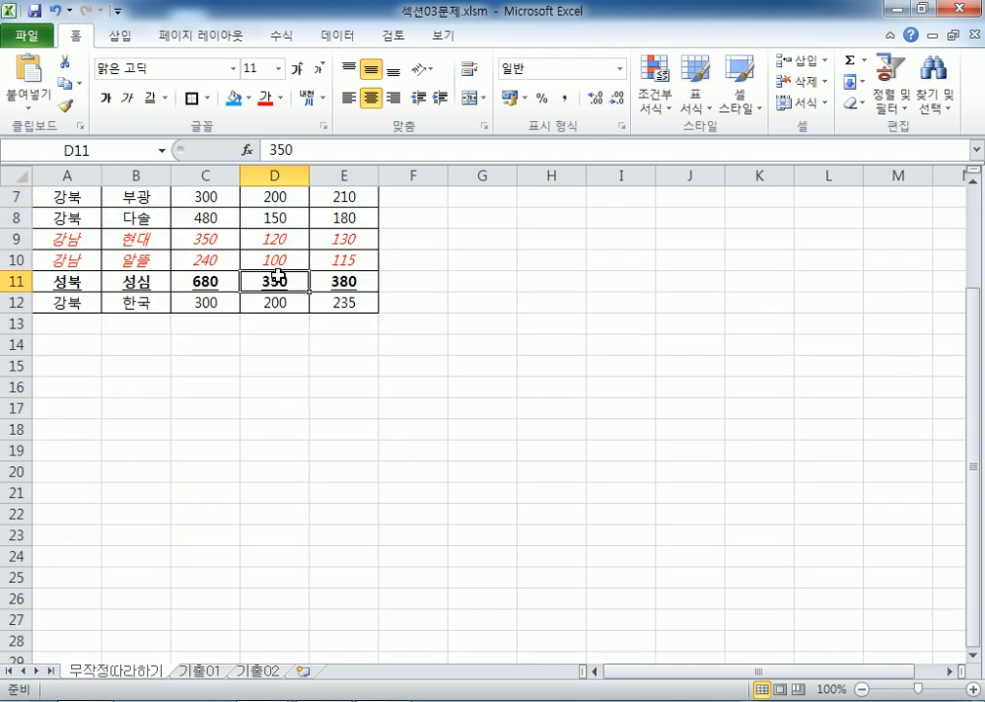
{"action": "type", "text": "1"}
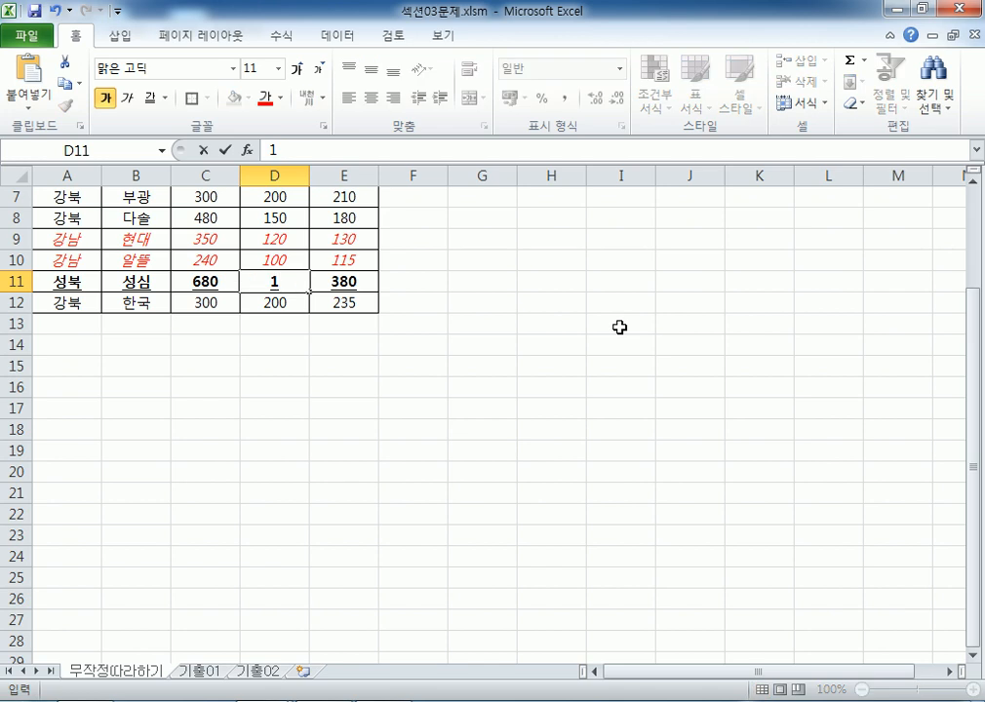
{"action": "type", "text": "10"}
{"action": "key", "text": "Return"}
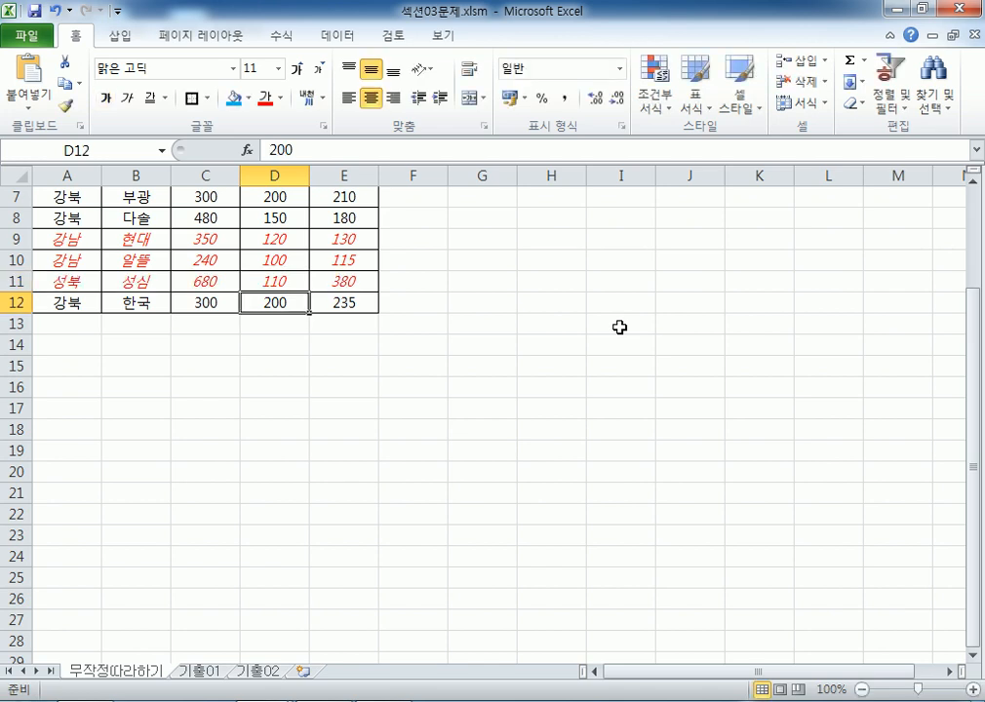
{"action": "key", "text": "ctrl+z"}
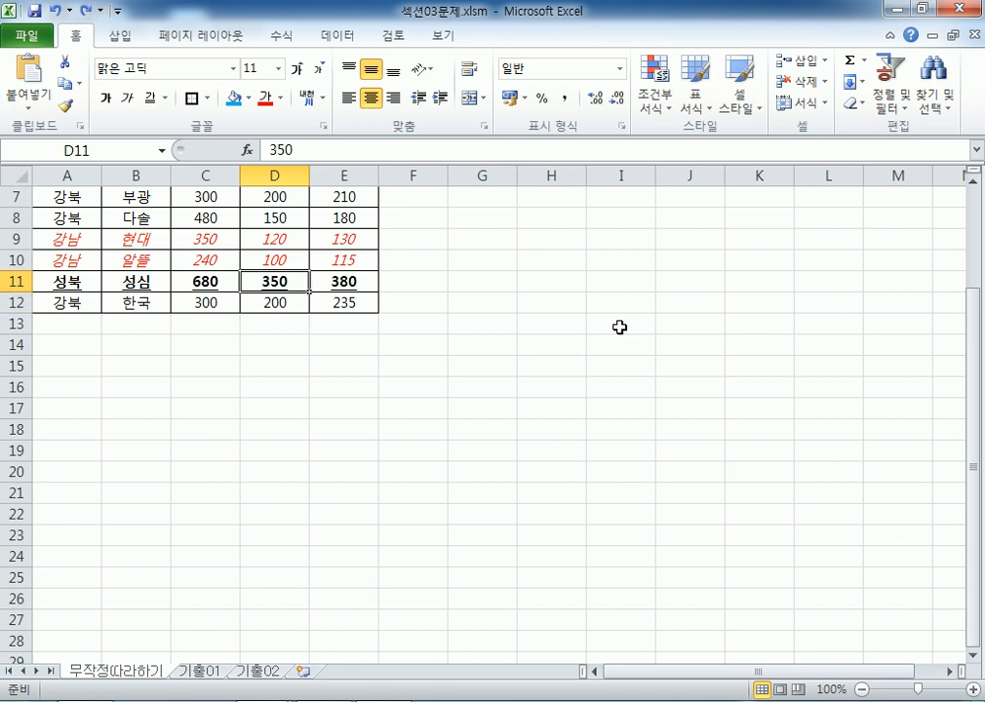
{"action": "scroll", "coordinate": [390, 410], "scroll_direction": "up", "scroll_amount": 2}
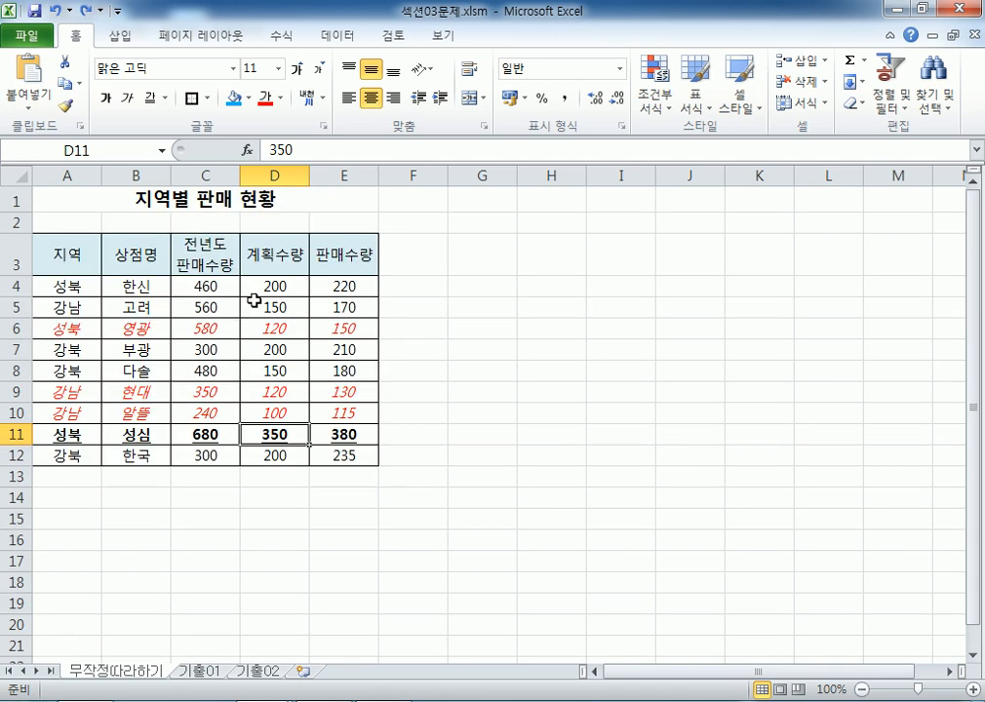
Start a new conditional formatting rule for D4:D12 with the type 다음을 포함하는 셀만 서식 지정, moving the dialog clear of the table
{"action": "left_click_drag", "start_coordinate": [275, 286], "coordinate": [271, 456]}
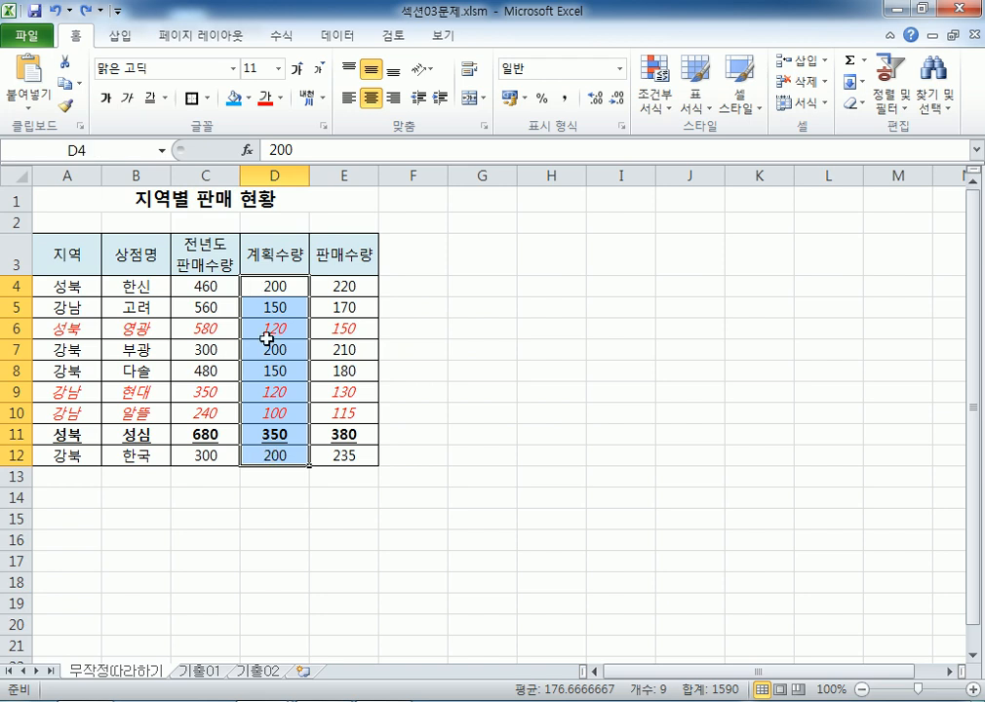
{"action": "left_click", "coordinate": [667, 114]}
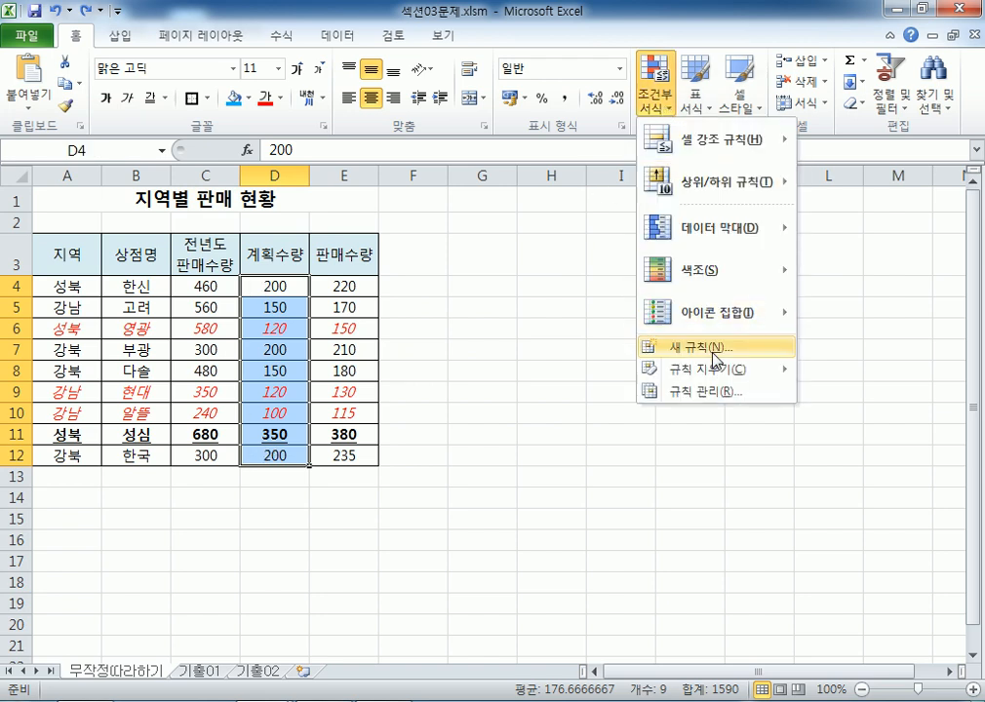
{"action": "left_click", "coordinate": [653, 346]}
{"action": "left_click", "coordinate": [377, 74]}
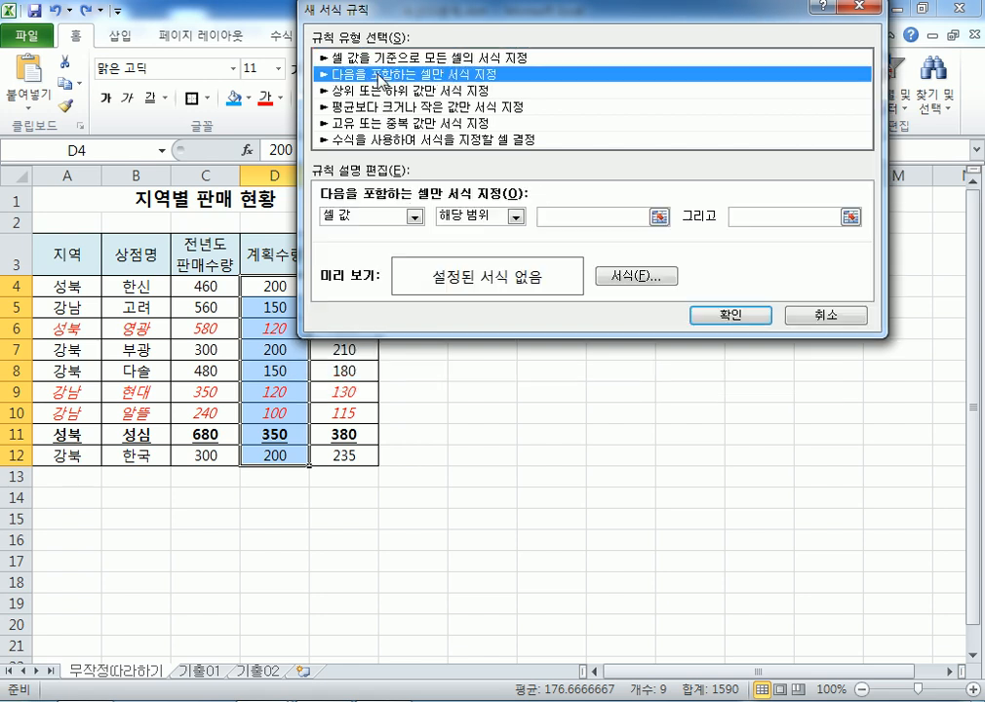
{"action": "left_click_drag", "start_coordinate": [435, 16], "coordinate": [550, 92]}
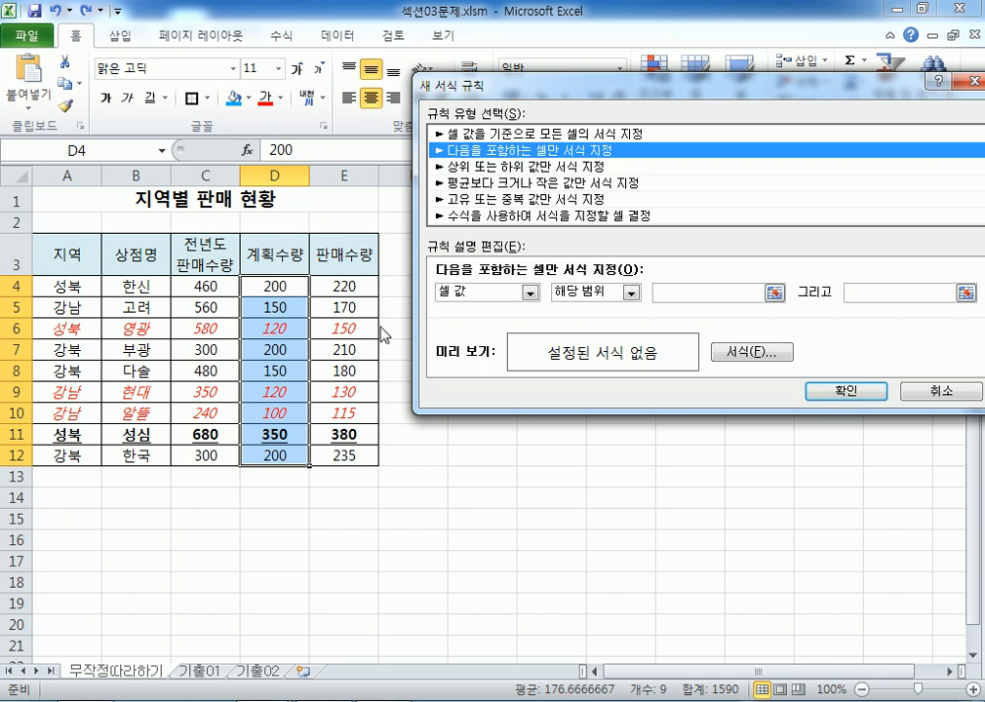
Cancel the cell-only formatting rule and compare selecting the column range D4:D12 with selecting the row range A4:E4
{"action": "key", "text": "Escape"}
{"action": "left_click_drag", "start_coordinate": [282, 284], "coordinate": [262, 455]}
{"action": "left_click_drag", "start_coordinate": [67, 286], "coordinate": [335, 282]}
{"action": "left_click", "coordinate": [340, 282]}
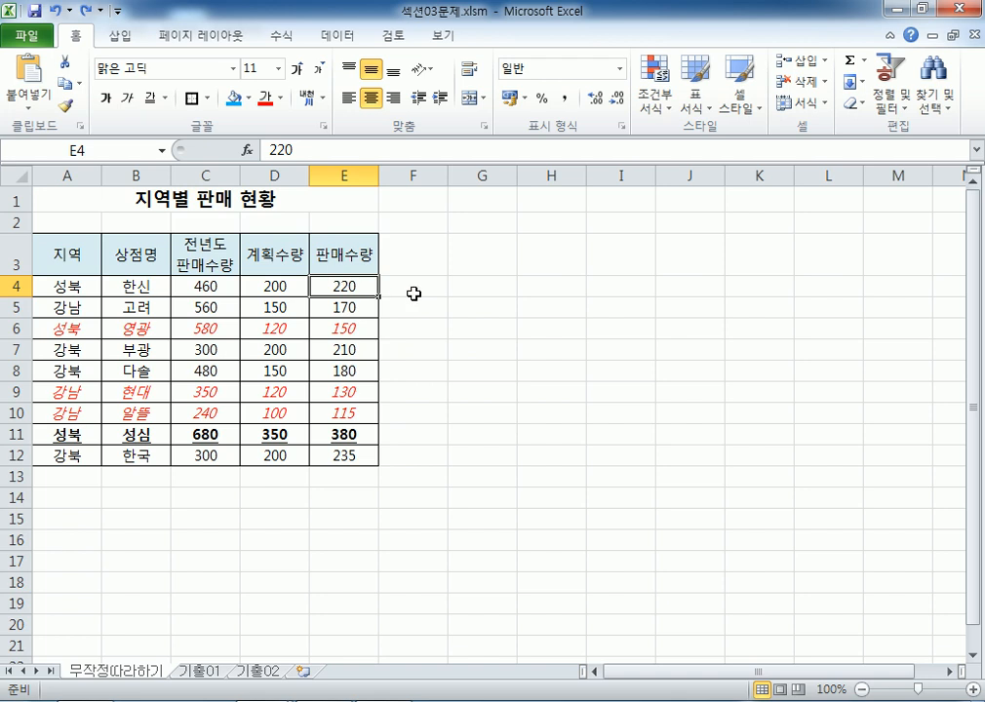
Start a new conditional formatting rule for A4:E12 with the type 수식을 사용하여 서식을 지정할 셀 결정
{"action": "left_click_drag", "start_coordinate": [72, 282], "coordinate": [349, 285]}
{"action": "left_click_drag", "start_coordinate": [73, 287], "coordinate": [340, 455]}
{"action": "left_click", "coordinate": [656, 94]}
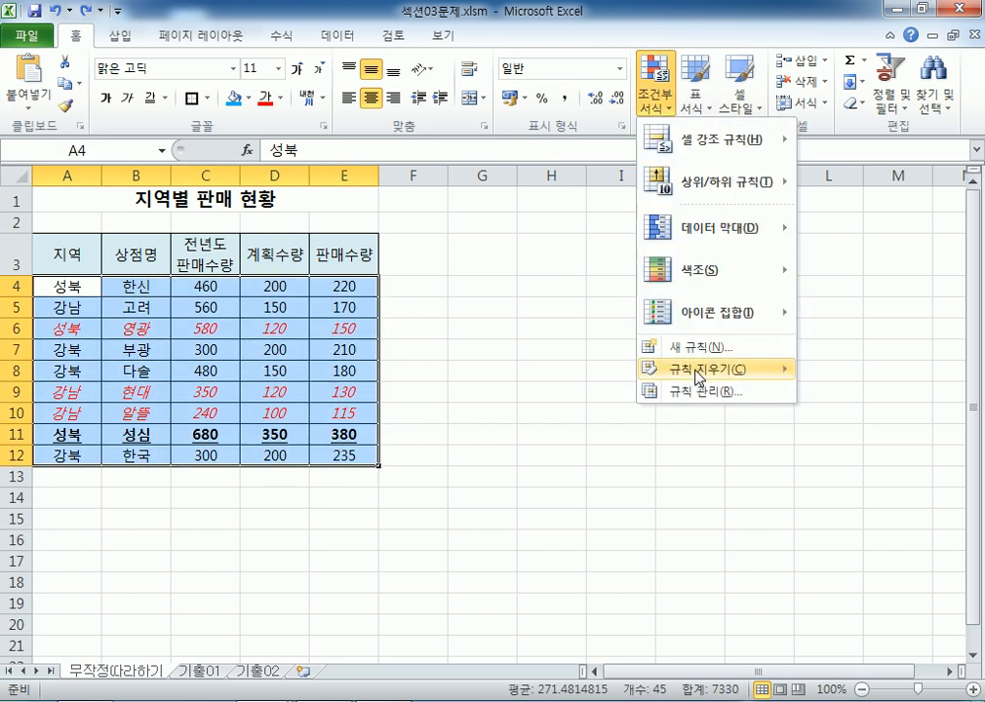
{"action": "key", "text": "Escape"}
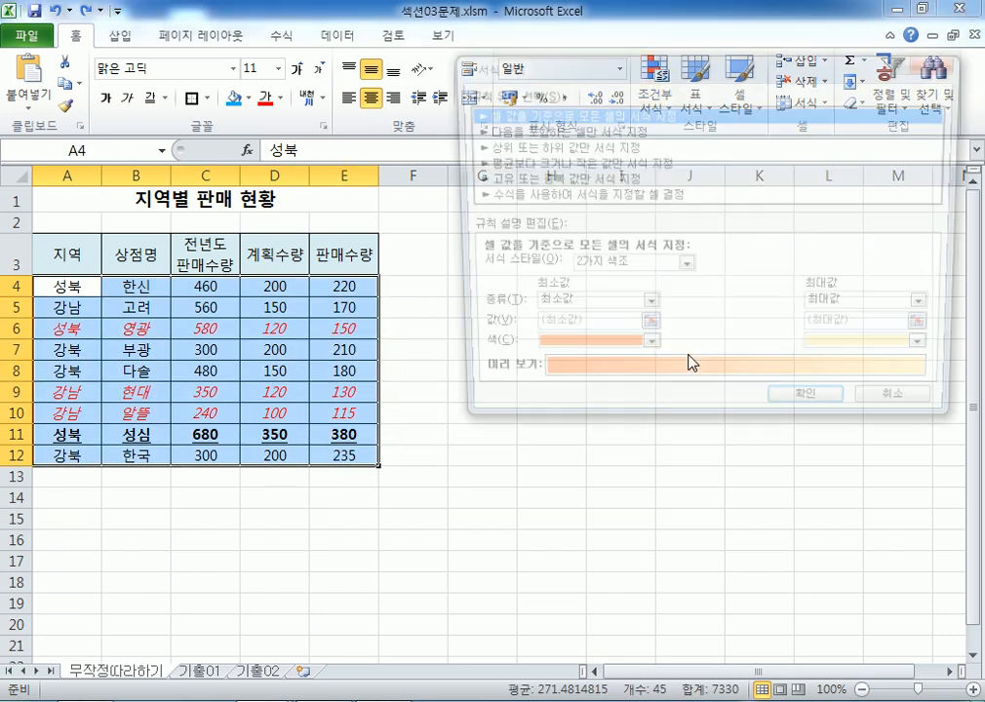
{"action": "left_click", "coordinate": [624, 195]}
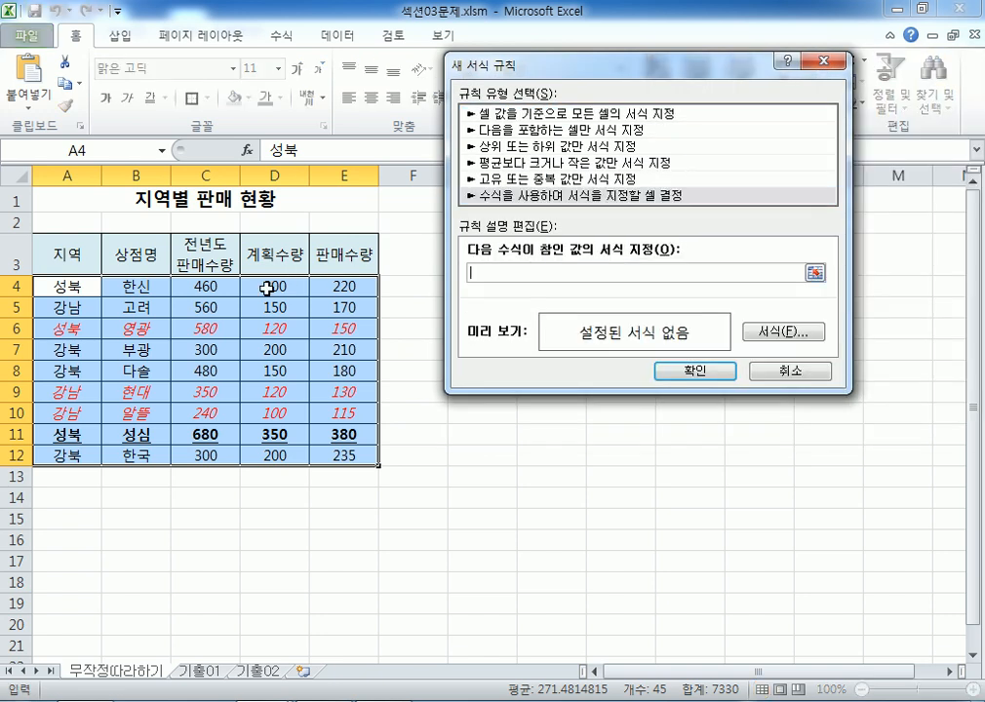
Try C4, B4, A4, E4 and E5 in turn as the formula's cell reference, and cancel the rule
{"action": "left_click", "coordinate": [210, 286]}
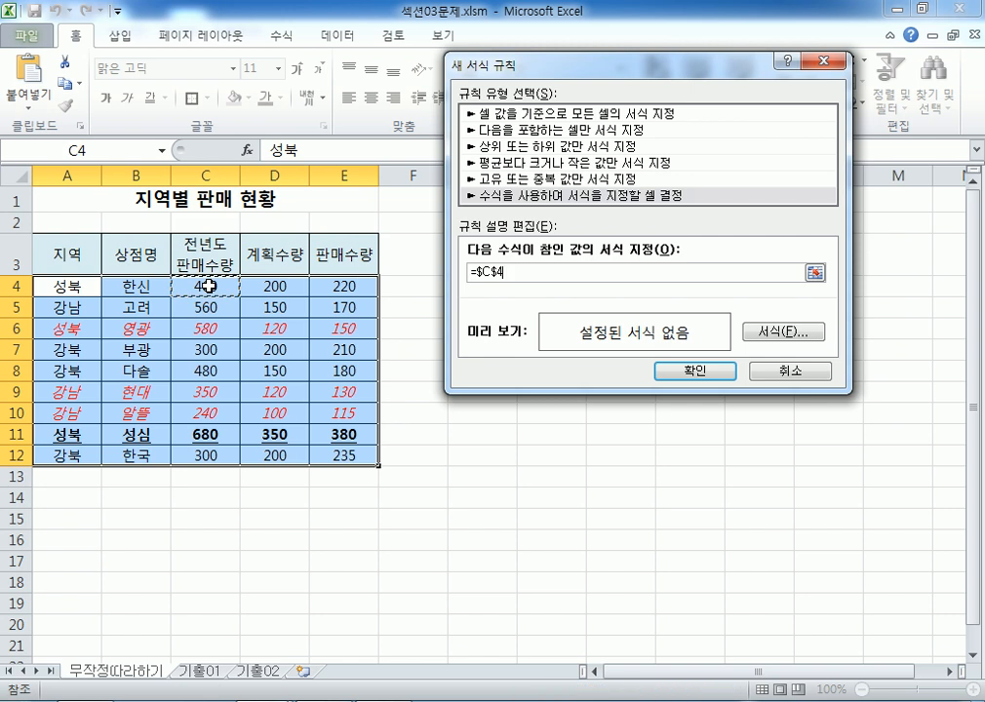
{"action": "left_click", "coordinate": [144, 286]}
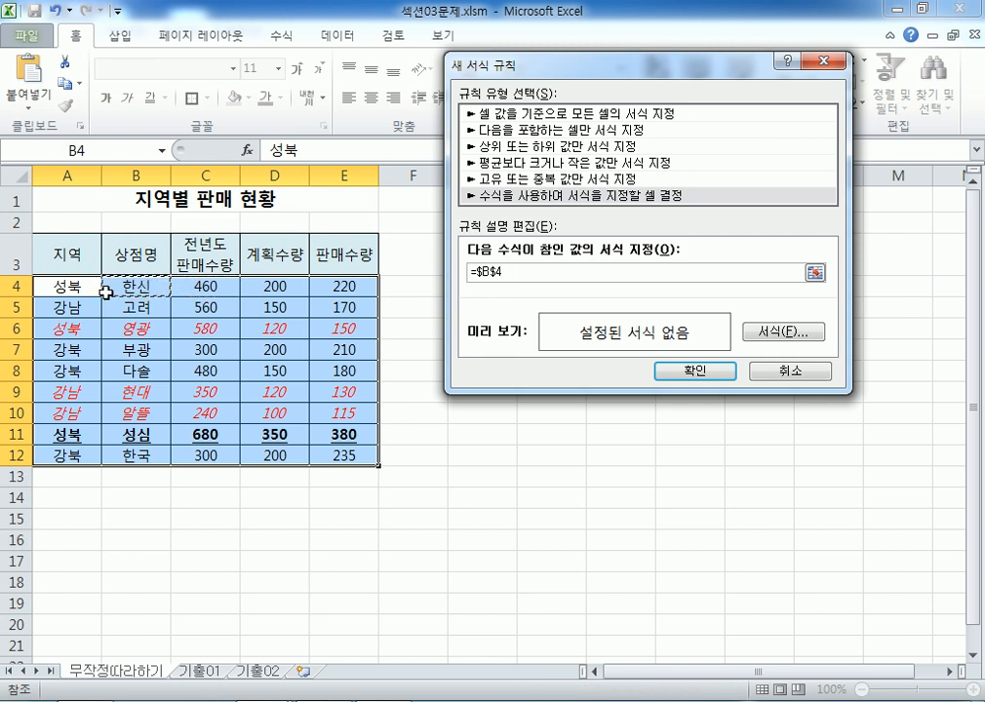
{"action": "left_click", "coordinate": [59, 285]}
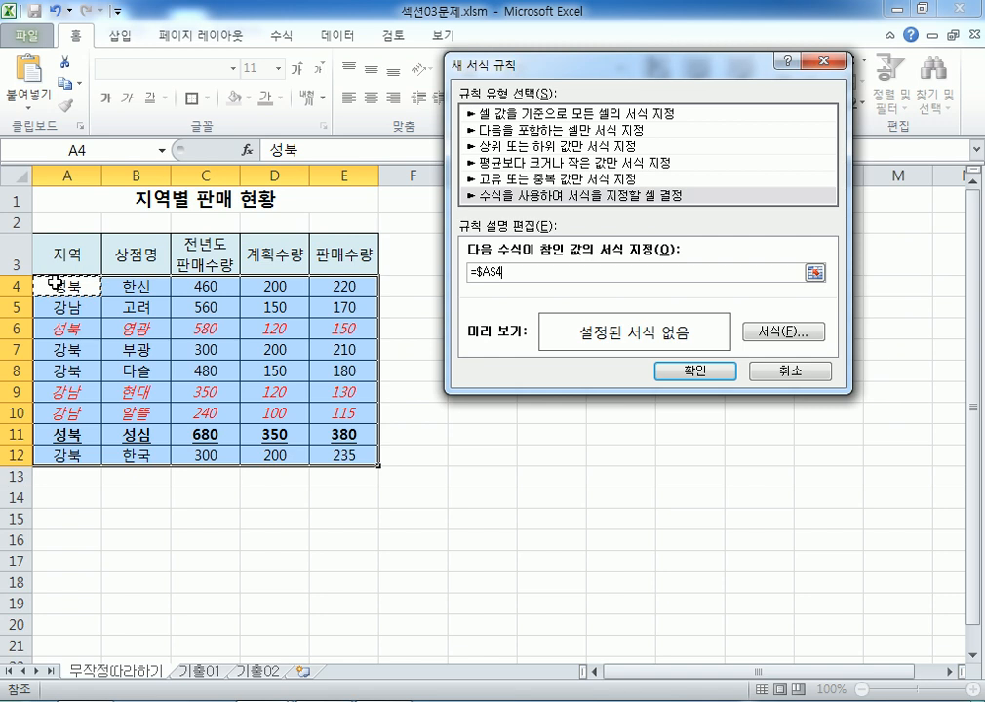
{"action": "left_click", "coordinate": [330, 285]}
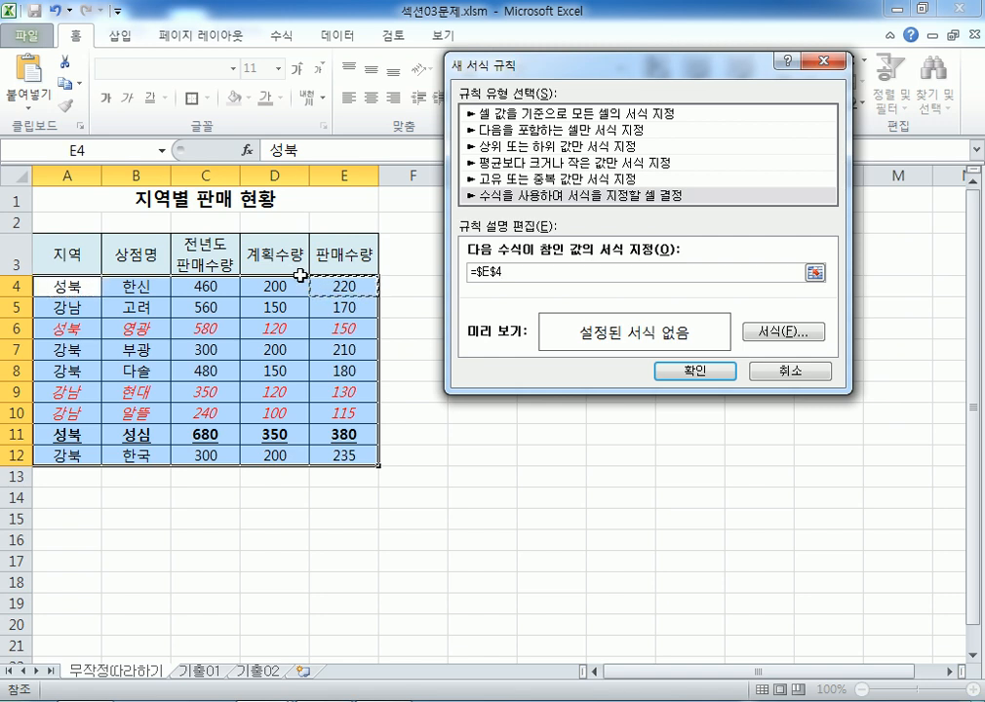
{"action": "left_click", "coordinate": [330, 323]}
{"action": "left_click", "coordinate": [314, 314]}
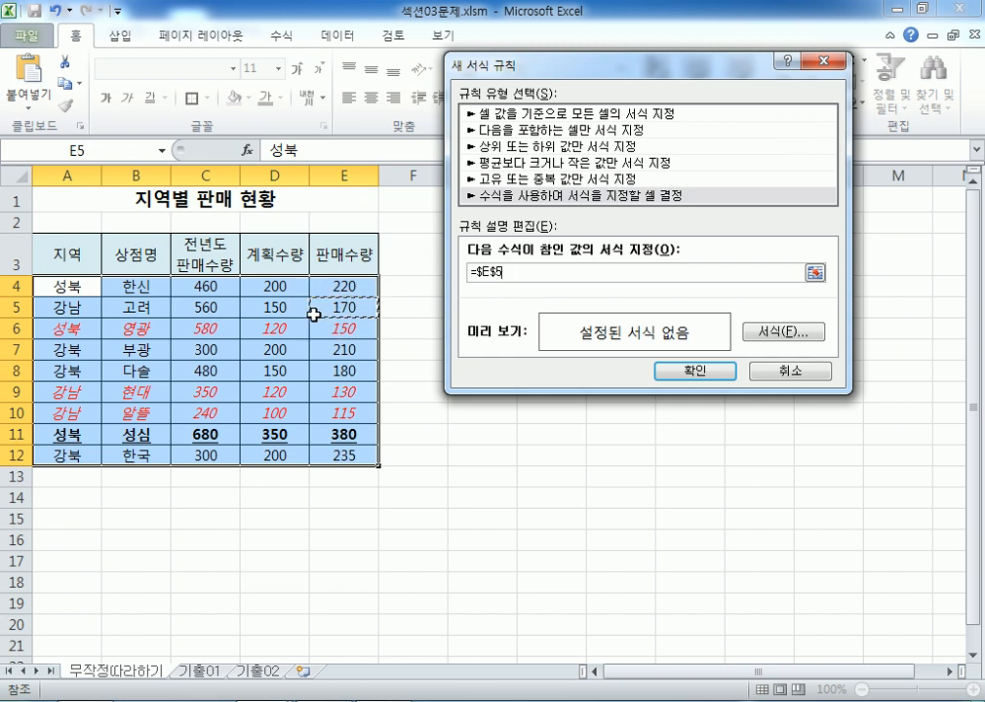
{"action": "key", "text": "Escape"}
Demonstrate selecting the table data A4:E12 from different starting corners: E12, A4 and E4
{"action": "left_click_drag", "start_coordinate": [343, 454], "coordinate": [64, 291]}
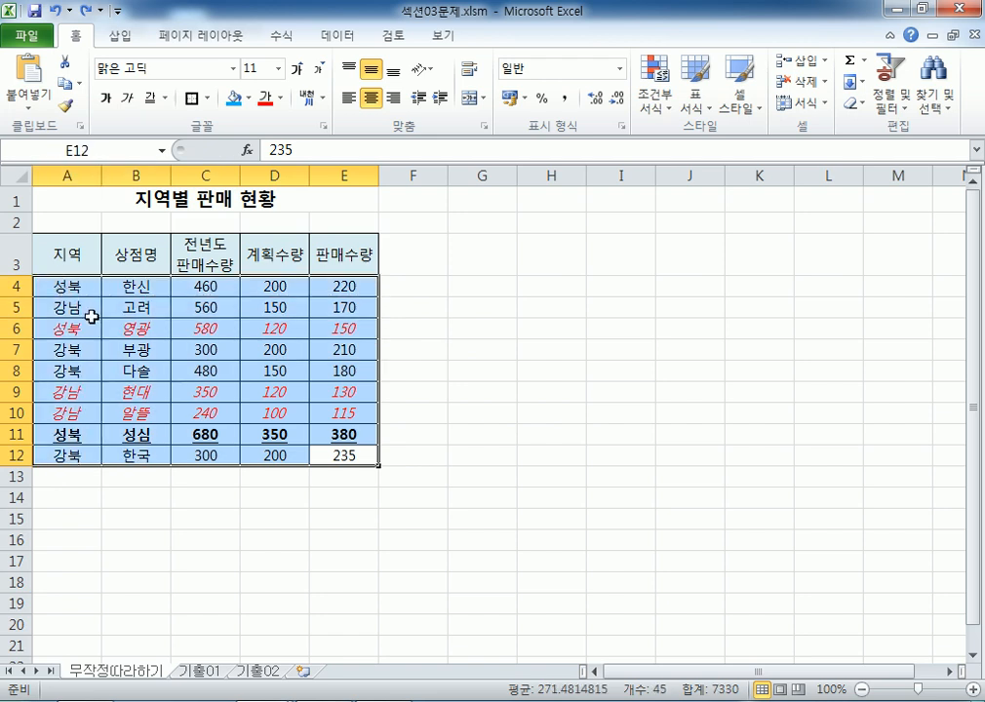
{"action": "left_click_drag", "start_coordinate": [80, 289], "coordinate": [334, 449]}
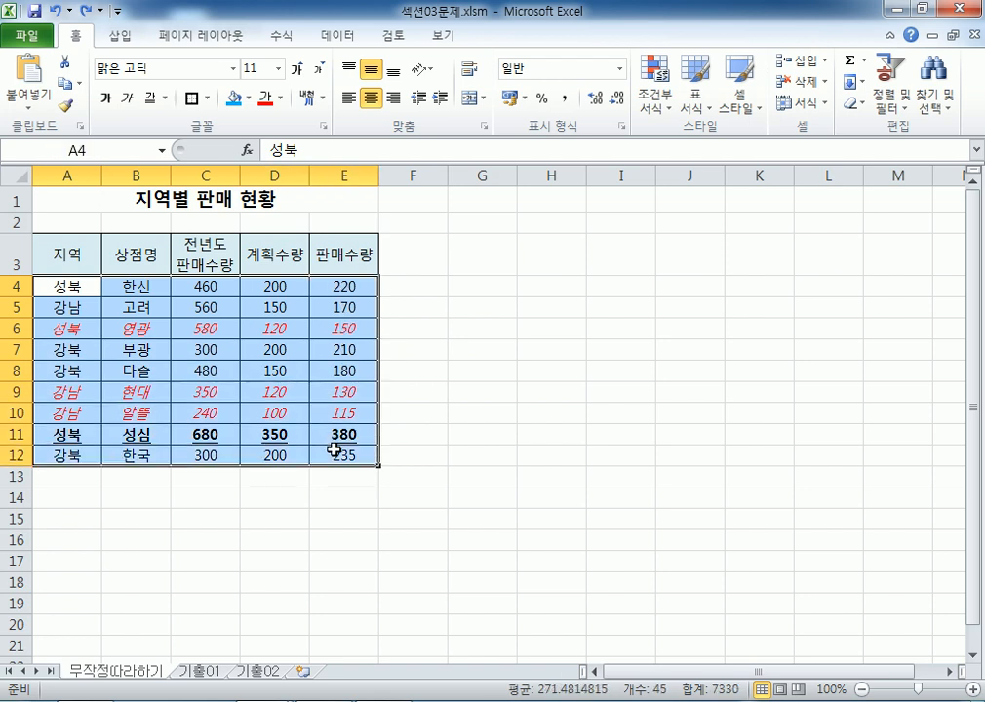
{"action": "left_click_drag", "start_coordinate": [67, 284], "coordinate": [345, 456]}
{"action": "left_click_drag", "start_coordinate": [325, 282], "coordinate": [51, 453]}
Select A4:E12 and look at the options for clearing conditional formatting rules
{"action": "left_click_drag", "start_coordinate": [97, 289], "coordinate": [335, 454]}
{"action": "left_click", "coordinate": [654, 90]}
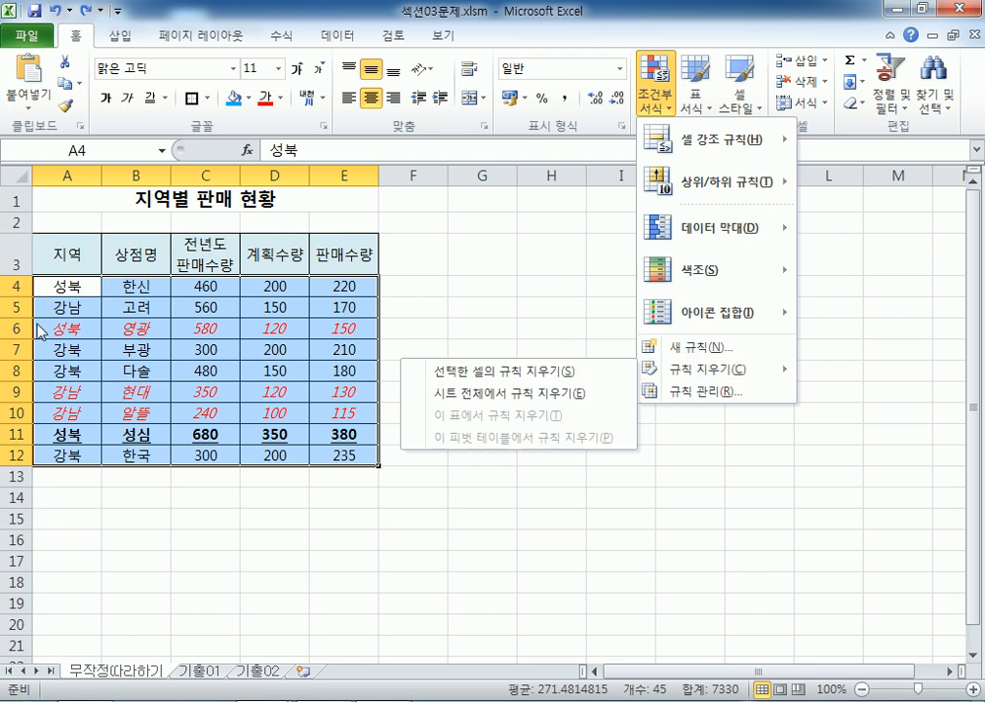
{"action": "left_click", "coordinate": [45, 234]}
Open the conditional formatting rules manager for A4:E12 and inspect the =$D4<150 and =$D4>=250 rules
{"action": "left_click_drag", "start_coordinate": [59, 283], "coordinate": [329, 452]}
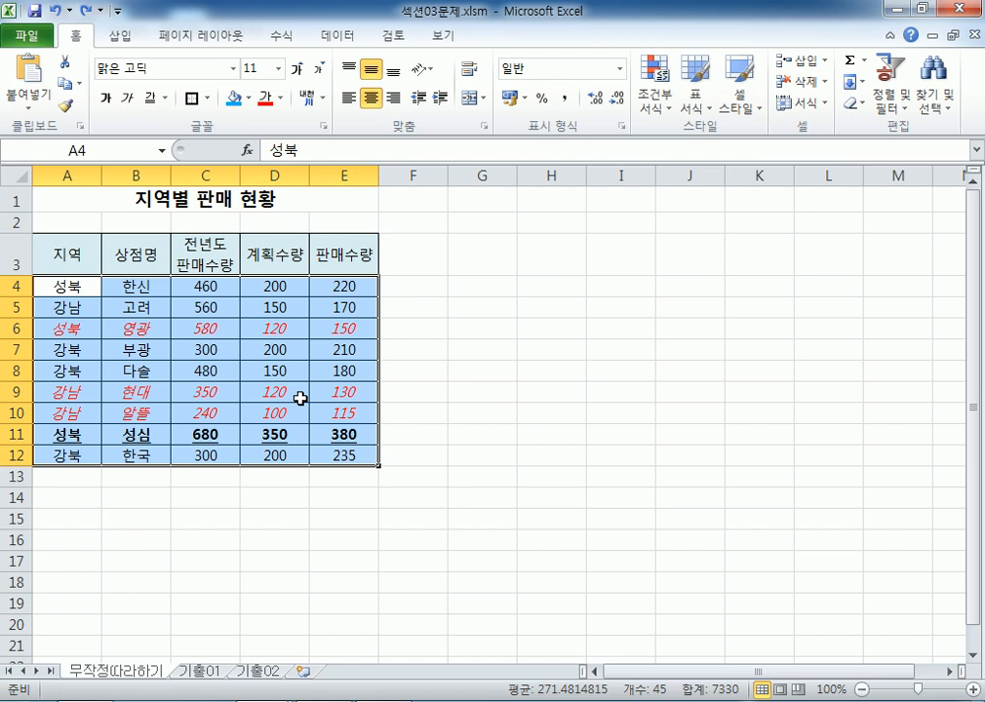
{"action": "left_click", "coordinate": [655, 90]}
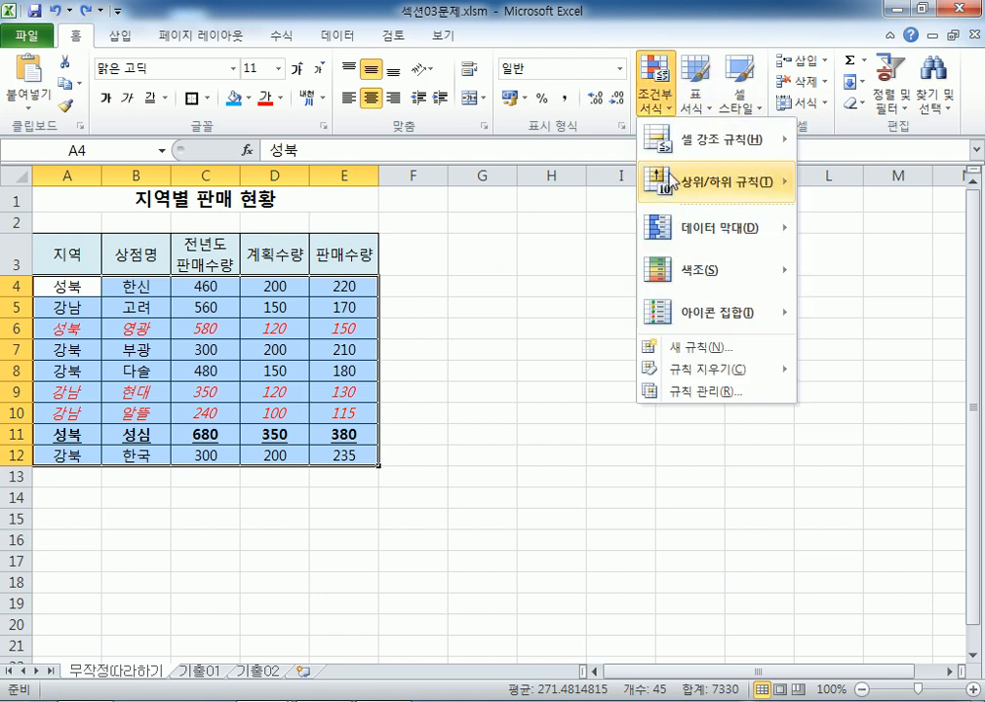
{"action": "left_click", "coordinate": [687, 392]}
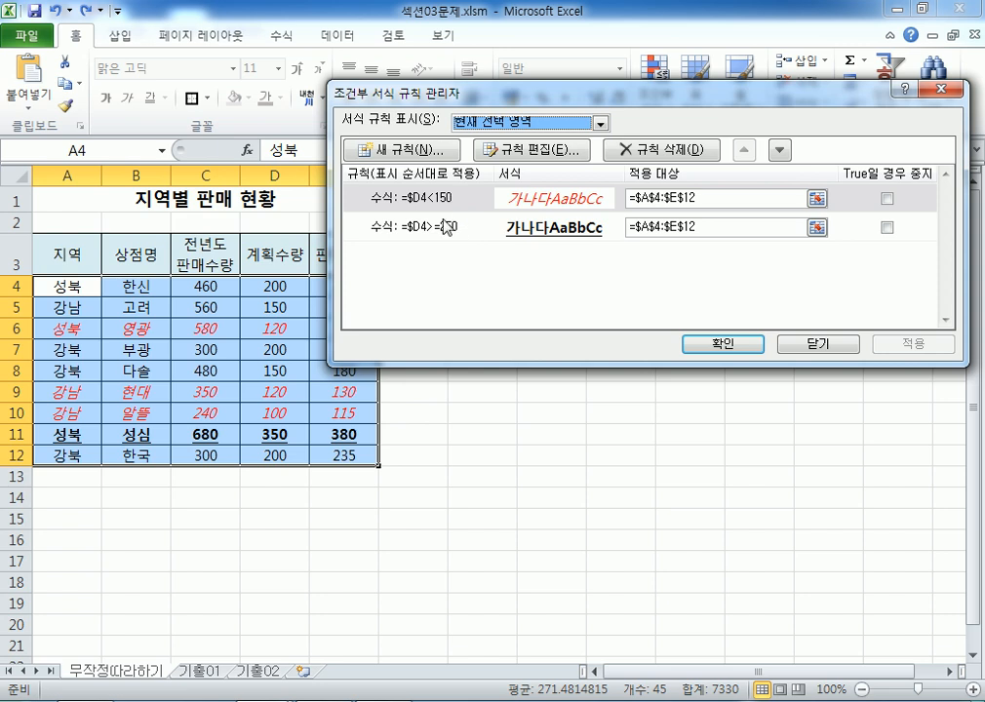
{"action": "left_click", "coordinate": [441, 228]}
{"action": "left_click", "coordinate": [434, 200]}
{"action": "left_click", "coordinate": [427, 230]}
{"action": "left_click", "coordinate": [432, 201]}
{"action": "left_click", "coordinate": [429, 228]}
{"action": "left_click", "coordinate": [432, 206]}
{"action": "left_click", "coordinate": [439, 230]}
{"action": "left_click", "coordinate": [444, 201]}
View the =$D4<150 rule in the rule editor, cancel editing, compare both rules again and close the rules manager
{"action": "left_click", "coordinate": [526, 150]}
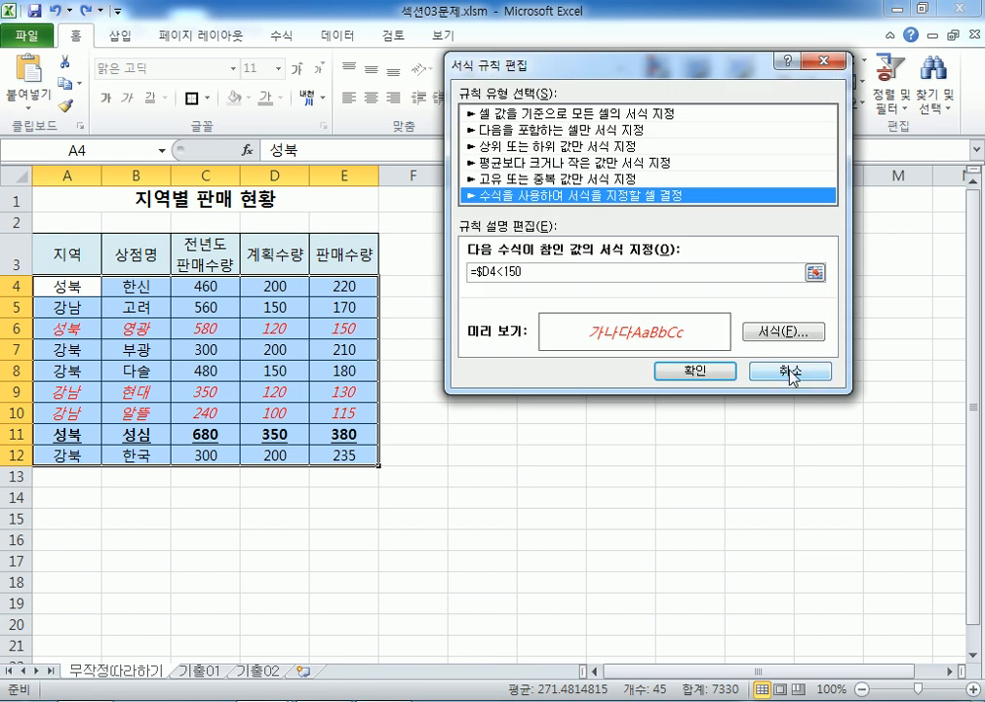
{"action": "left_click", "coordinate": [790, 370]}
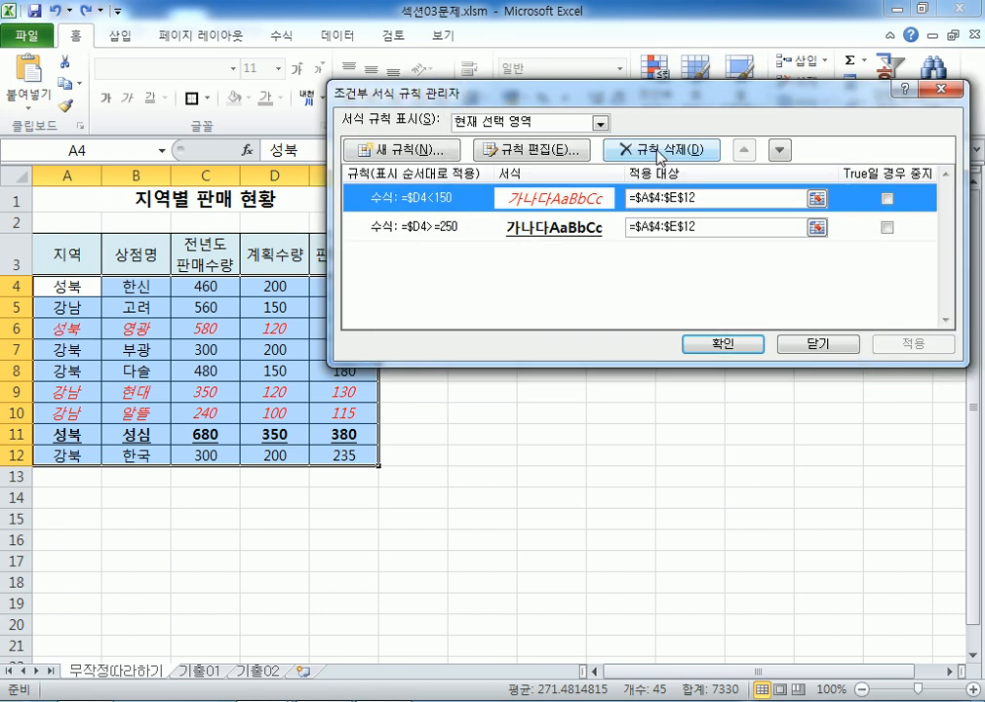
{"action": "left_click", "coordinate": [442, 237]}
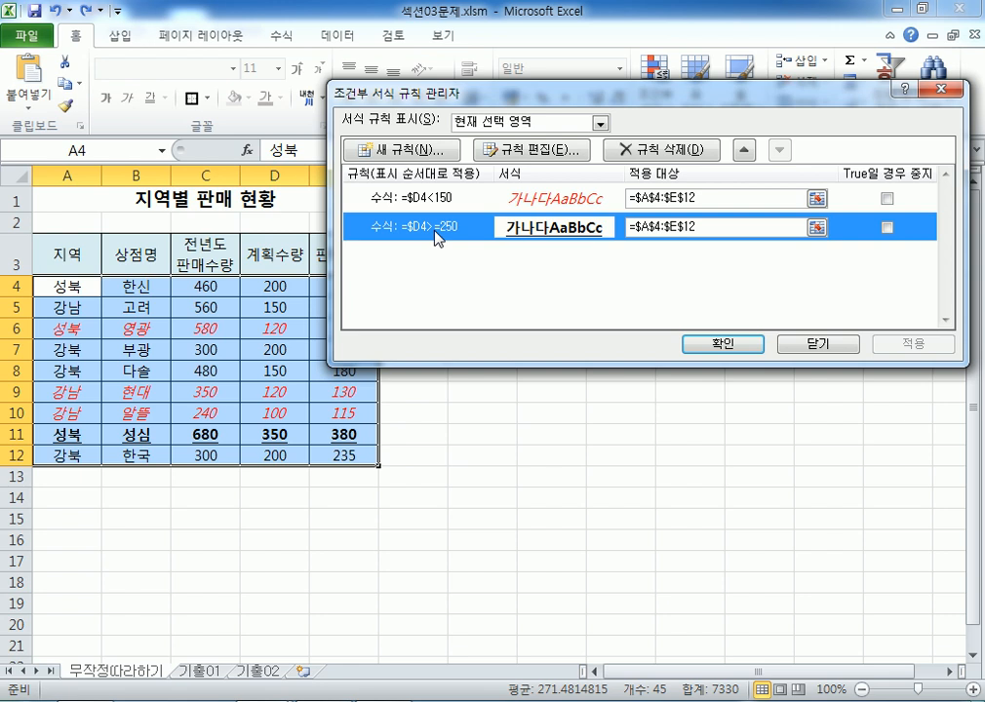
{"action": "left_click", "coordinate": [437, 202]}
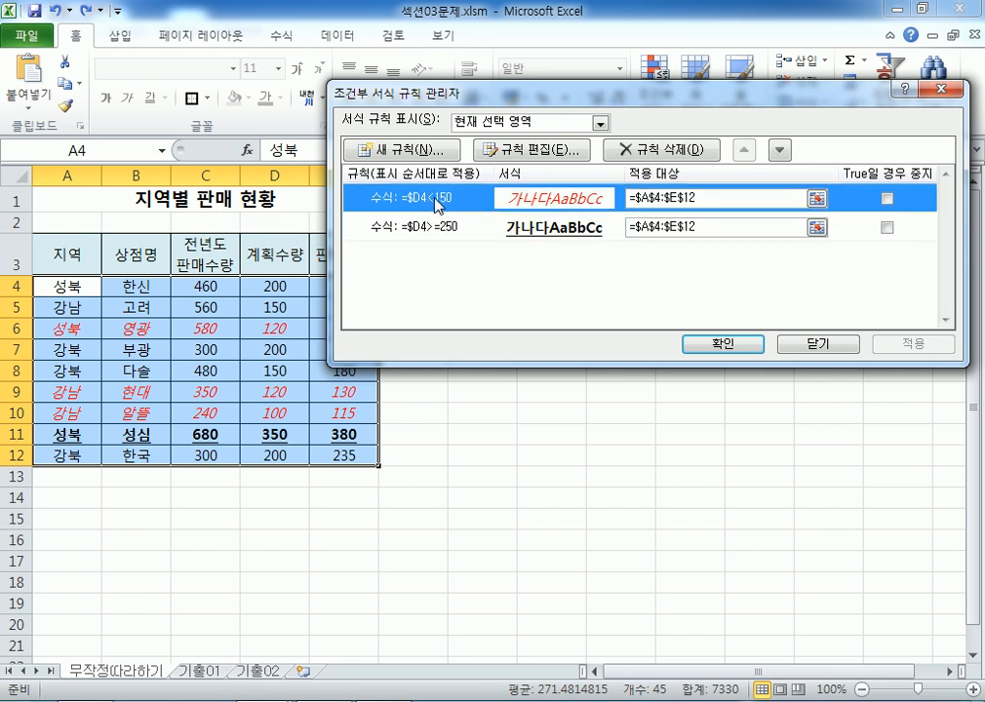
{"action": "left_click", "coordinate": [691, 344]}
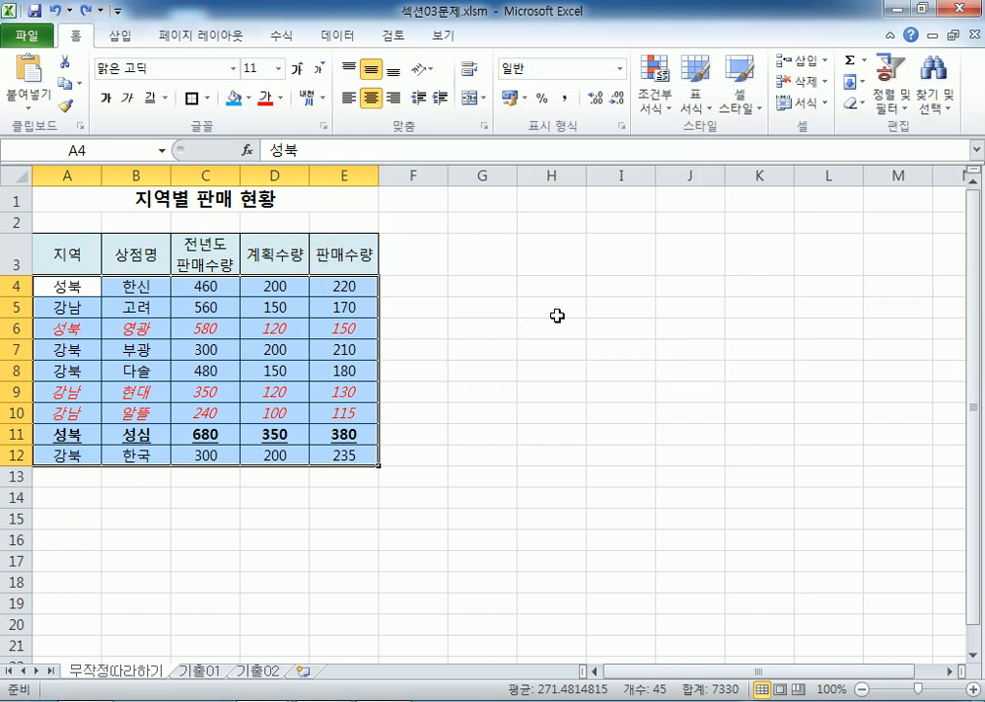
Enter the example condition 150이상, 빨강 in G4, beside the table
{"action": "left_click", "coordinate": [546, 284]}
{"action": "scroll", "coordinate": [531, 341], "scroll_direction": "up", "scroll_amount": 3, "text": "ctrl"}
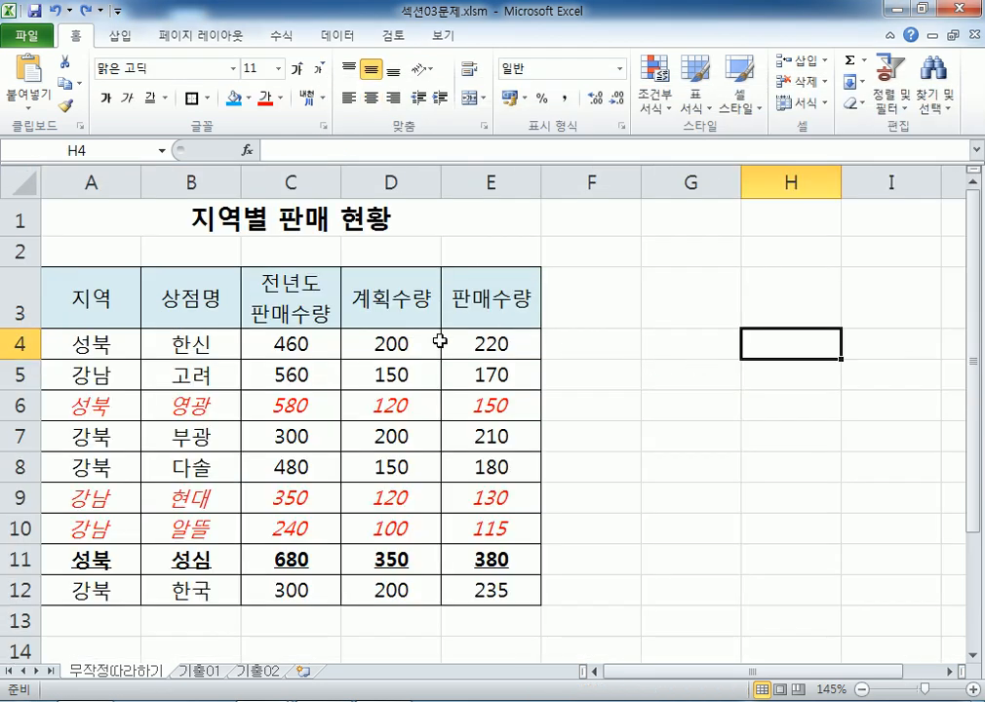
{"action": "left_click", "coordinate": [694, 347]}
{"action": "type", "text": "1"}
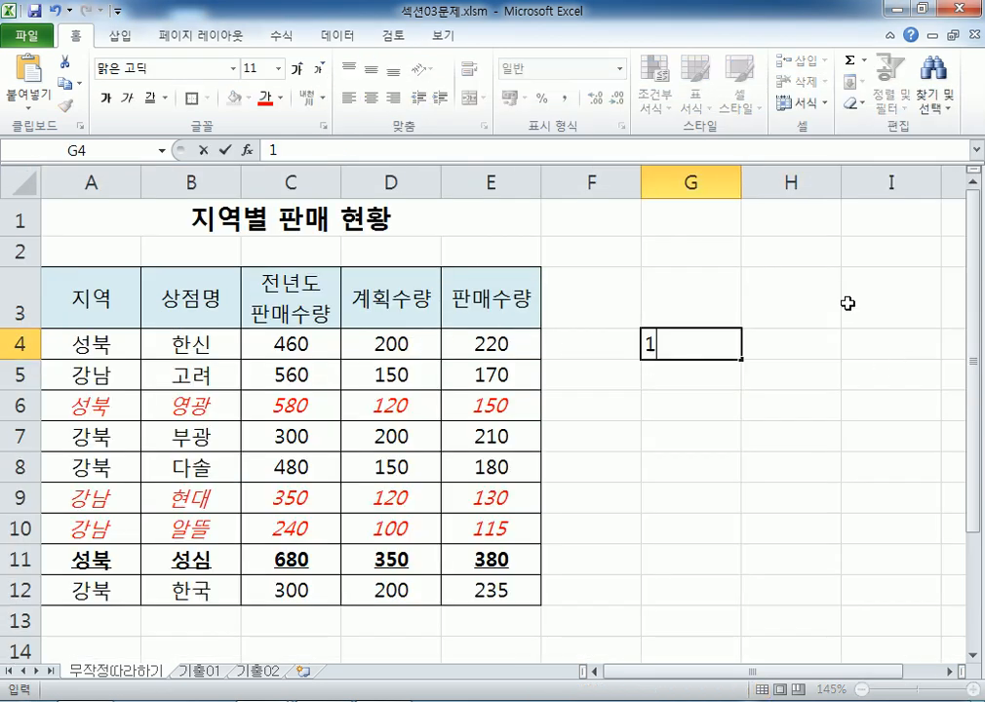
{"action": "type", "text": "50이상"}
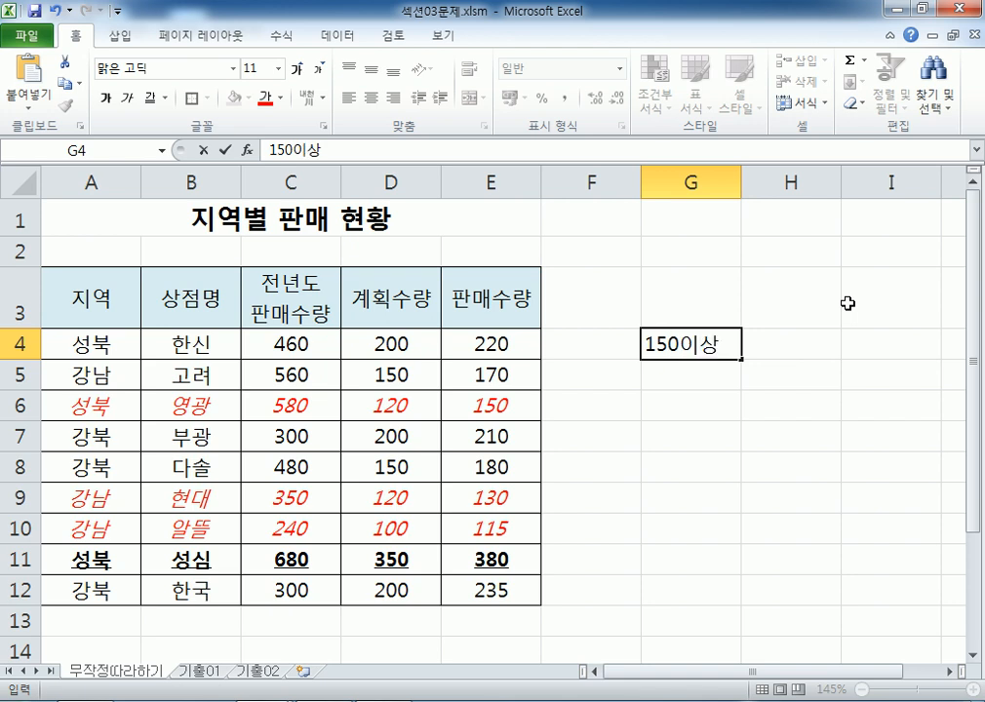
{"action": "type", "text": ", 빨강"}
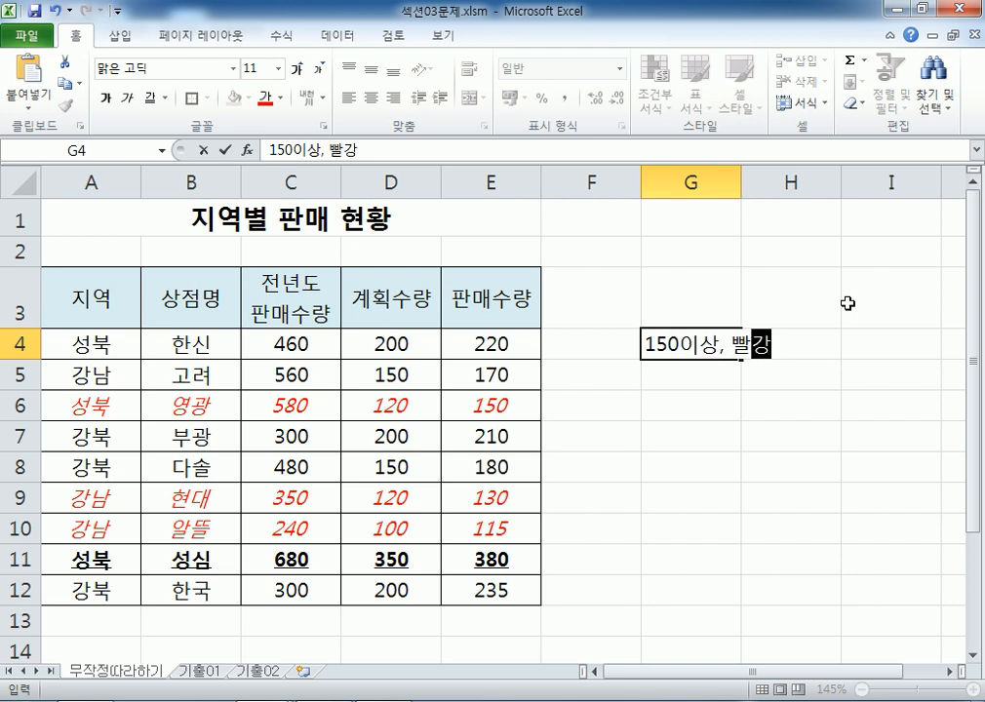
{"action": "key", "text": "Return"}
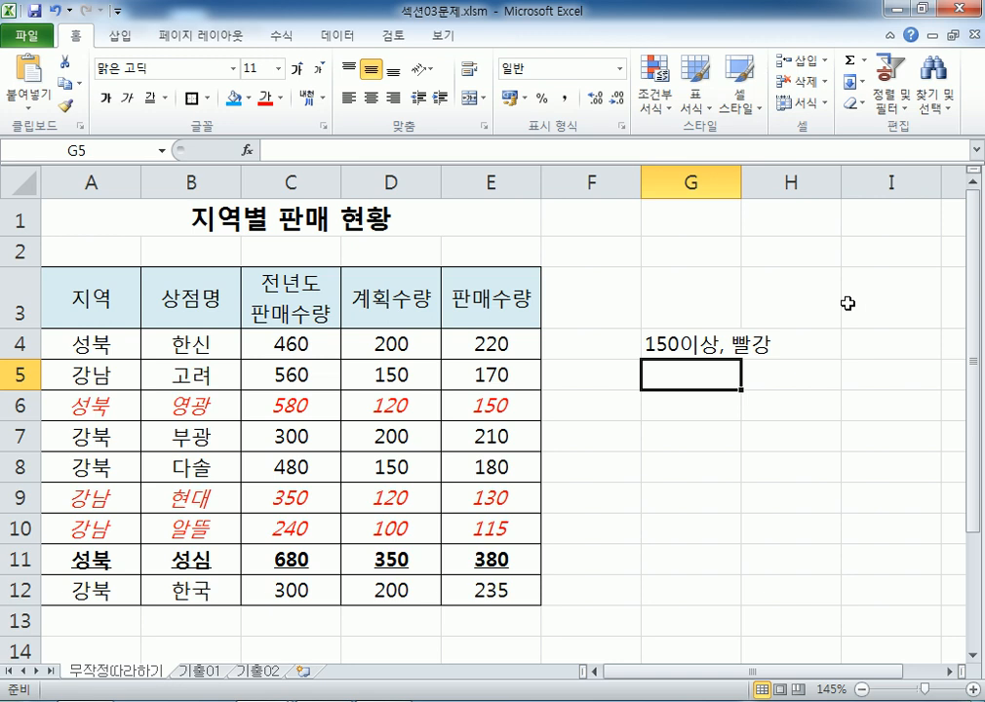
Enter the second example condition 250이상, 파랑 in G5
{"action": "type", "text": "250이상"}
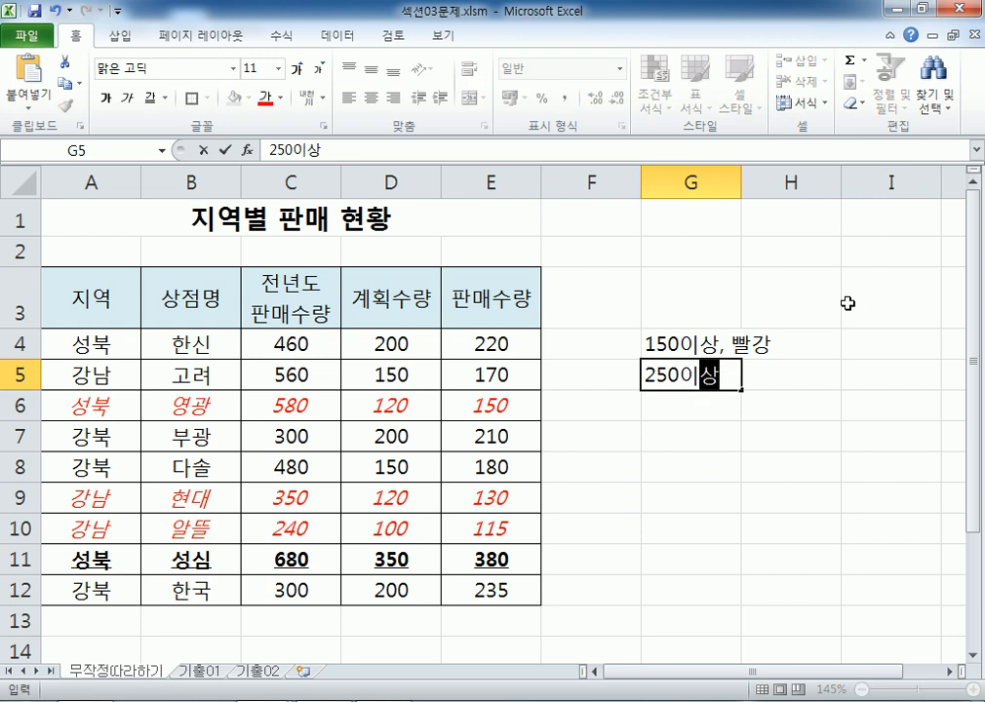
{"action": "type", "text": ", 파랑"}
{"action": "key", "text": "Return"}
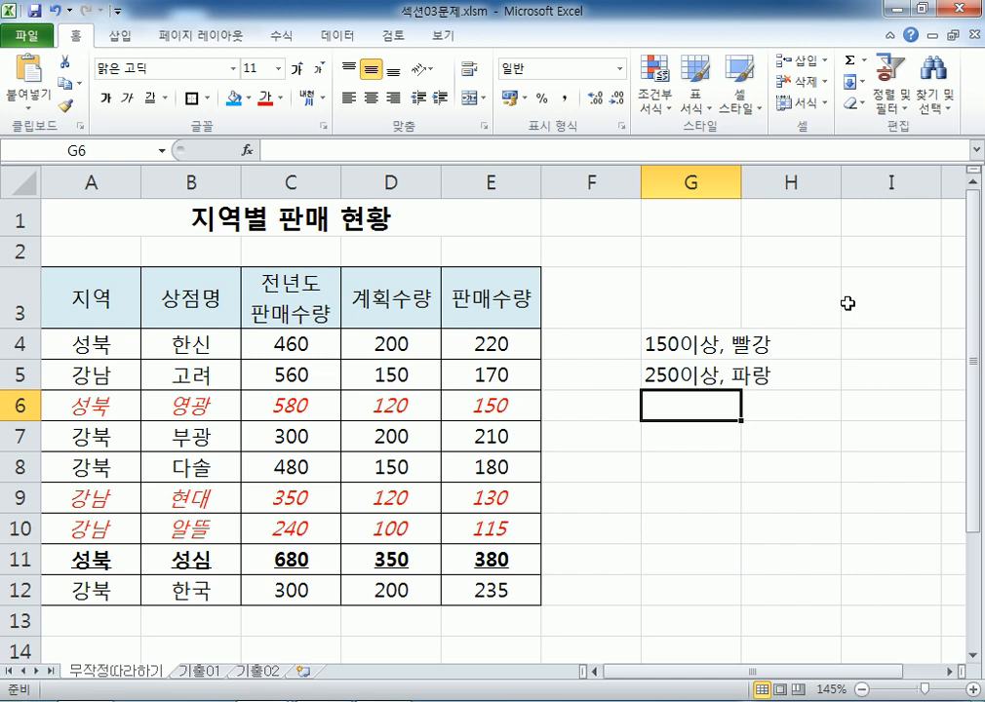
{"action": "type", "text": "170"}
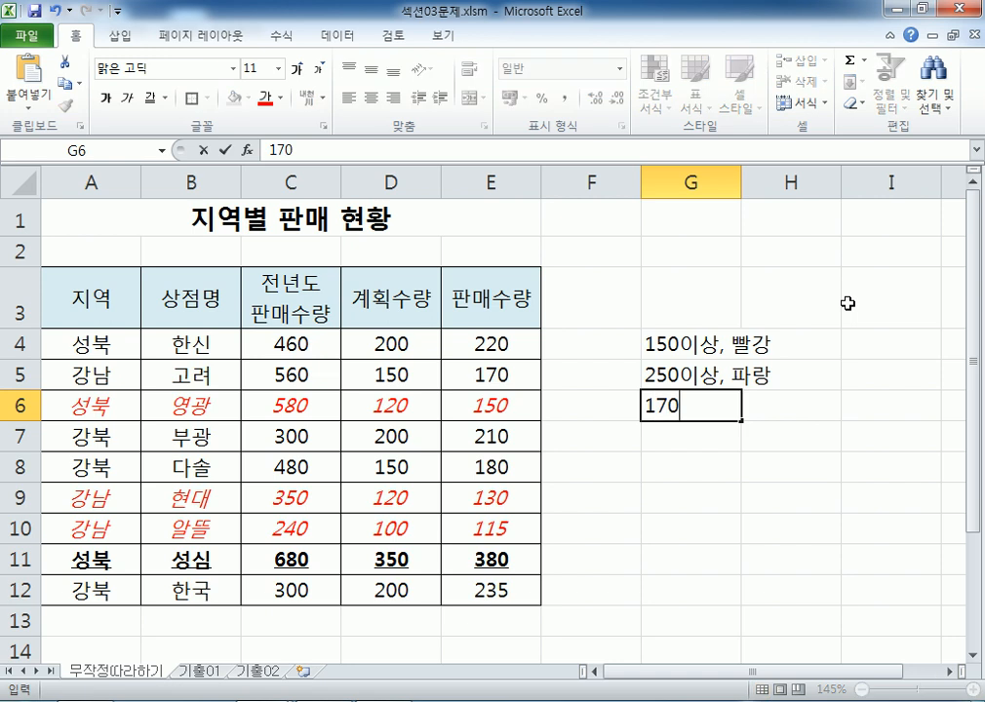
{"action": "key", "text": "Return"}
{"action": "key", "text": "Up"}
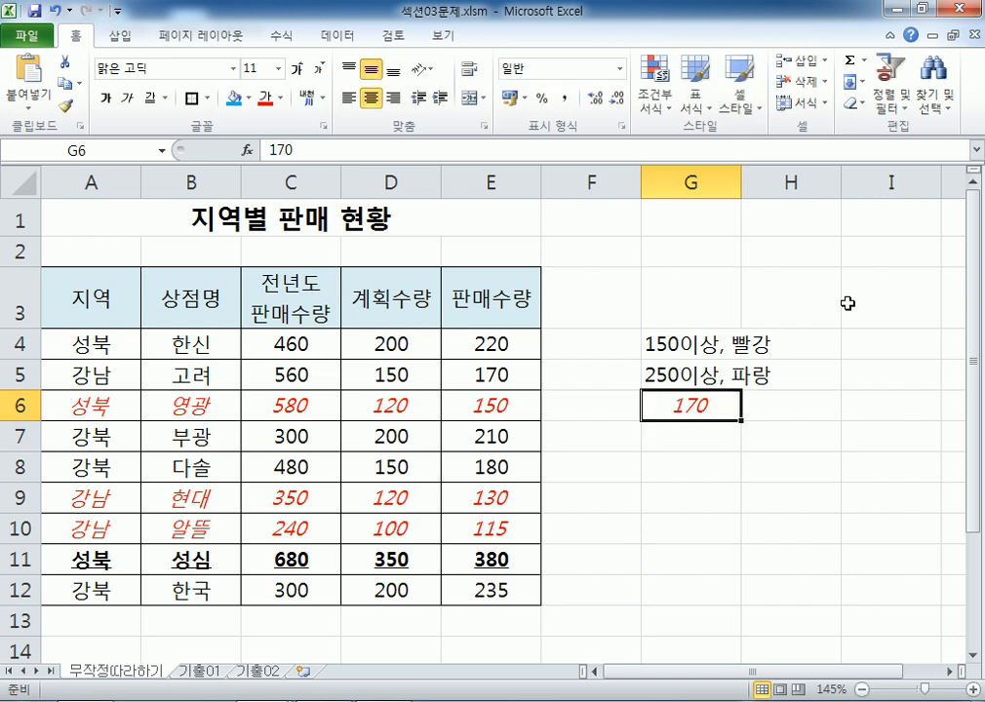
{"action": "key", "text": "ctrl+z"}
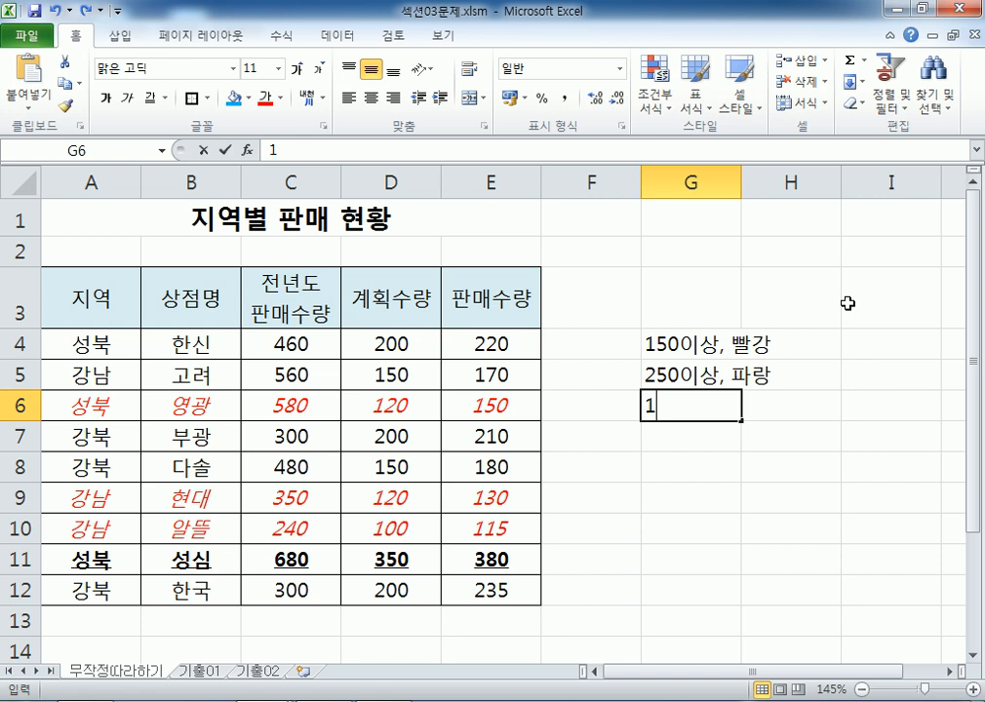
Enter the example question 170이면 어떤 색깔? in G6 and the example 270이면 파랑 in G7
{"action": "type", "text": "170이면 어떤 색깔?"}
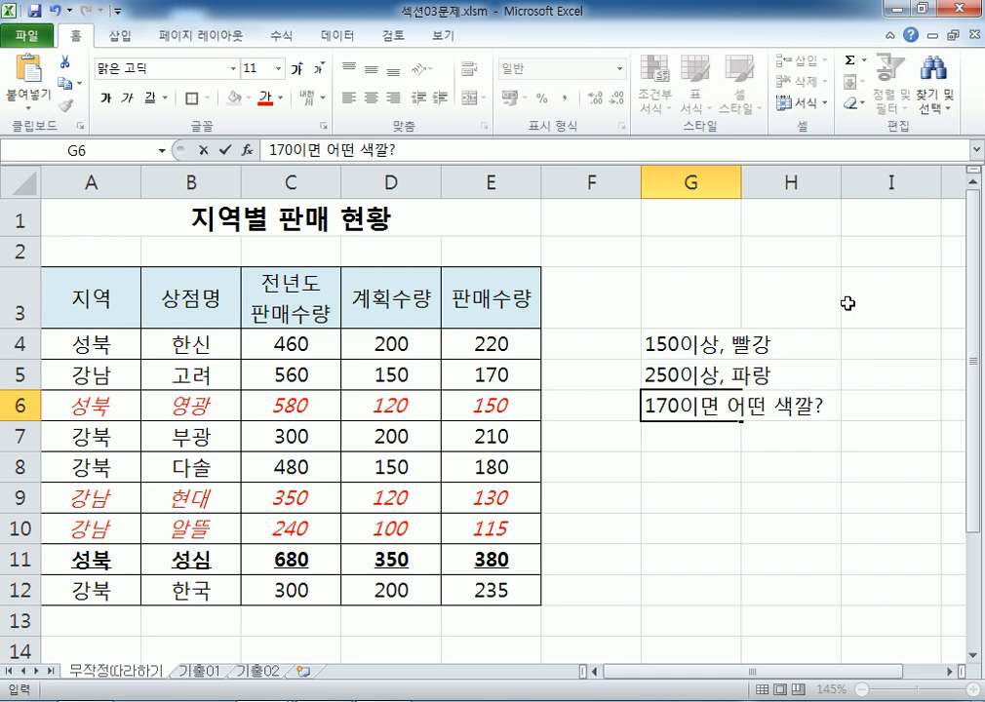
{"action": "key", "text": "Return"}
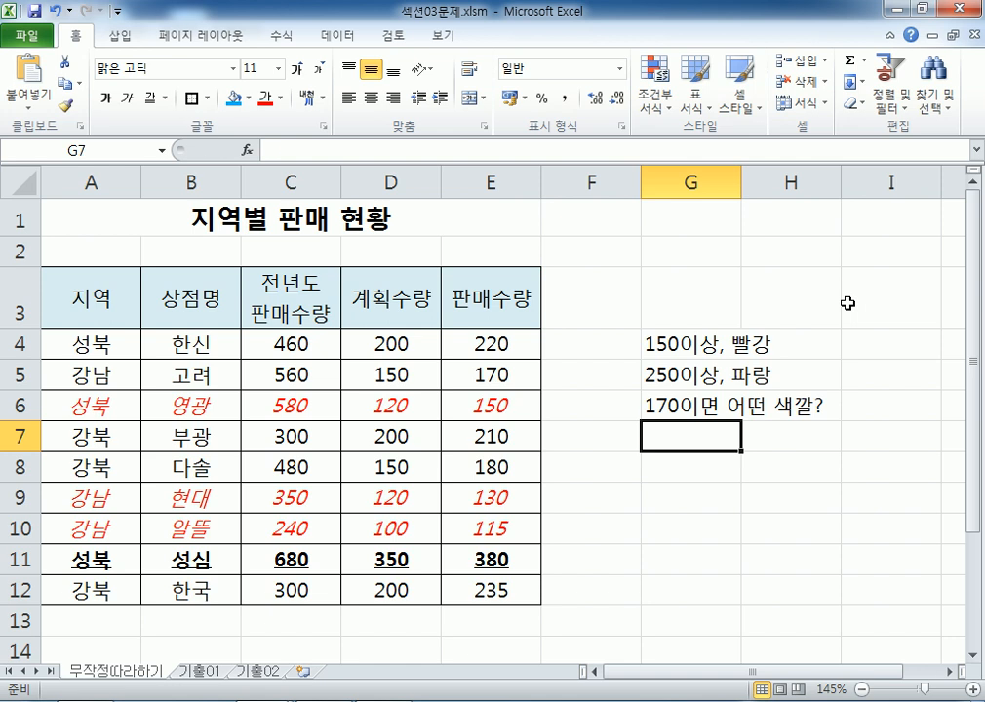
{"action": "type", "text": "270"}
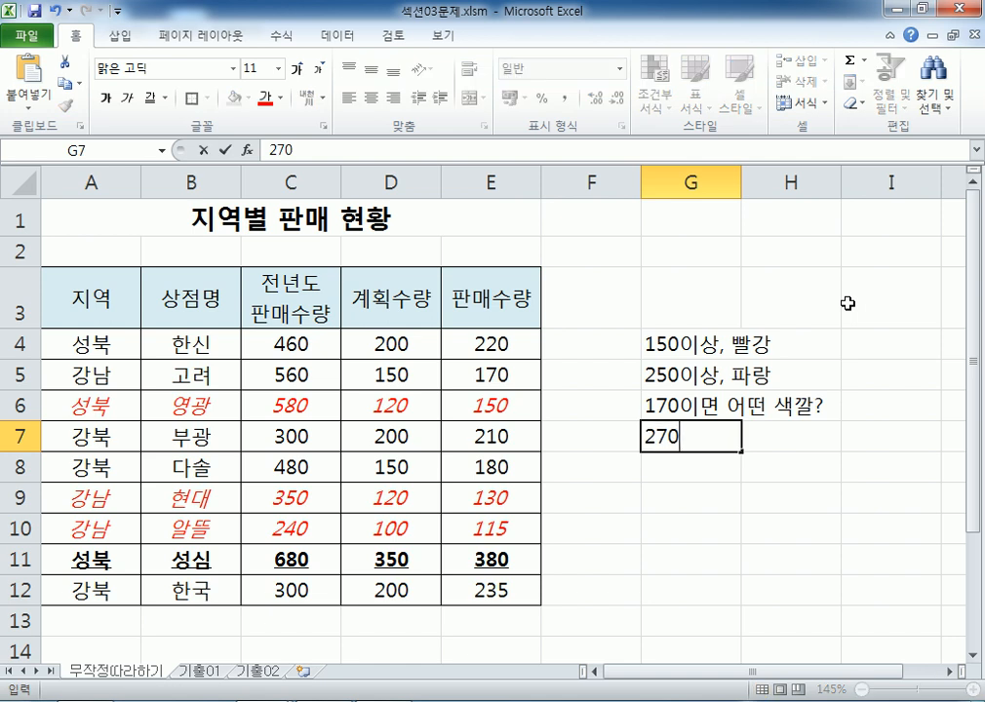
{"action": "type", "text": "이면"}
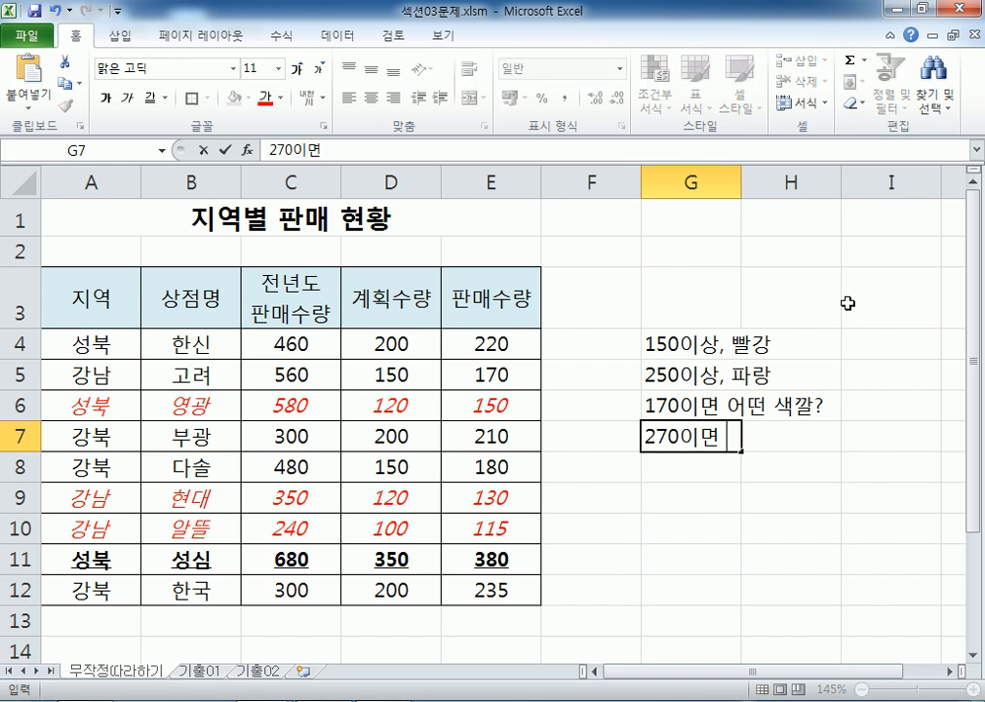
{"action": "type", "text": " 파랑"}
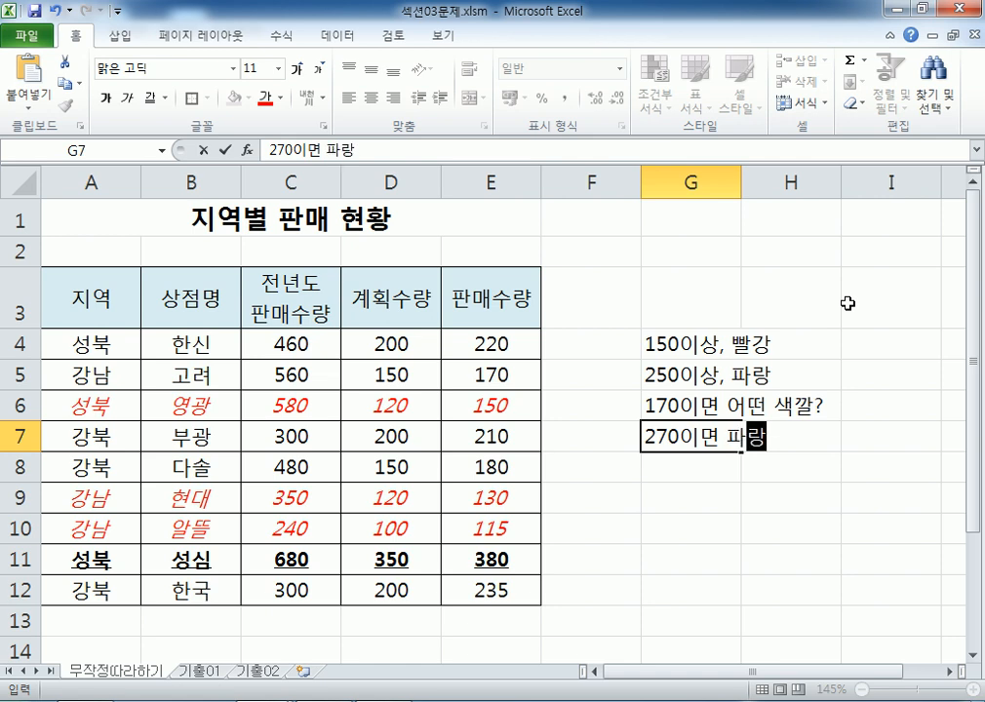
{"action": "key", "text": "Return"}
Replace the question text in the G6 note so that it reads 170이면 빨강
{"action": "key", "text": "Up"}
{"action": "key", "text": "Up"}
{"action": "key", "text": "F2"}
{"action": "key", "text": "Left"}
{"action": "key", "text": "Left"}
{"action": "key", "text": "Left"}
{"action": "key", "text": "Left"}
{"action": "key", "text": "Left"}
{"action": "key", "text": "Left"}
{"action": "key", "text": "shift+End"}
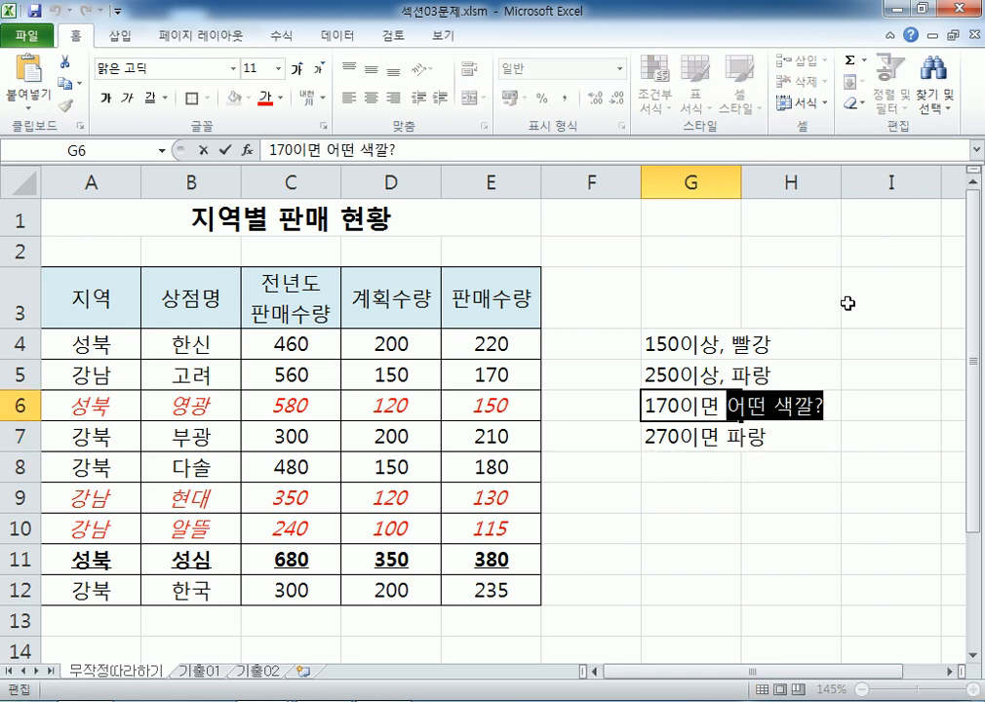
{"action": "type", "text": "빨강"}
{"action": "key", "text": "Return"}
Enter the example conditions in reverse order, 250이상, 파랑 in G9 and 150이상, 빨강 in G10
{"action": "key", "text": "Return"}
{"action": "key", "text": "Return"}
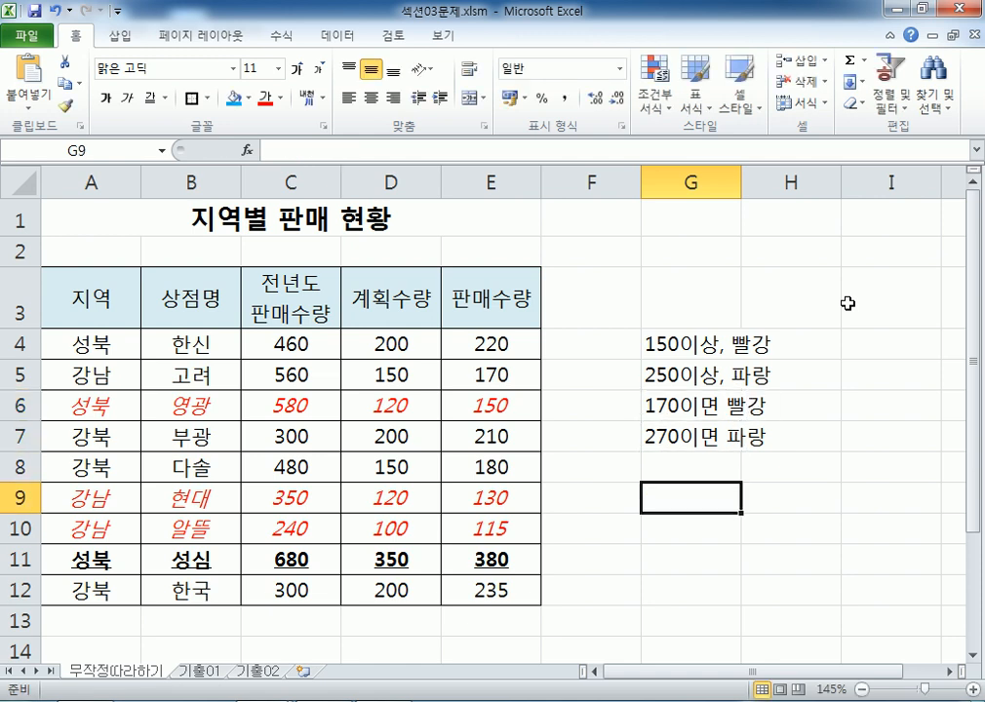
{"action": "scroll", "coordinate": [770, 293], "scroll_direction": "down", "scroll_amount": 1}
{"action": "type", "text": "1"}
{"action": "key", "text": "BackSpace"}
{"action": "type", "text": "250ㅇ"}
{"action": "type", "text": "이상, 빠"}
{"action": "key", "text": "BackSpace"}
{"action": "type", "text": "파랑"}
{"action": "key", "text": "Return"}
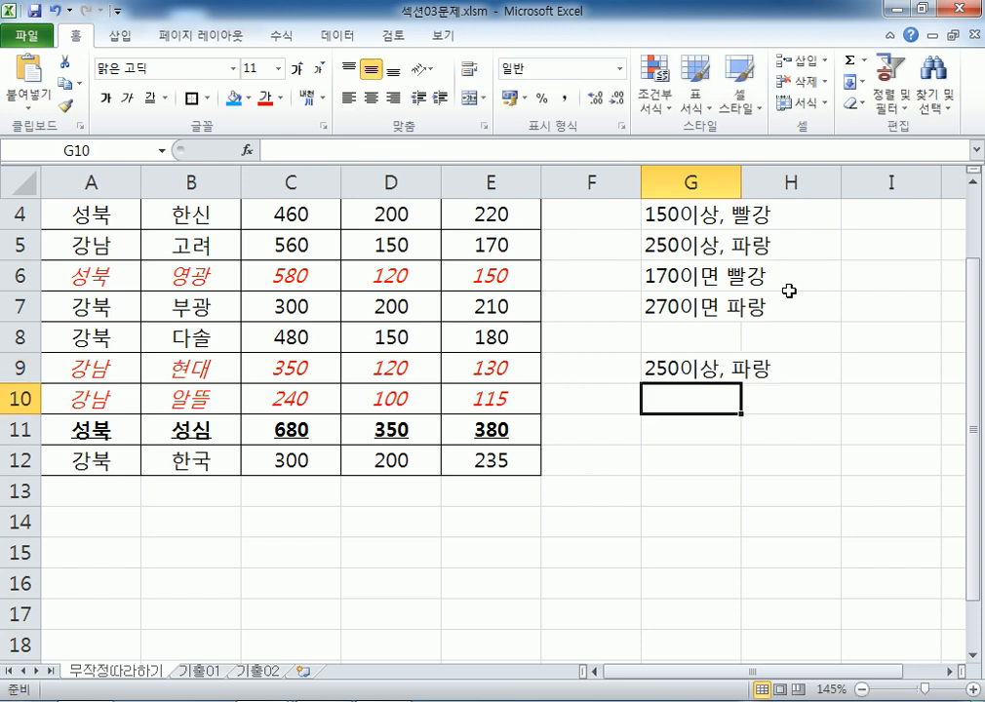
{"action": "type", "text": "15"}
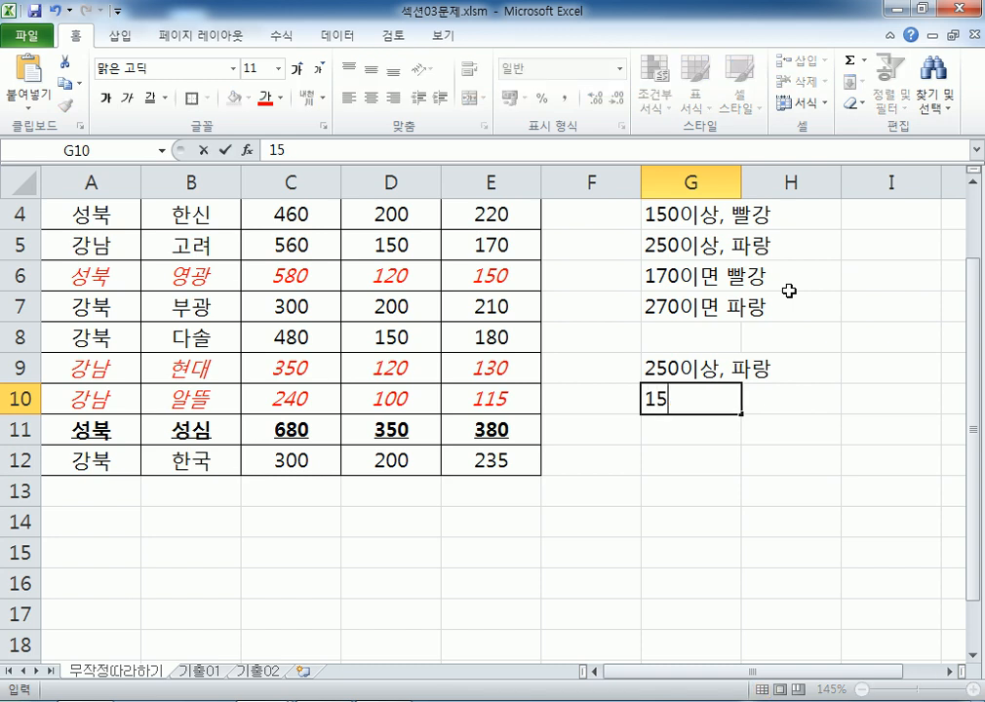
{"action": "type", "text": "0이상, 빨강"}
{"action": "key", "text": "Return"}
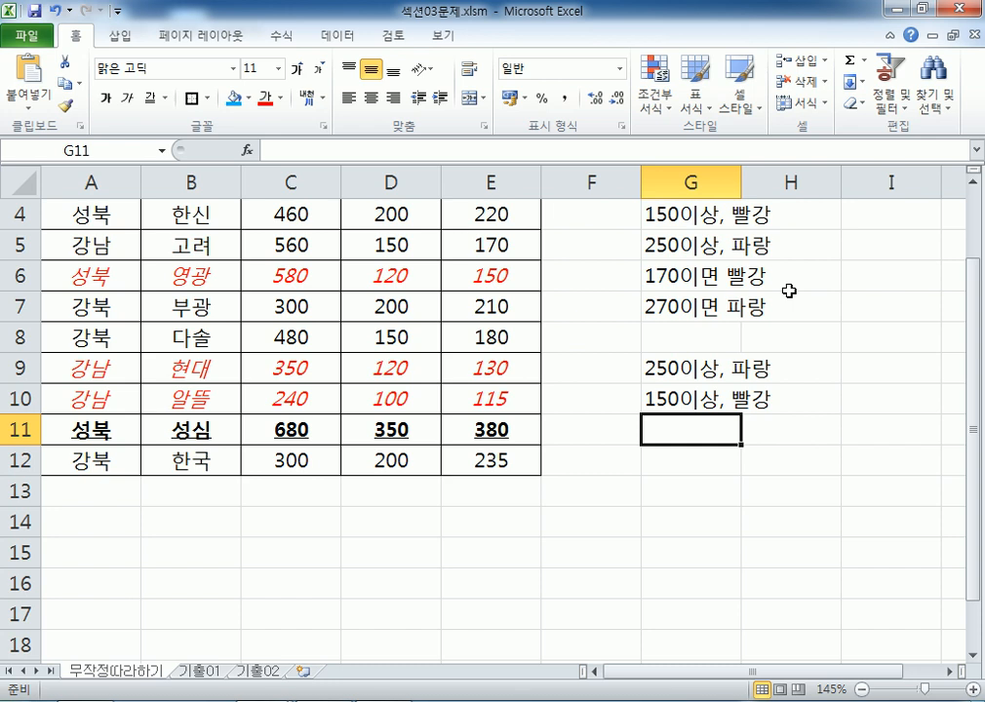
{"action": "type", "text": "300이면"}
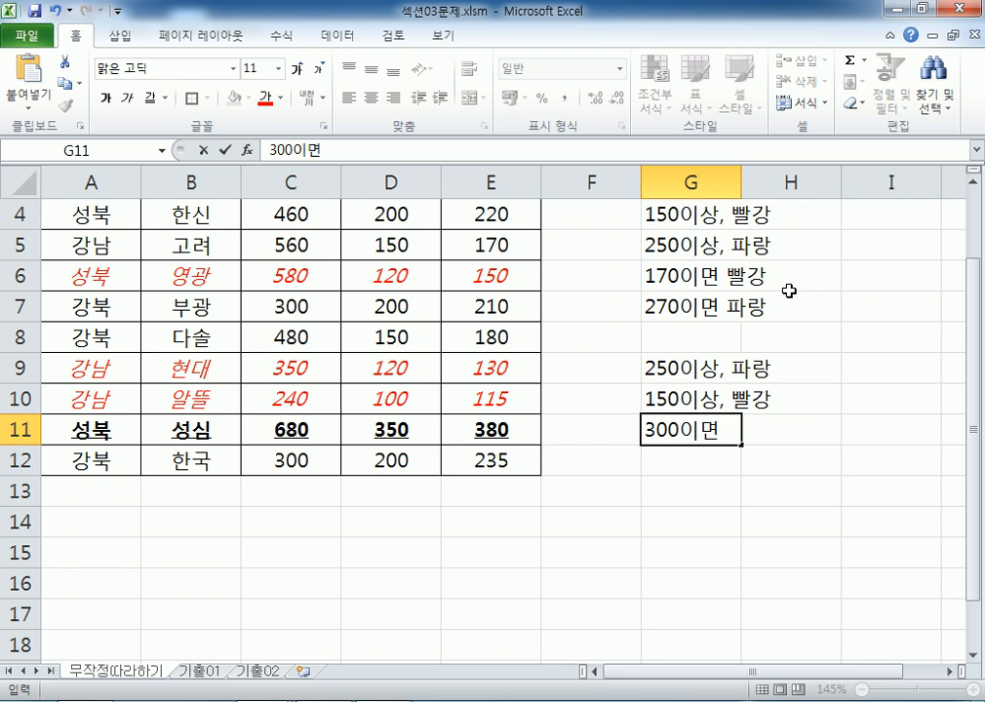
{"action": "key", "text": "Escape"}
Replace the colour names in the 170이면 and 270이면 notes in G6 and G7 with a question mark
{"action": "left_click", "coordinate": [668, 305]}
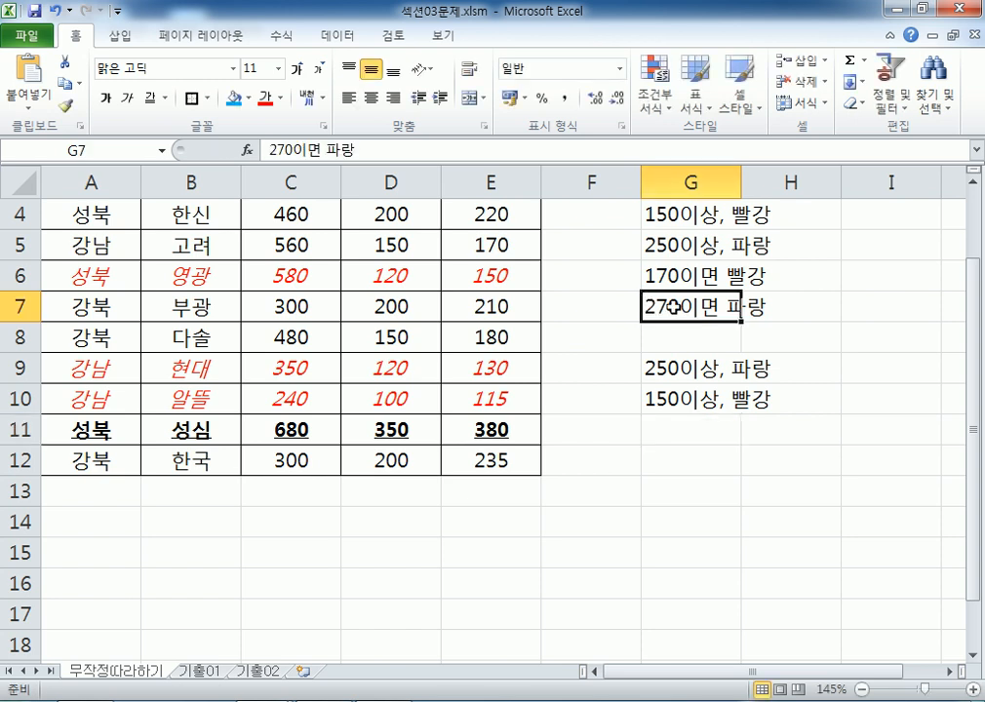
{"action": "left_click", "coordinate": [669, 217]}
{"action": "left_click", "coordinate": [659, 245]}
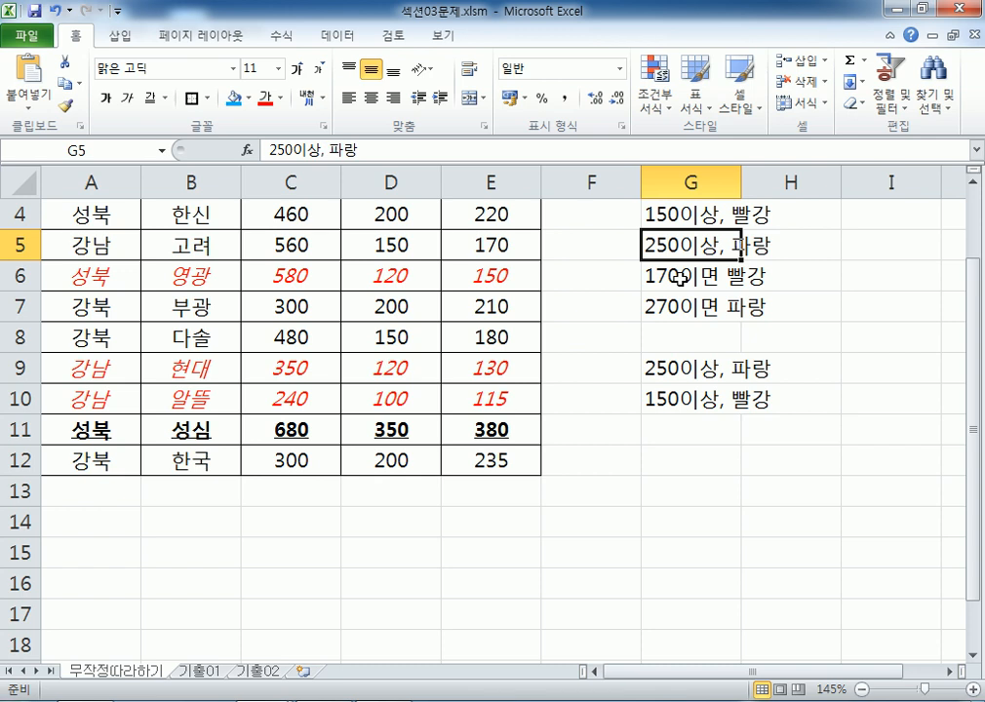
{"action": "left_click", "coordinate": [679, 278]}
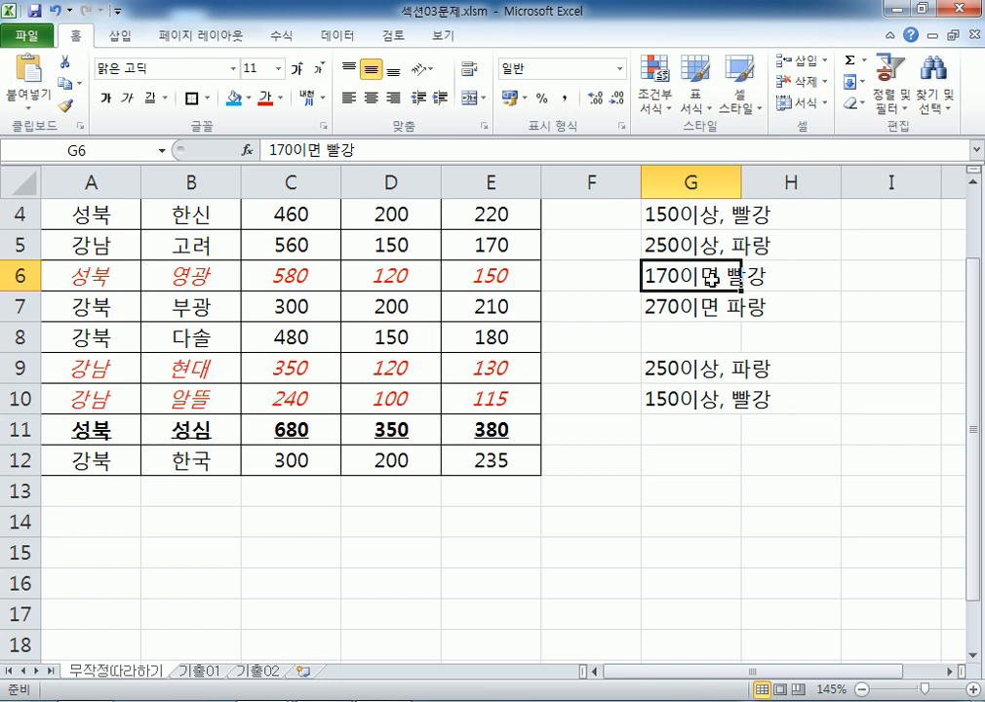
{"action": "double_click", "coordinate": [723, 277]}
{"action": "left_click_drag", "start_coordinate": [726, 277], "coordinate": [796, 273]}
{"action": "type", "text": "?"}
{"action": "key", "text": "Return"}
{"action": "key", "text": "F2"}
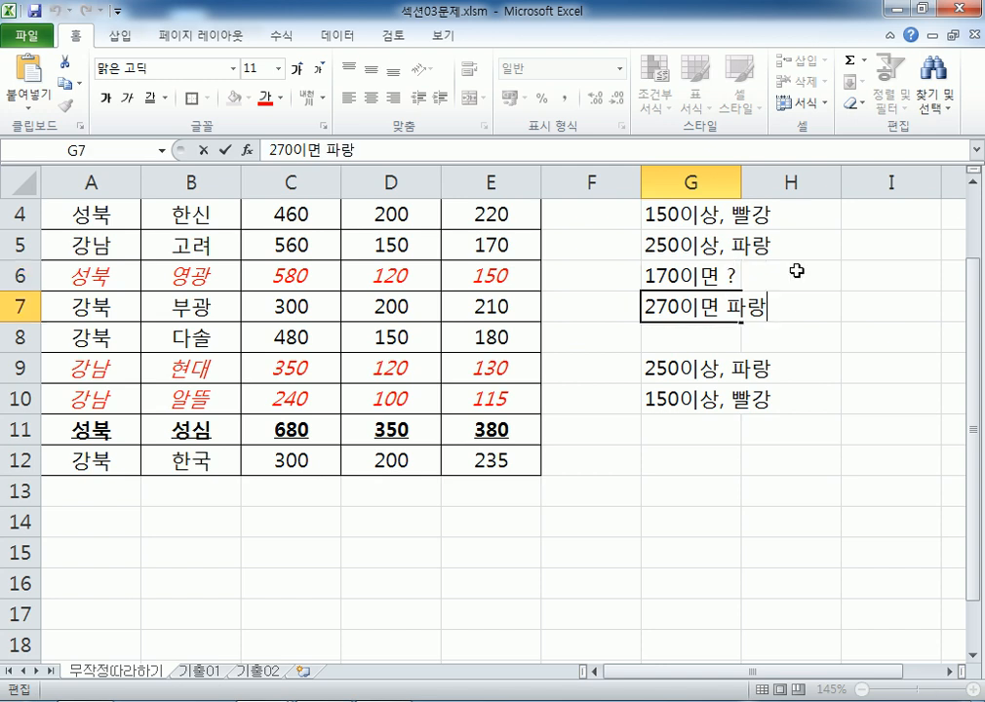
{"action": "key", "text": "BackSpace"}
{"action": "key", "text": "BackSpace"}
{"action": "type", "text": "?"}
{"action": "key", "text": "Return"}
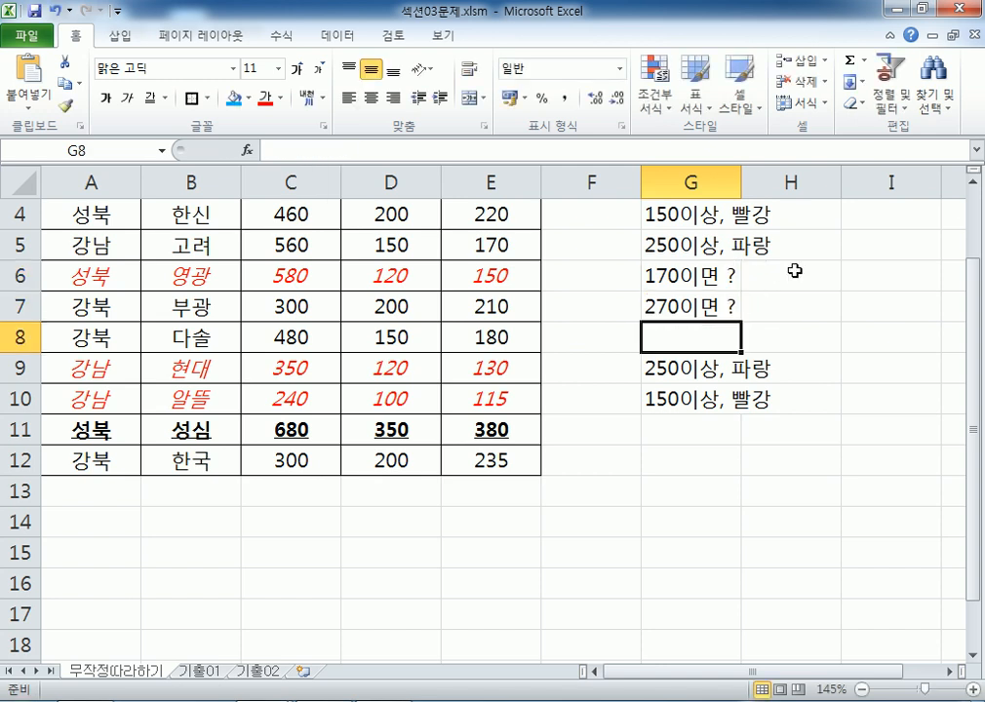
Fill in 빨강 as the colour for the 170이면 note in G6
{"action": "key", "text": "Up"}
{"action": "key", "text": "Up"}
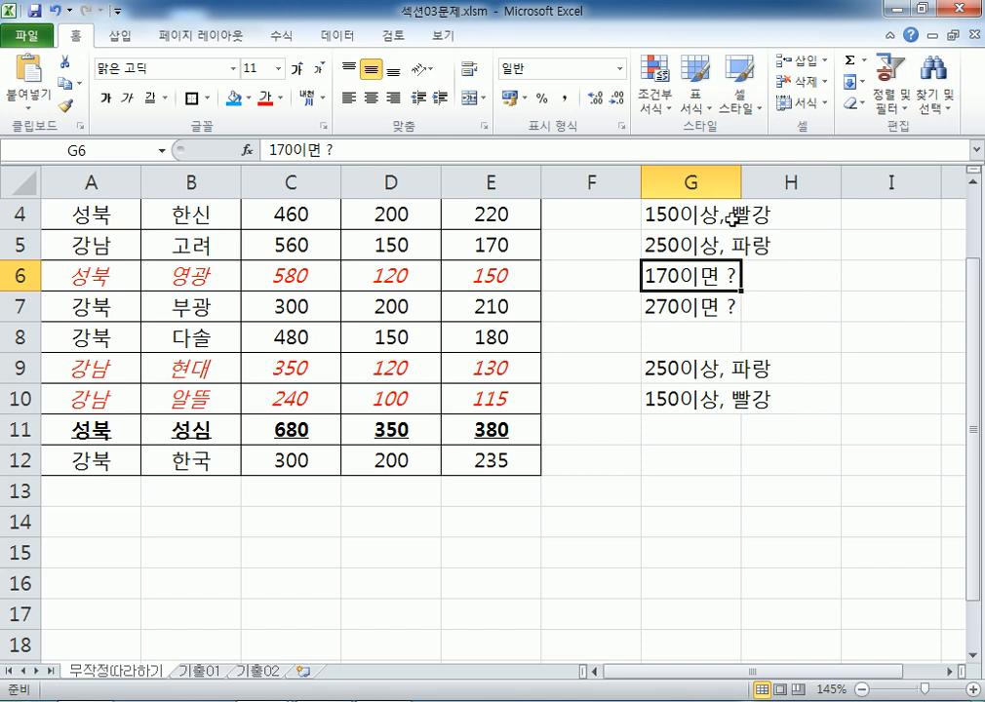
{"action": "double_click", "coordinate": [728, 276]}
{"action": "type", "text": "빨강"}
{"action": "key", "text": "Delete"}
{"action": "key", "text": "Return"}
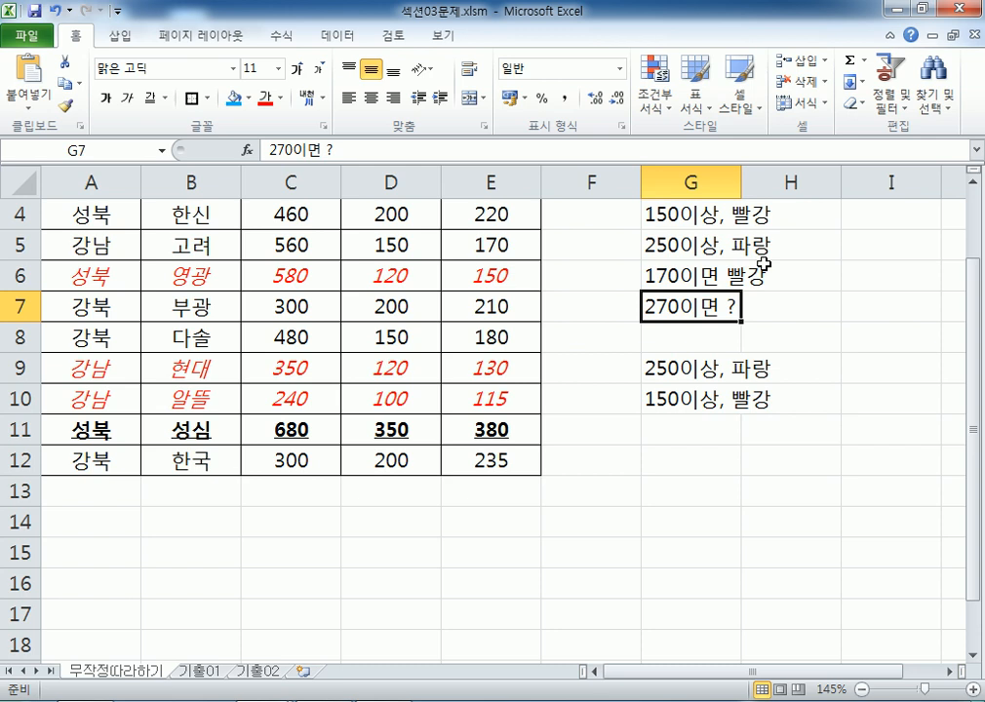
Review the two conditions in G4:G5 and enter the example 170이면 빨강 in G11 under the reversed conditions
{"action": "key", "text": "Up"}
{"action": "key", "text": "Up"}
{"action": "key", "text": "Up"}
{"action": "key", "text": "Down"}
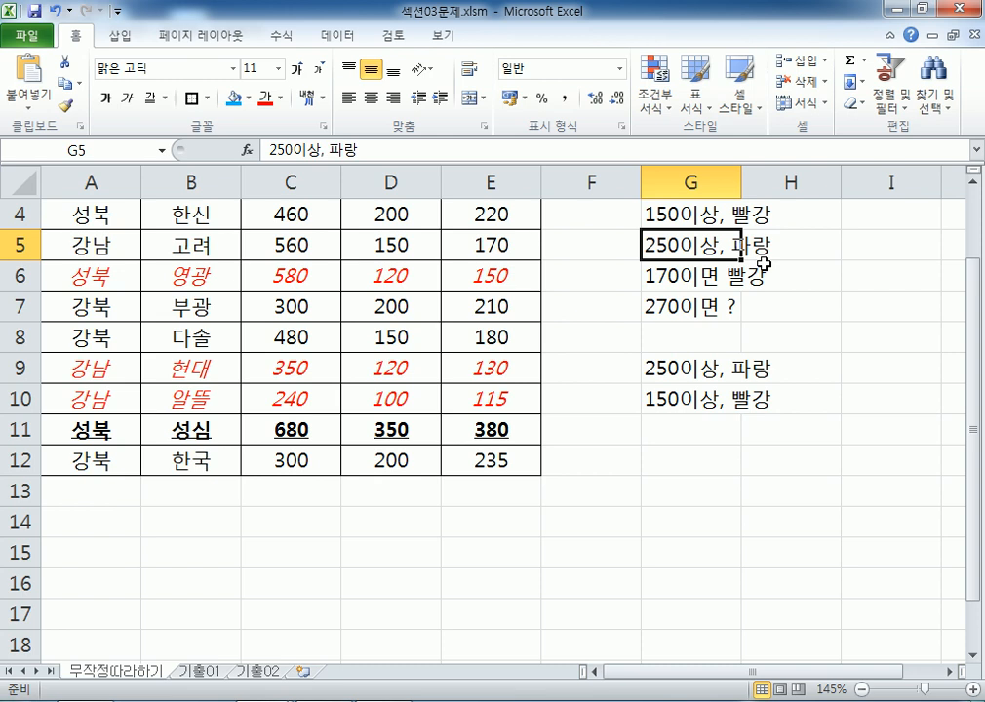
{"action": "key", "text": "Down"}
{"action": "key", "text": "Down"}
{"action": "key", "text": "Down"}
{"action": "key", "text": "Down"}
{"action": "key", "text": "Down"}
{"action": "key", "text": "Down"}
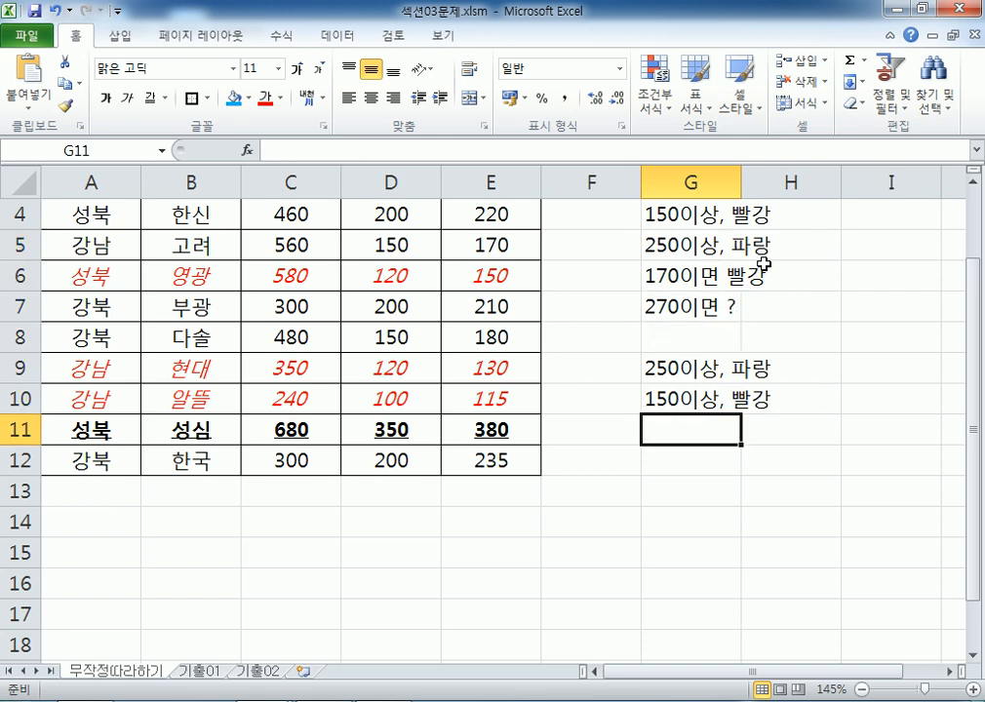
{"action": "type", "text": "18"}
{"action": "key", "text": "BackSpace"}
{"action": "type", "text": "70이면,"}
{"action": "key", "text": "BackSpace"}
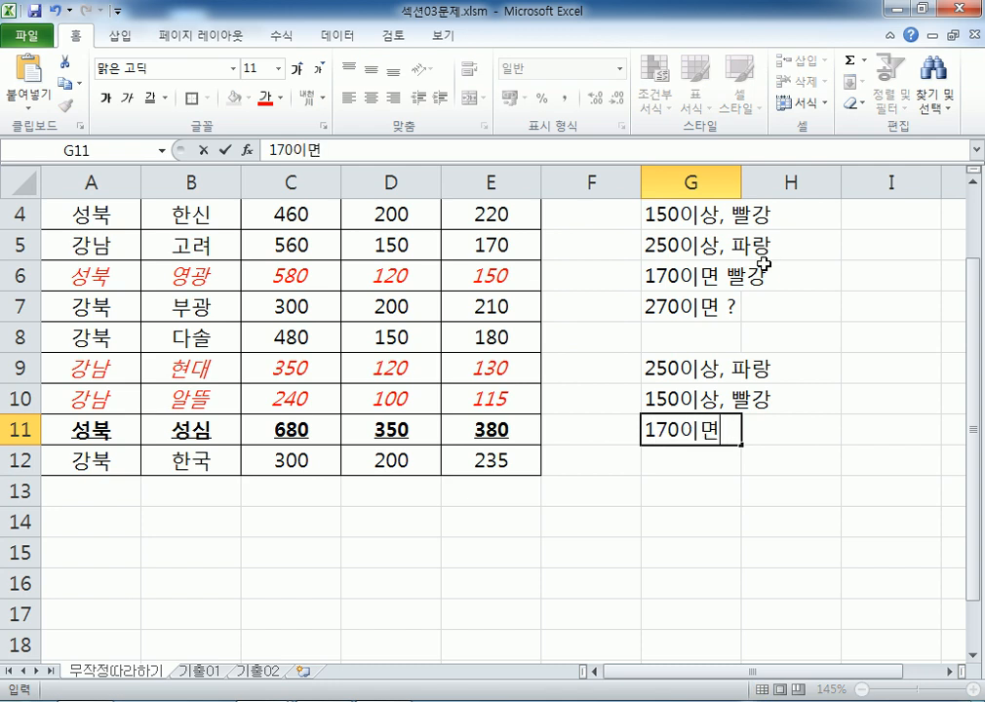
{"action": "type", "text": "빨강"}
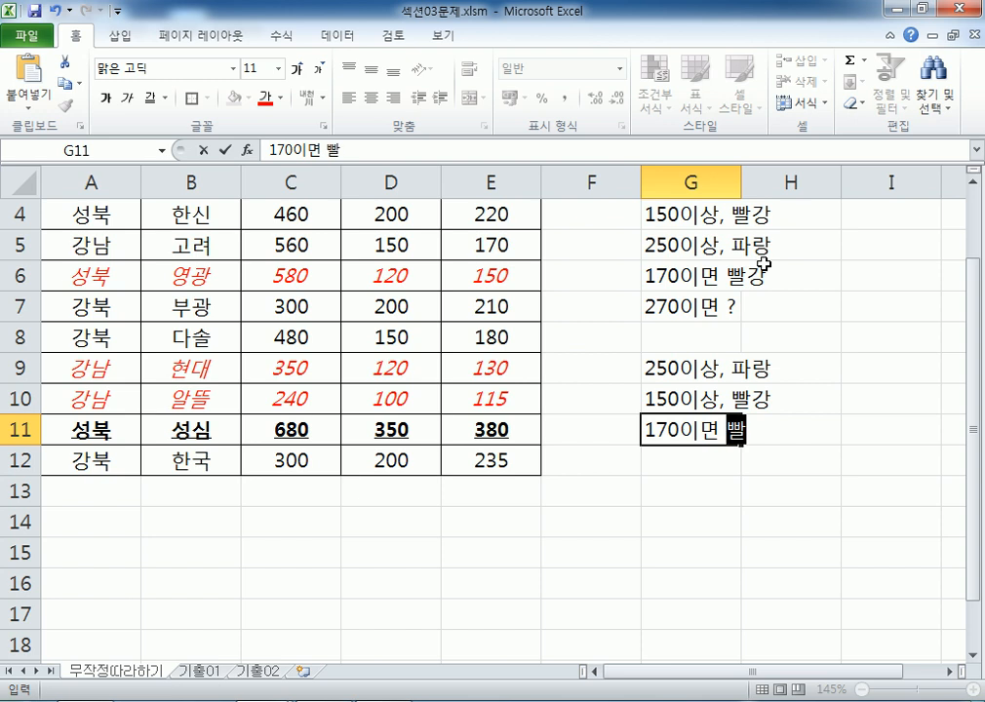
{"action": "key", "text": "Return"}
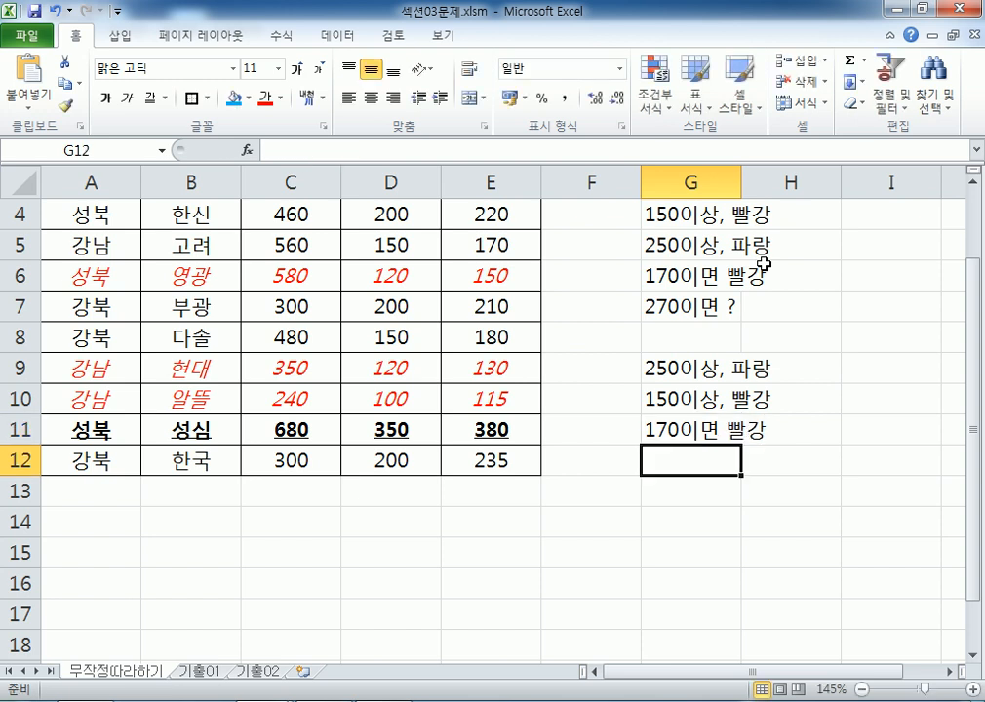
Enter the example 270이면 빨강 in G12
{"action": "type", "text": "27-"}
{"action": "key", "text": "BackSpace"}
{"action": "type", "text": "-0"}
{"action": "key", "text": "BackSpace"}
{"action": "key", "text": "BackSpace"}
{"action": "type", "text": "0이면 빨강"}
{"action": "key", "text": "Return"}
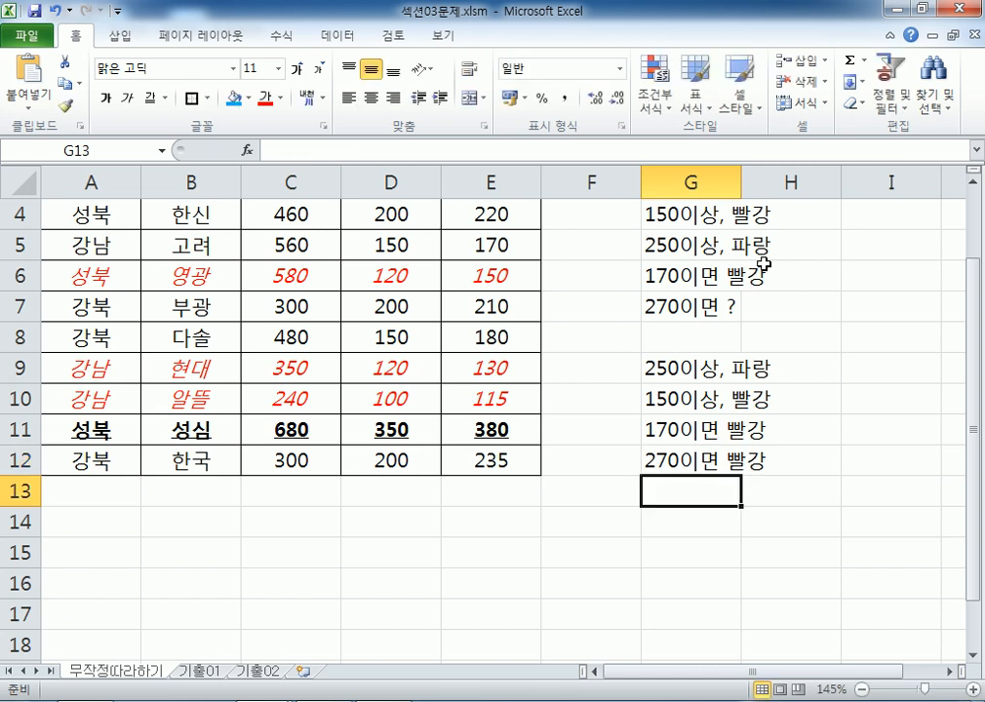
Examine the reversed conditions in G9:G10 against the 170 and 270 examples in G11:G12
{"action": "key", "text": "Up"}
{"action": "key", "text": "Up"}
{"action": "key", "text": "Up"}
{"action": "key", "text": "Up"}
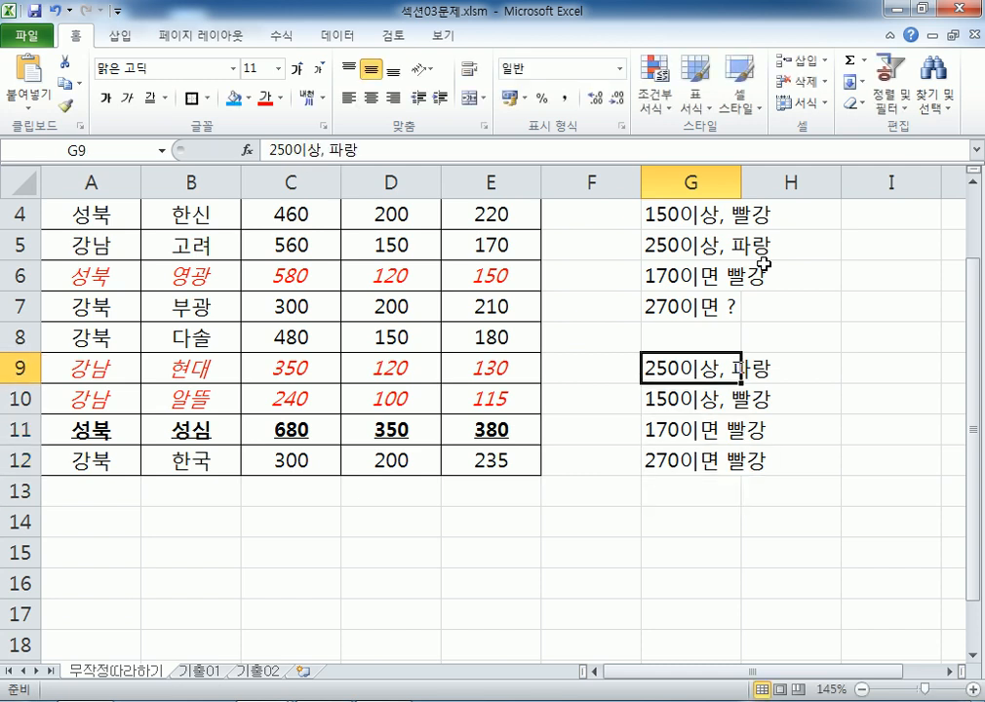
{"action": "key", "text": "Down"}
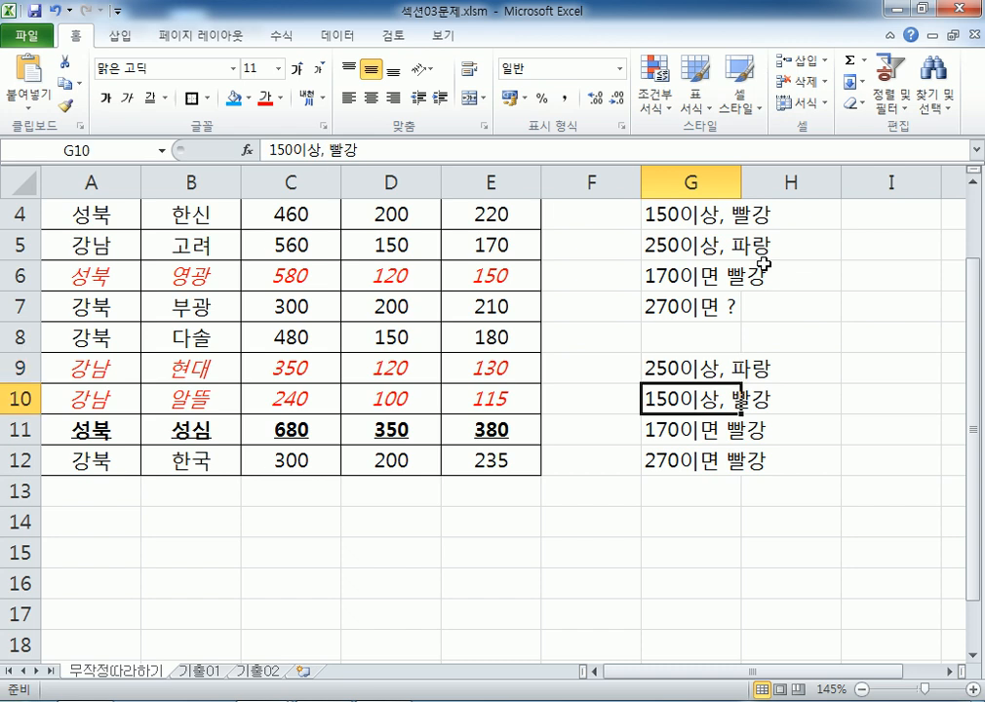
{"action": "key", "text": "Down"}
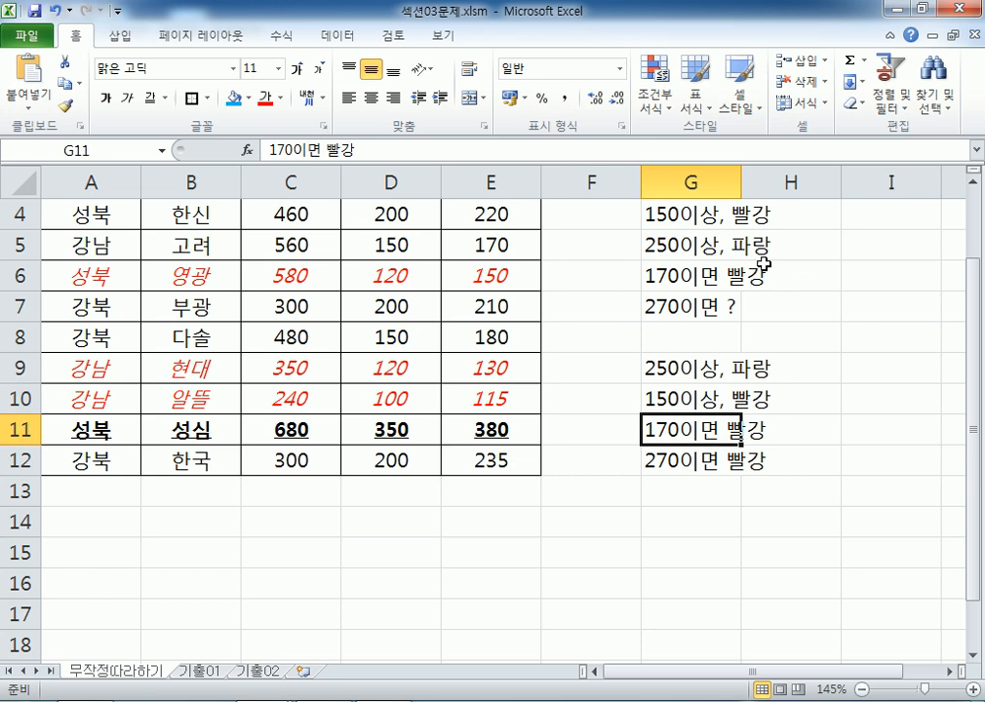
{"action": "key", "text": "Down"}
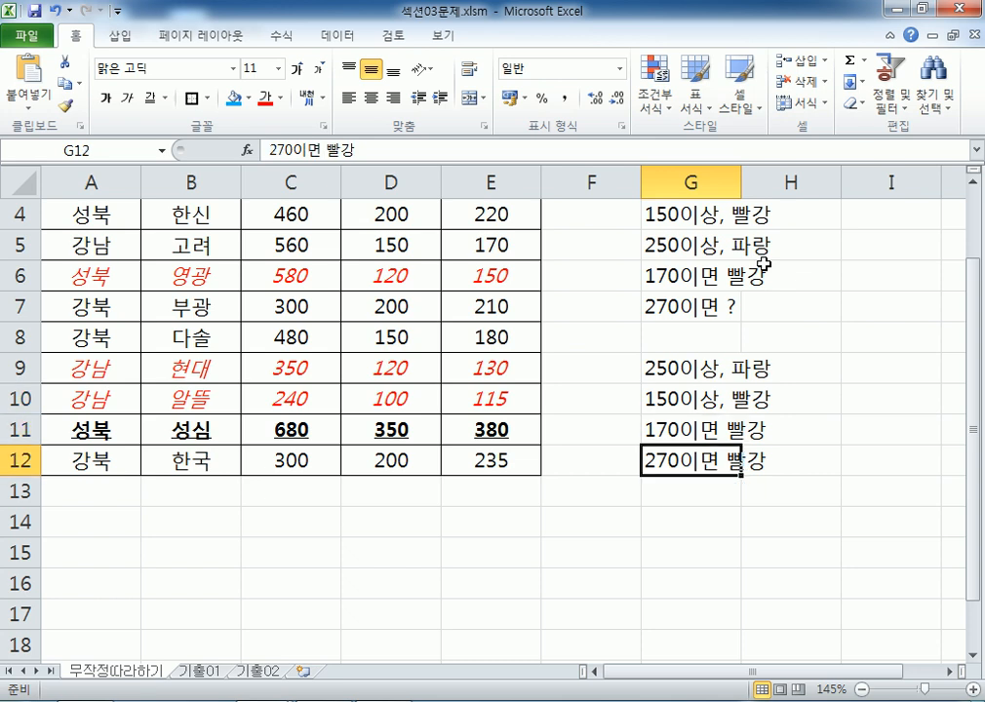
{"action": "key", "text": "Up"}
{"action": "key", "text": "Up"}
{"action": "key", "text": "Up"}
{"action": "key", "text": "Down"}
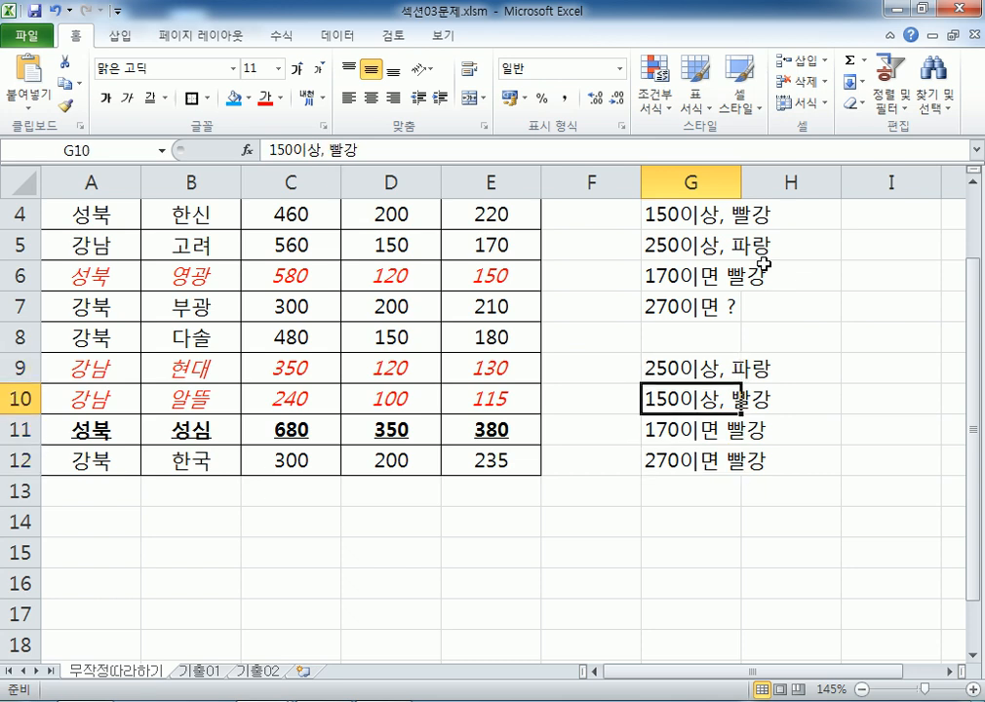
Examine the first set of conditions in G4:G5 against the 170 and 270 examples in G6:G7
{"action": "key", "text": "Up"}
{"action": "key", "text": "Up"}
{"action": "key", "text": "Up"}
{"action": "key", "text": "Up"}
{"action": "key", "text": "Up"}
{"action": "key", "text": "Up"}
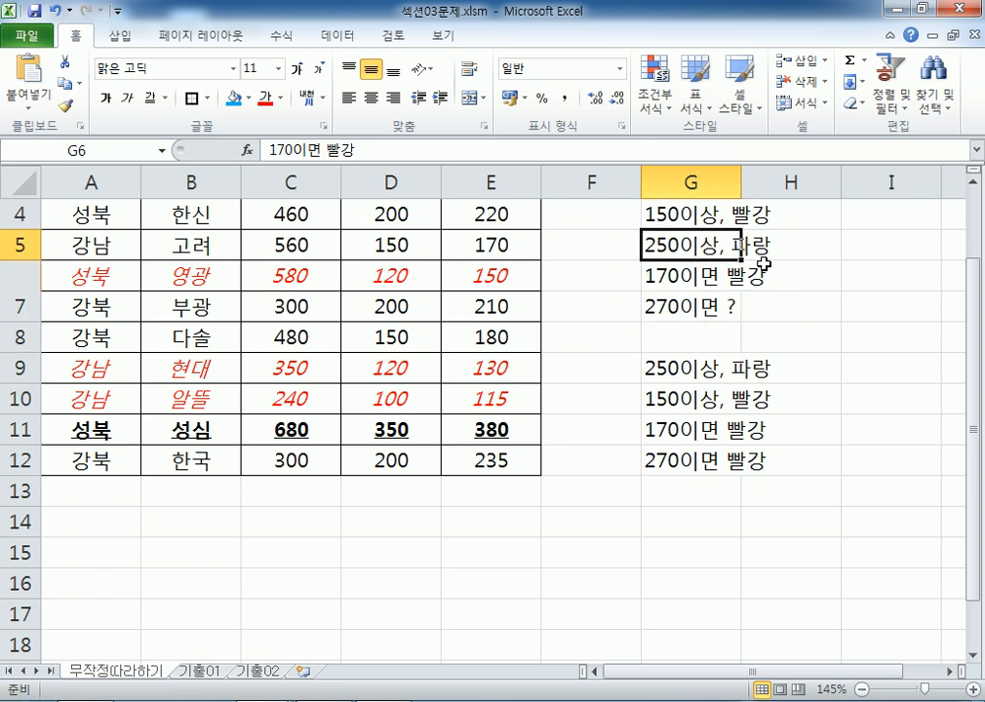
{"action": "key", "text": "Down"}
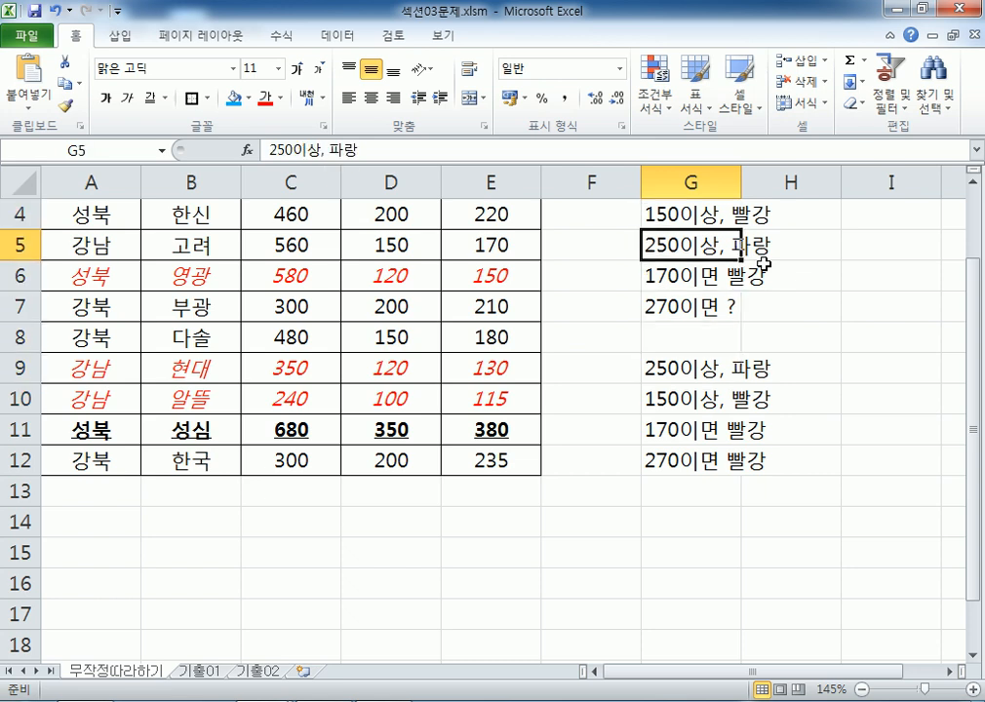
{"action": "key", "text": "Down"}
{"action": "key", "text": "Up"}
{"action": "key", "text": "Down"}
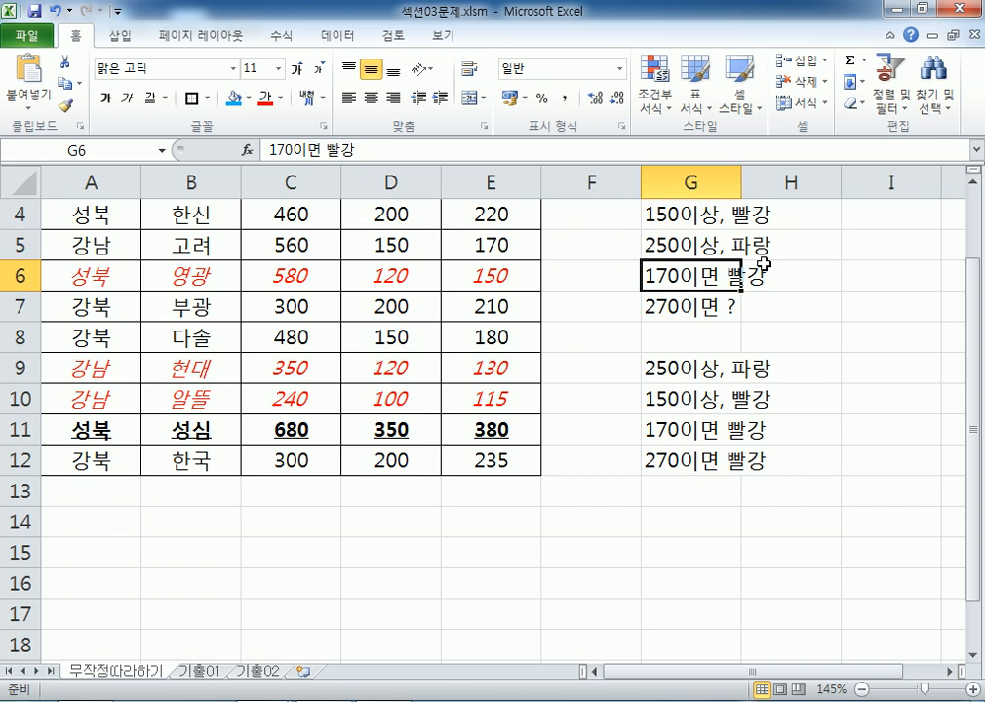
{"action": "key", "text": "Down"}
{"action": "key", "text": "Up"}
{"action": "key", "text": "Up"}
{"action": "key", "text": "Up"}
{"action": "key", "text": "Down"}
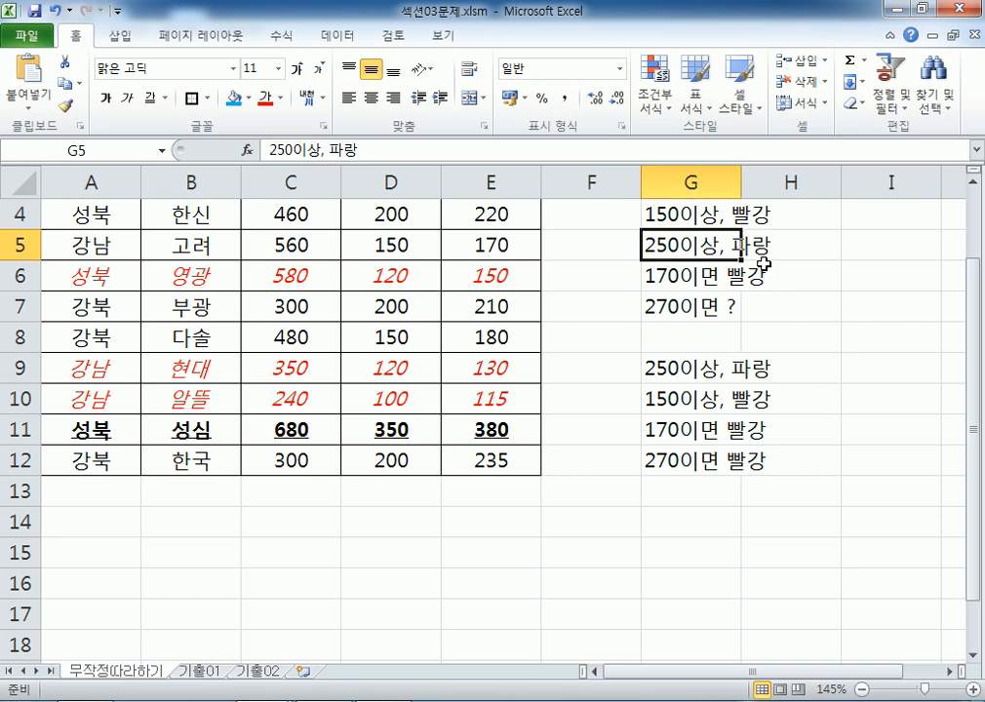
Fill in 파랑 as the colour for the 270이면 note in G7
{"action": "key", "text": "Down"}
{"action": "key", "text": "Down"}
{"action": "key", "text": "F2"}
{"action": "key", "text": "BackSpace"}
{"action": "type", "text": "파랑"}
{"action": "key", "text": "Return"}
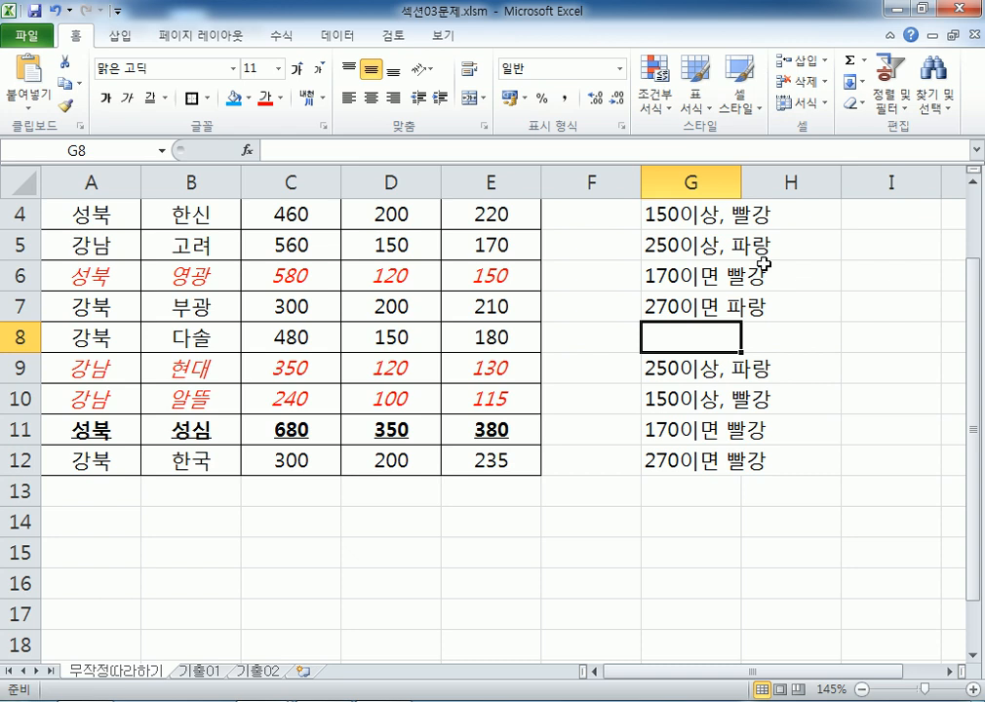
Open the conditional formatting rule manager for A4:E12 and examine the order of the =$D4<150 and =$D4>=250 rules
{"action": "scroll", "coordinate": [334, 300], "scroll_direction": "down", "scroll_amount": 3}
{"action": "left_click_drag", "start_coordinate": [55, 288], "coordinate": [346, 456]}
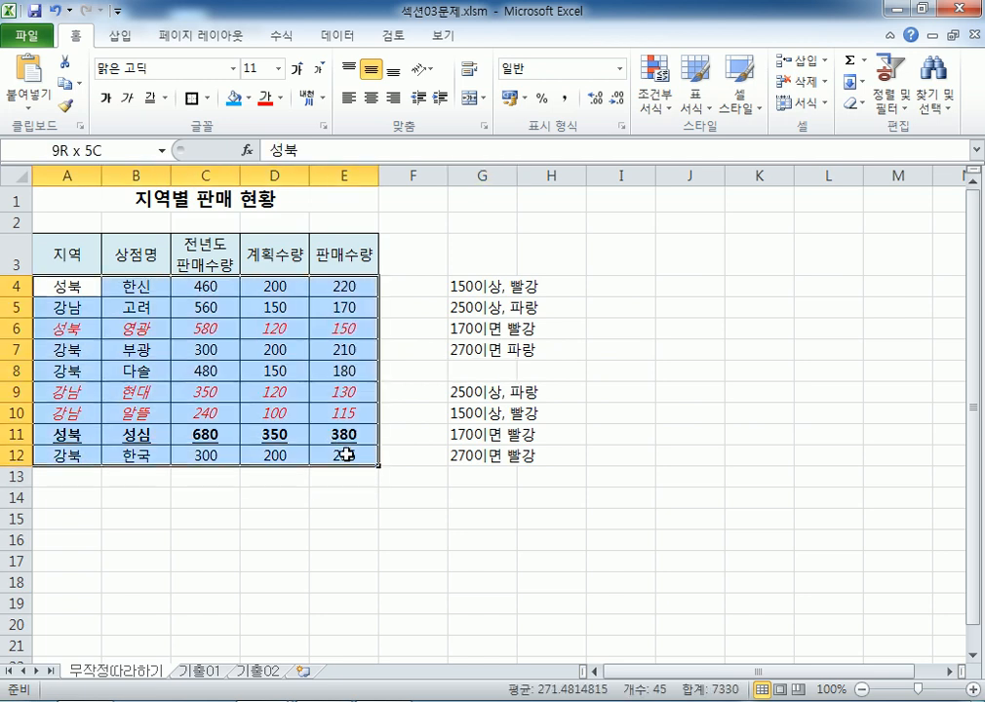
{"action": "left_click", "coordinate": [655, 83]}
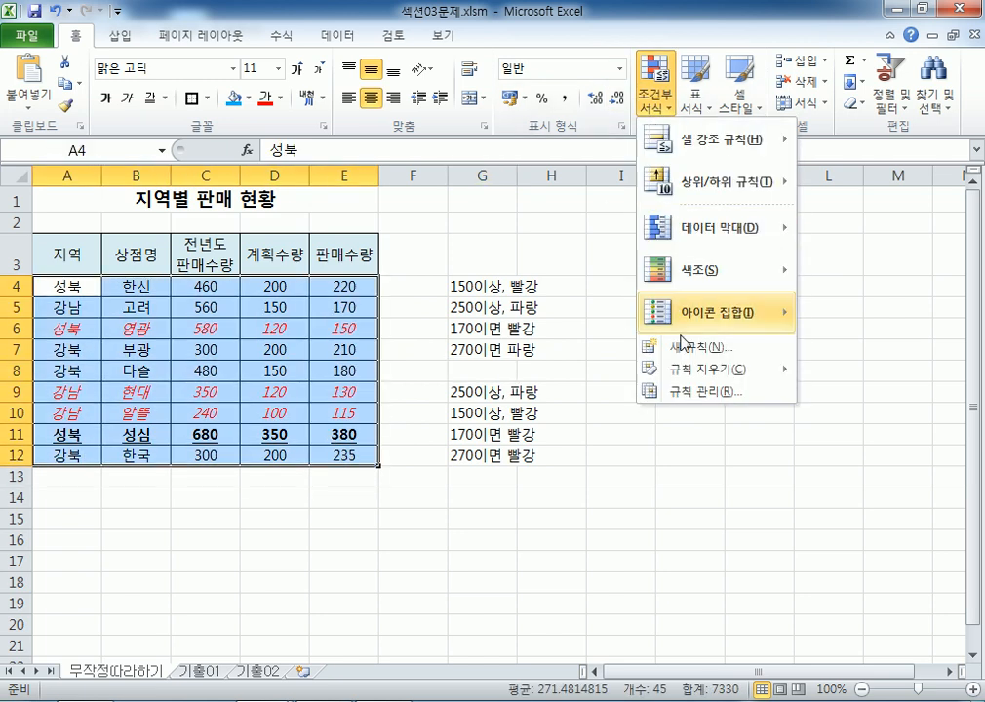
{"action": "left_click", "coordinate": [697, 393]}
{"action": "left_click", "coordinate": [440, 232]}
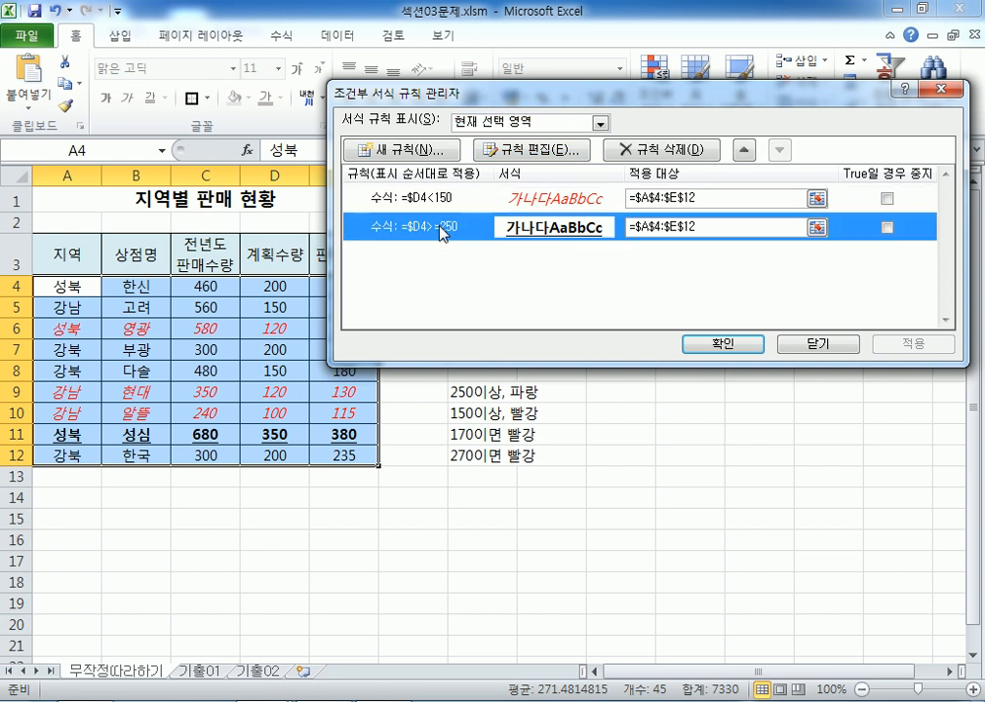
{"action": "left_click", "coordinate": [456, 203]}
{"action": "left_click", "coordinate": [450, 226]}
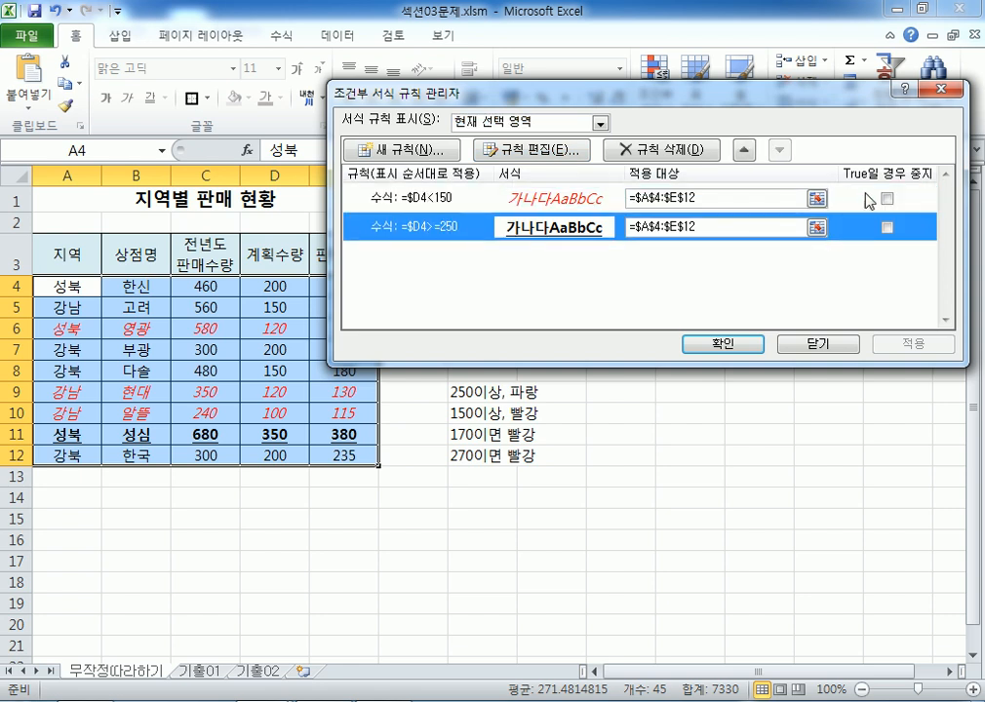
Move the =$D4>=250 rule above the =$D4<150 rule, return it to second place and close the rule manager
{"action": "left_click", "coordinate": [750, 150]}
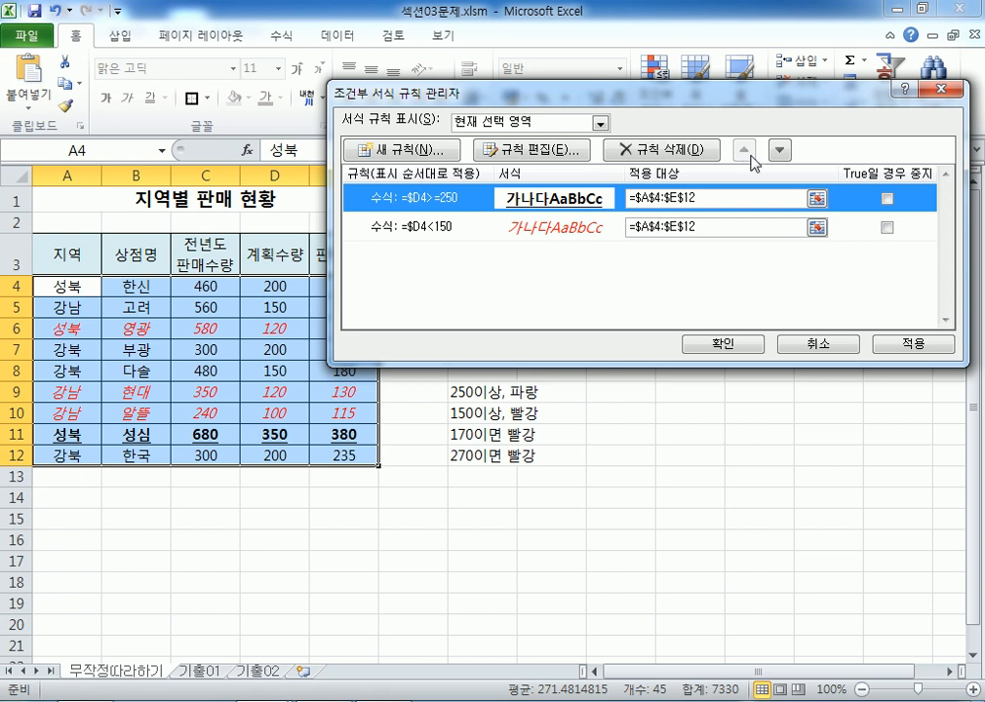
{"action": "left_click", "coordinate": [777, 151]}
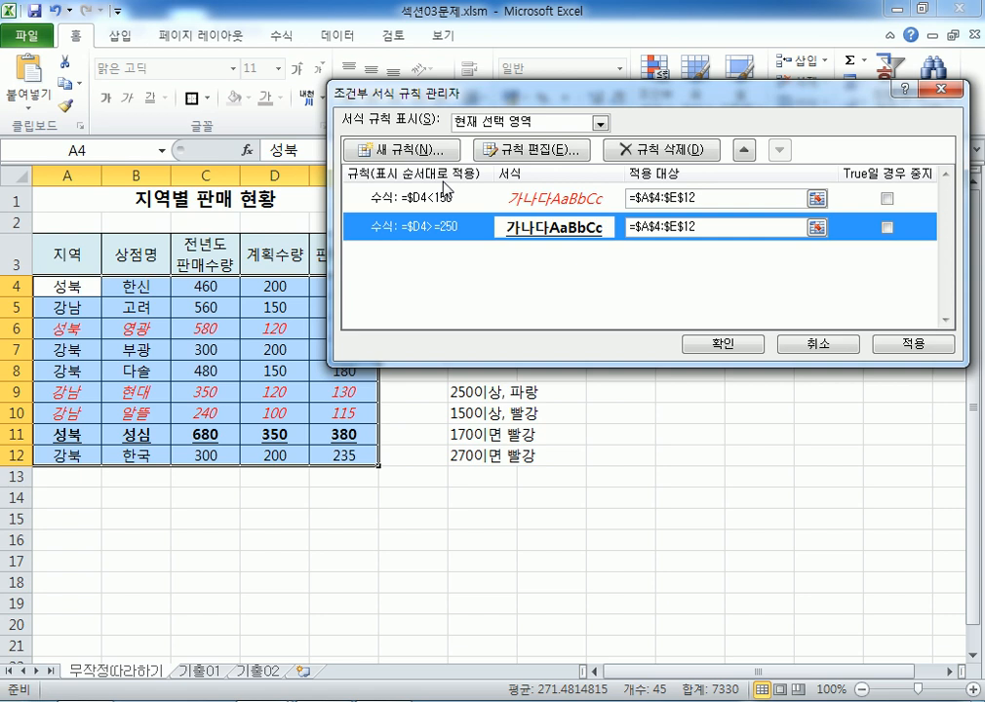
{"action": "key", "text": "Return"}
Switch to the 기출01 worksheet containing the 사원별 판매 실적표 table
{"action": "left_click", "coordinate": [476, 285]}
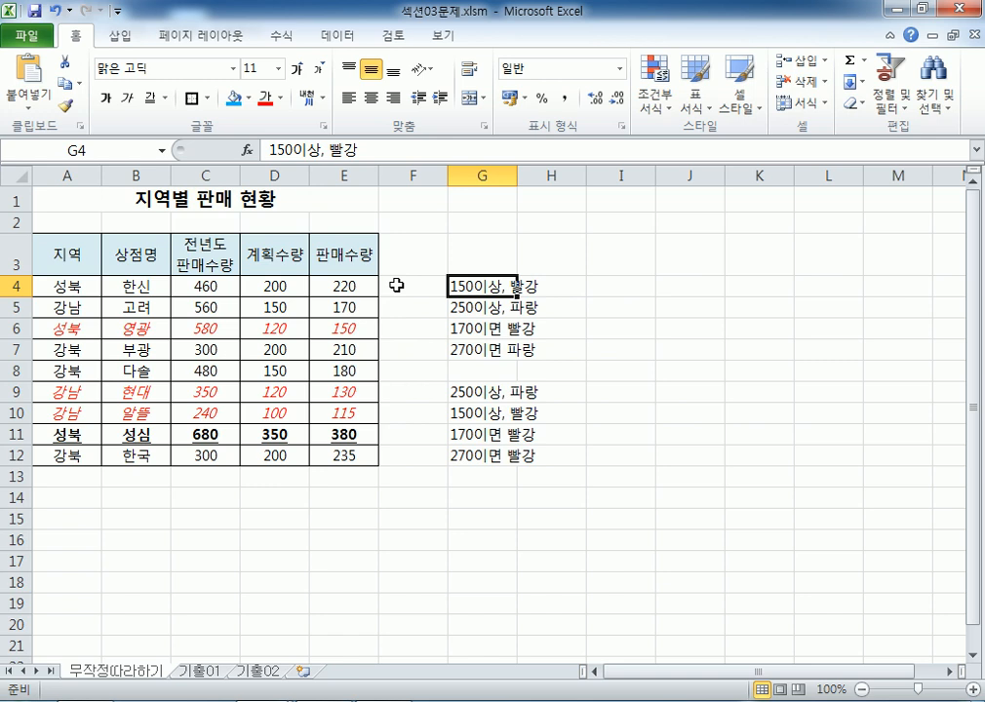
{"action": "left_click", "coordinate": [200, 671]}
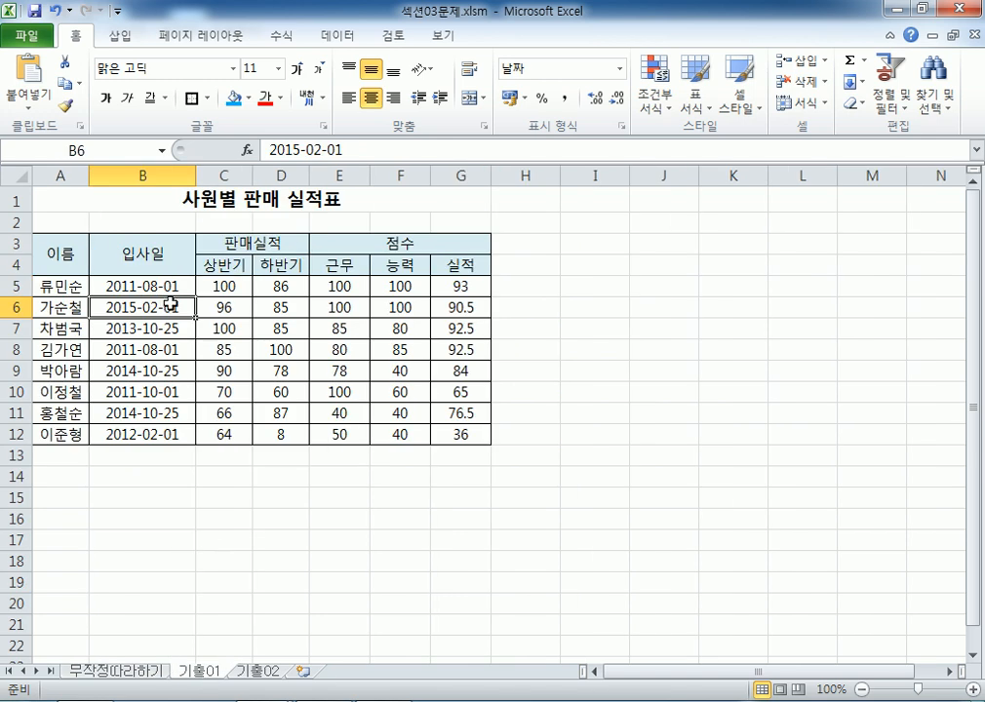